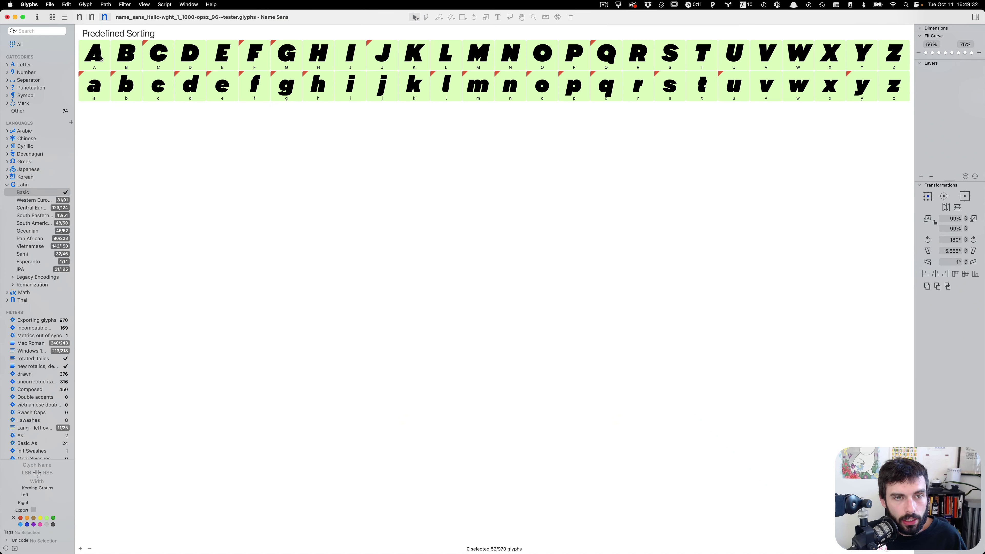
# Select all 52 letters A–z in the font overview and open them in an edit tab
pyautogui.click(100, 58)
pyautogui.keyDown('shift'); pyautogui.click(896, 93); pyautogui.keyUp('shift')
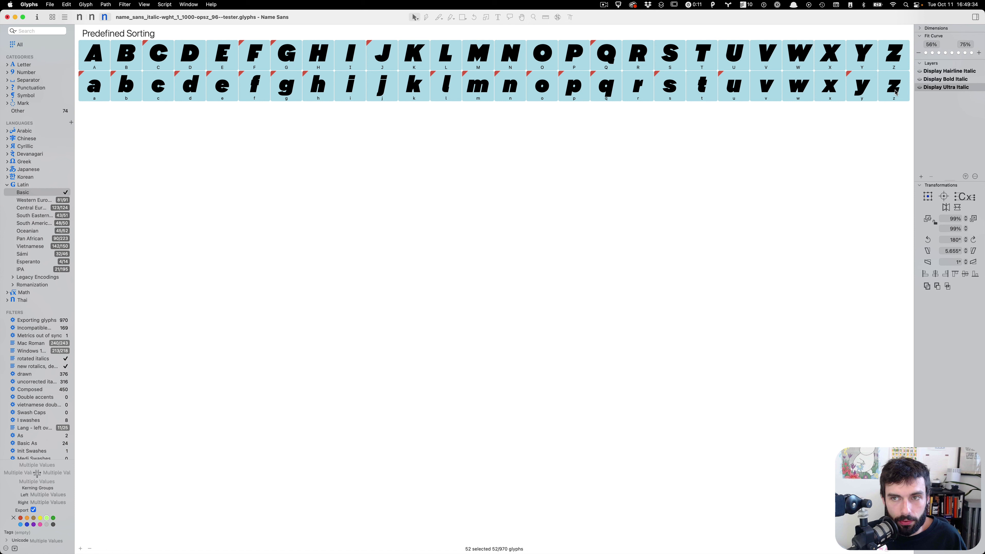
pyautogui.doubleClick(896, 93)
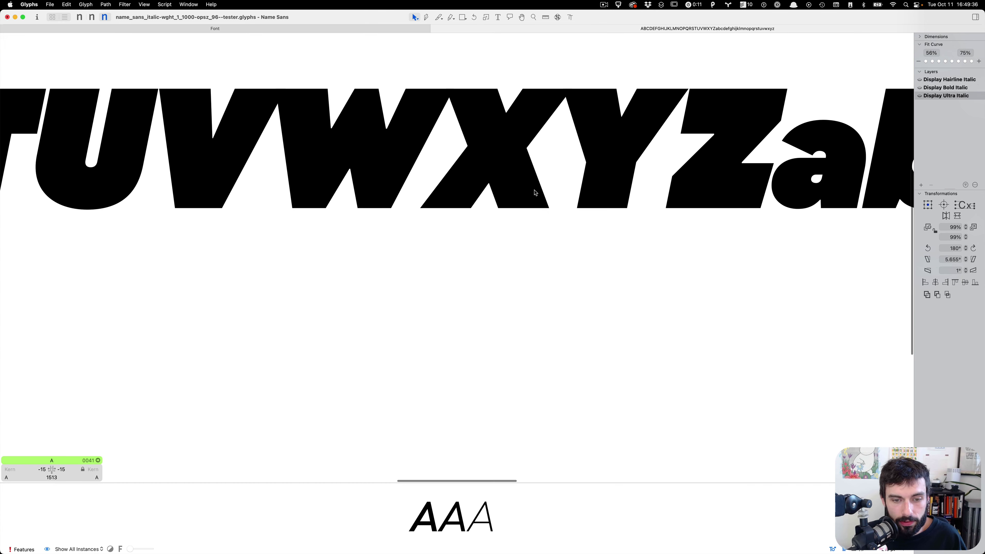
pyautogui.scroll(-5, 531, 194)
pyautogui.hscroll(-2, 528, 193)
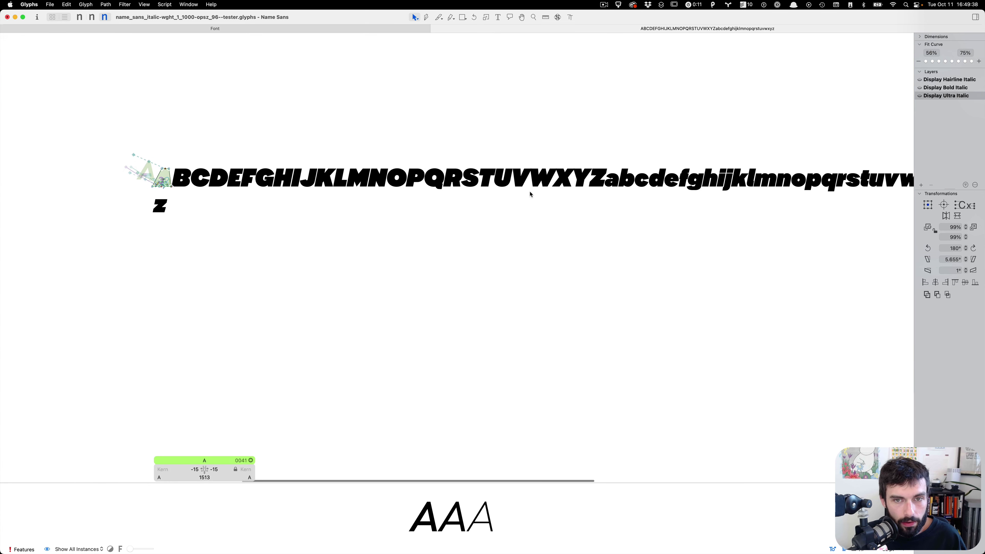
# Preview the Prep Display Medium instance and resize the preview pane below the text
pyautogui.click(81, 550)
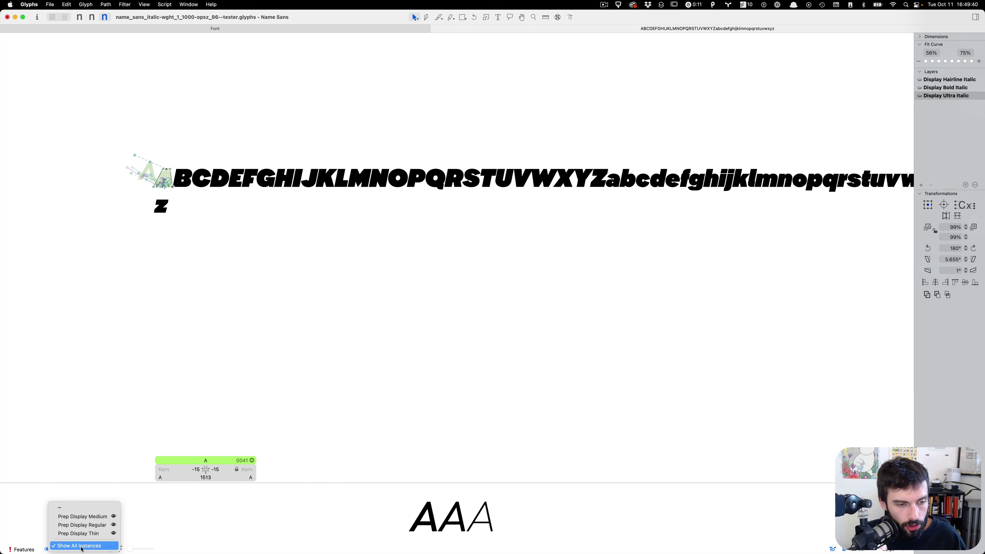
pyautogui.click(83, 516)
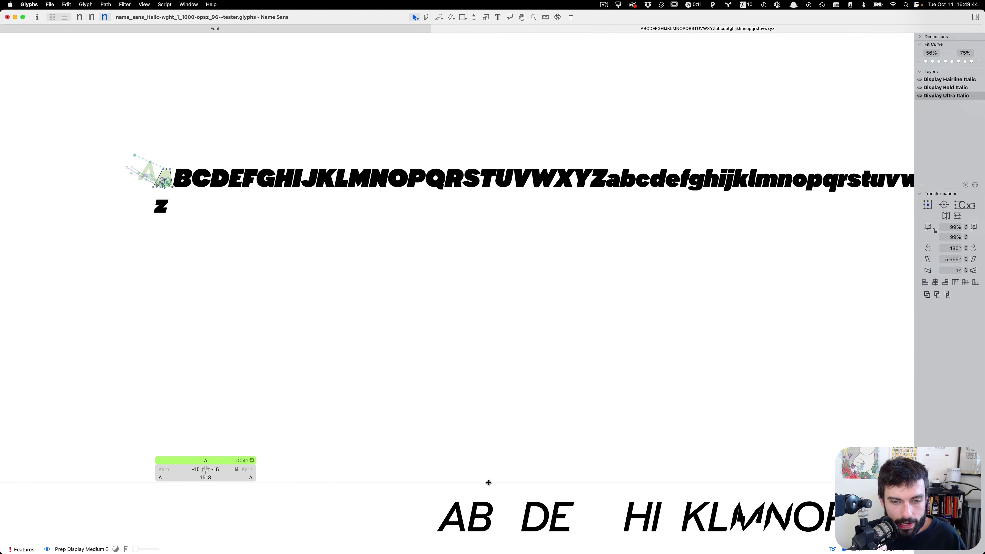
pyautogui.moveTo(489, 483); pyautogui.dragTo(487, 521)
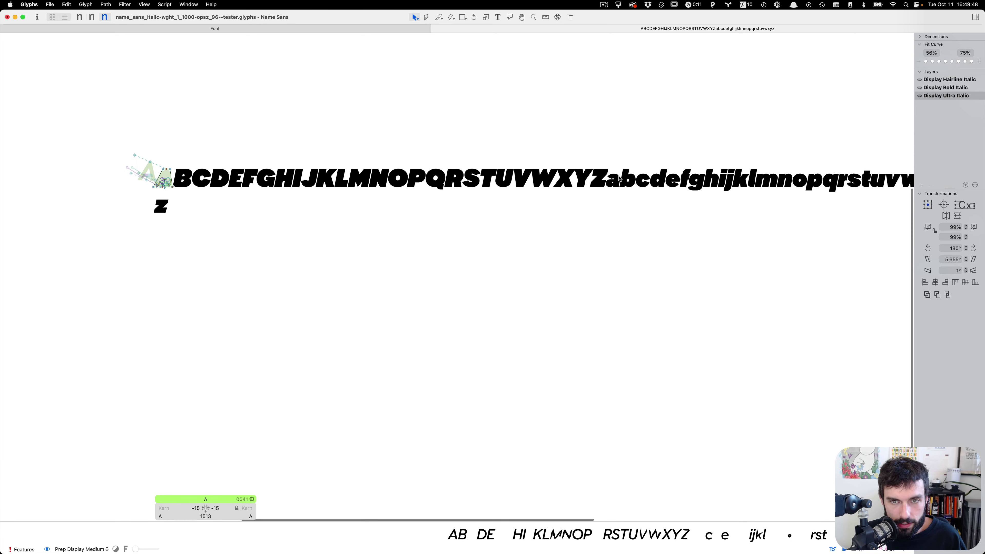
# Place the cursor between Z and a, enlarge the preview, then return to the font overview
pyautogui.press('t')
pyautogui.click(608, 182)
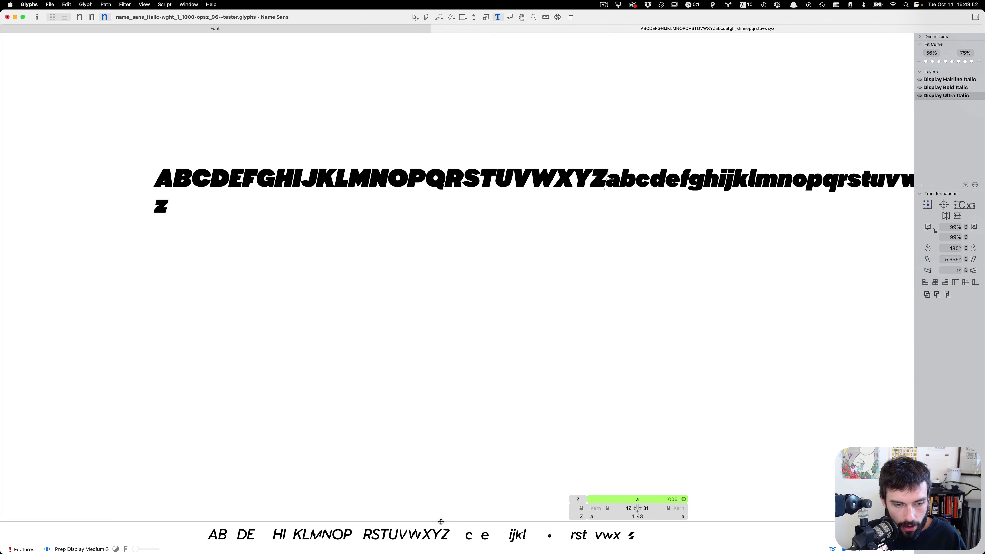
pyautogui.moveTo(441, 520)
pyautogui.mouseDown()
pyautogui.moveTo(442, 492)
pyautogui.moveTo(443, 506)
pyautogui.mouseUp()
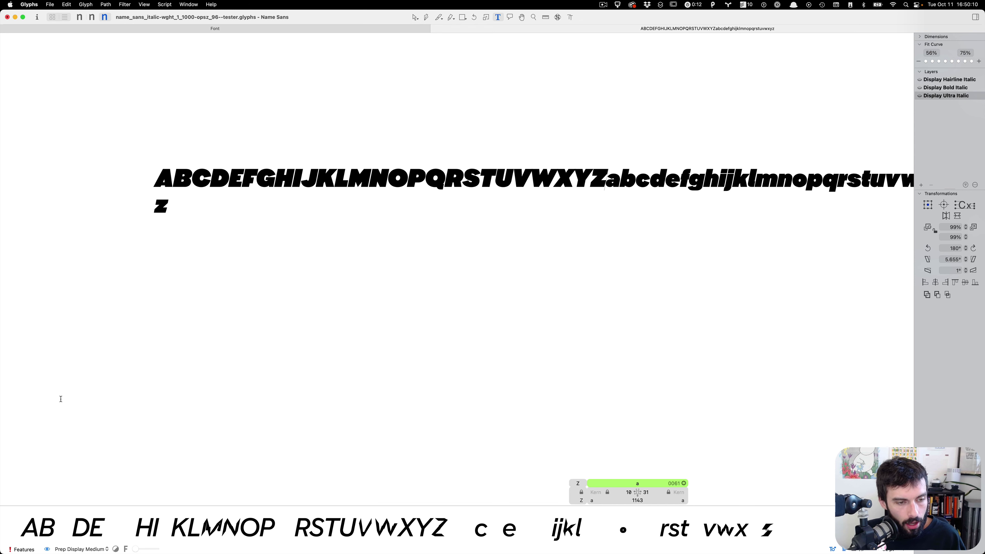
pyautogui.scroll(-3, 60, 399)
pyautogui.scroll(3, 154, 396)
pyautogui.scroll(5, 209, 381)
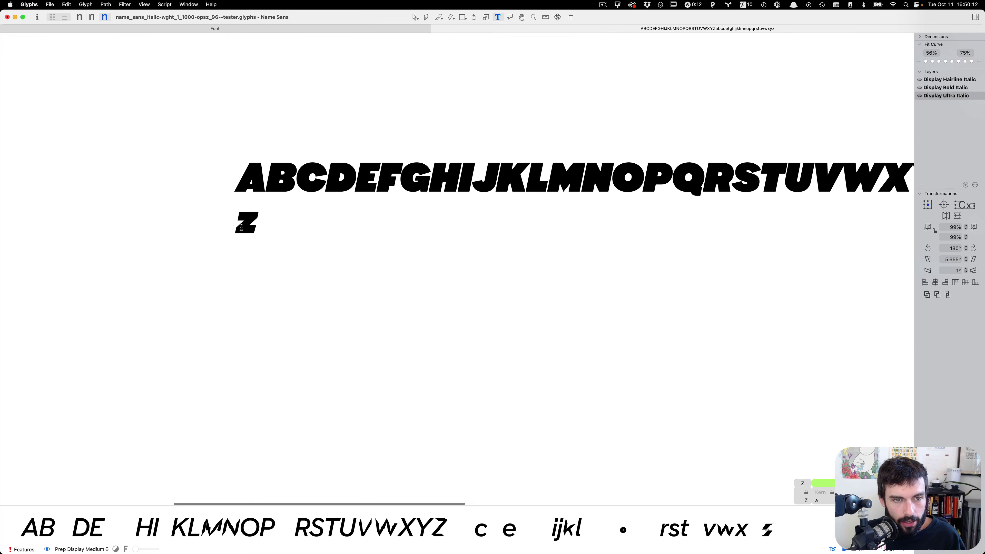
pyautogui.scroll(3, 369, 182)
pyautogui.scroll(4, 402, 148)
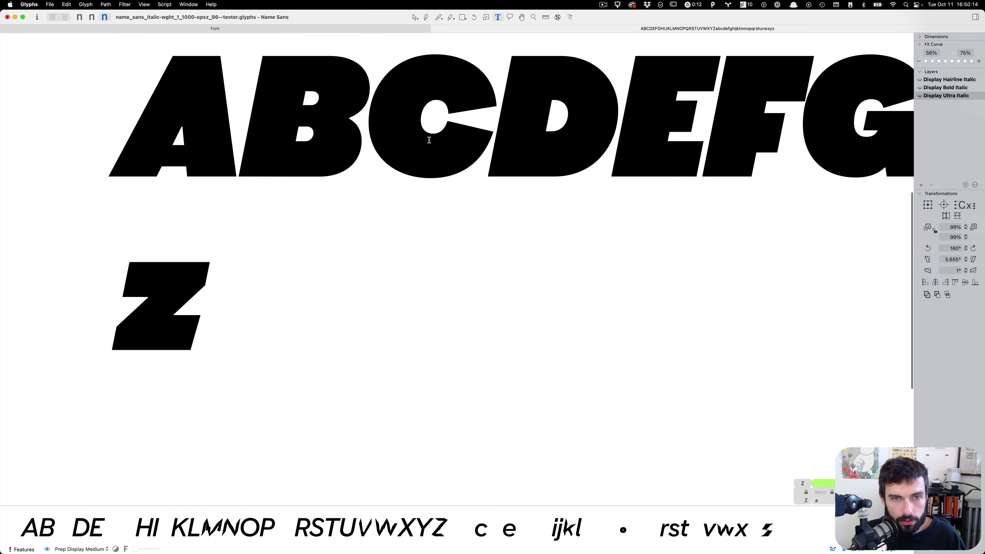
pyautogui.scroll(3, 430, 141)
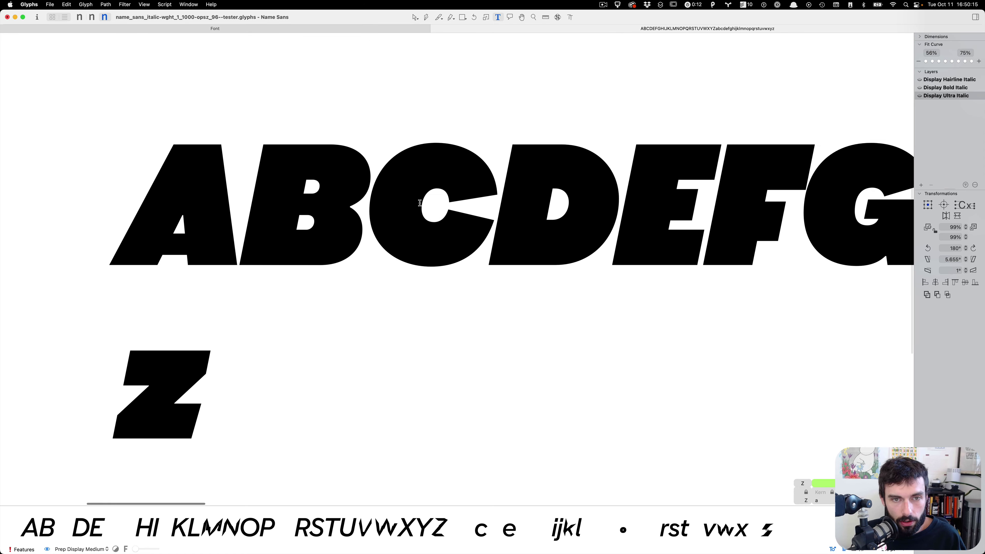
pyautogui.click(369, 31)
pyautogui.hotkey('ctrl', 'Tab')
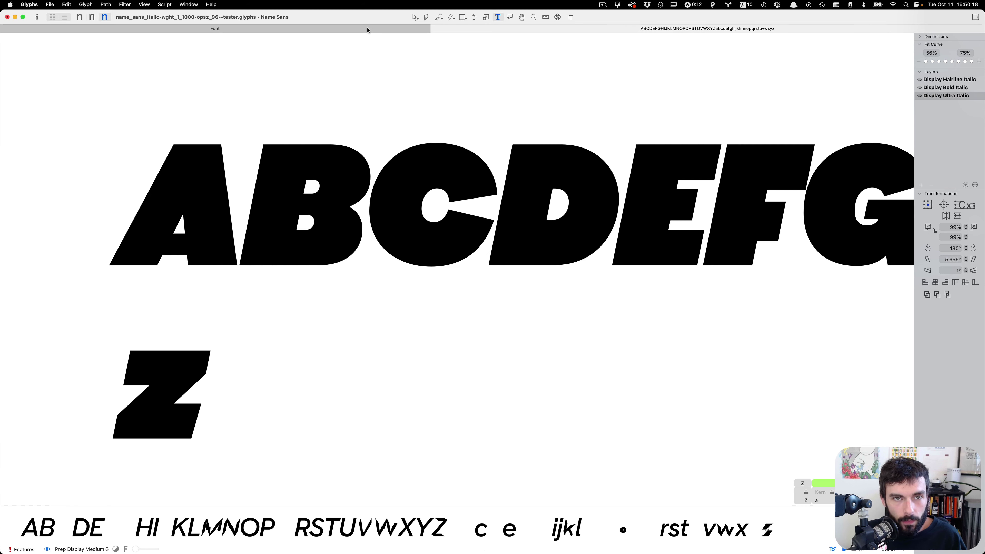
# Build a spacing-string tab for the selected letters with the Make tab with spacing string script
pyautogui.click(369, 31)
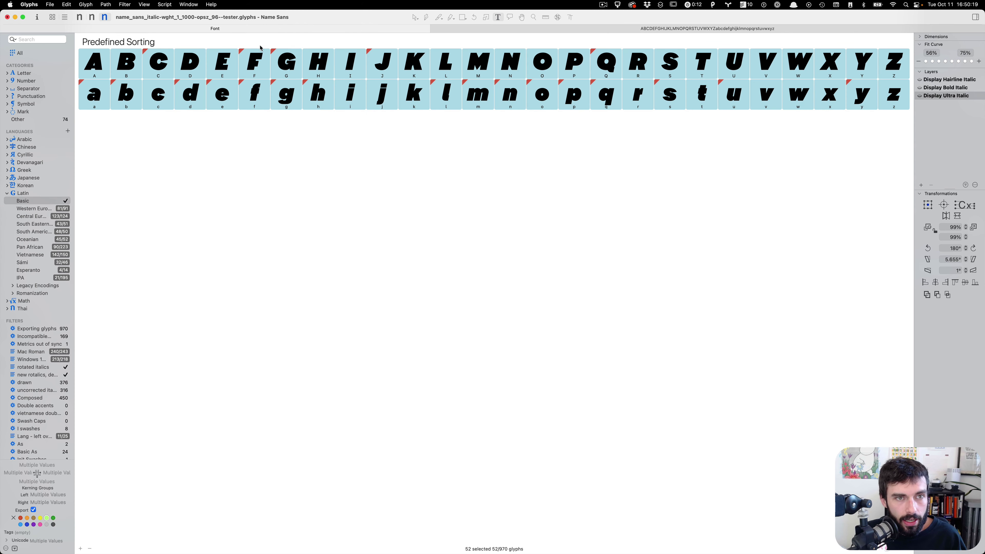
pyautogui.click(165, 3)
pyautogui.moveTo(295, 16)
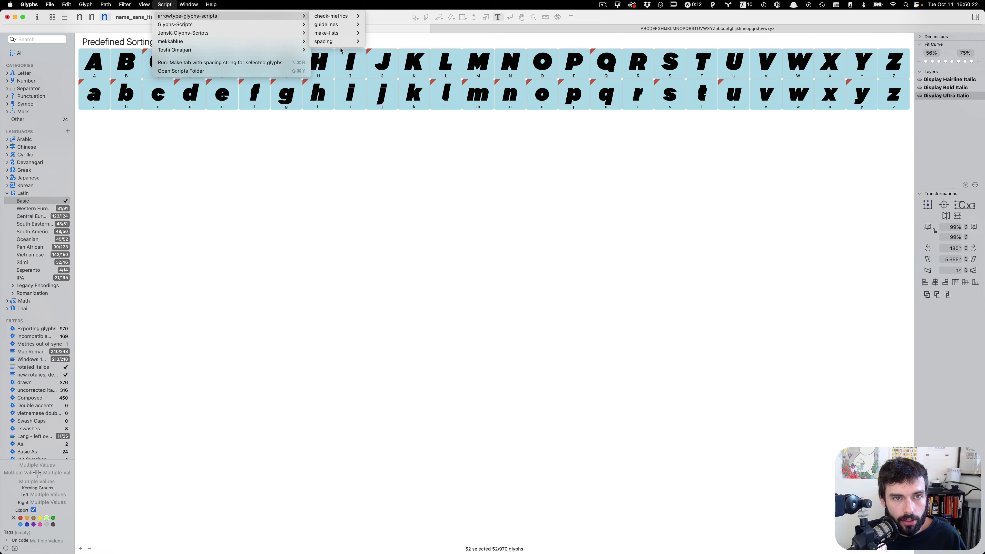
pyautogui.moveTo(336, 41)
pyautogui.click(386, 41)
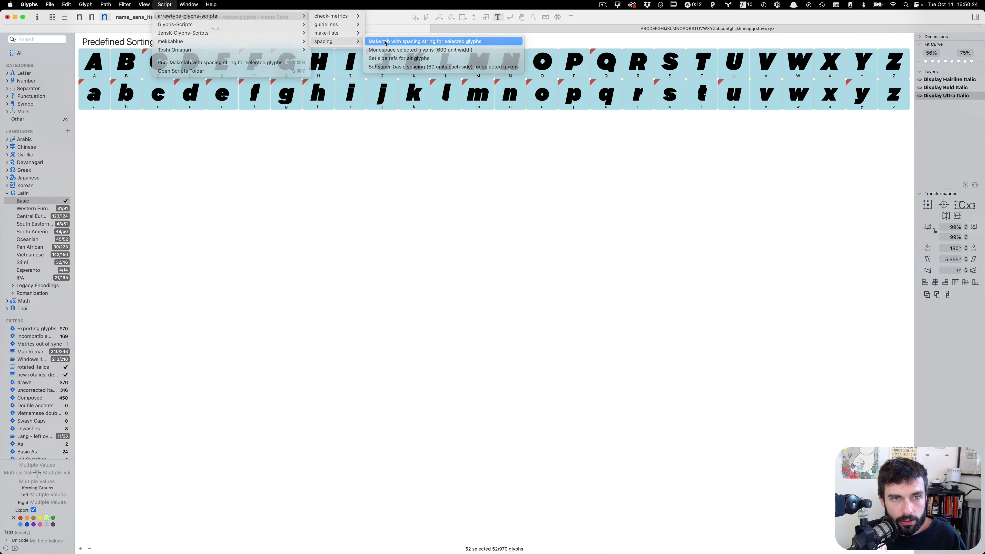
pyautogui.scroll(-5, 577, 215)
pyautogui.scroll(15, 577, 215)
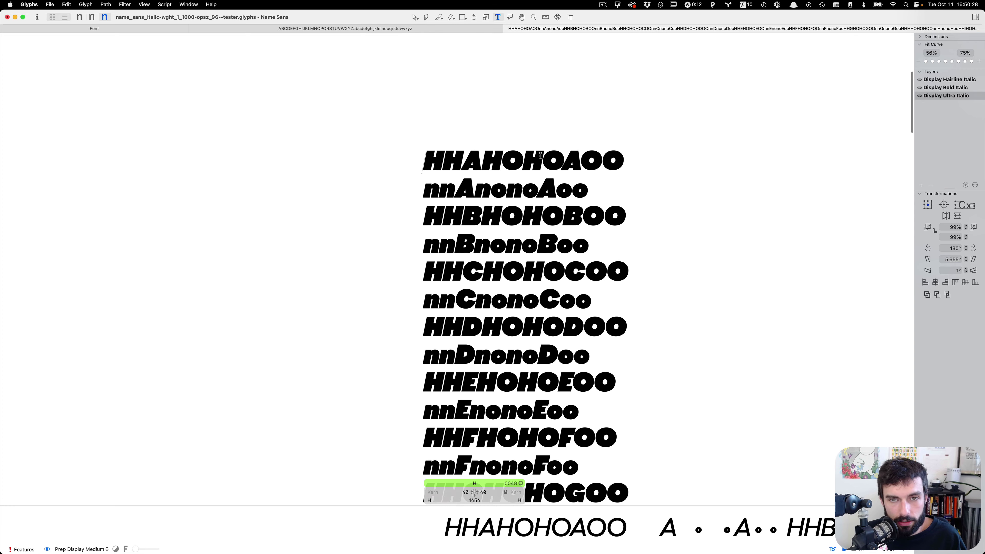
pyautogui.scroll(5, 576, 214)
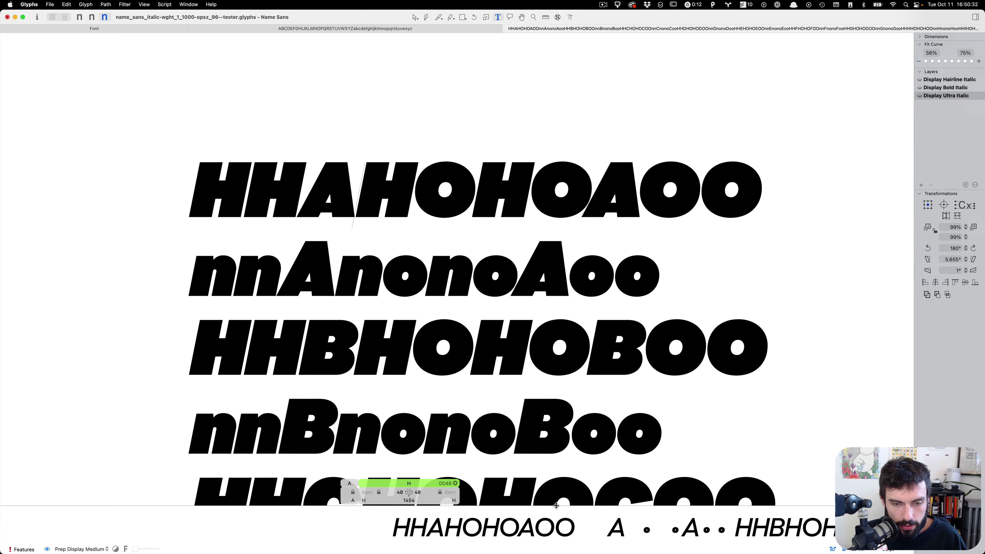
pyautogui.moveTo(556, 504); pyautogui.dragTo(553, 493)
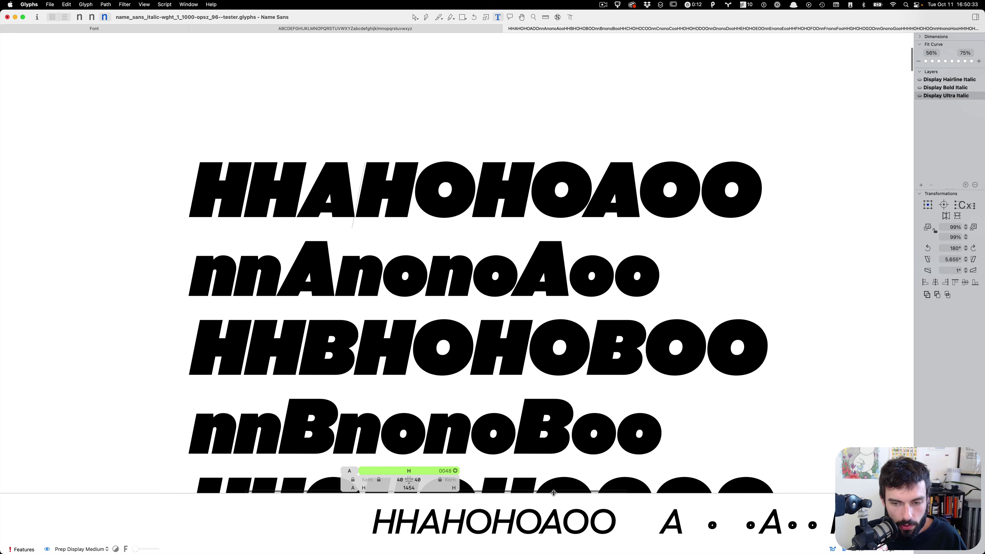
# Isolate the n after A in nnAnonoAoo with spaces and open it for outline editing
pyautogui.click(305, 344)
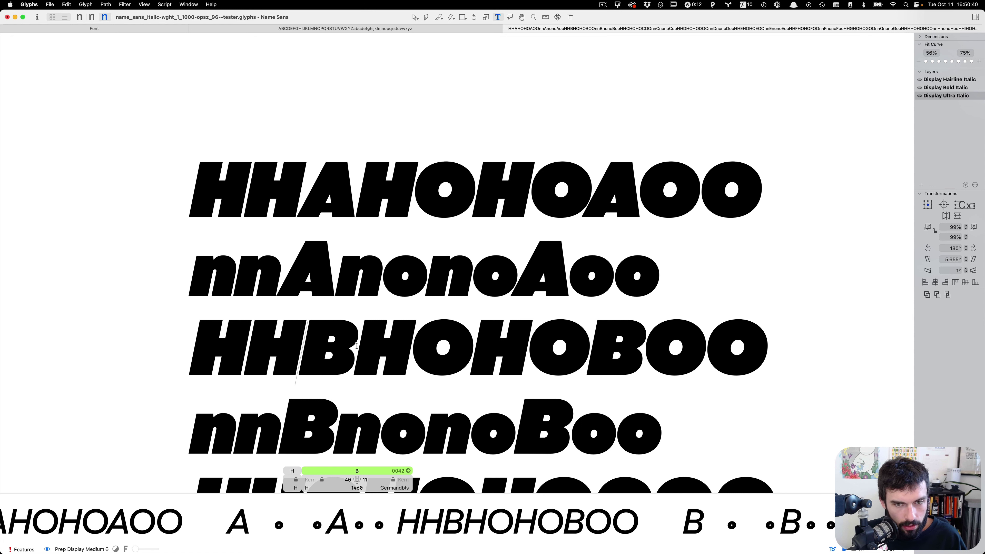
pyautogui.click(336, 279)
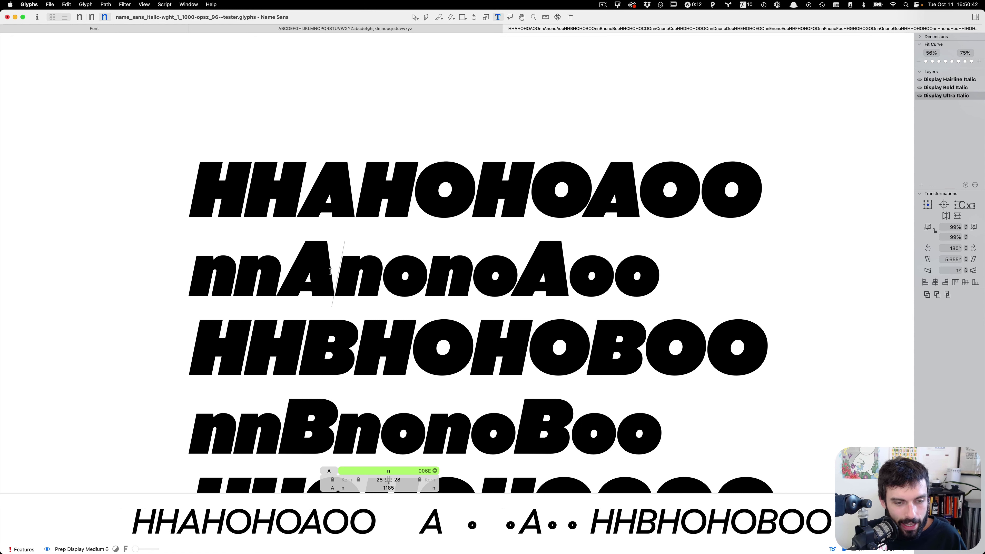
pyautogui.press('super+plus')
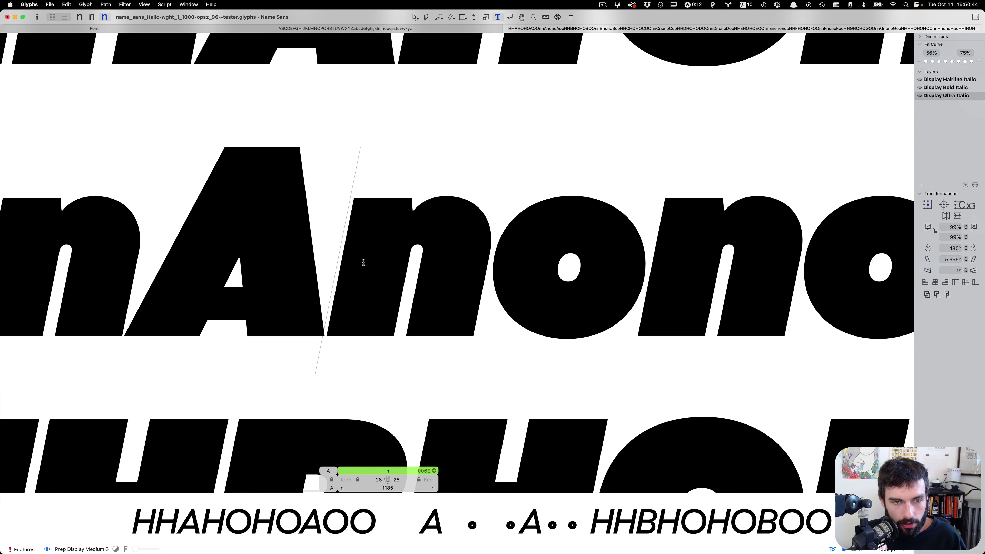
pyautogui.press('Escape')
pyautogui.press('super+minus')
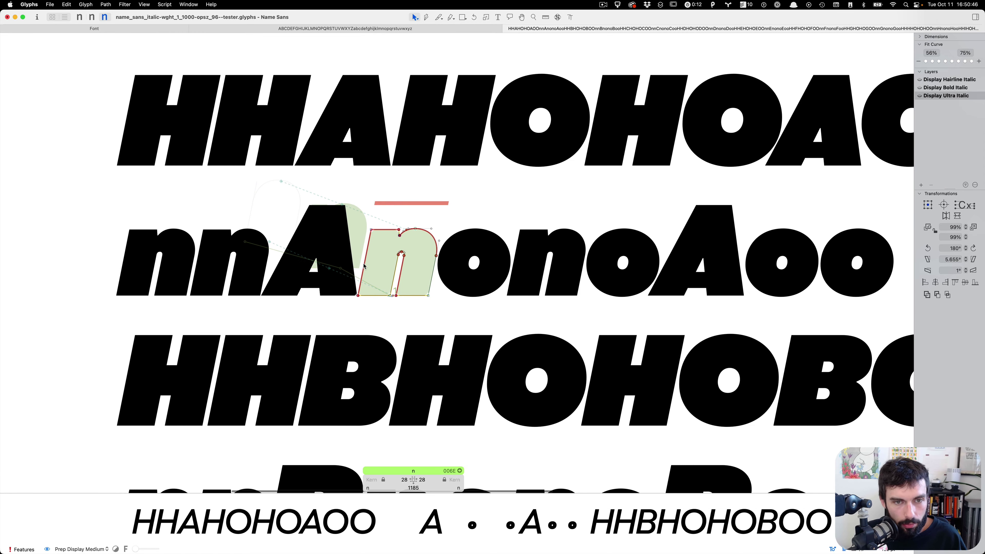
pyautogui.scroll(5, 358, 266)
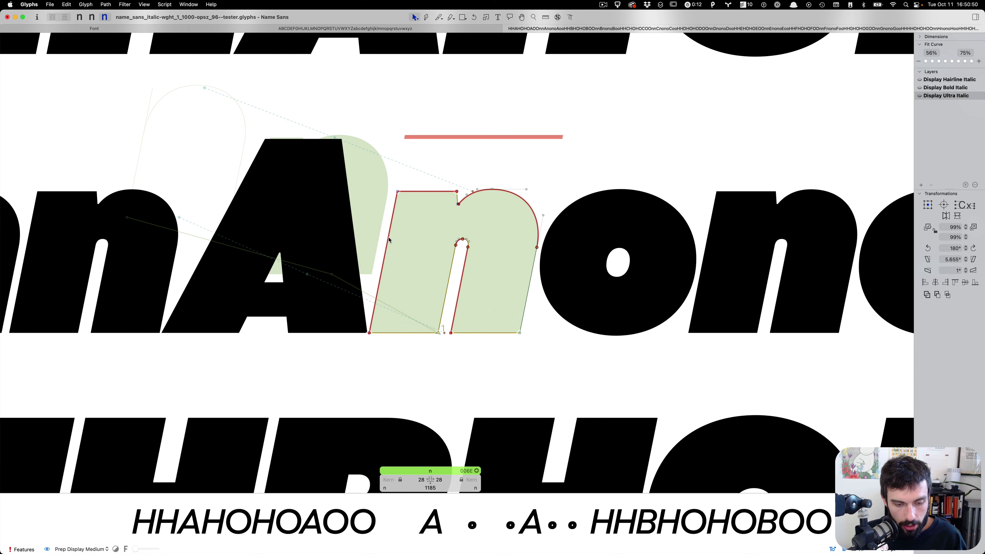
pyautogui.press('t')
pyautogui.click(580, 246)
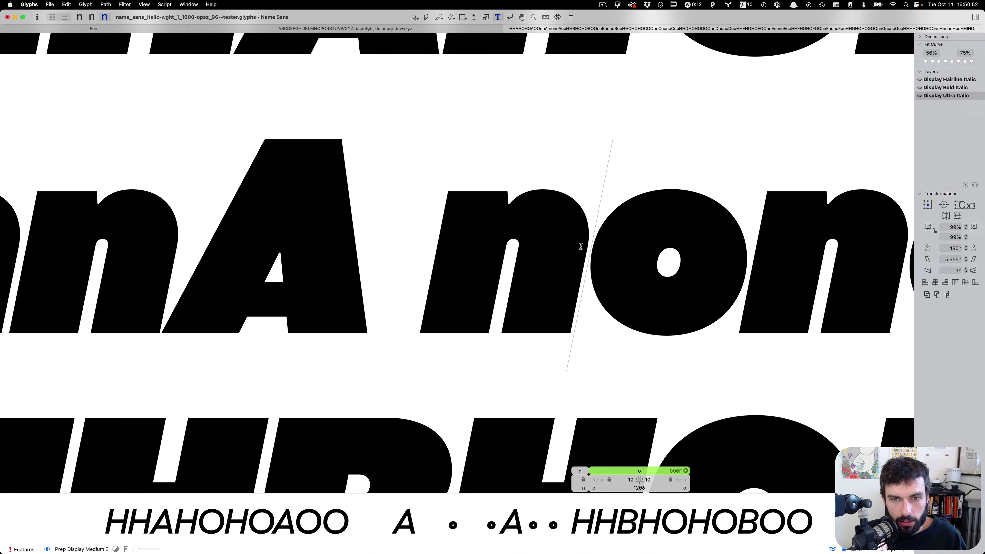
pyautogui.click(458, 224)
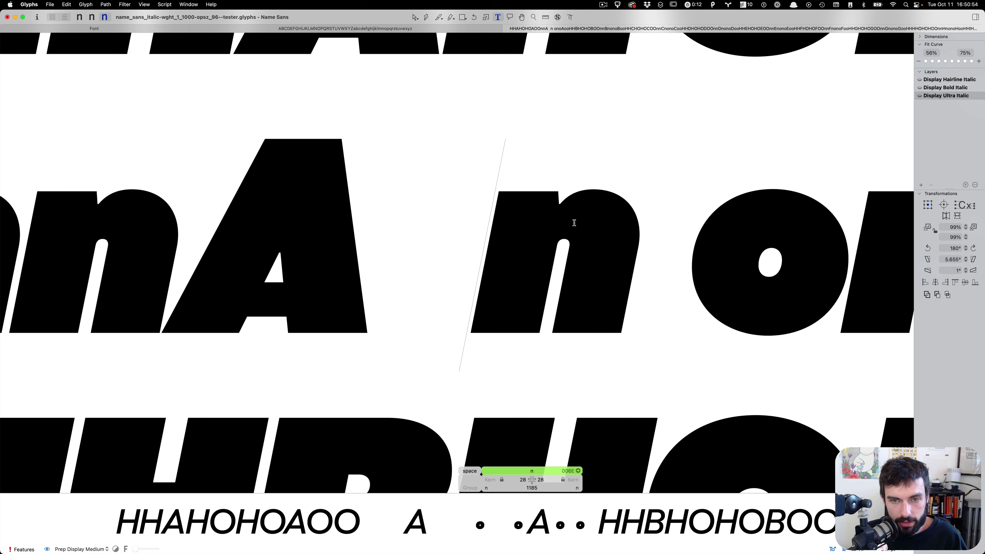
pyautogui.click(719, 222)
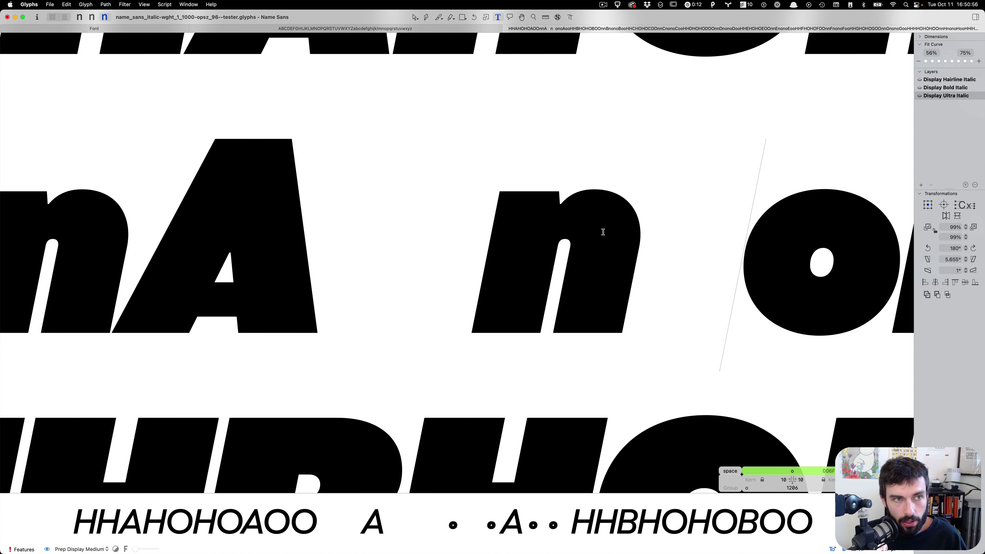
pyautogui.doubleClick(603, 233)
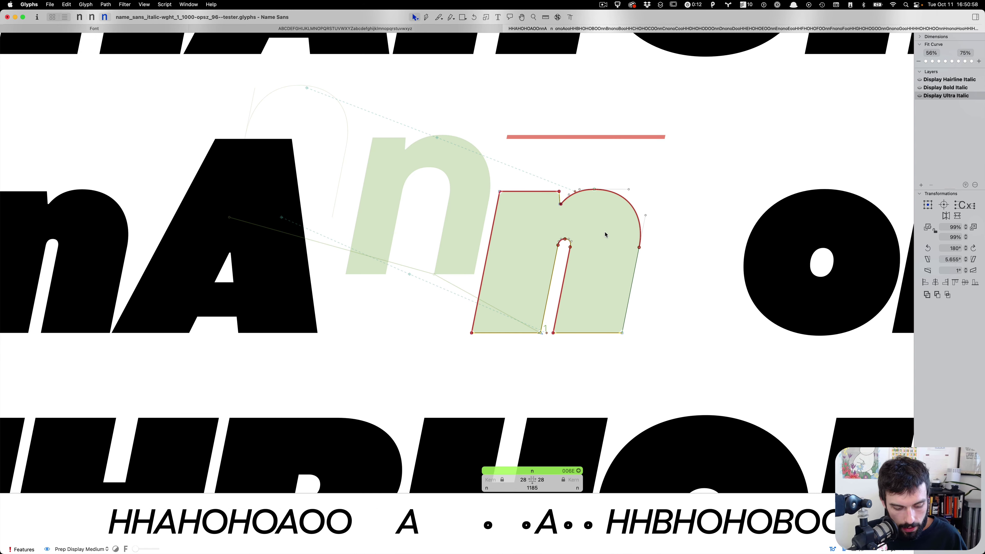
pyautogui.press('super+2')
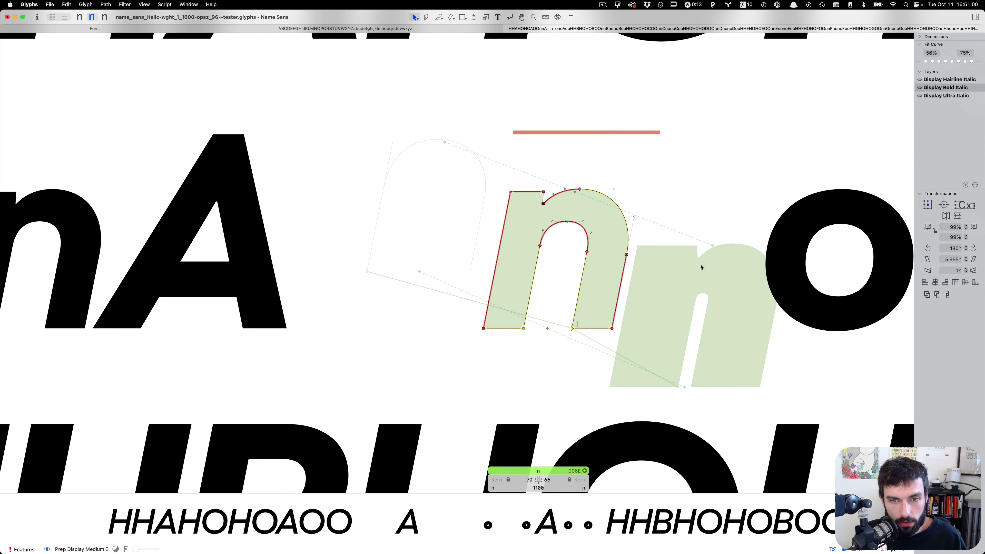
pyautogui.scroll(3, 701, 268)
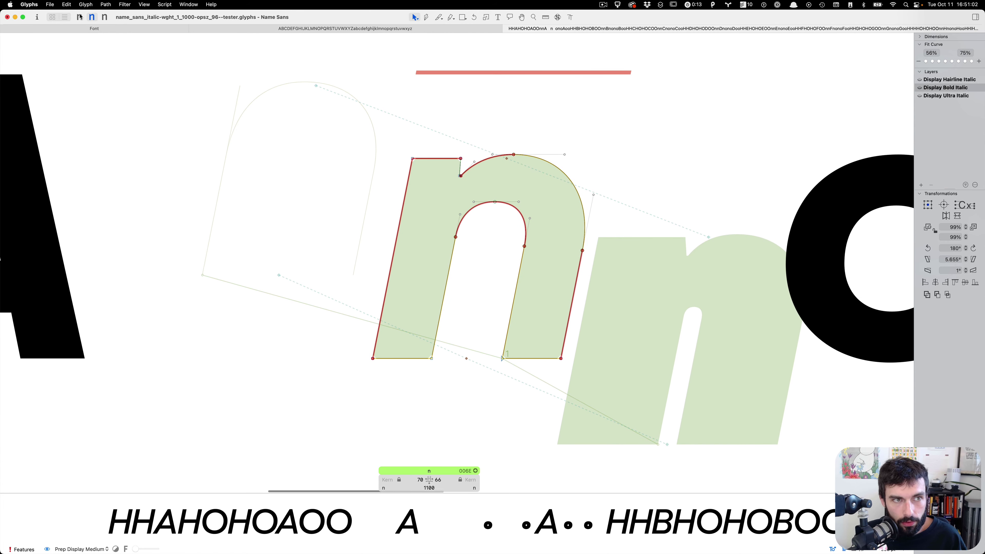
pyautogui.hscroll(2, 393, 218)
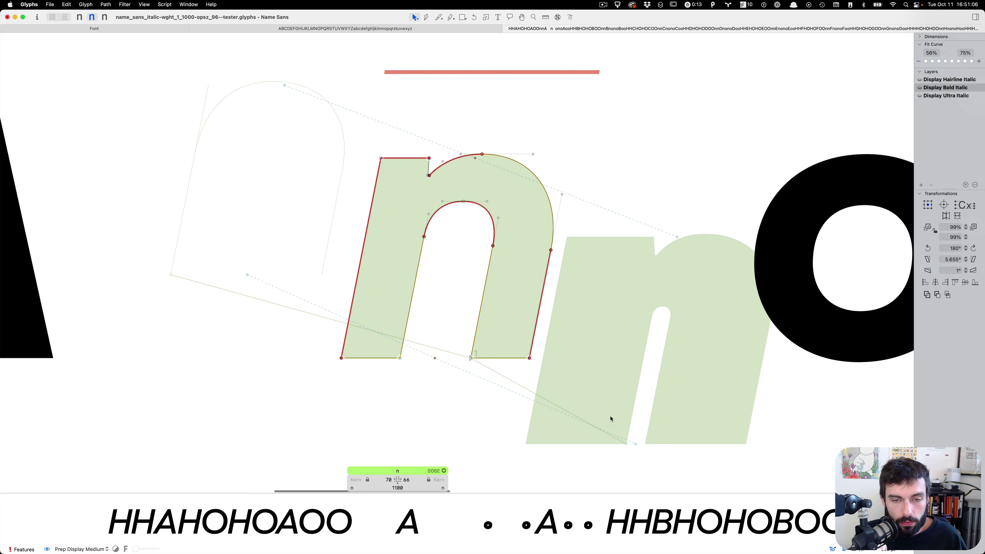
pyautogui.moveTo(664, 399); pyautogui.dragTo(256, 138)
pyautogui.click(443, 124)
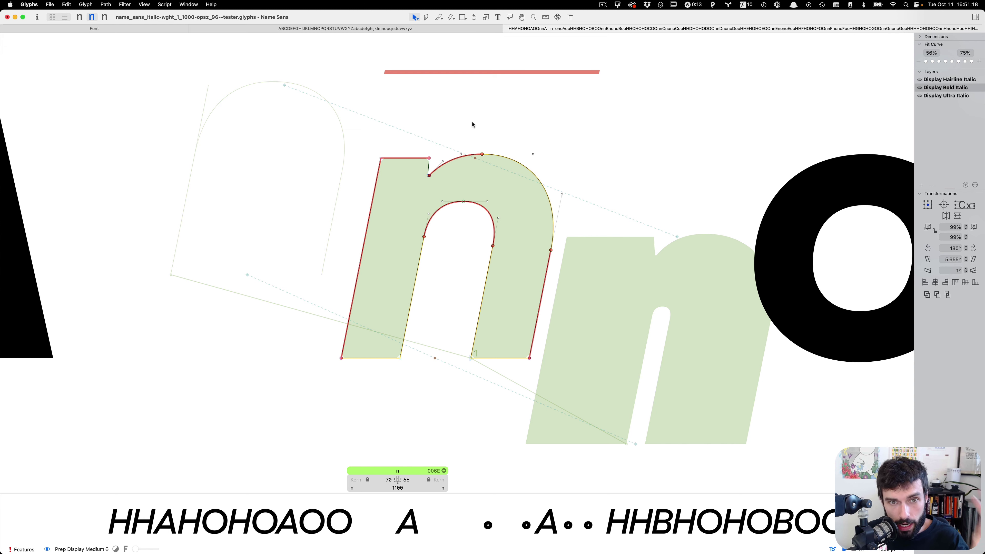
pyautogui.hscroll(1, 476, 207)
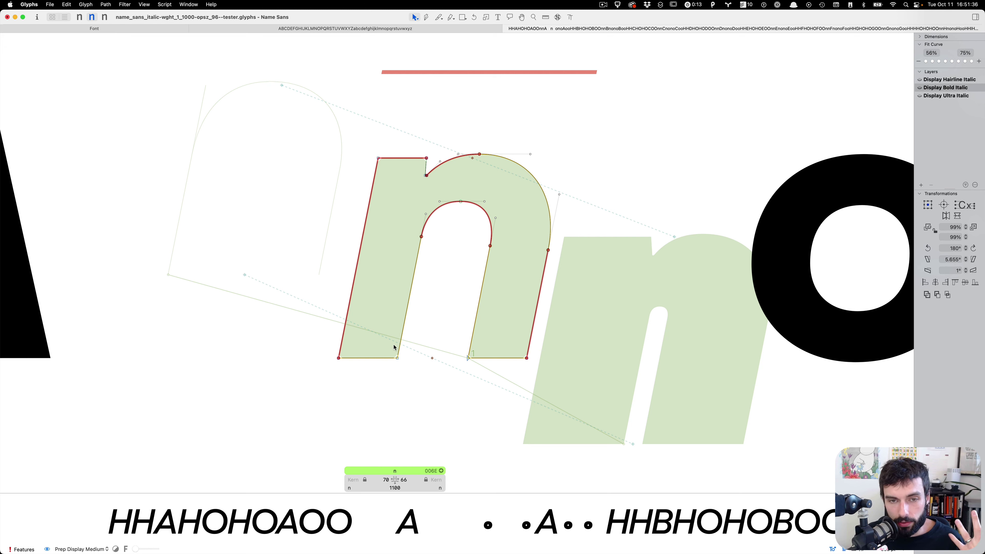
pyautogui.click(433, 358)
pyautogui.click(472, 158)
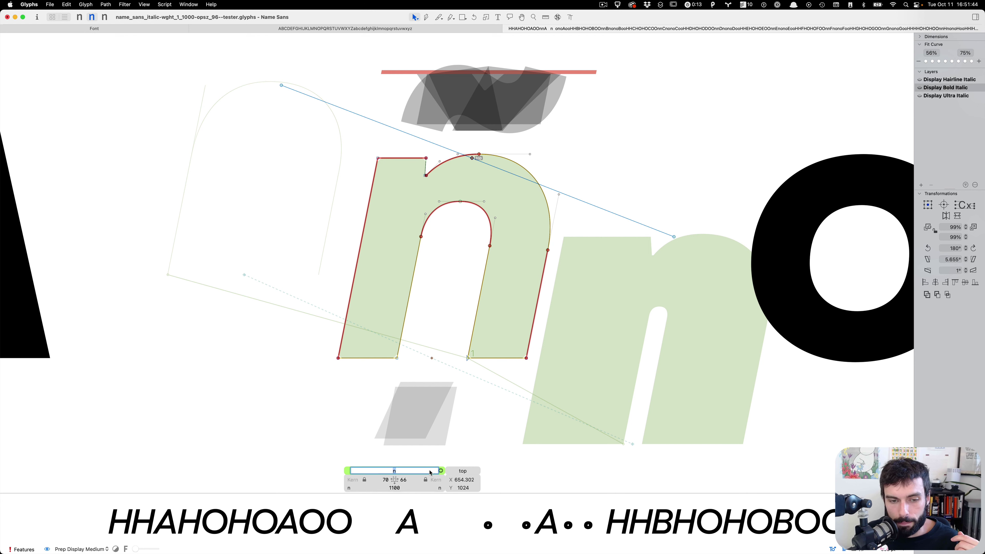
pyautogui.click(490, 417)
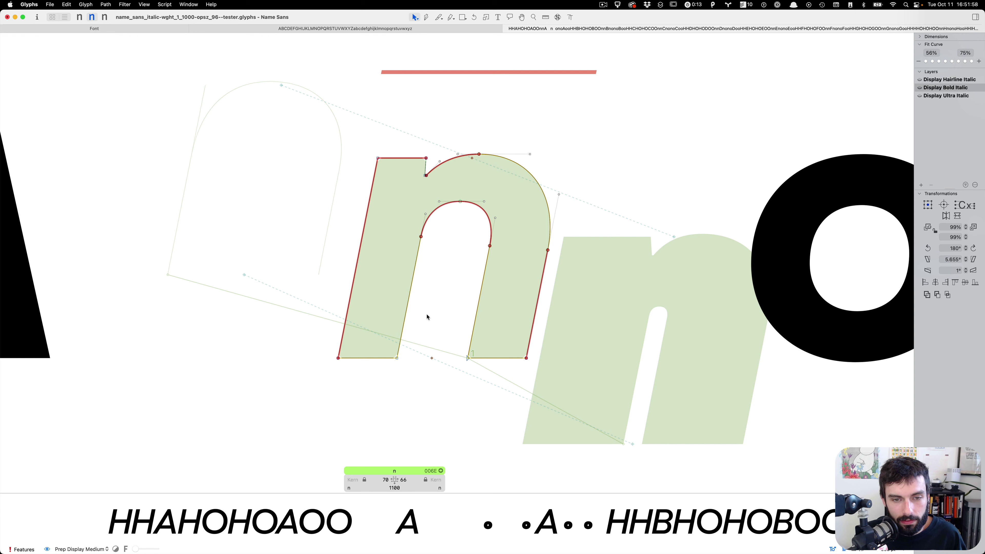
pyautogui.scroll(1, 428, 318)
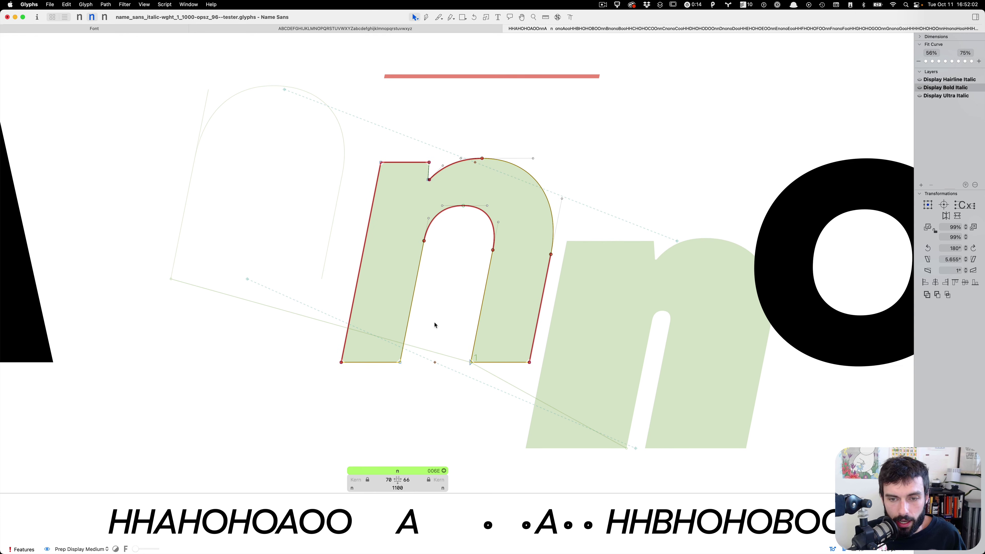
pyautogui.scroll(-3, 435, 326)
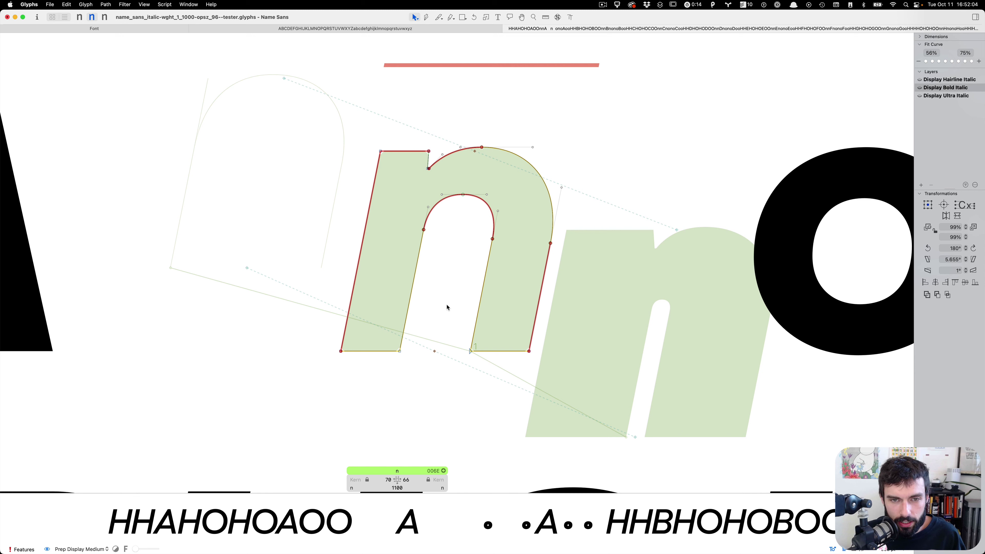
# On the Display Hairline Italic master, reverse the n's contour from the left stem's bottom node
pyautogui.press('super+1')
pyautogui.scroll(-5, 446, 307)
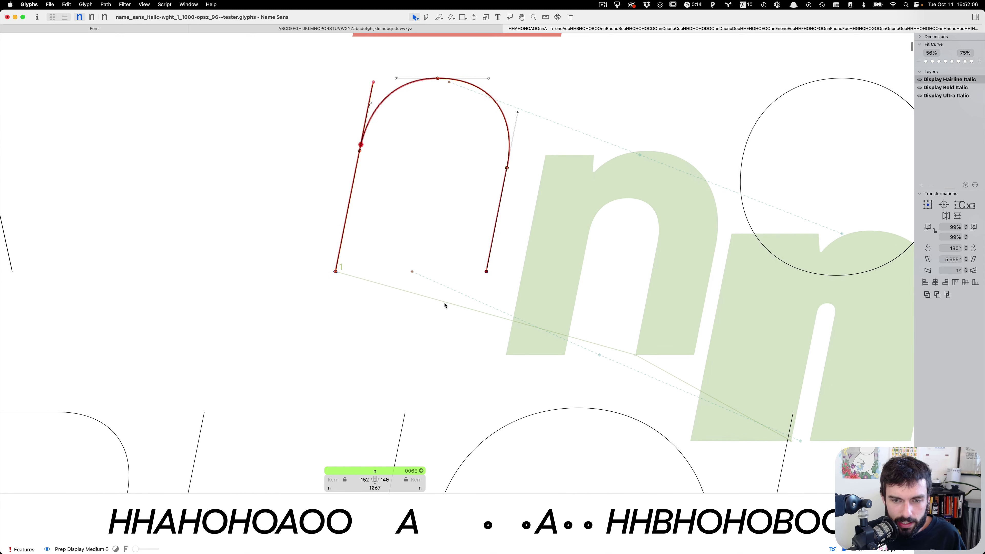
pyautogui.scroll(-5, 445, 305)
pyautogui.hscroll(5, 444, 305)
pyautogui.scroll(10, 304, 215)
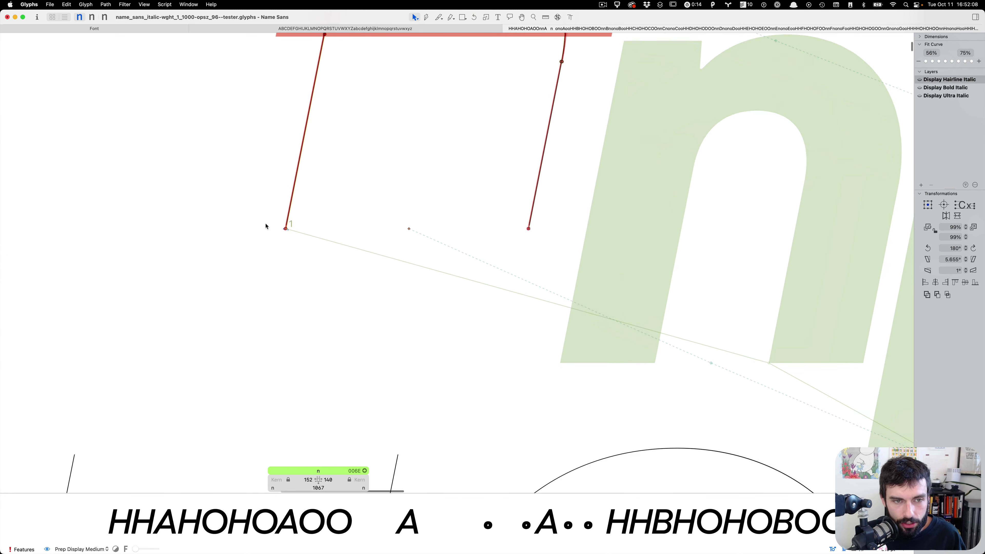
pyautogui.scroll(5, 383, 241)
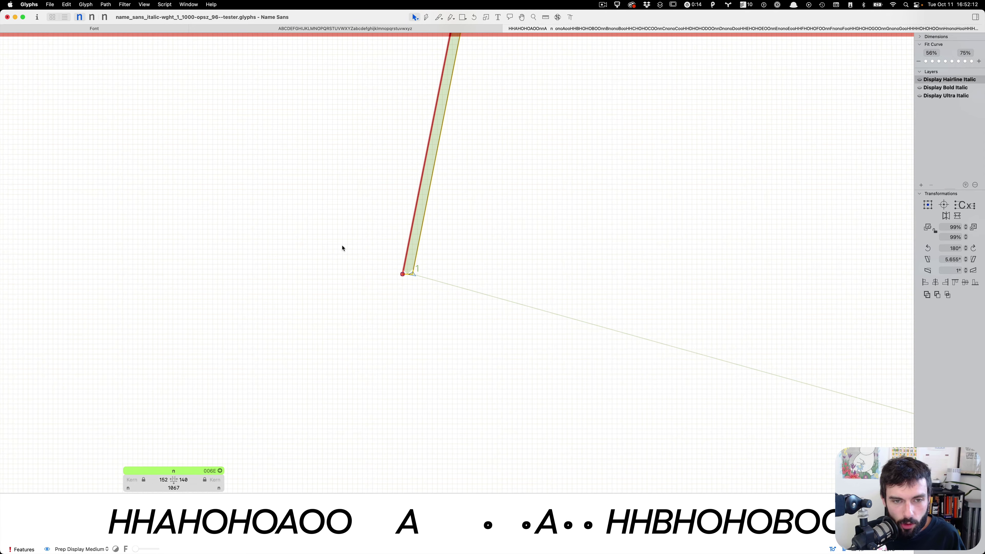
pyautogui.scroll(-8, 342, 248)
pyautogui.scroll(5, 342, 248)
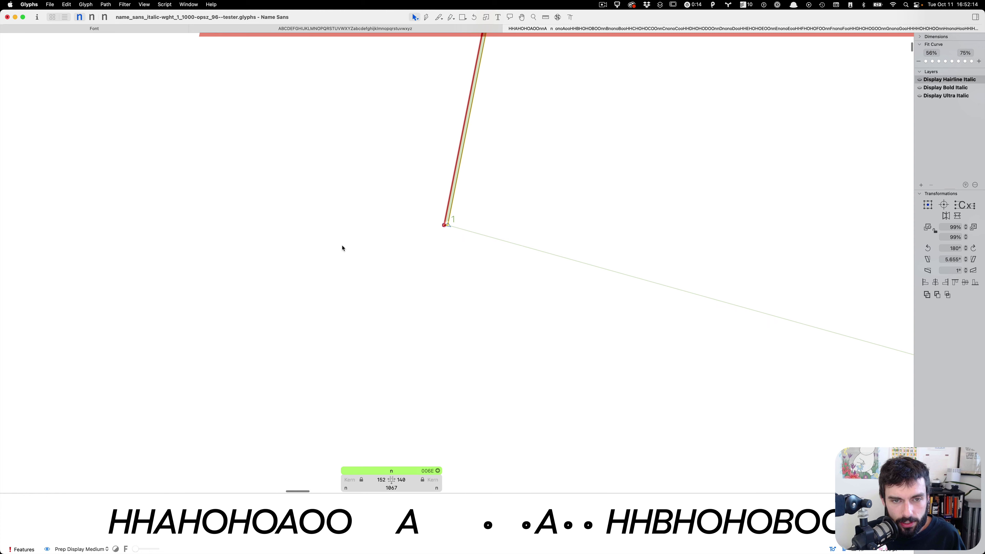
pyautogui.click(496, 220)
pyautogui.rightClick(497, 220)
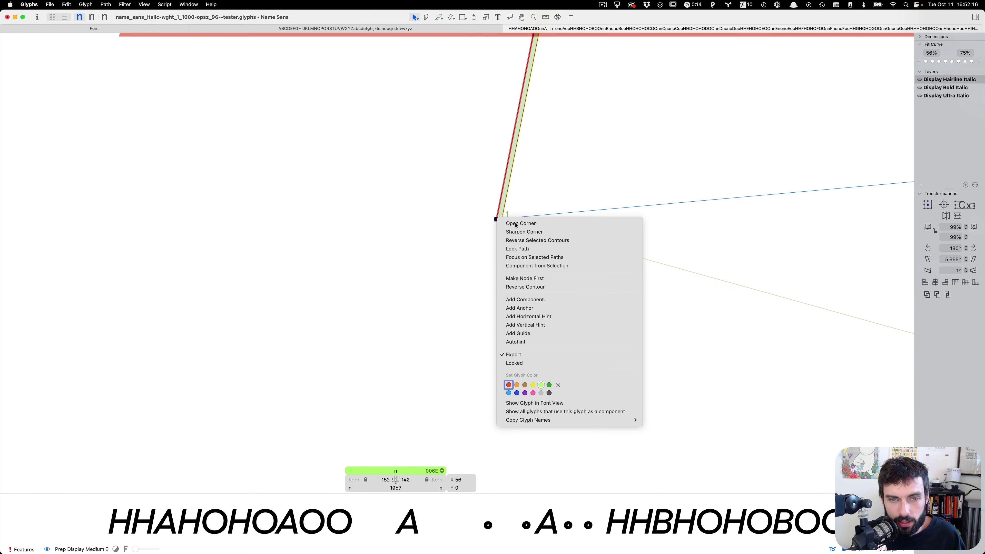
pyautogui.click(566, 280)
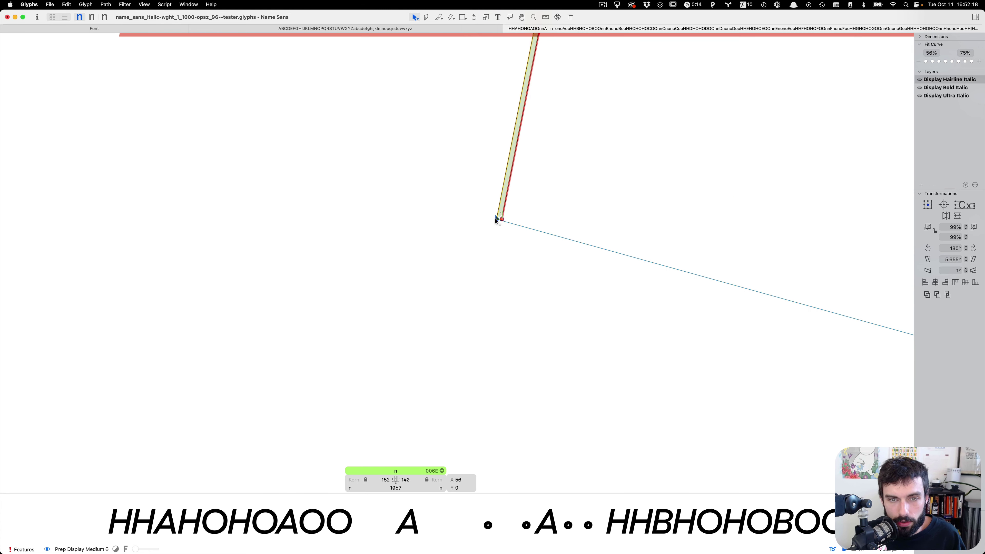
# Clear the node selection and look over the reversed n outline
pyautogui.scroll(-5, 388, 216)
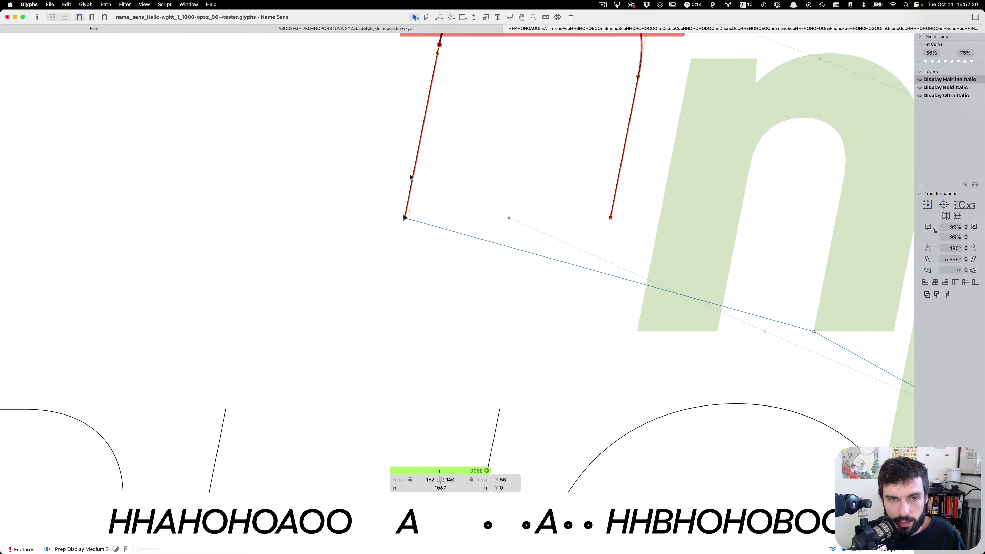
pyautogui.scroll(-2, 399, 210)
pyautogui.hscroll(3, 469, 202)
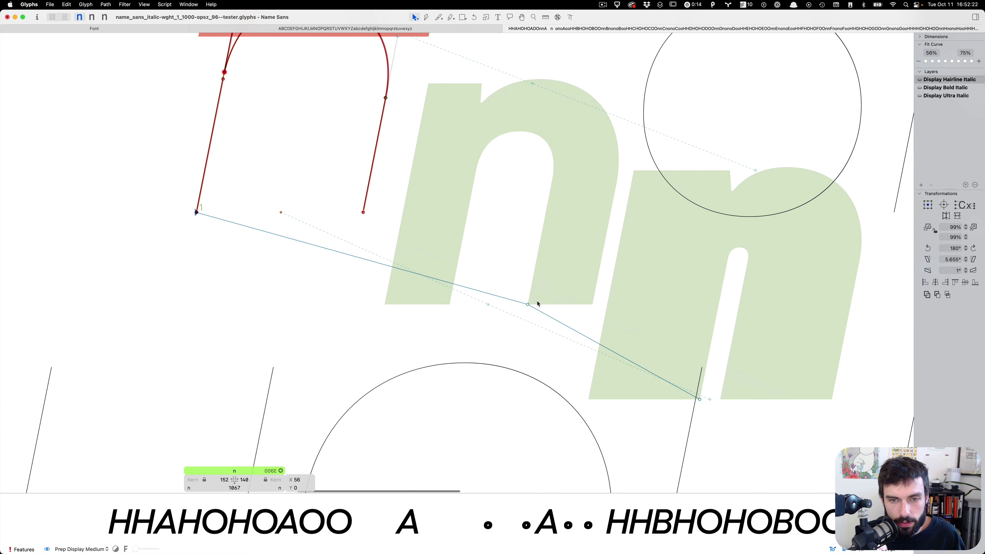
pyautogui.click(502, 305)
pyautogui.moveTo(526, 304)
pyautogui.mouseDown()
pyautogui.moveTo(425, 303)
pyautogui.moveTo(526, 304)
pyautogui.mouseUp()
pyautogui.hscroll(3, 568, 312)
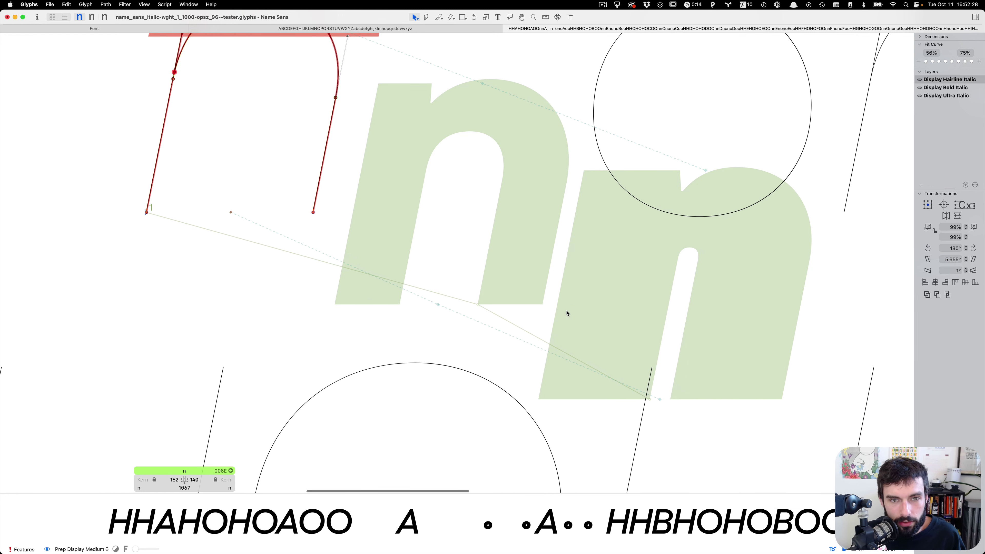
pyautogui.scroll(-5, 517, 302)
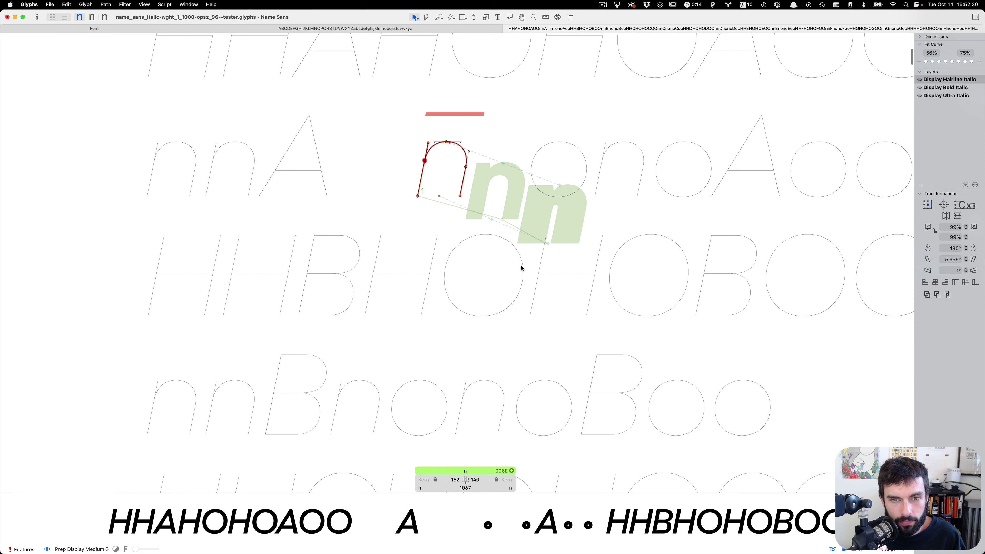
# Open the Hairline Italic n alone in a fresh edit tab
pyautogui.press('t')
pyautogui.press('super+t')
pyautogui.write('nn')
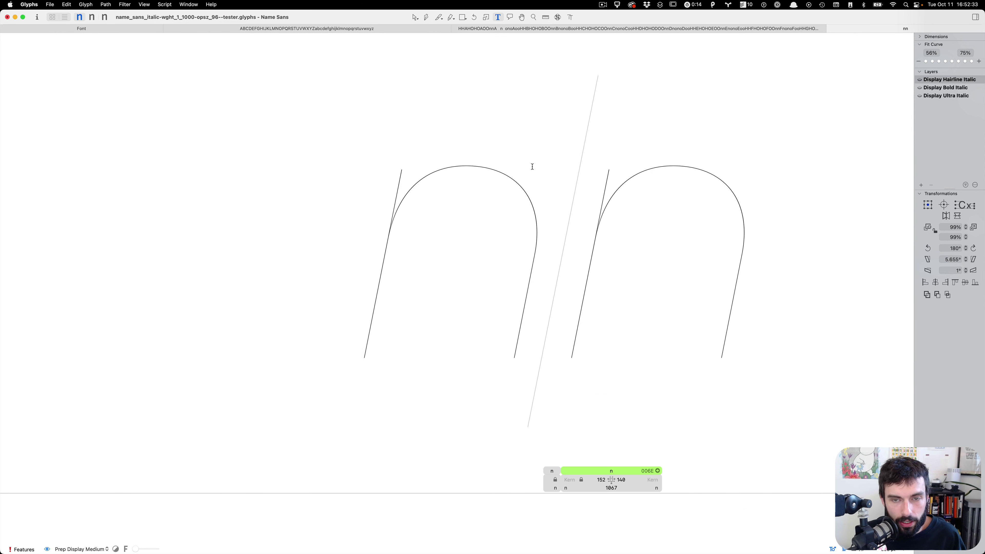
pyautogui.press('BackSpace')
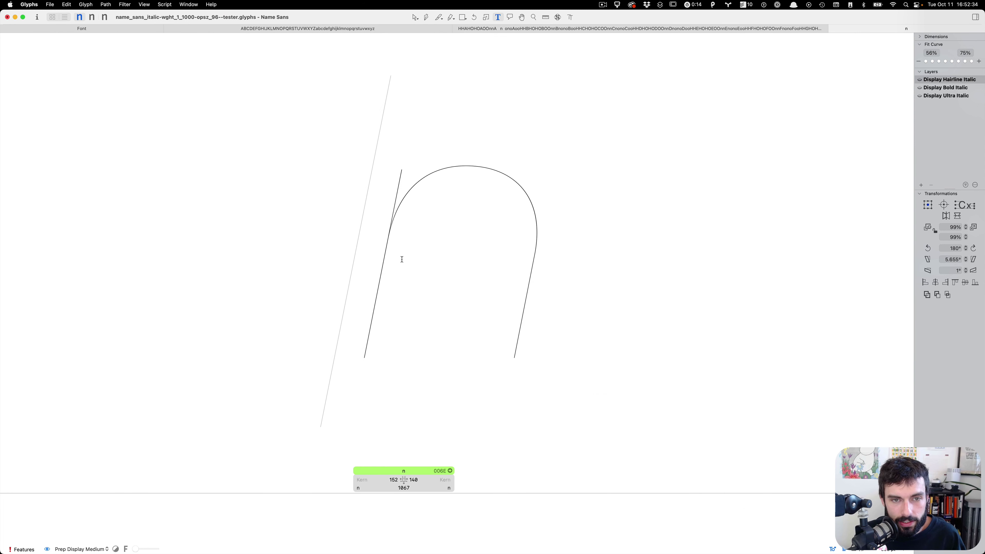
pyautogui.press('Escape')
pyautogui.scroll(-5, 412, 261)
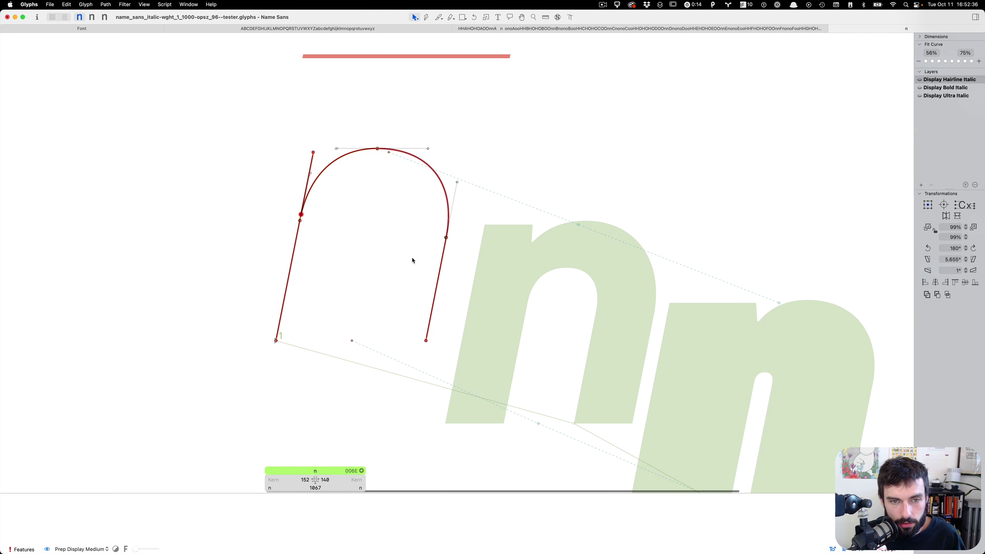
pyautogui.scroll(1, 441, 357)
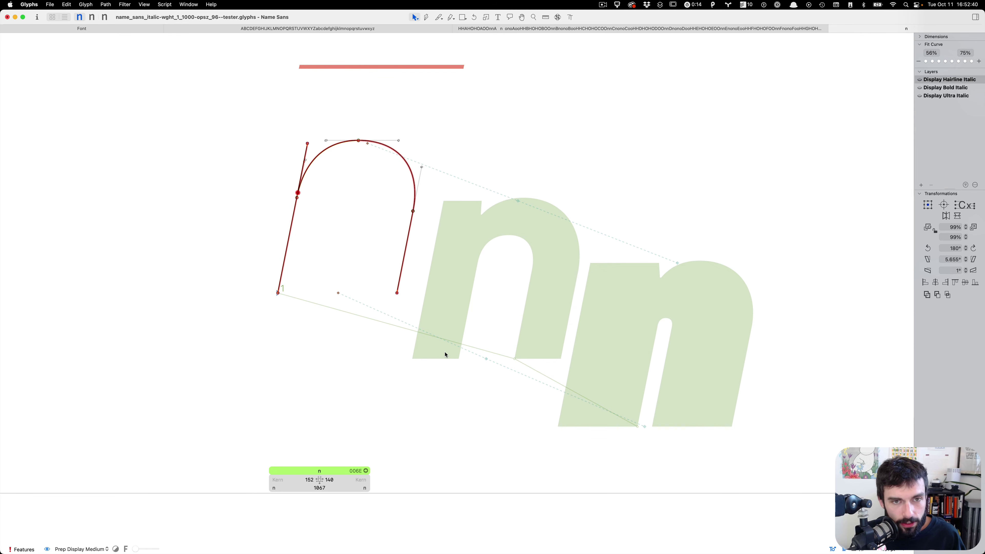
# Select the whole n outline to check its master compatibility
pyautogui.press('super+a')
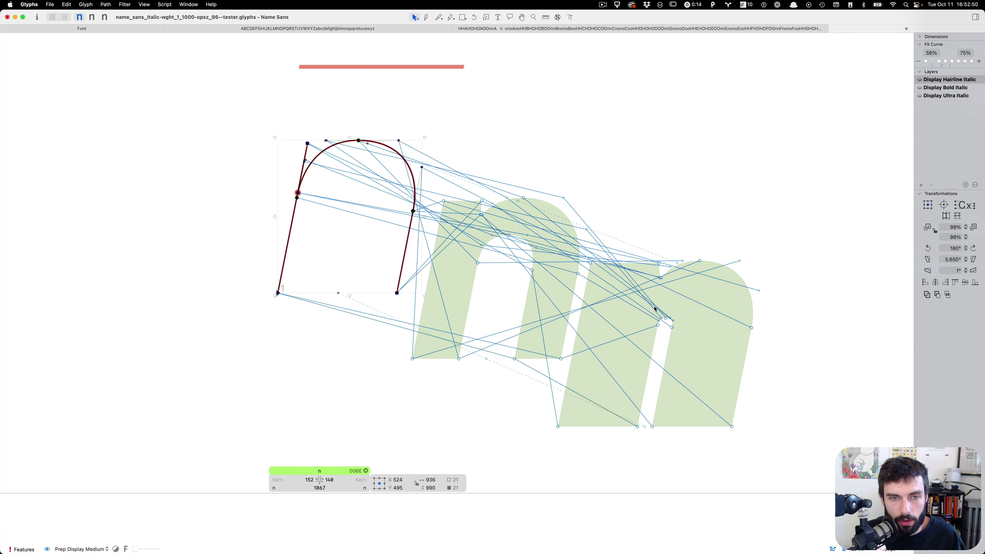
pyautogui.click(345, 266)
pyautogui.scroll(2, 290, 319)
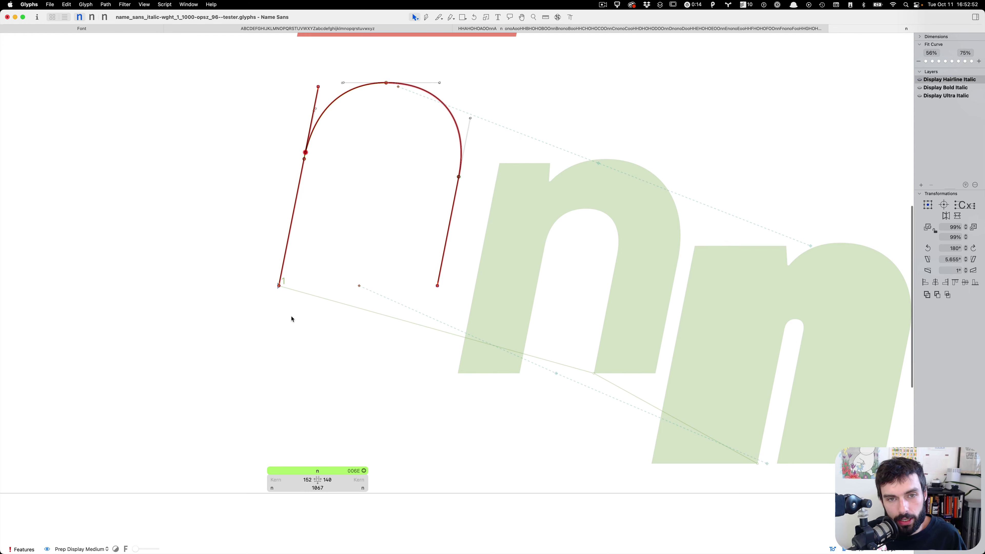
pyautogui.hscroll(2, 290, 319)
pyautogui.hscroll(3, 292, 319)
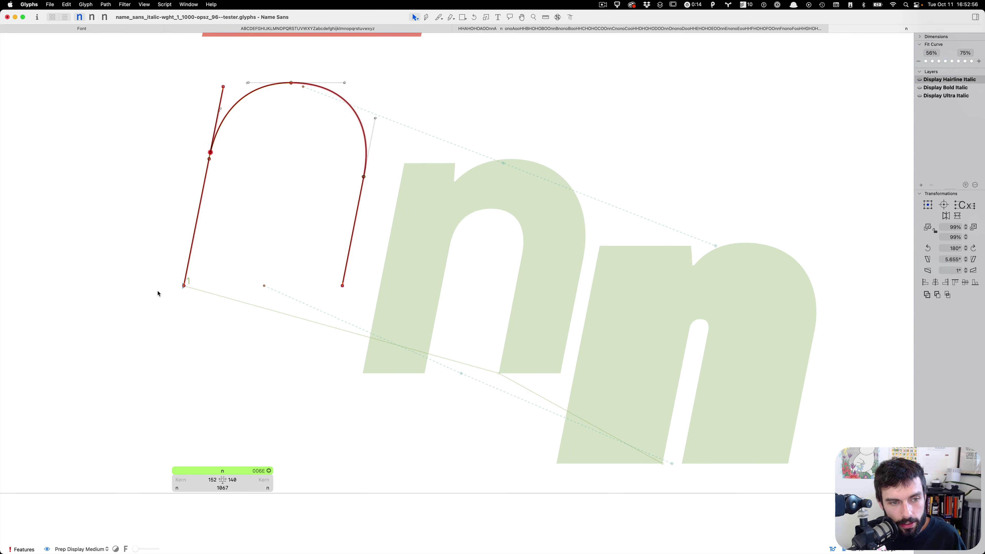
pyautogui.scroll(-3, 555, 232)
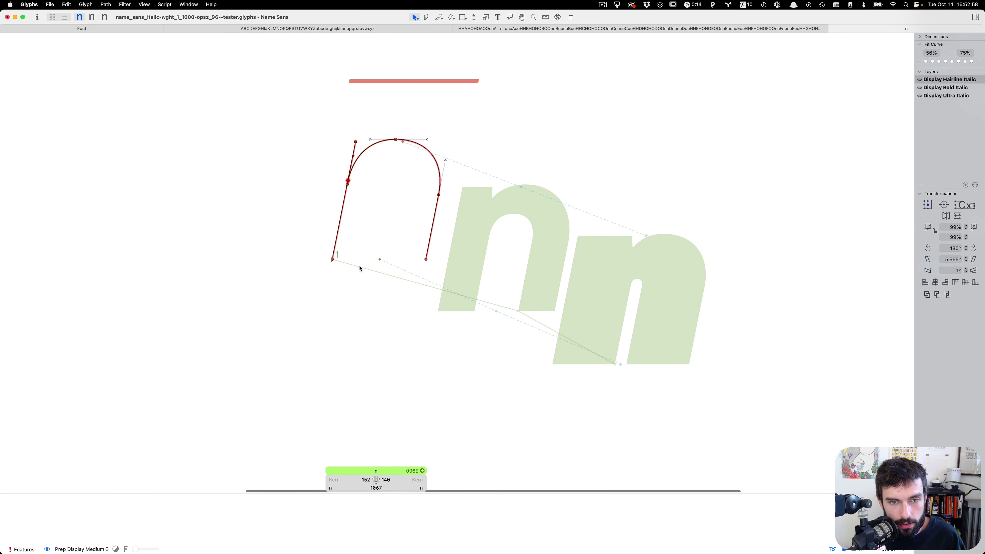
pyautogui.scroll(4, 391, 208)
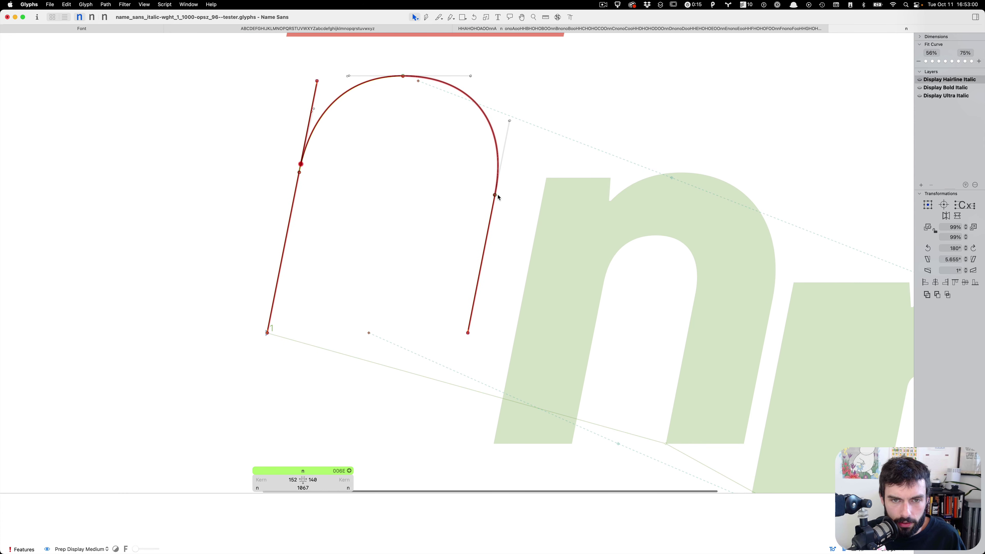
# Remove the right shoulder node, recheck compatibility, then undo the removal
pyautogui.click(495, 195)
pyautogui.scroll(-3, 503, 202)
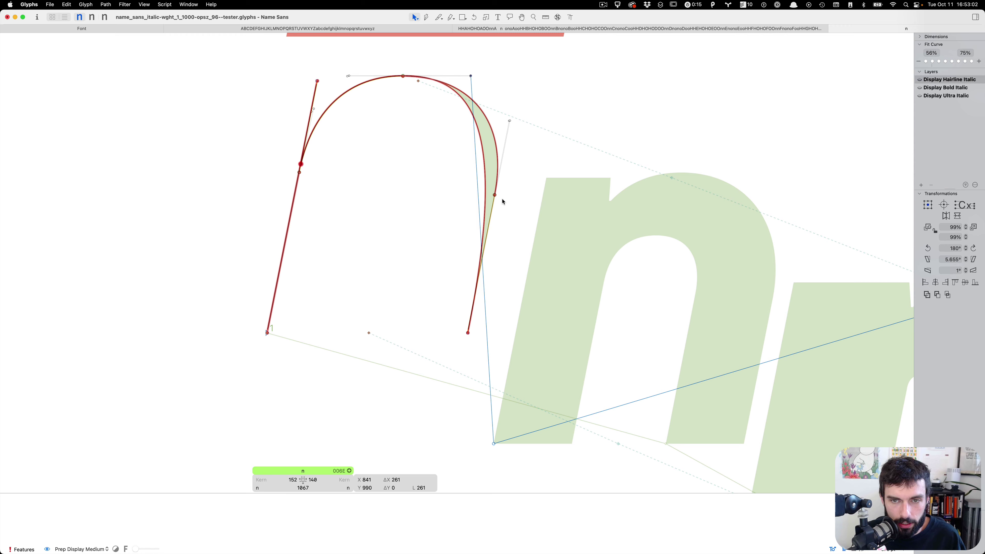
pyautogui.press('super+a')
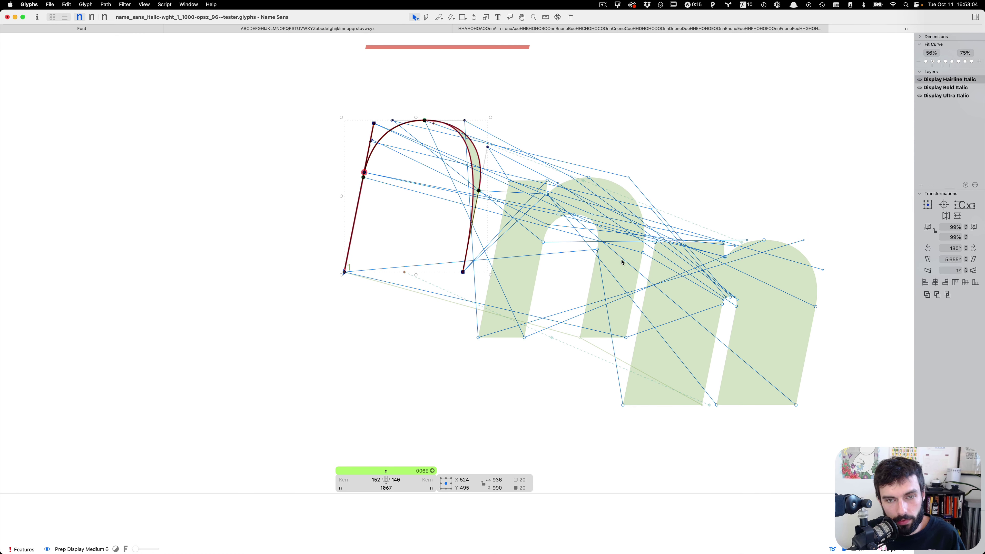
pyautogui.press('super+z')
pyautogui.click(488, 212)
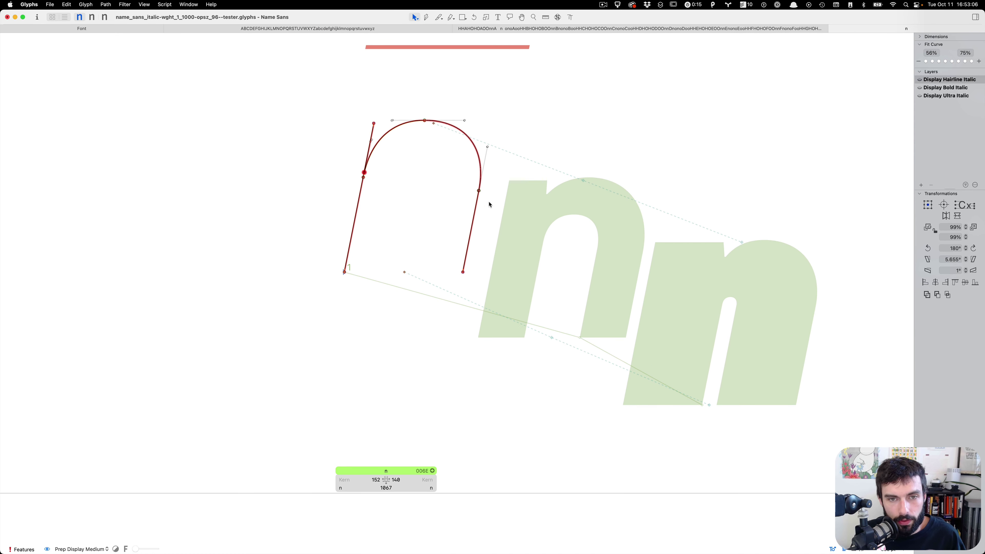
pyautogui.scroll(2, 493, 199)
pyautogui.hscroll(2, 492, 202)
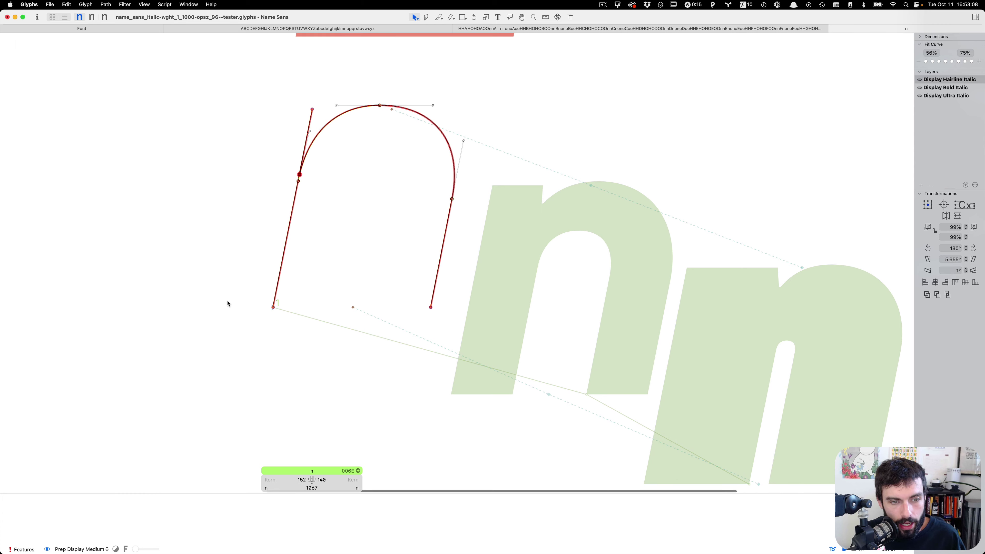
# Turn on Show Master Compatibility for the n glyph
pyautogui.scroll(2, 228, 304)
pyautogui.scroll(-3, 268, 310)
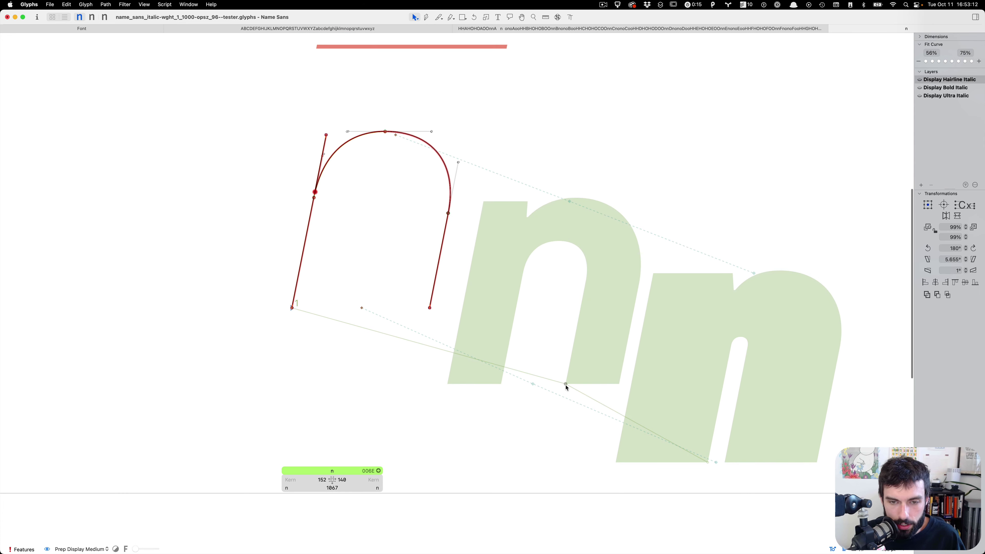
pyautogui.click(143, 4)
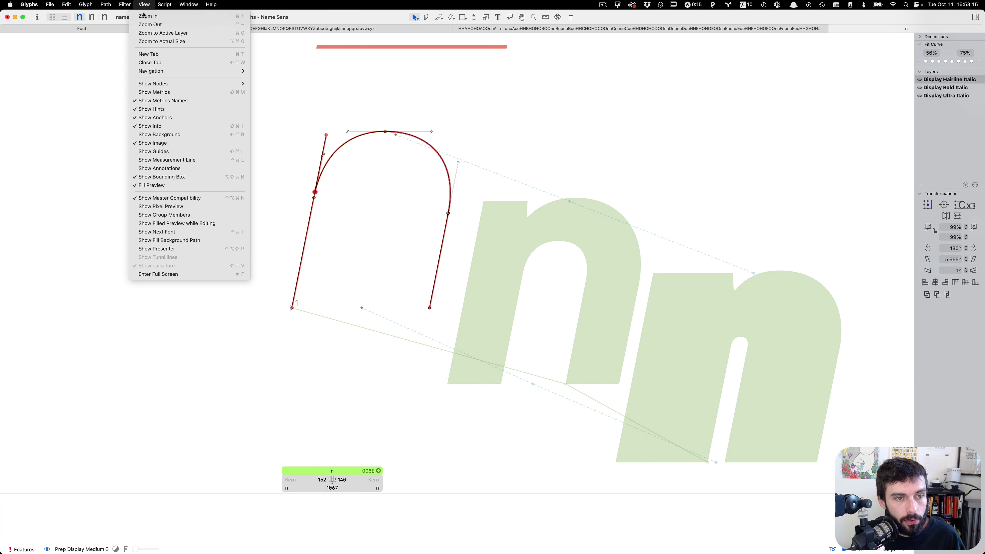
pyautogui.click(198, 199)
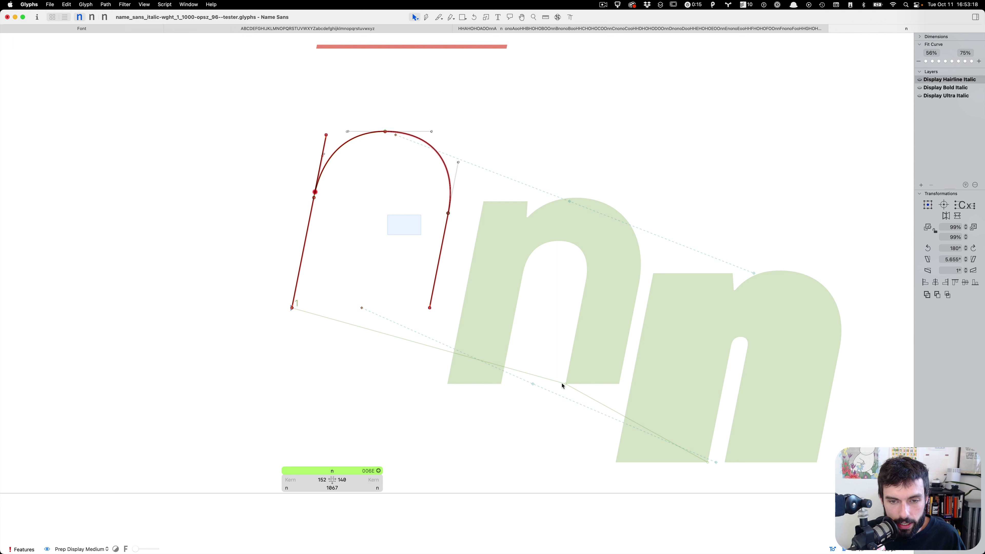
pyautogui.moveTo(565, 385); pyautogui.dragTo(447, 386)
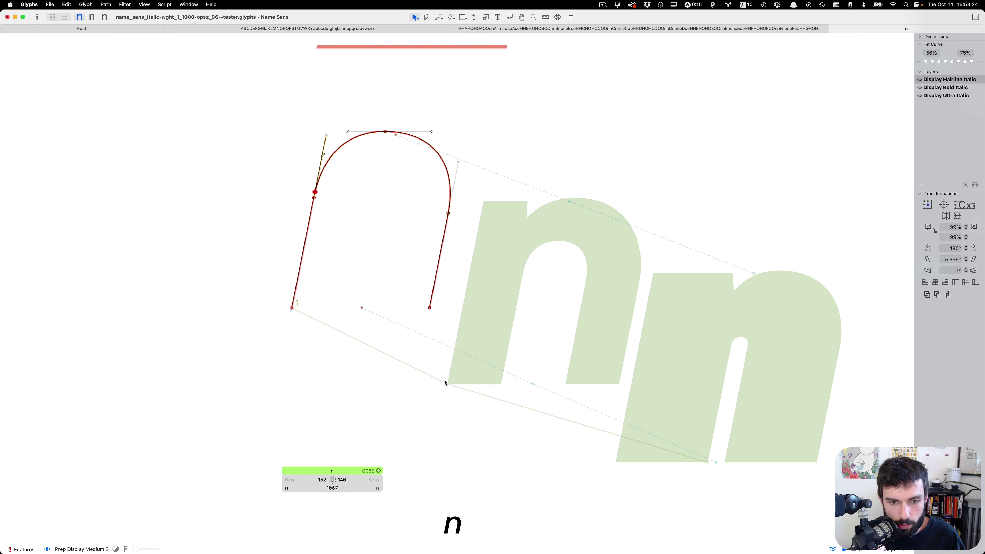
pyautogui.moveTo(709, 462); pyautogui.dragTo(614, 464)
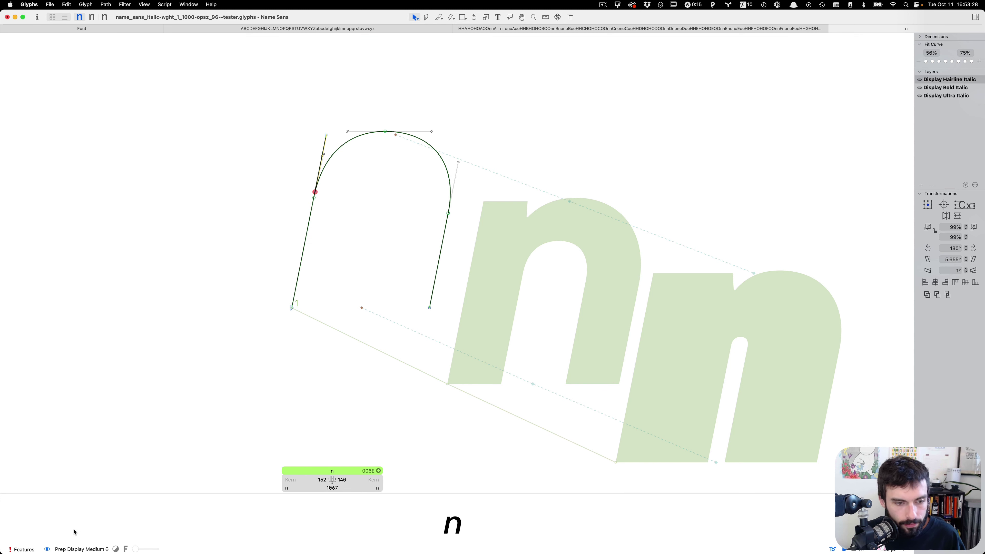
# Check the preview instance list, then open the Font Info export instance settings
pyautogui.click(89, 549)
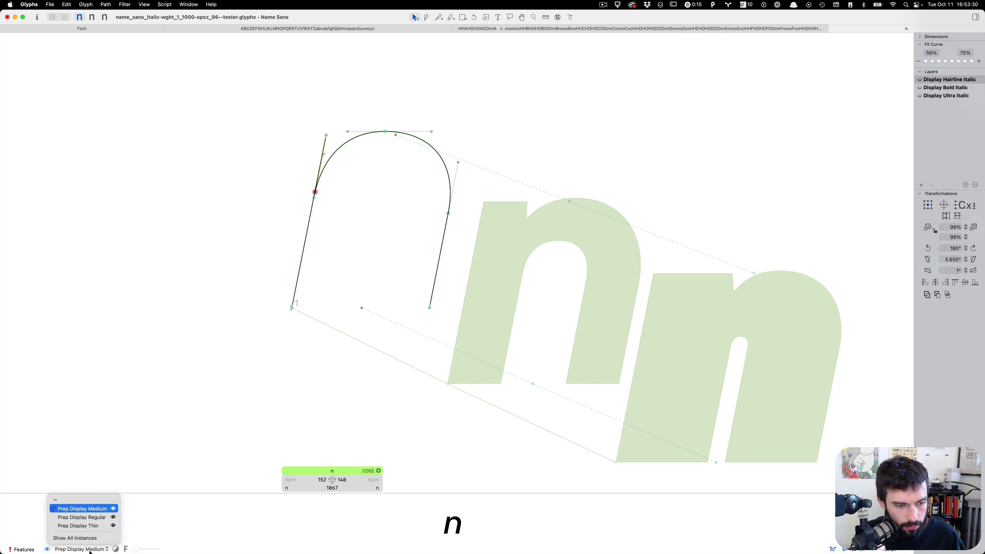
pyautogui.press('Return')
pyautogui.scroll(-3, 504, 352)
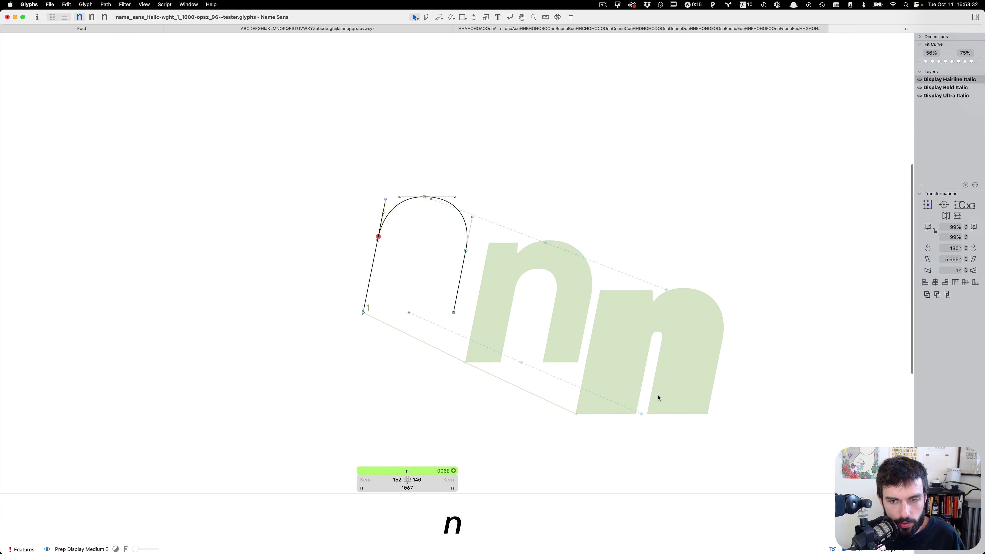
pyautogui.scroll(2, 661, 398)
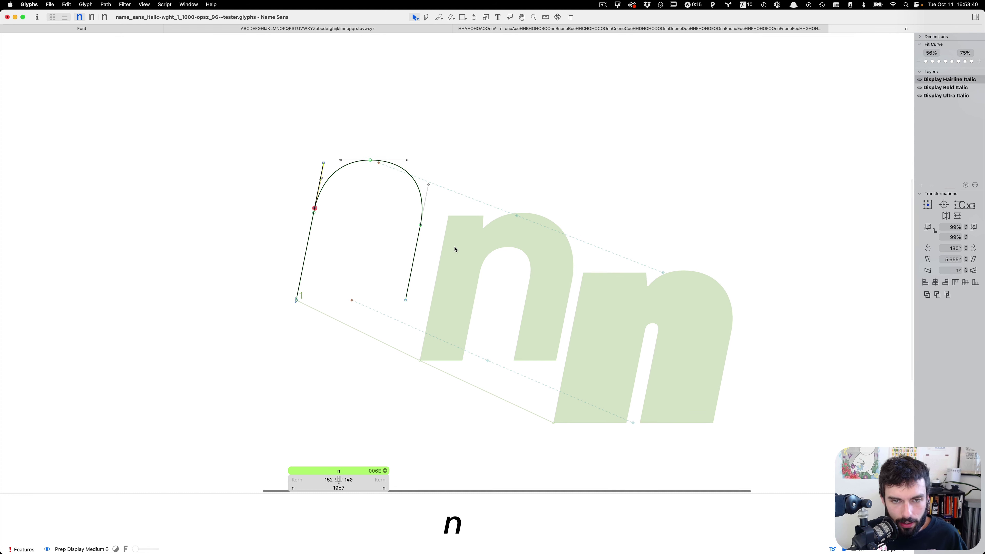
pyautogui.hscroll(1, 462, 252)
pyautogui.press('super+i')
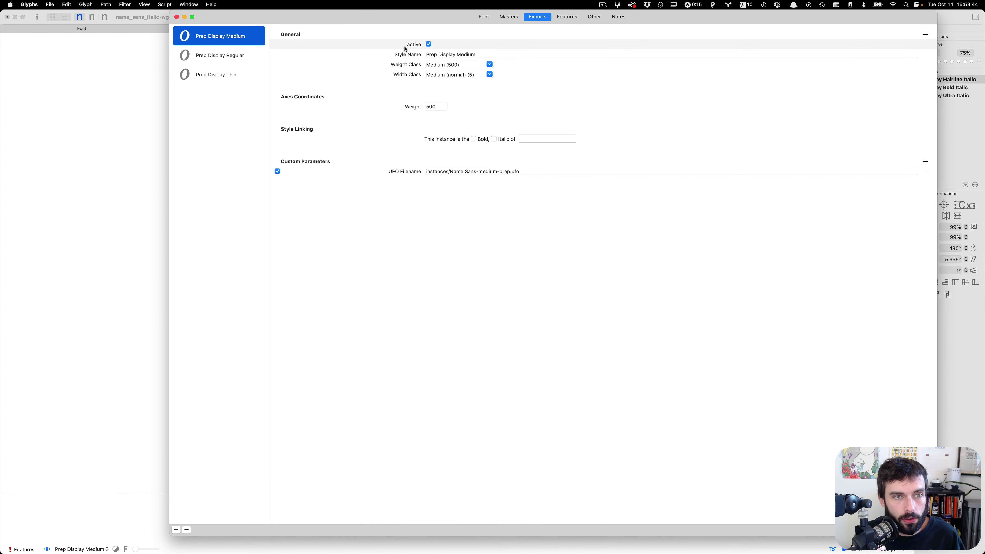
# Add a new export instance and give it the Black Italic style name
pyautogui.click(229, 55)
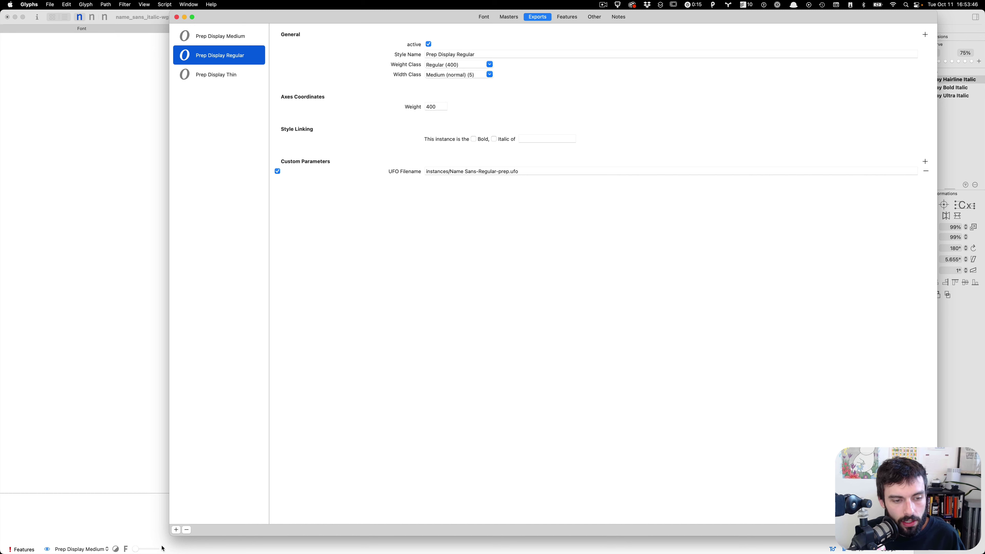
pyautogui.click(176, 530)
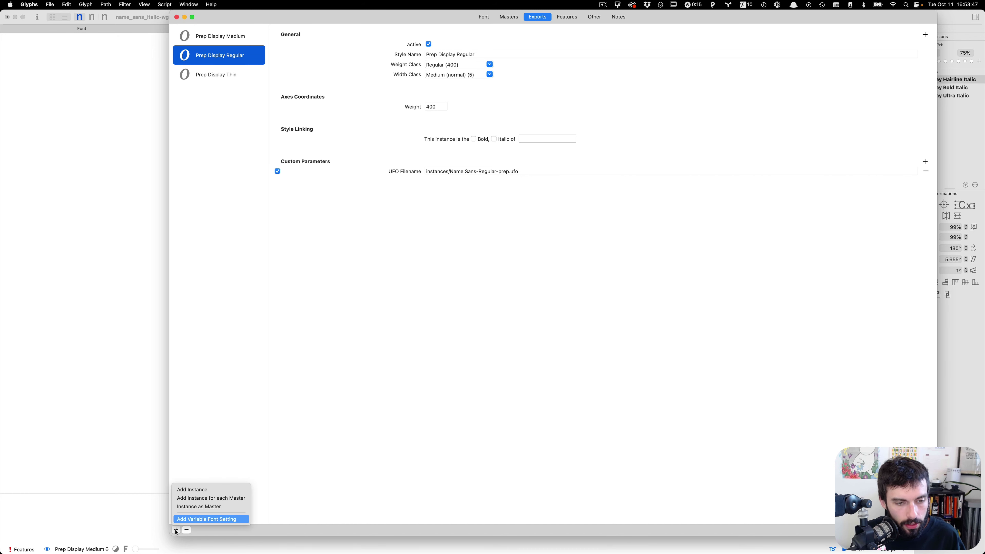
pyautogui.click(231, 490)
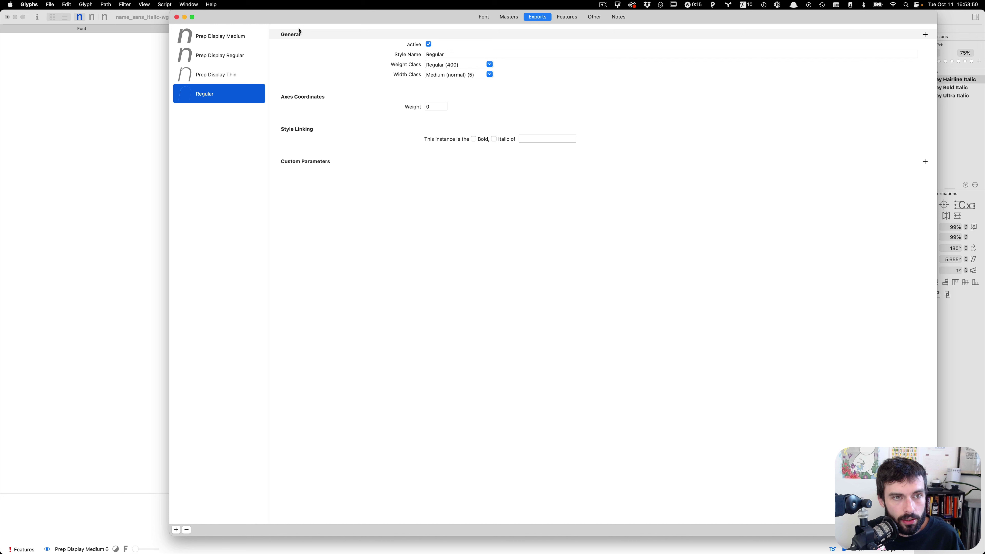
pyautogui.click(482, 55)
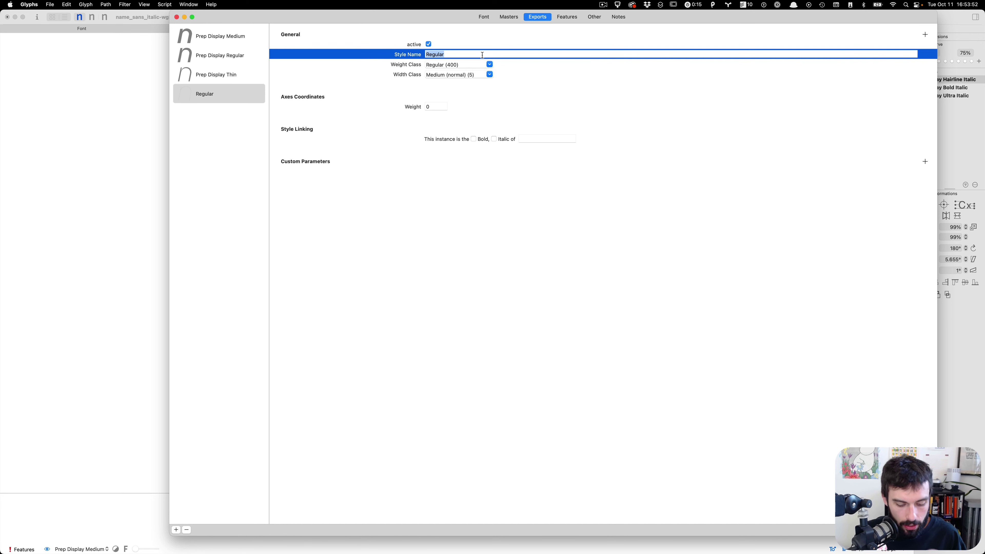
pyautogui.write('Exc')
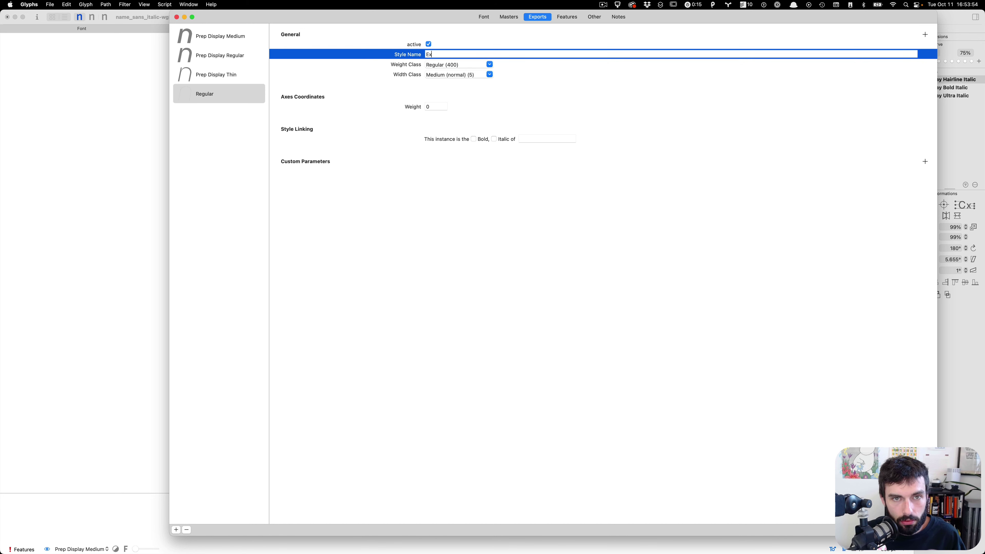
pyautogui.press('BackSpace')
pyautogui.press('BackSpace')
pyautogui.press('super+a')
pyautogui.write('Bal')
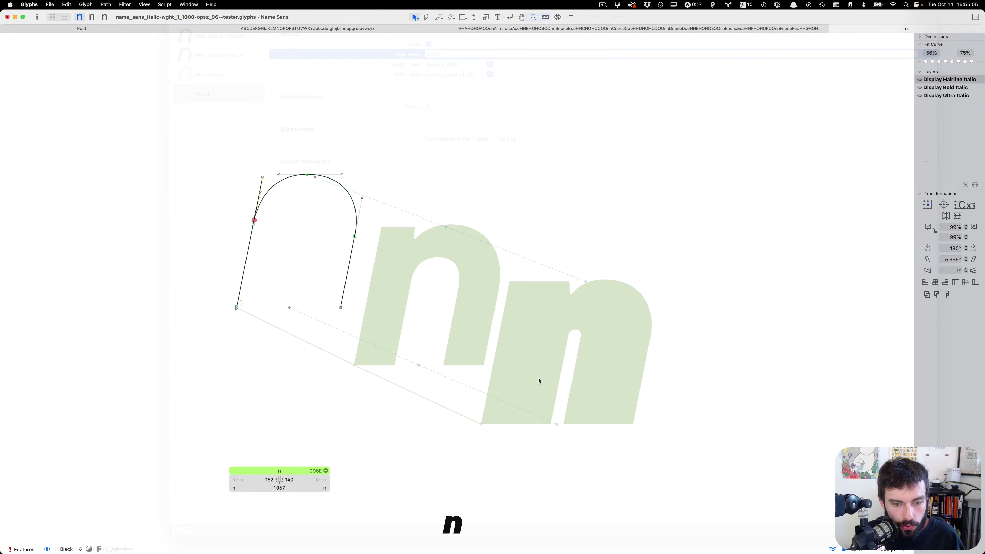
# Preview all instances, move Thin Italic to the top and Italic second, then close Font Info
pyautogui.click(68, 550)
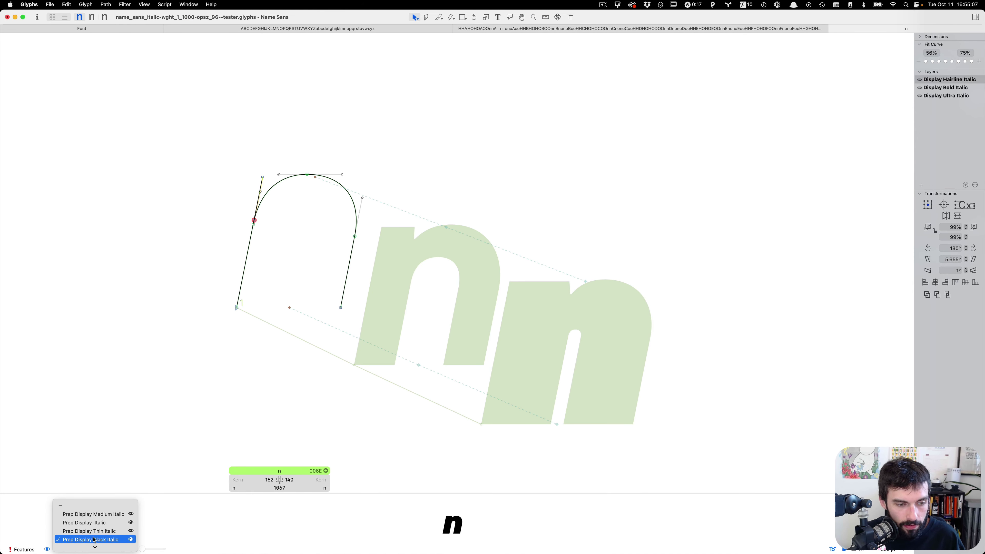
pyautogui.click(96, 546)
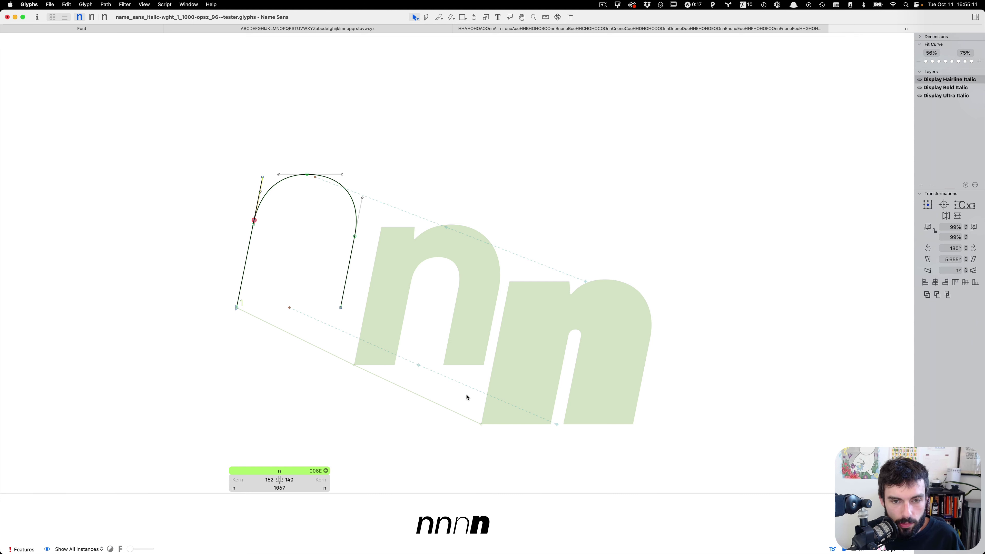
pyautogui.press('super+i')
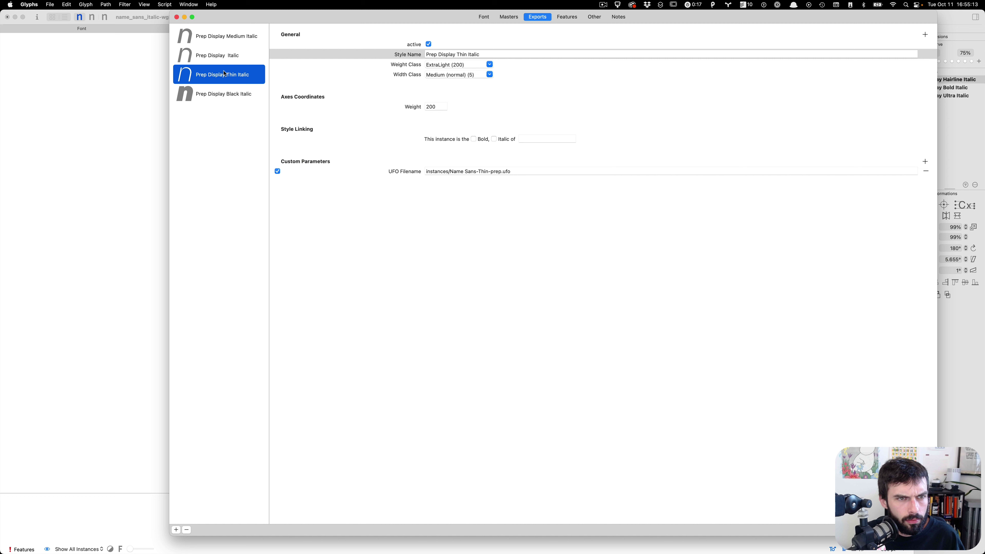
pyautogui.moveTo(226, 73); pyautogui.dragTo(210, 39)
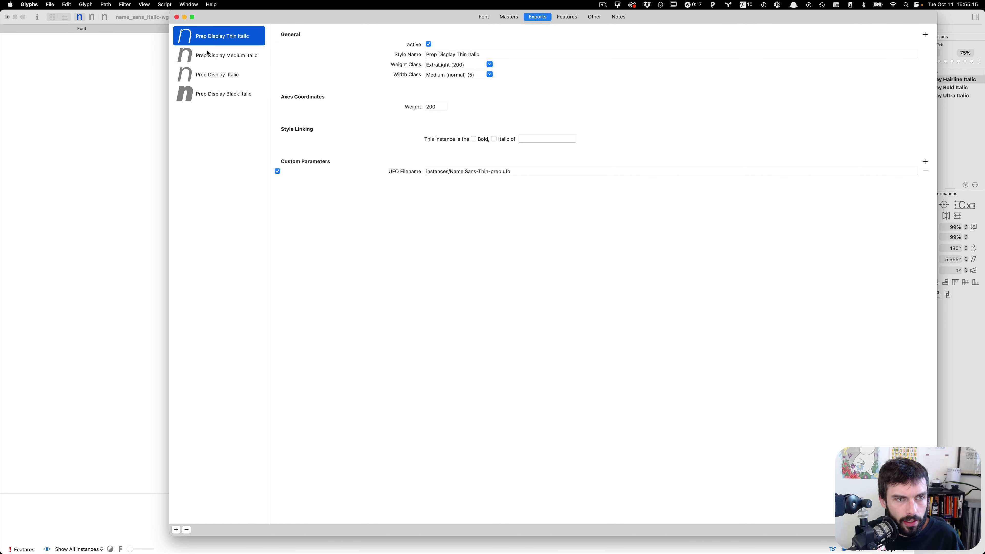
pyautogui.moveTo(209, 73); pyautogui.dragTo(206, 46)
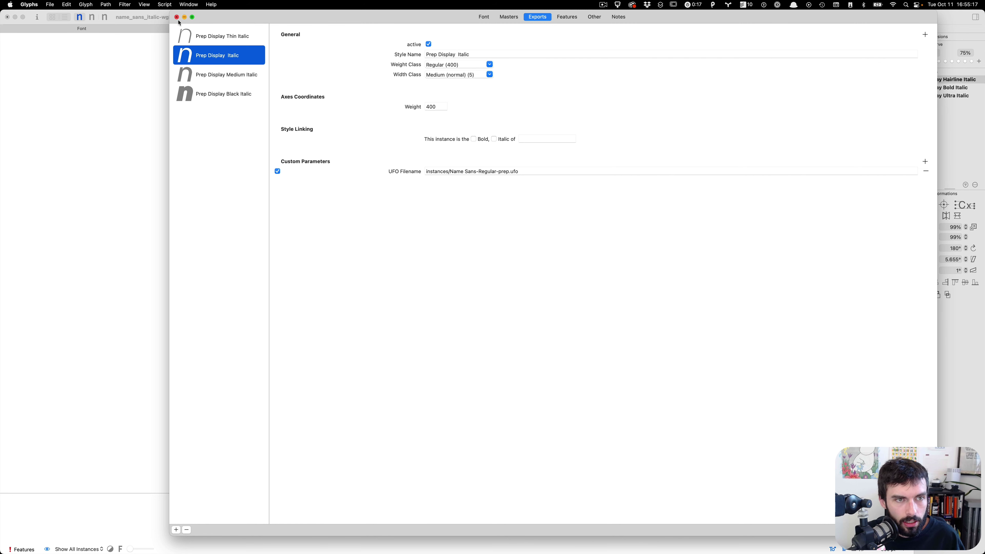
pyautogui.click(177, 18)
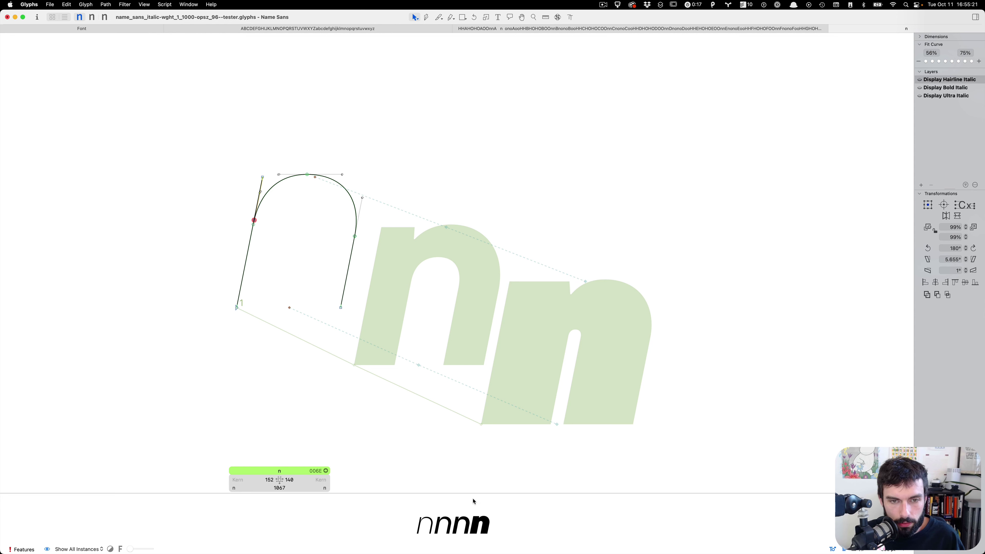
pyautogui.scroll(-3, 413, 245)
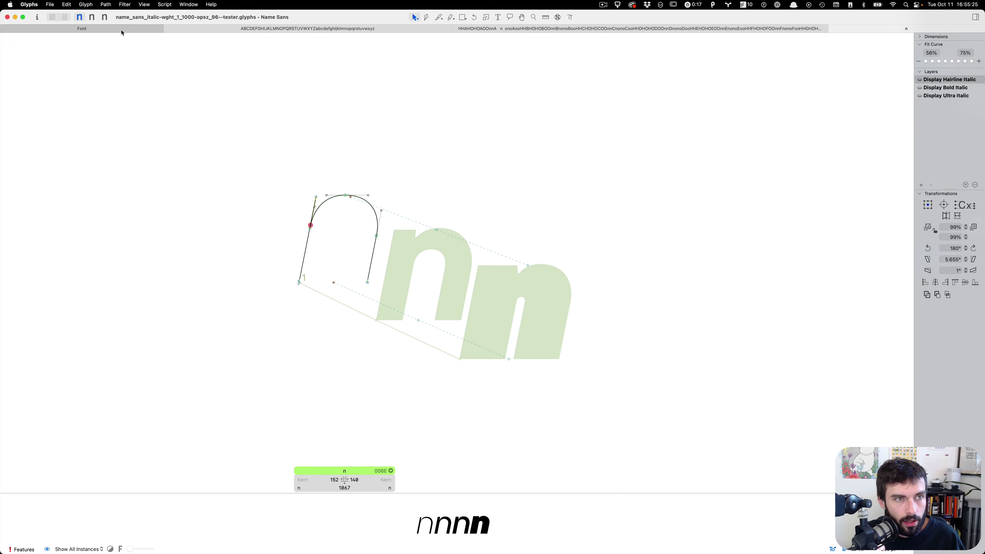
# Delete the lone n from the HHAHOHOAOO test text and open its o for editing
pyautogui.click(674, 30)
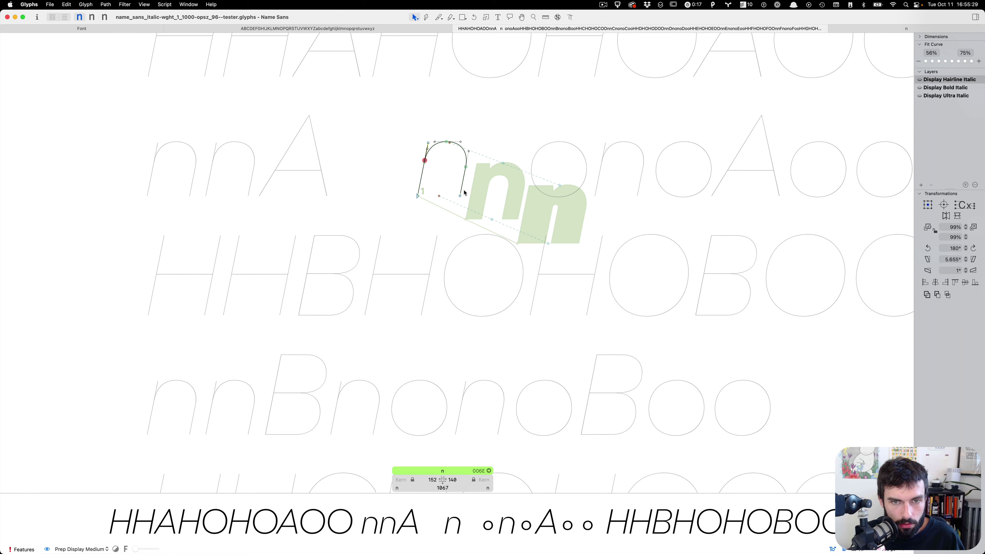
pyautogui.press('t')
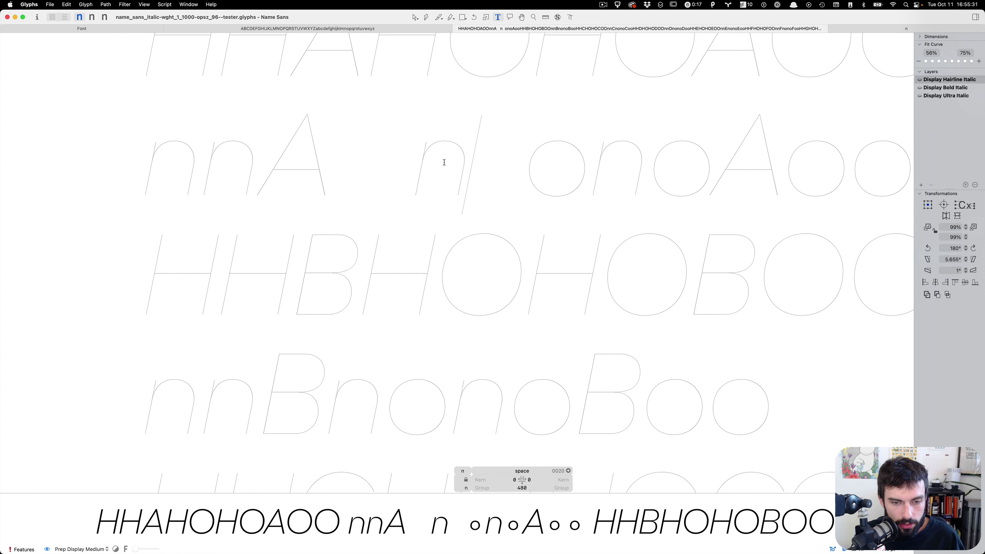
pyautogui.press('Delete')
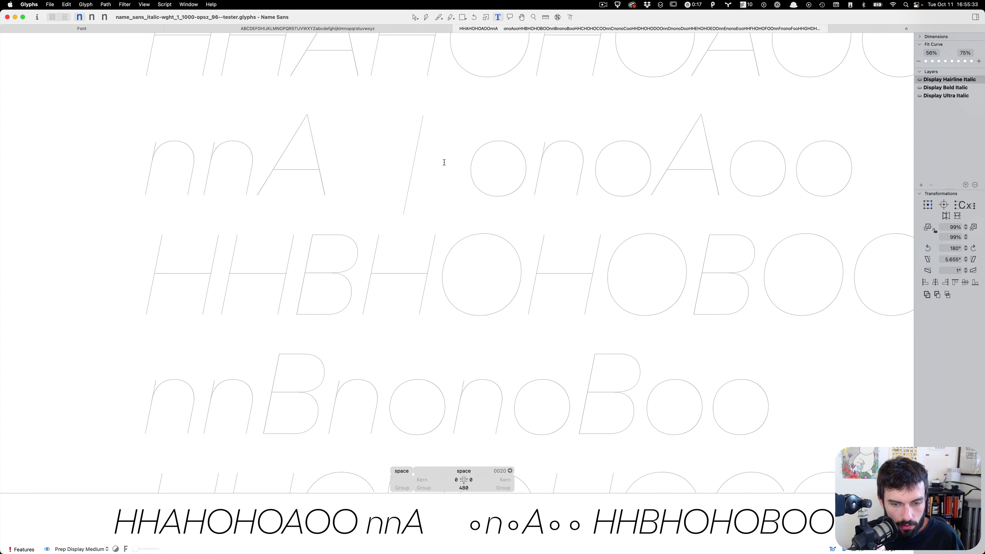
pyautogui.scroll(6, 445, 163)
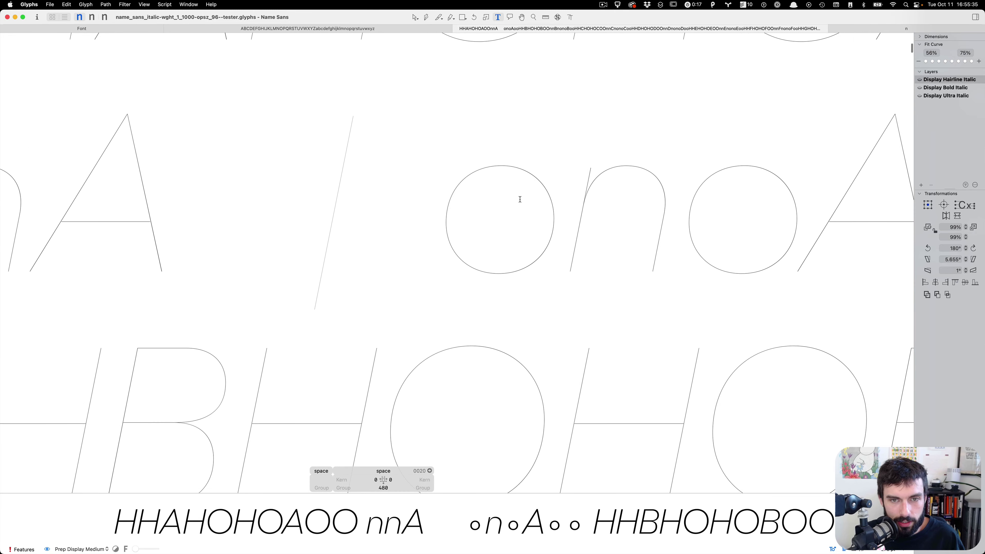
pyautogui.press('Escape')
# Open the o in its own tab and inspect its circle contour and start node
pyautogui.scroll(3, 523, 217)
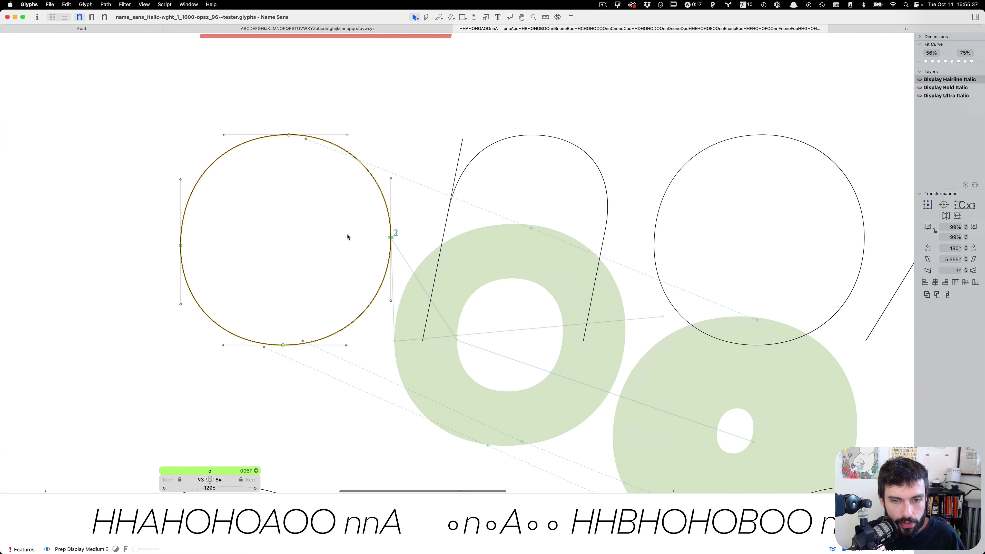
pyautogui.press('super+t')
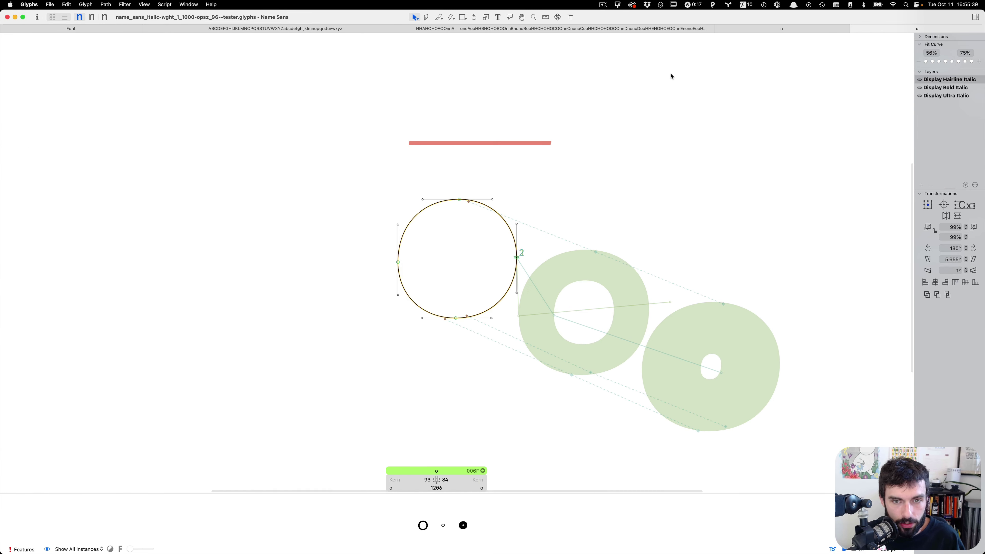
pyautogui.press('t')
pyautogui.press('Escape')
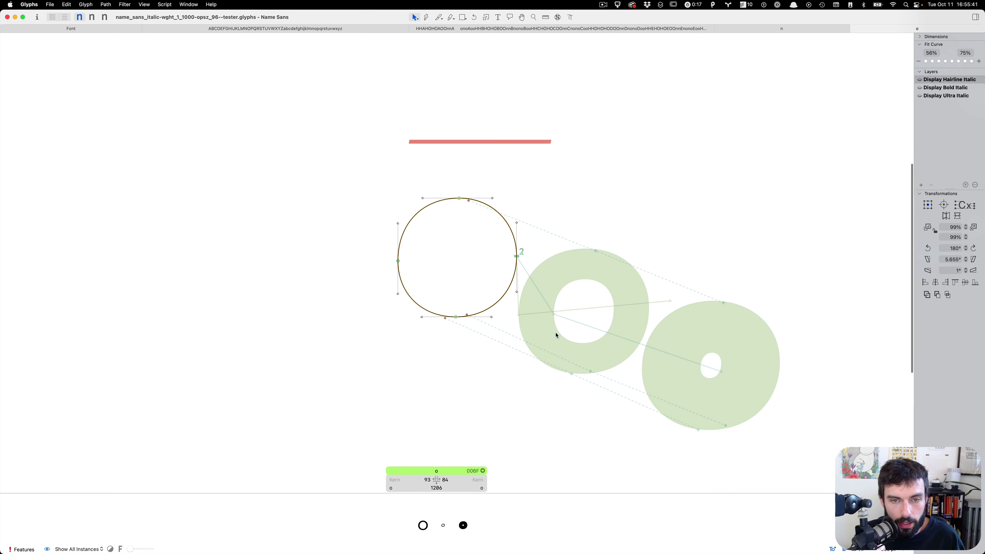
pyautogui.scroll(2, 738, 340)
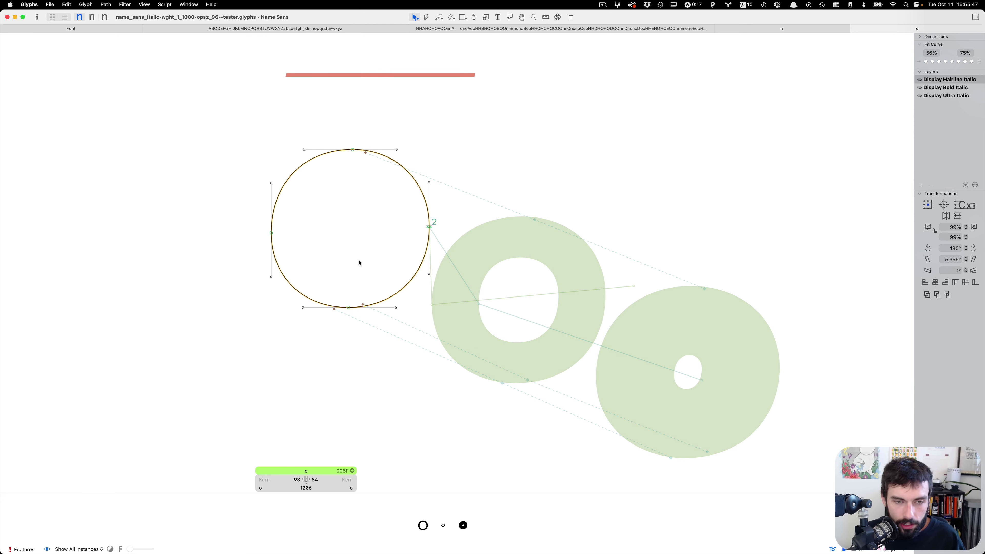
pyautogui.scroll(-3, 367, 267)
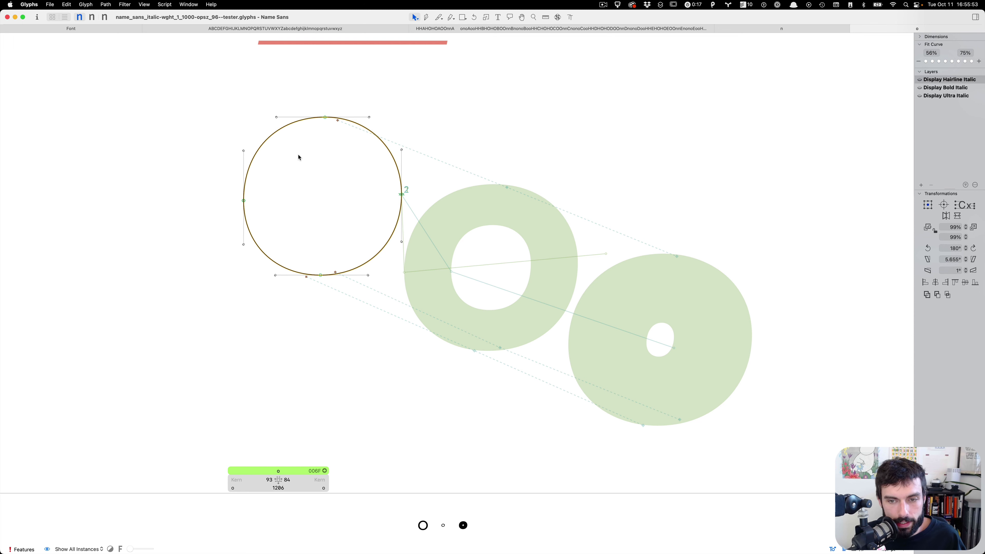
pyautogui.doubleClick(386, 247)
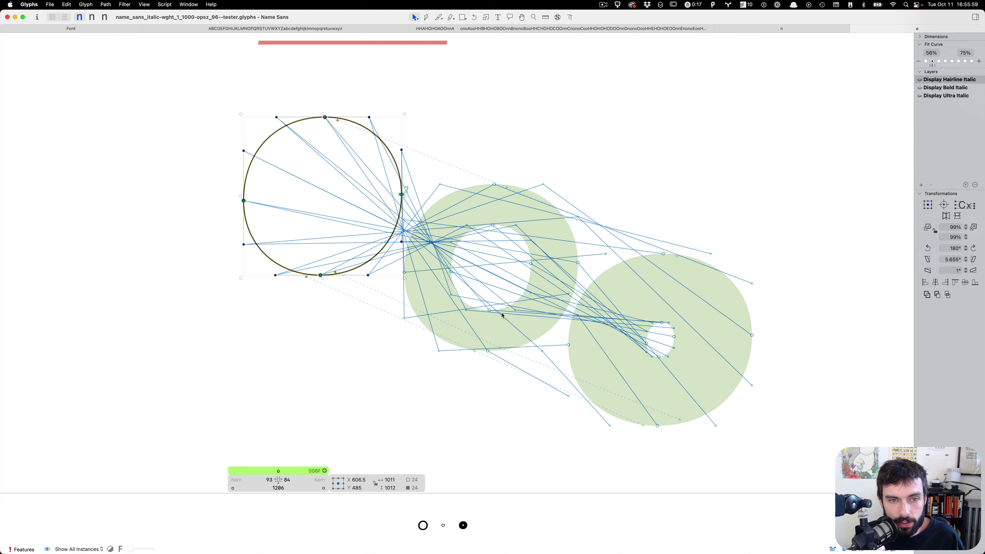
pyautogui.click(335, 223)
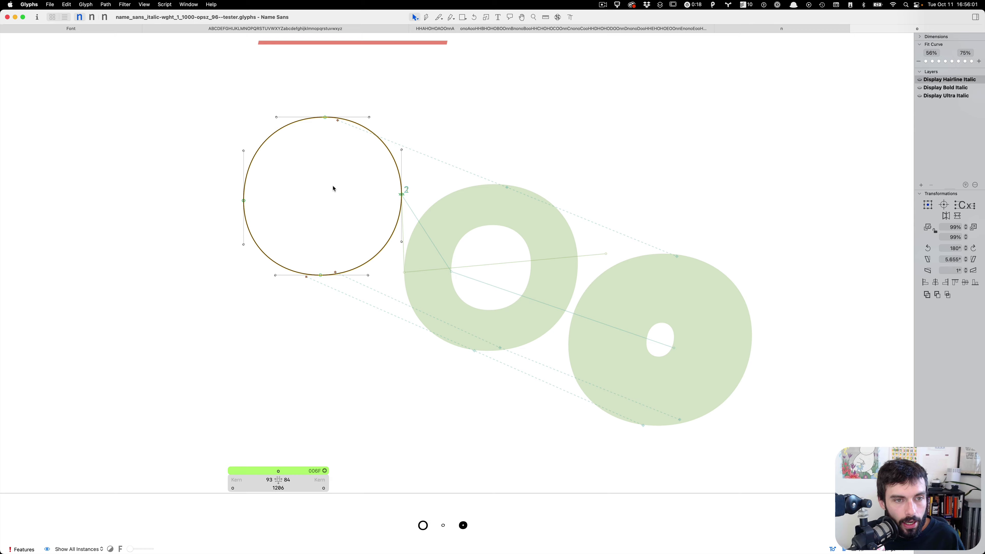
pyautogui.scroll(15, 372, 191)
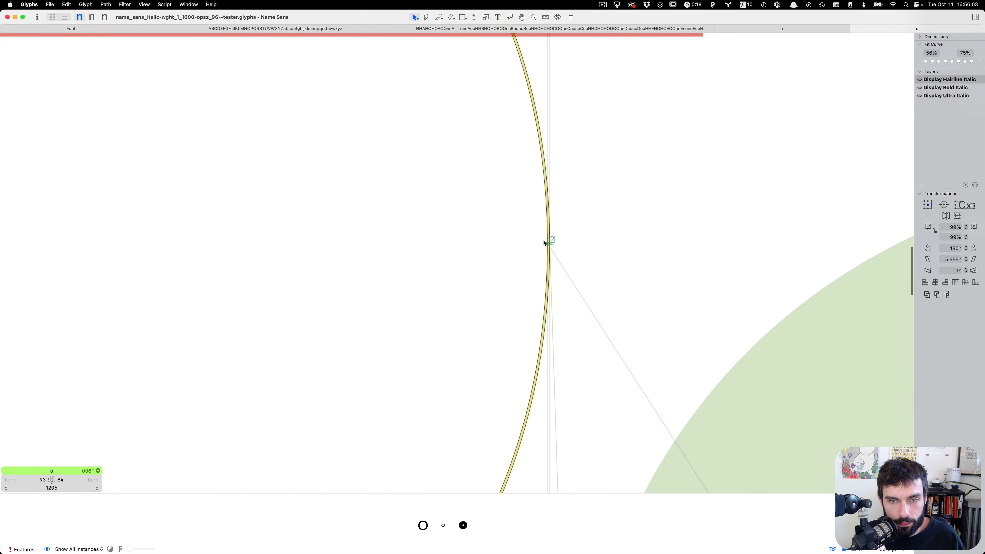
pyautogui.scroll(3, 572, 251)
pyautogui.scroll(3, 439, 261)
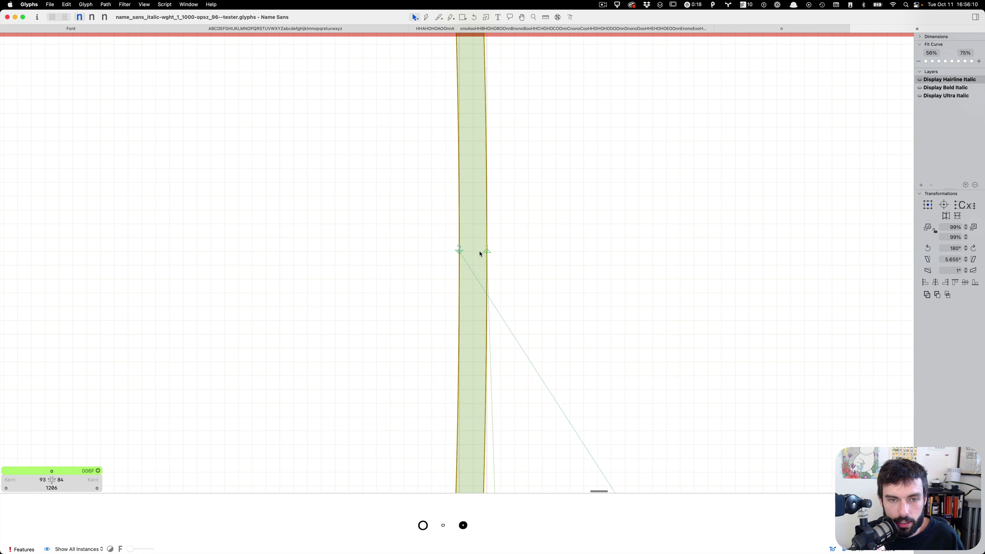
pyautogui.scroll(-5, 448, 249)
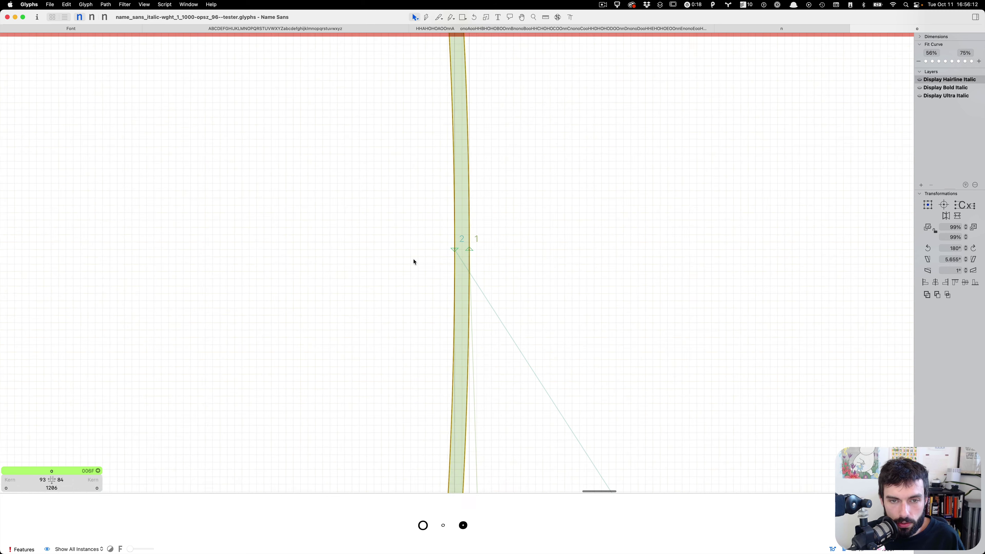
pyautogui.scroll(-3, 296, 268)
pyautogui.scroll(-5, 296, 269)
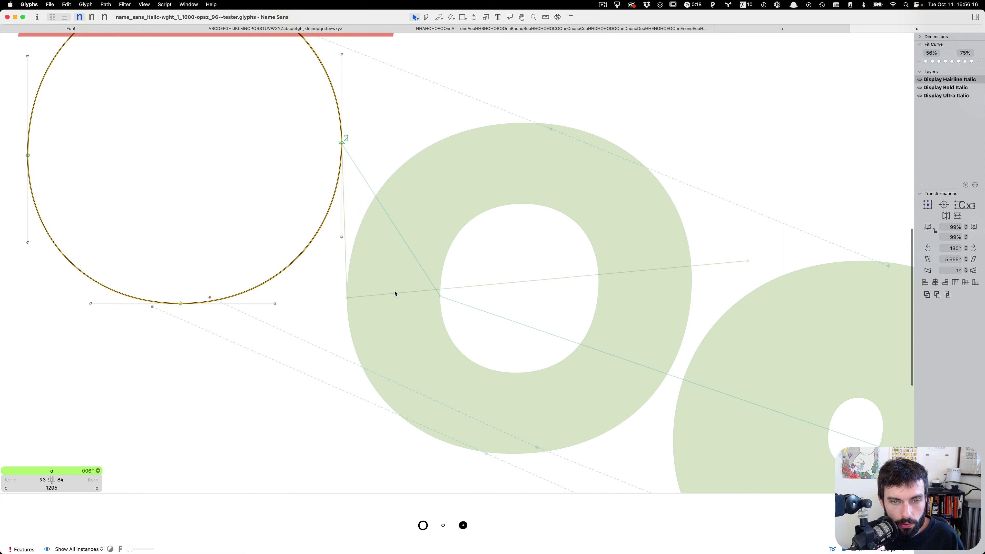
# Drag the o's guide nodes across to the Ultra outline and nudge the counter node up
pyautogui.moveTo(348, 298); pyautogui.dragTo(693, 289)
pyautogui.press('super+z')
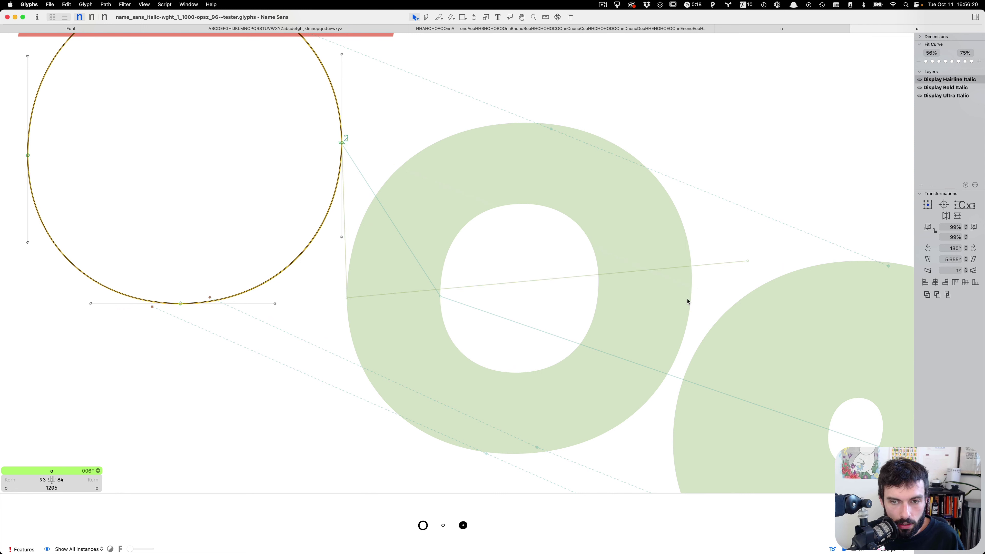
pyautogui.moveTo(346, 297); pyautogui.dragTo(693, 278)
pyautogui.scroll(-3, 374, 216)
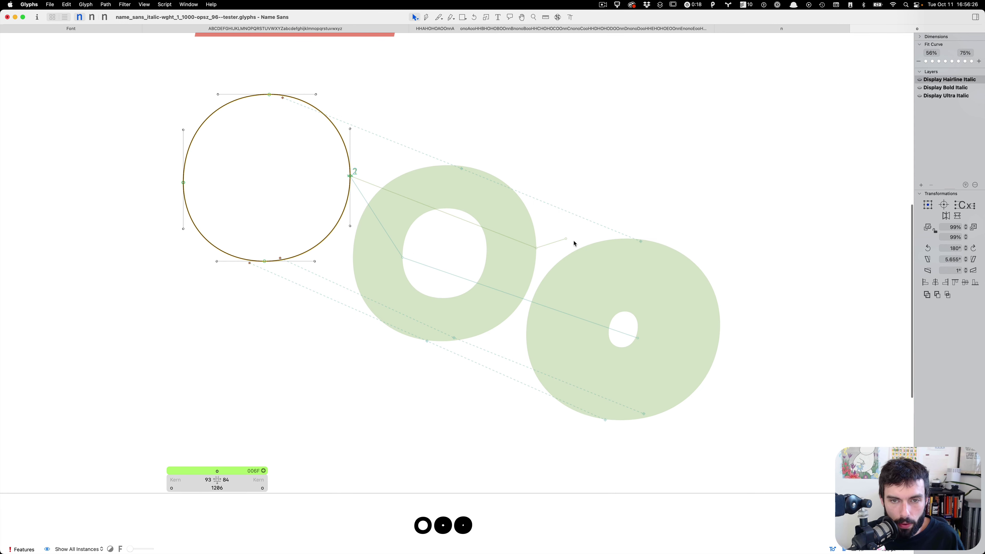
pyautogui.moveTo(566, 239); pyautogui.dragTo(721, 328)
pyautogui.scroll(2, 722, 342)
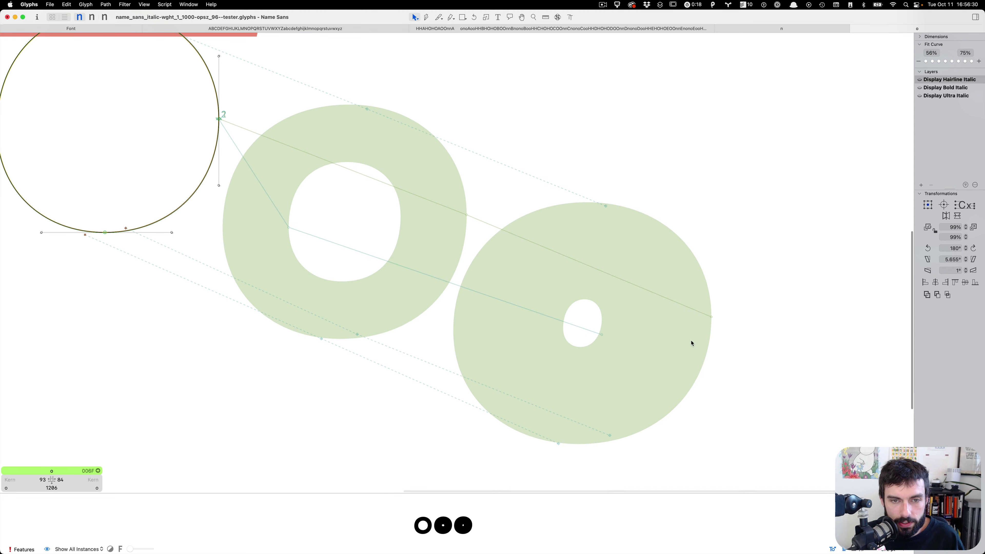
pyautogui.moveTo(604, 335); pyautogui.dragTo(604, 322)
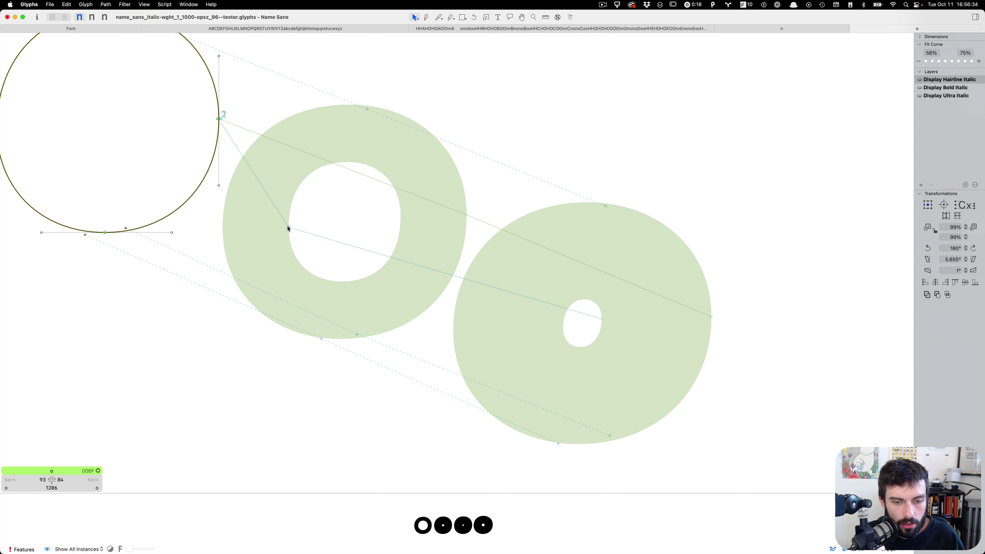
pyautogui.moveTo(288, 228)
pyautogui.mouseDown()
pyautogui.moveTo(382, 226)
pyautogui.moveTo(282, 226)
pyautogui.moveTo(289, 230)
pyautogui.mouseUp()
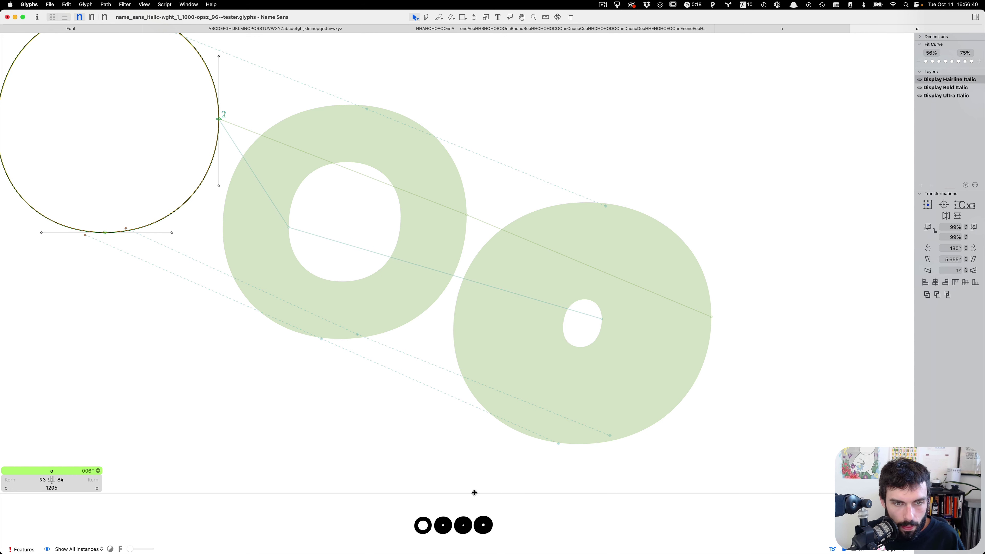
# Drag the interpolation node to fix the o's counters, checking them in an enlarged preview
pyautogui.moveTo(473, 494); pyautogui.dragTo(473, 304)
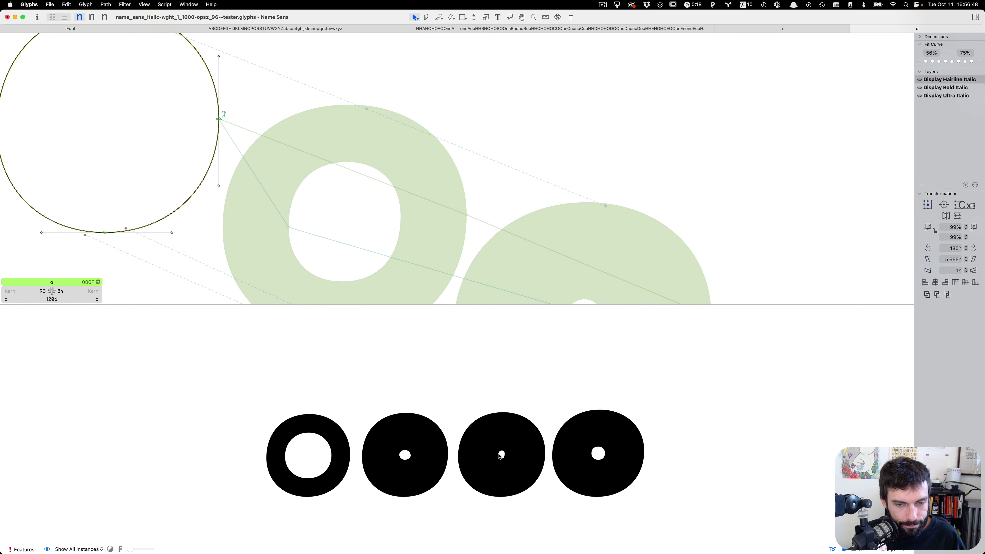
pyautogui.moveTo(419, 305); pyautogui.dragTo(418, 375)
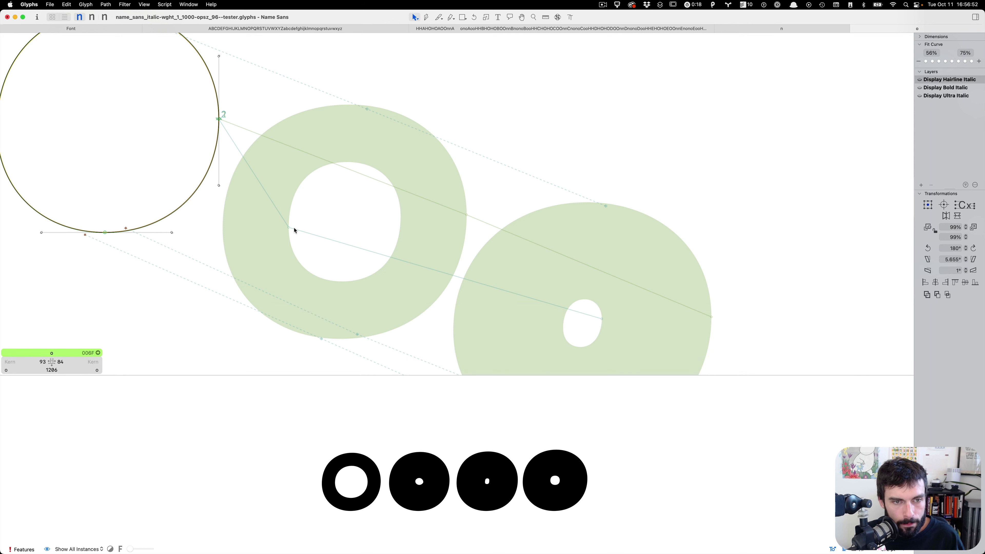
pyautogui.moveTo(289, 229); pyautogui.dragTo(401, 220)
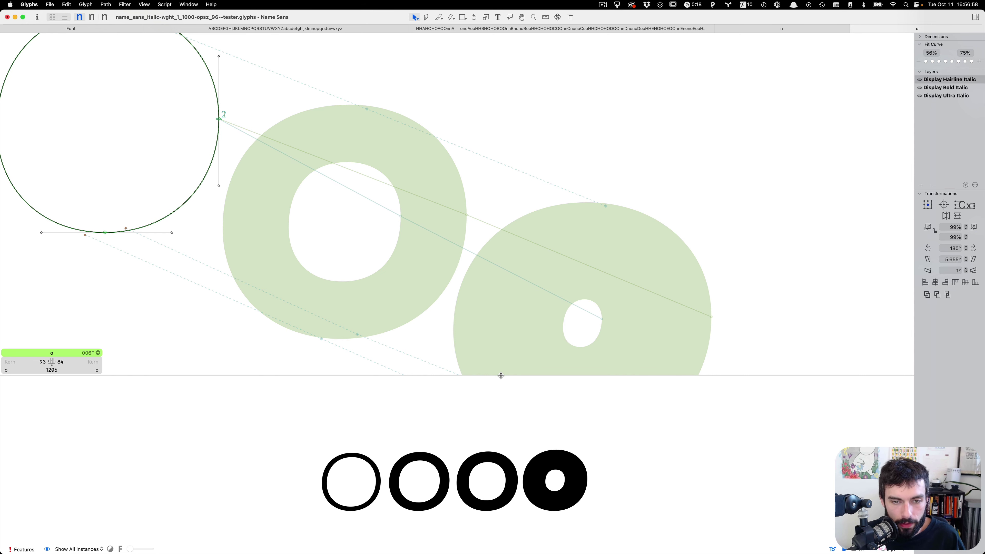
pyautogui.moveTo(501, 374); pyautogui.dragTo(503, 476)
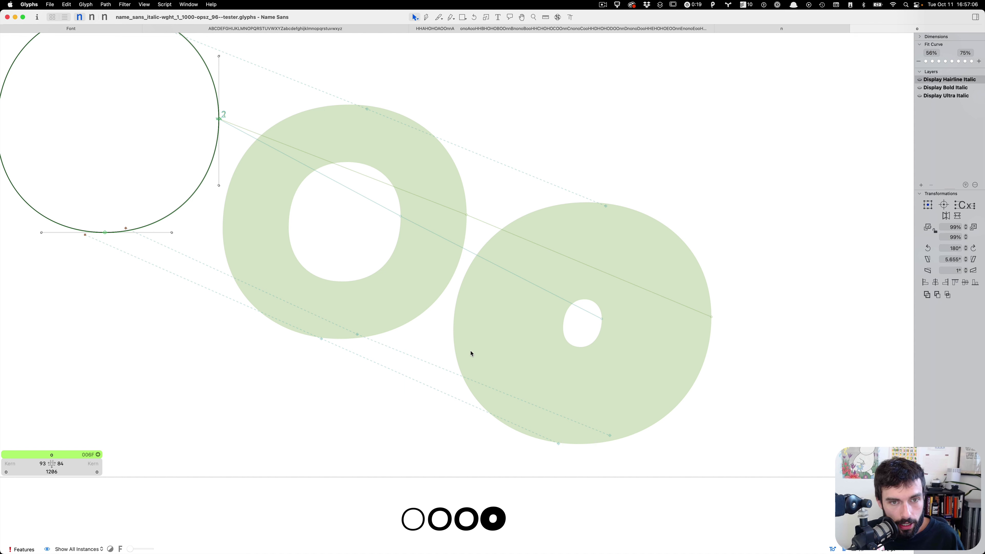
pyautogui.scroll(-3, 472, 353)
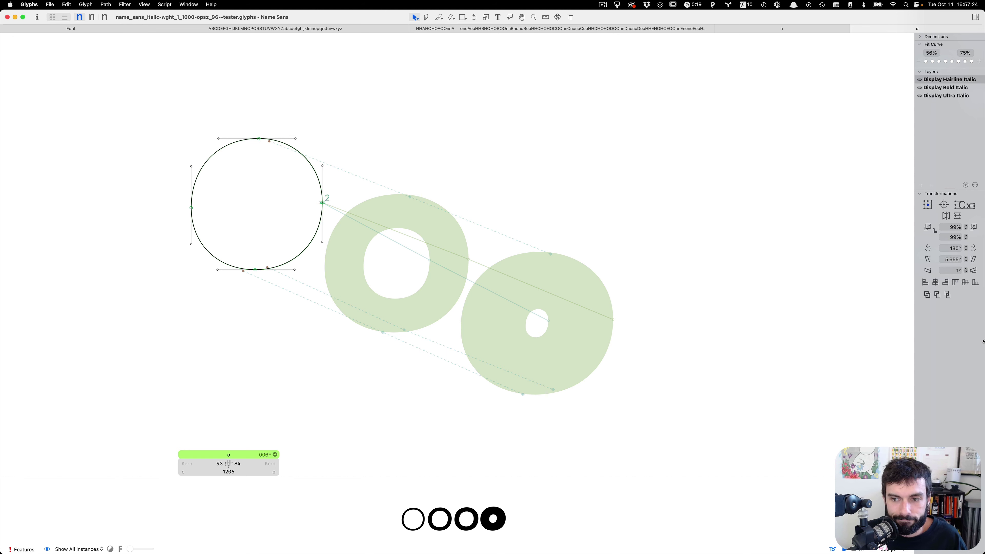
# Pass the italic tester .glyphs file from the masters folder in Finder to FontGoggles
pyautogui.hotkey('ctrl', 'alt', 'Left')
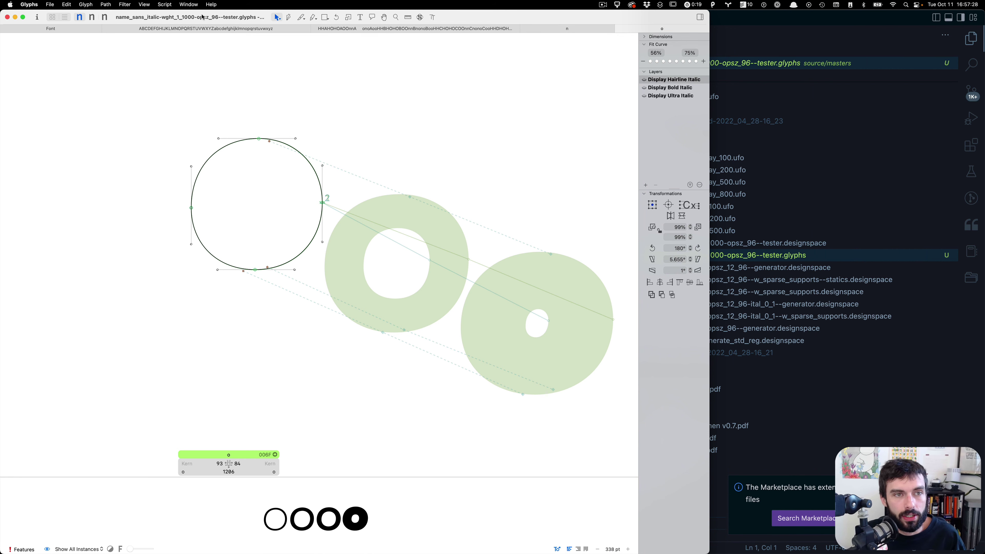
pyautogui.press('super+Tab')
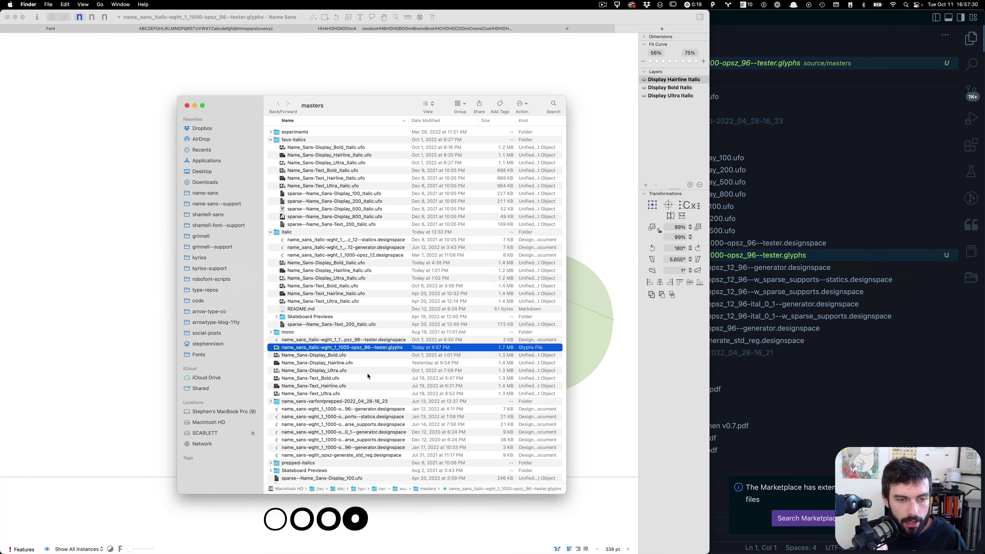
pyautogui.rightClick(373, 348)
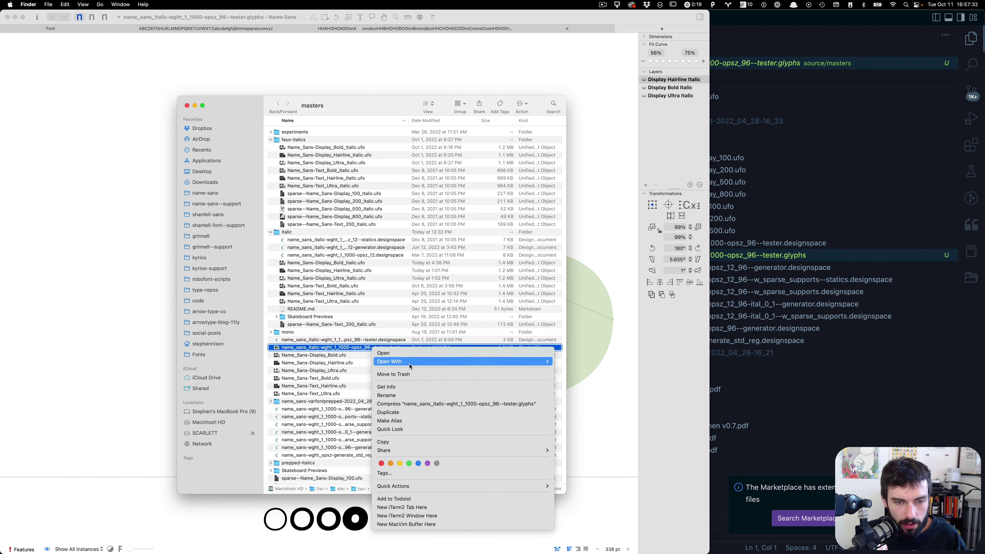
pyautogui.moveTo(462, 367)
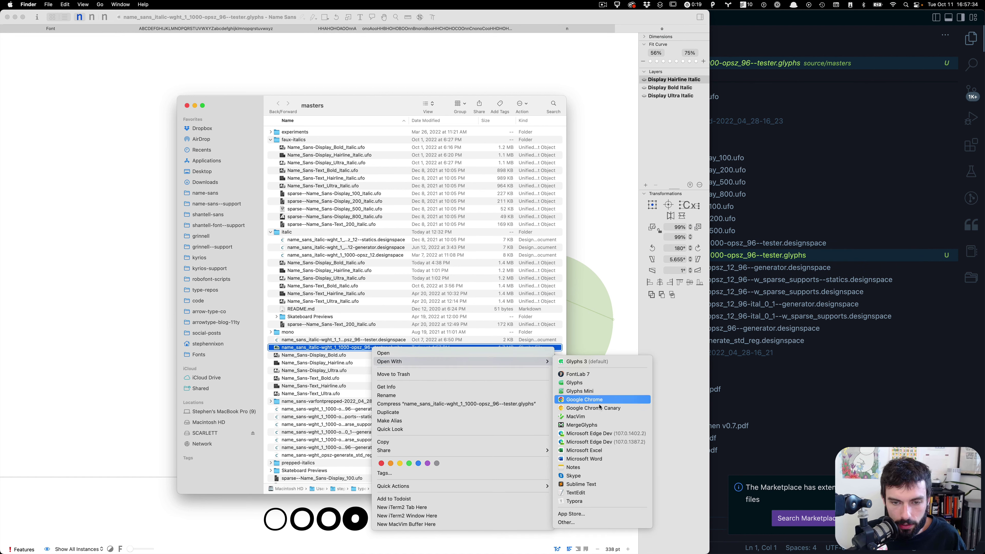
pyautogui.click(599, 487)
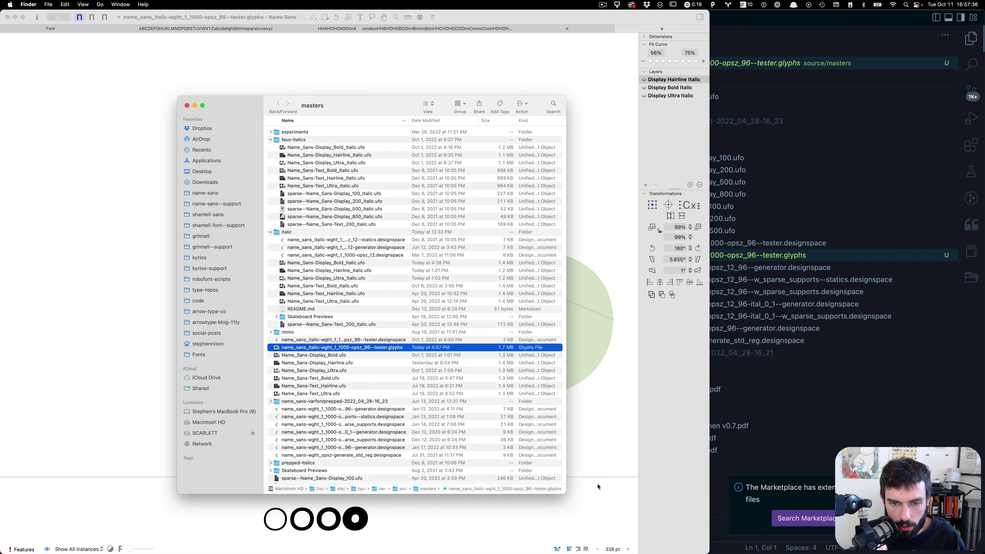
pyautogui.moveTo(302, 349); pyautogui.dragTo(271, 527)
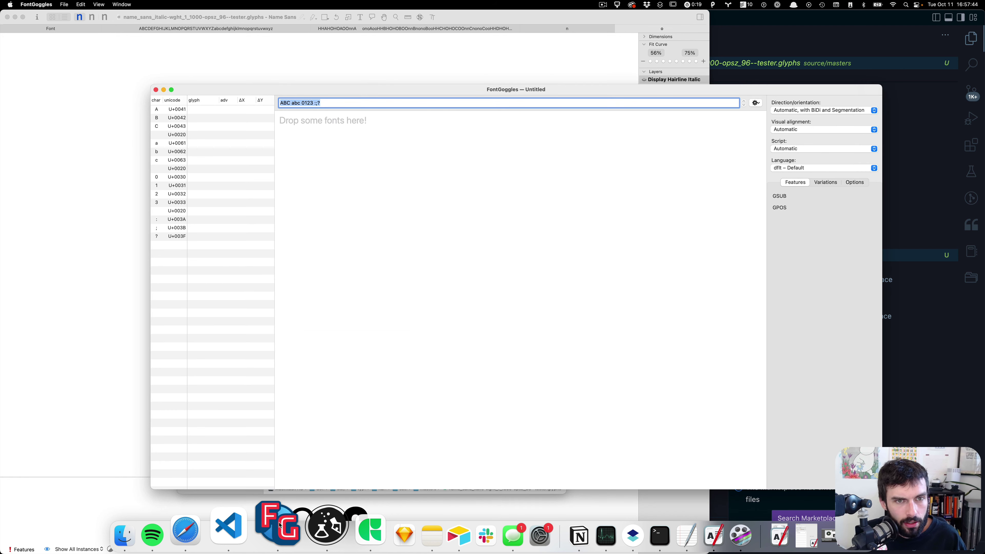
# Load the italic source into FontGoggles and expand the console to read the GSUB merge error
pyautogui.moveTo(447, 90); pyautogui.dragTo(710, 111)
pyautogui.moveTo(379, 341); pyautogui.dragTo(692, 283)
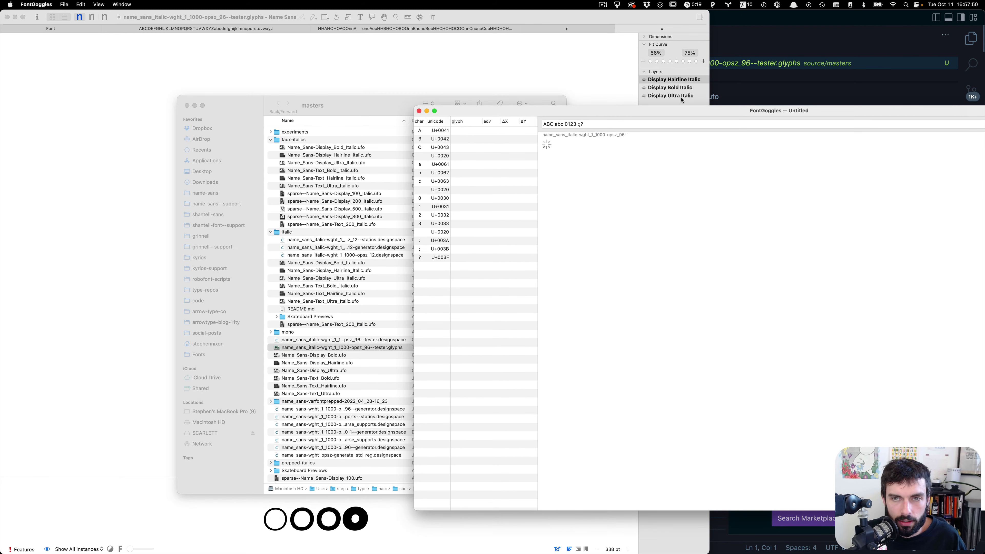
pyautogui.moveTo(684, 115); pyautogui.dragTo(456, 102)
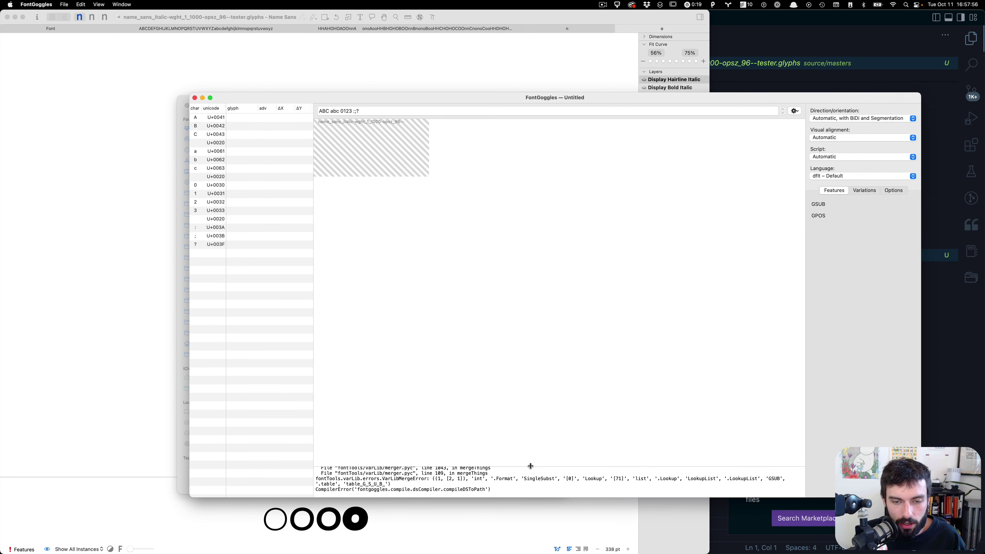
pyautogui.moveTo(529, 467); pyautogui.dragTo(526, 274)
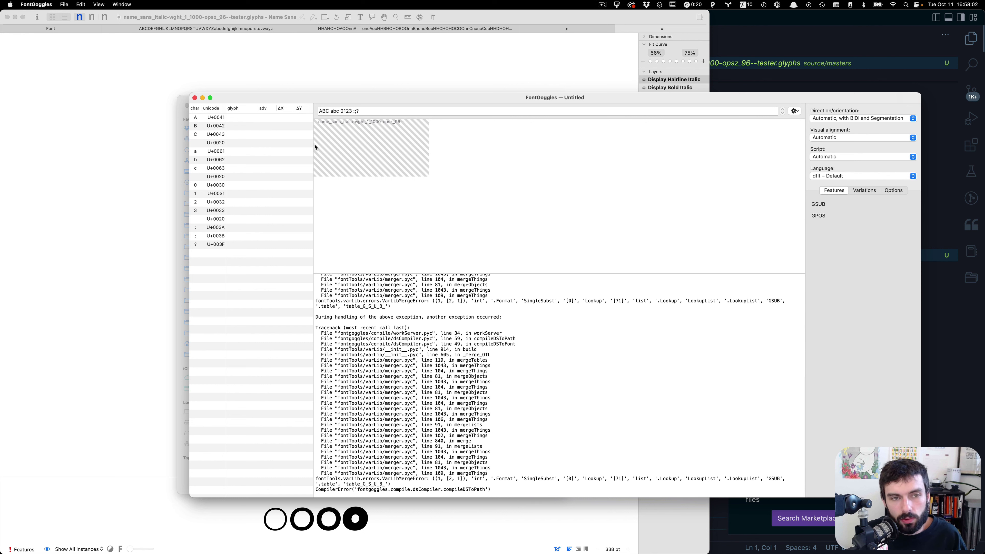
# Close FontGoggles and bring Glyphs back to the front, filling the screen
pyautogui.click(194, 97)
pyautogui.click(156, 130)
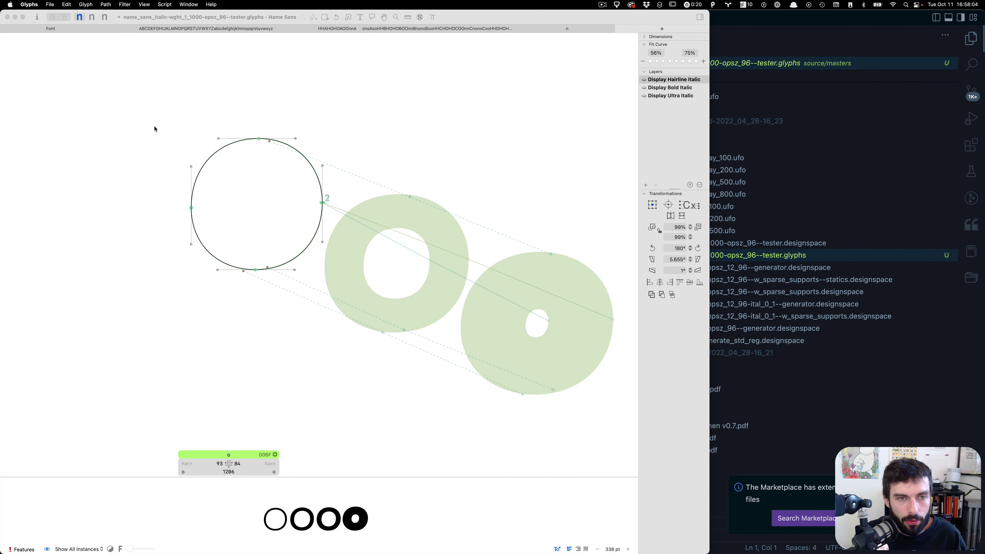
pyautogui.hotkey('ctrl', 'alt', 'Return')
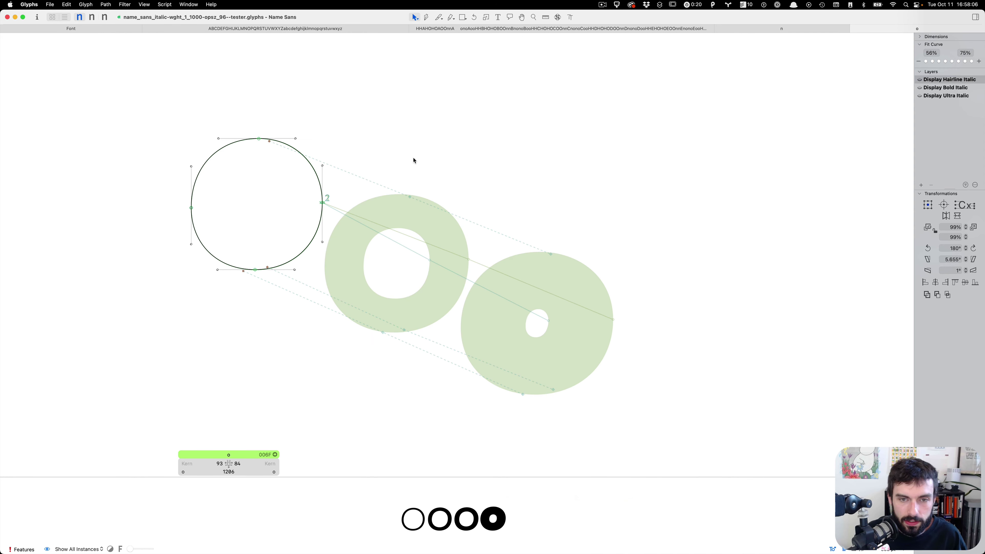
pyautogui.press('t')
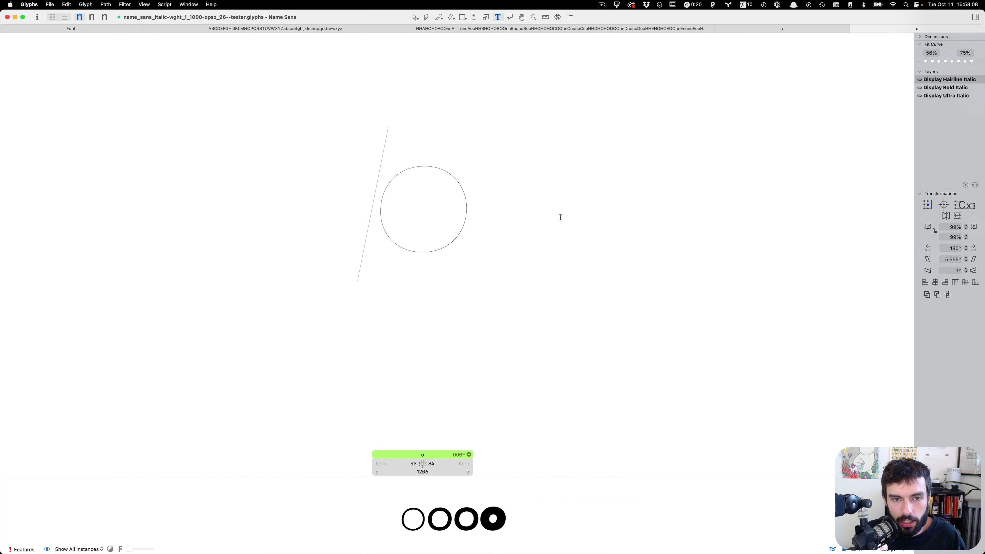
pyautogui.press('v')
pyautogui.scroll(3, 510, 196)
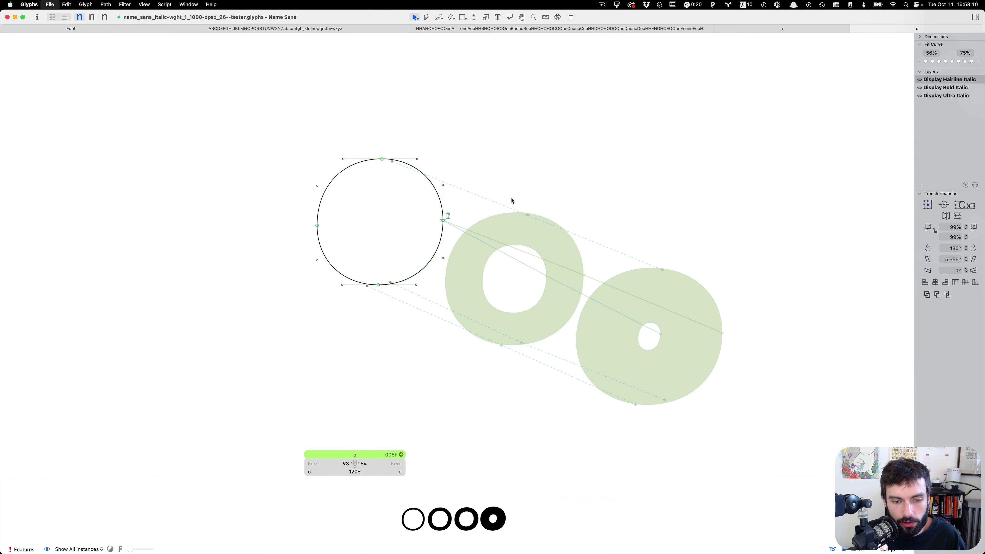
# Remove the space and extra o after nnA in the HHAHOHOAOO test text
pyautogui.click(520, 29)
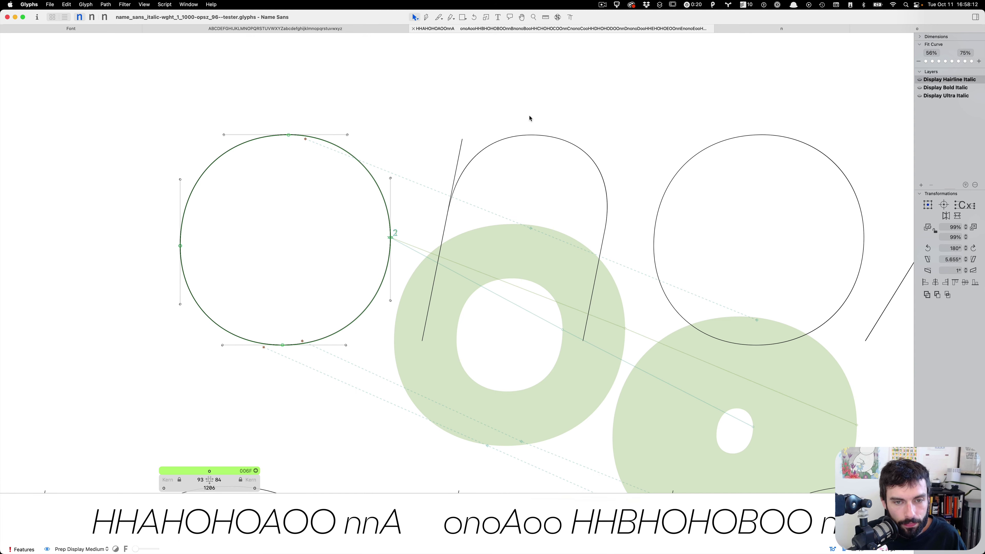
pyautogui.press('t')
pyautogui.scroll(-5, 483, 283)
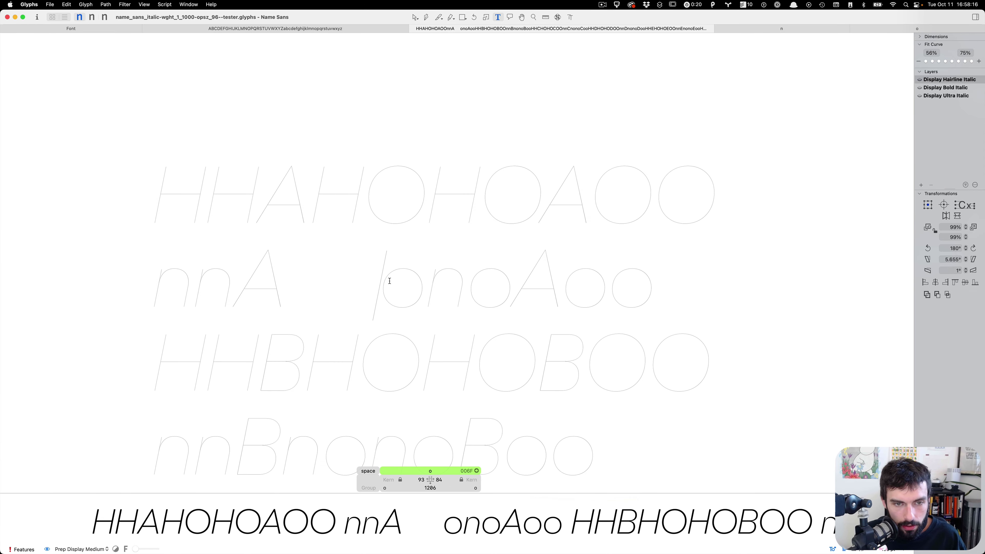
pyautogui.press('BackSpace')
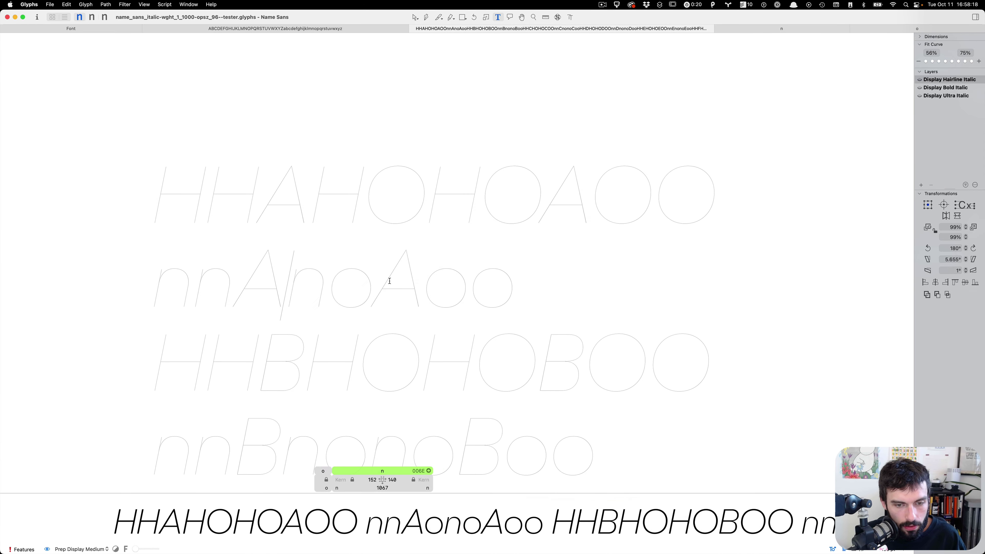
pyautogui.press('BackSpace')
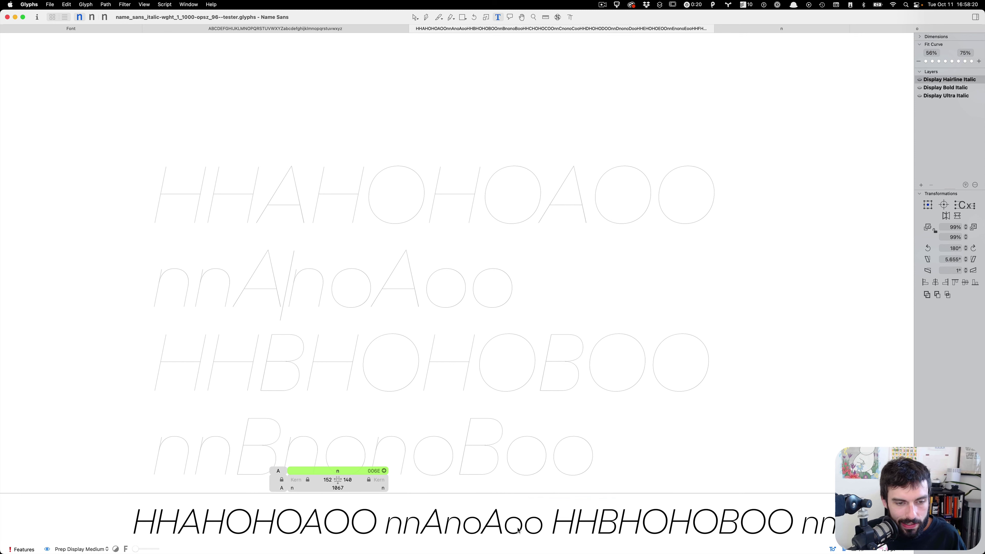
pyautogui.scroll(-5, 597, 268)
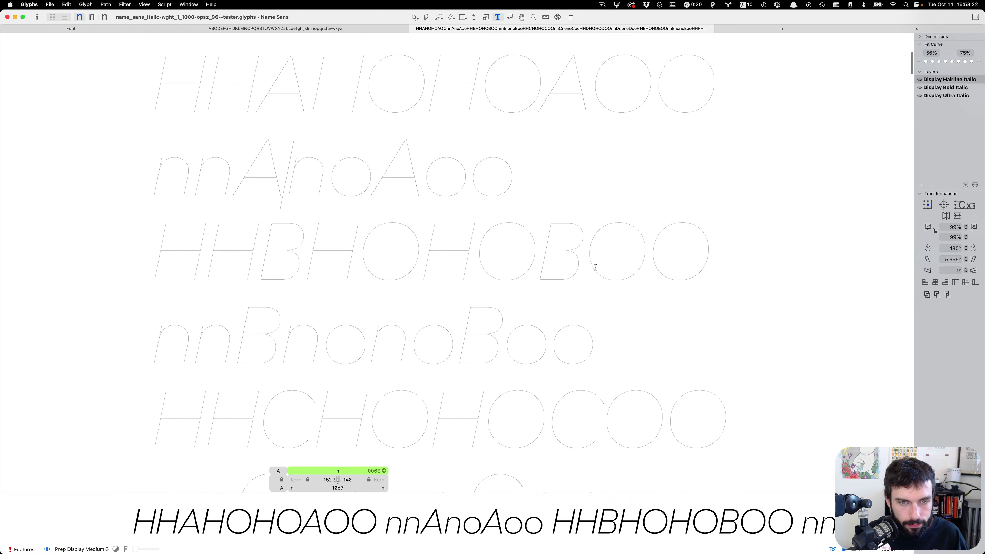
pyautogui.scroll(-8, 299, 293)
pyautogui.click(288, 323)
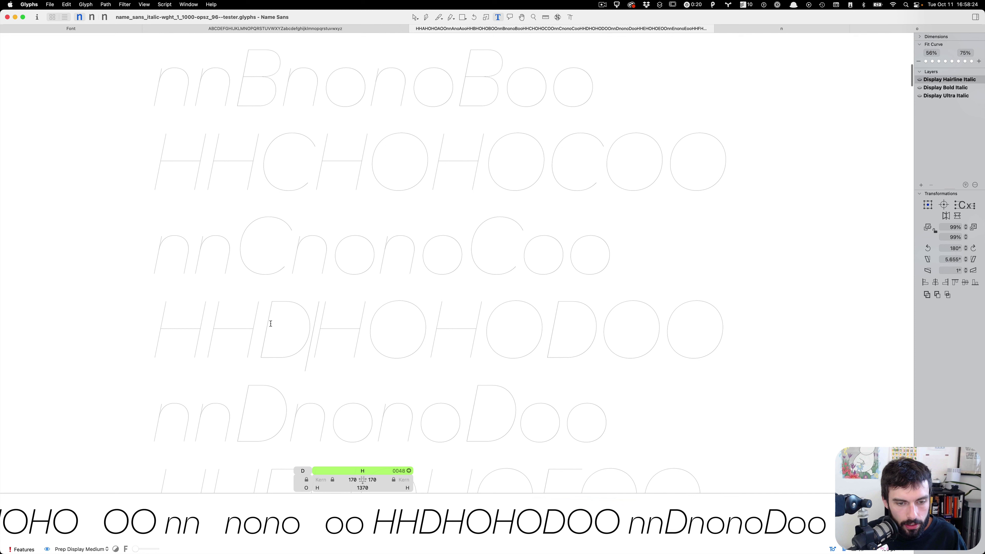
# Make the top node the first node of the Hairline Italic C's contour
pyautogui.click(271, 327)
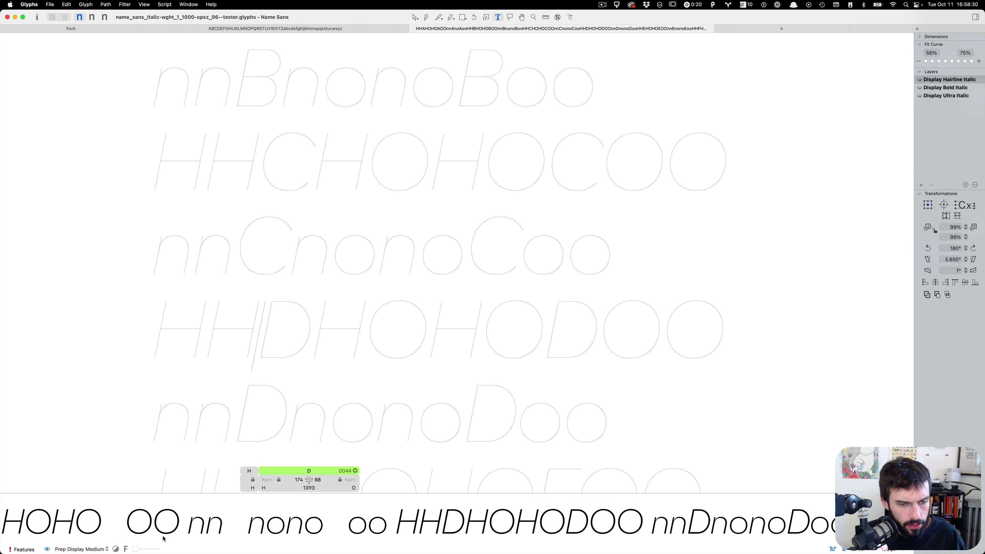
pyautogui.click(259, 162)
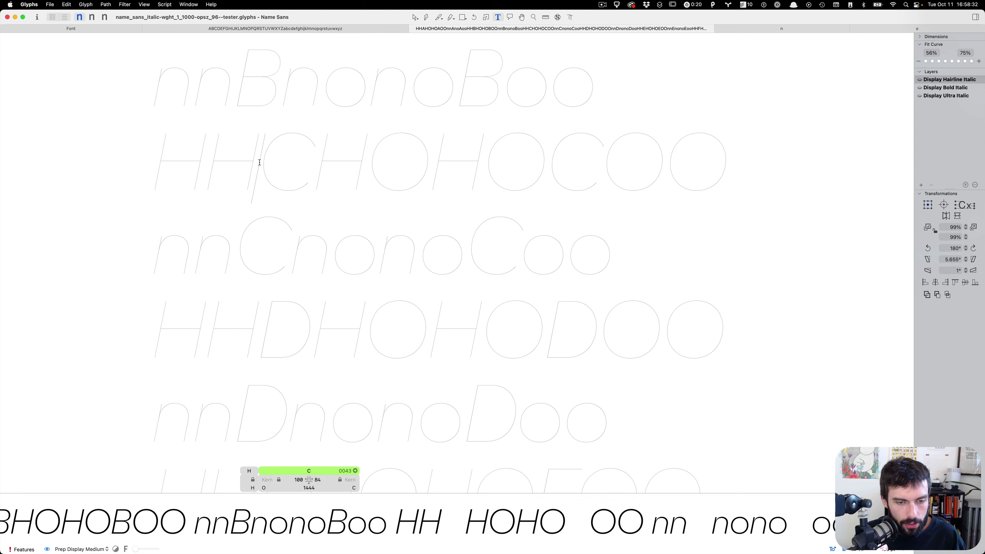
pyautogui.scroll(5, 308, 220)
pyautogui.press('Escape')
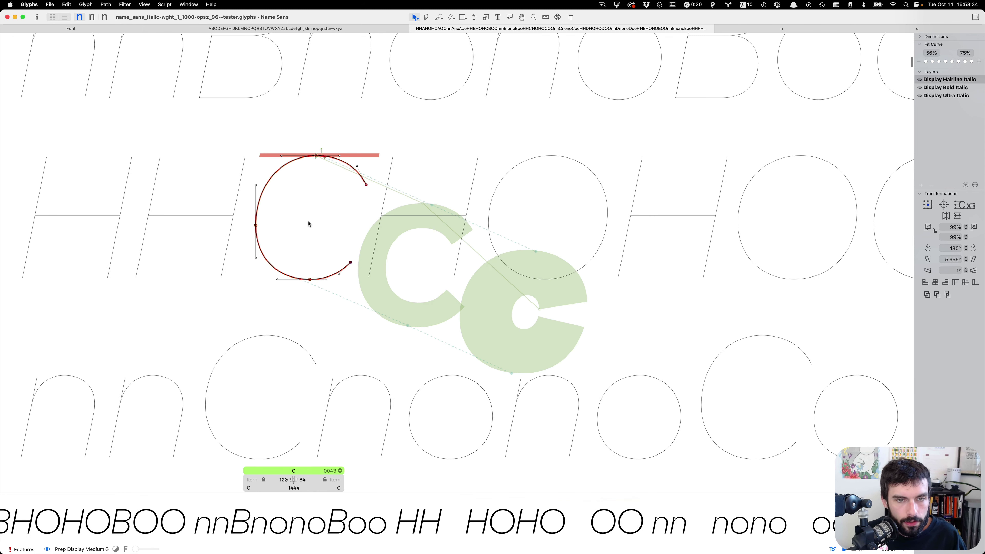
pyautogui.scroll(3, 308, 218)
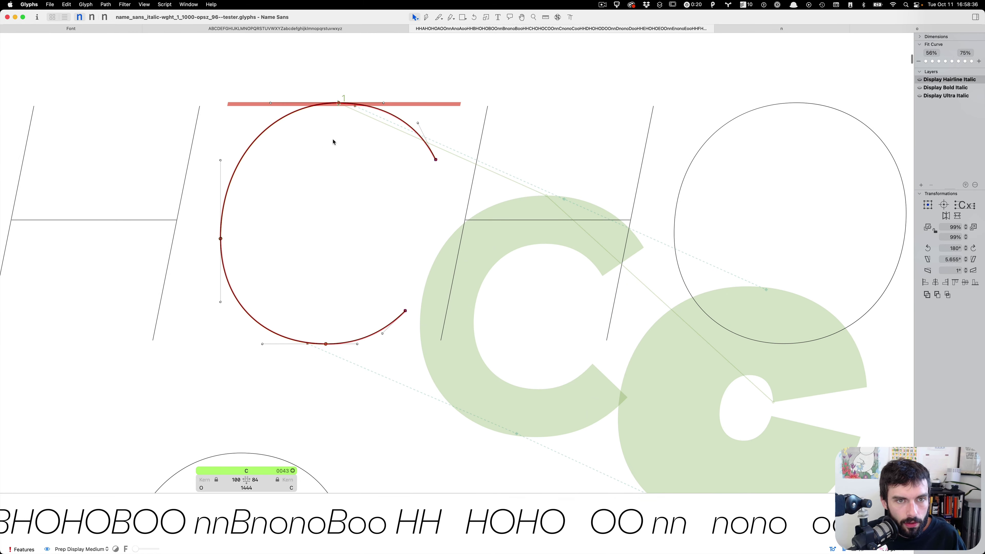
pyautogui.scroll(6, 333, 71)
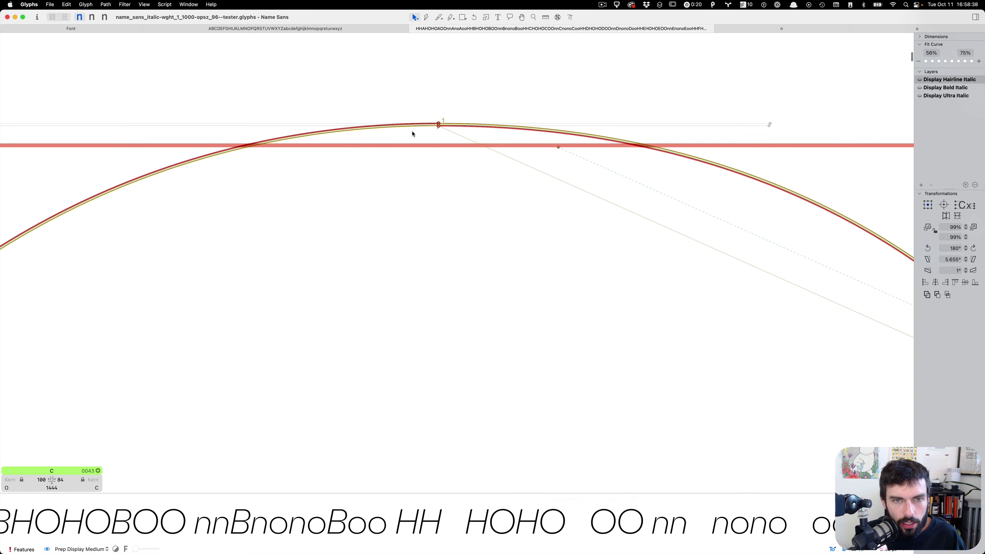
pyautogui.scroll(5, 442, 132)
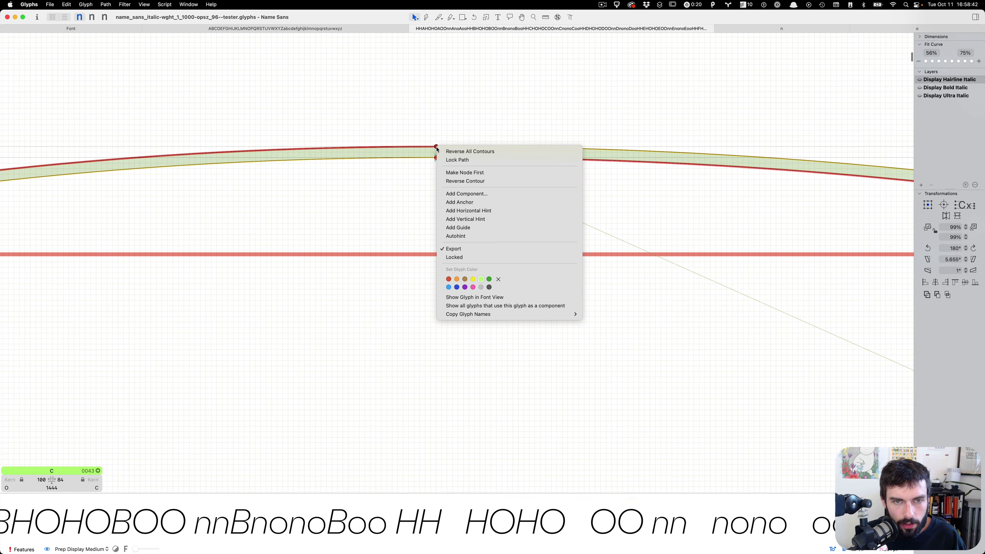
pyautogui.rightClick(437, 147)
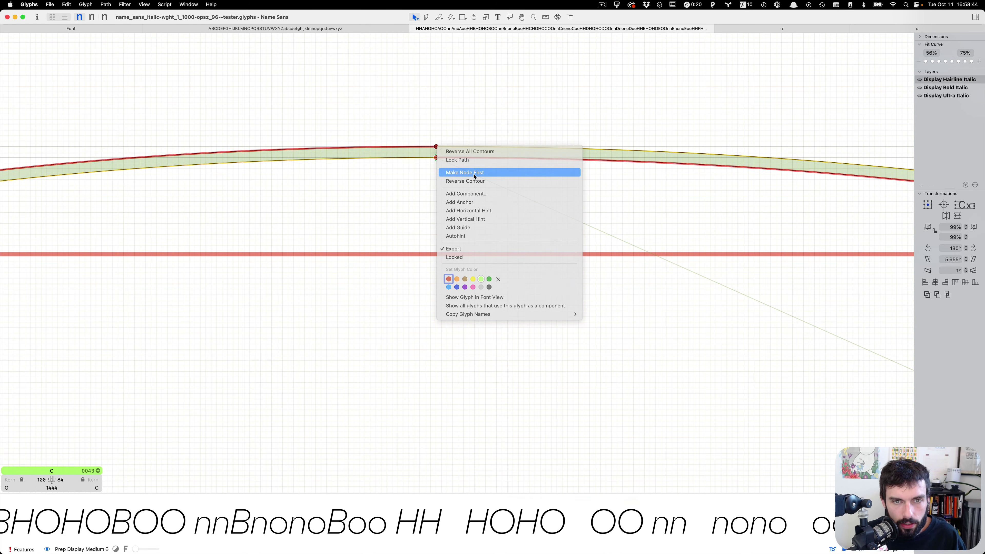
pyautogui.click(461, 172)
pyautogui.scroll(-8, 338, 181)
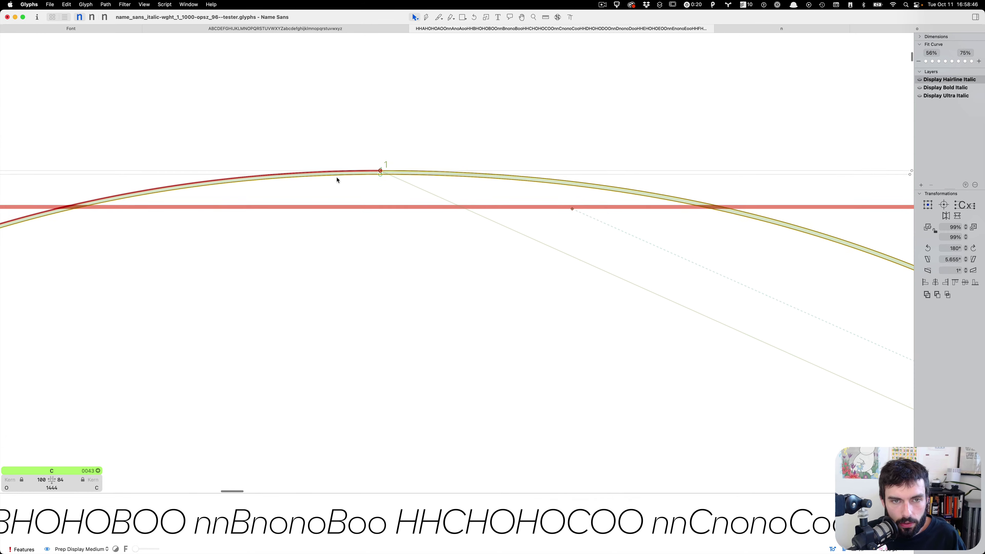
pyautogui.scroll(-6, 336, 180)
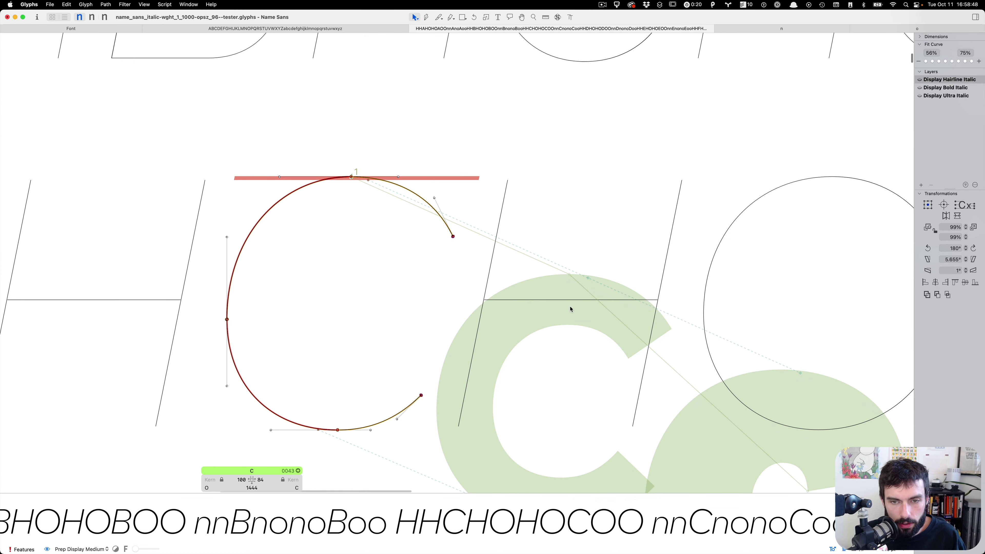
pyautogui.scroll(-4, 722, 390)
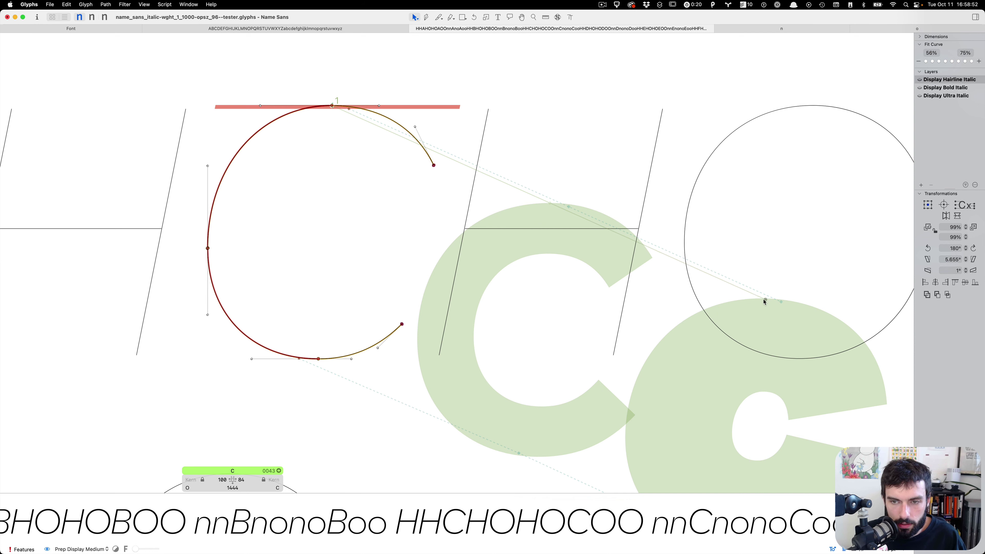
pyautogui.click(446, 214)
pyautogui.scroll(-4, 343, 173)
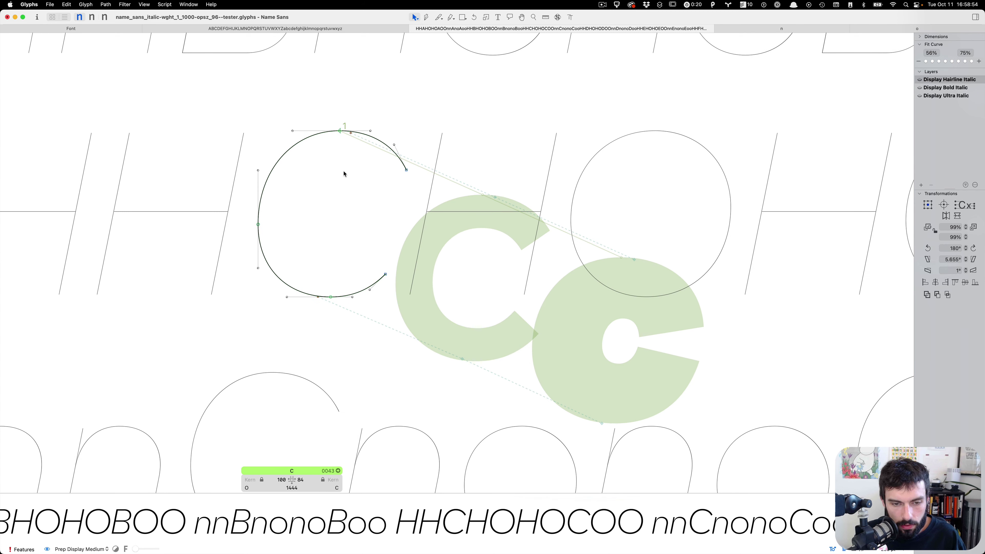
pyautogui.press('super+a')
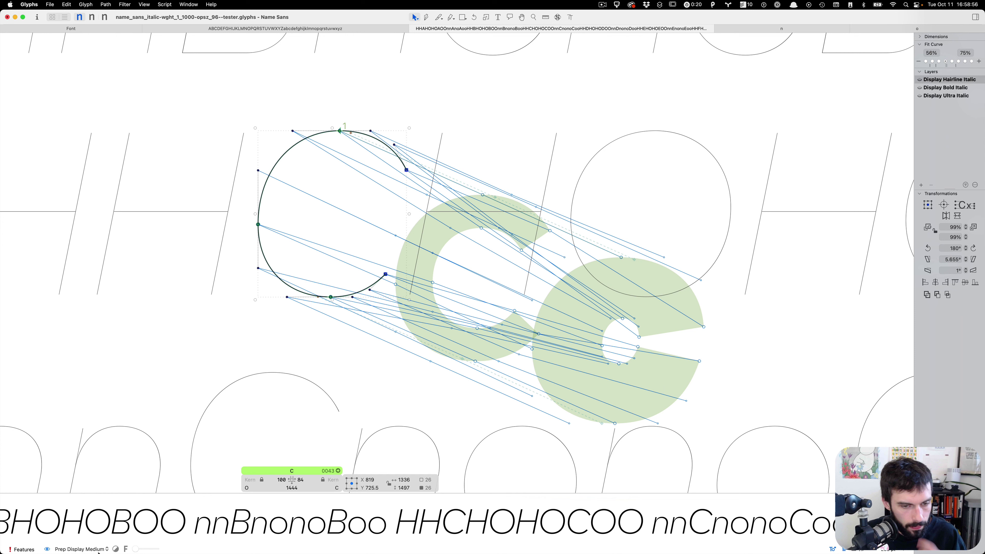
pyautogui.click(81, 550)
pyautogui.click(90, 526)
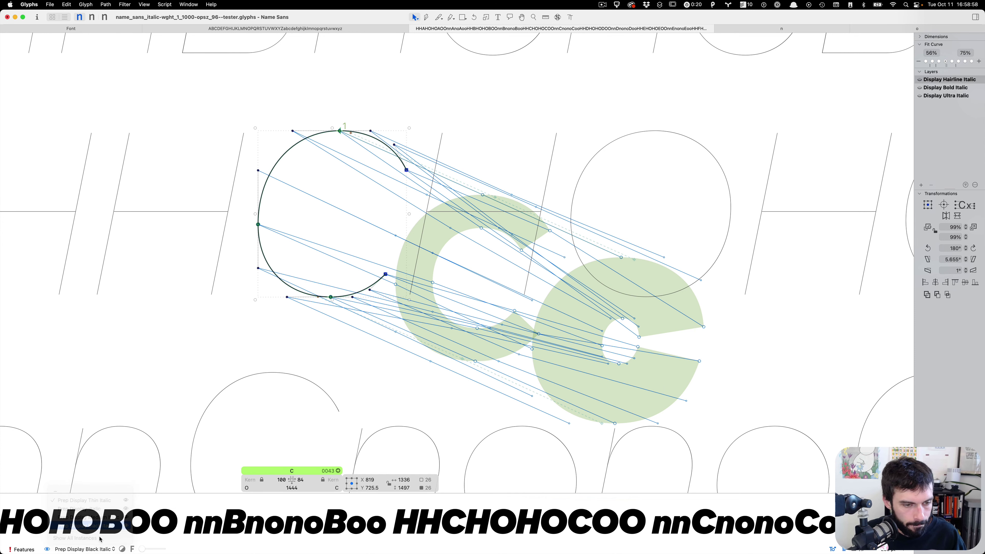
pyautogui.click(92, 549)
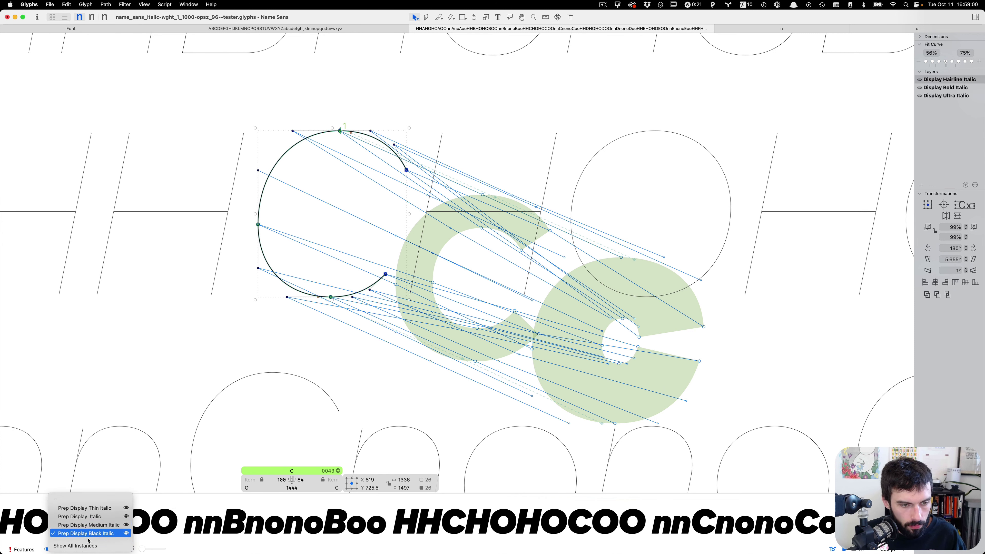
pyautogui.click(86, 546)
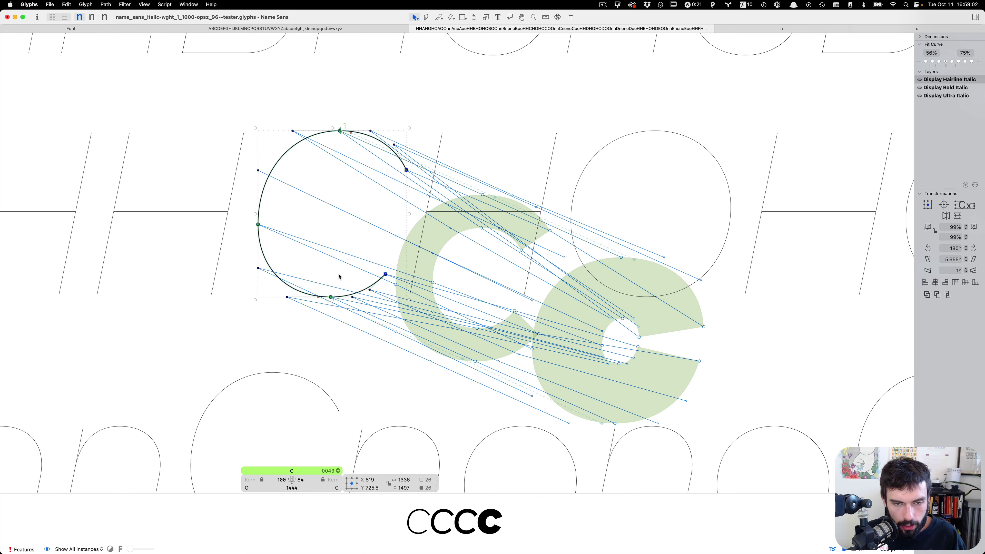
pyautogui.scroll(-5, 338, 276)
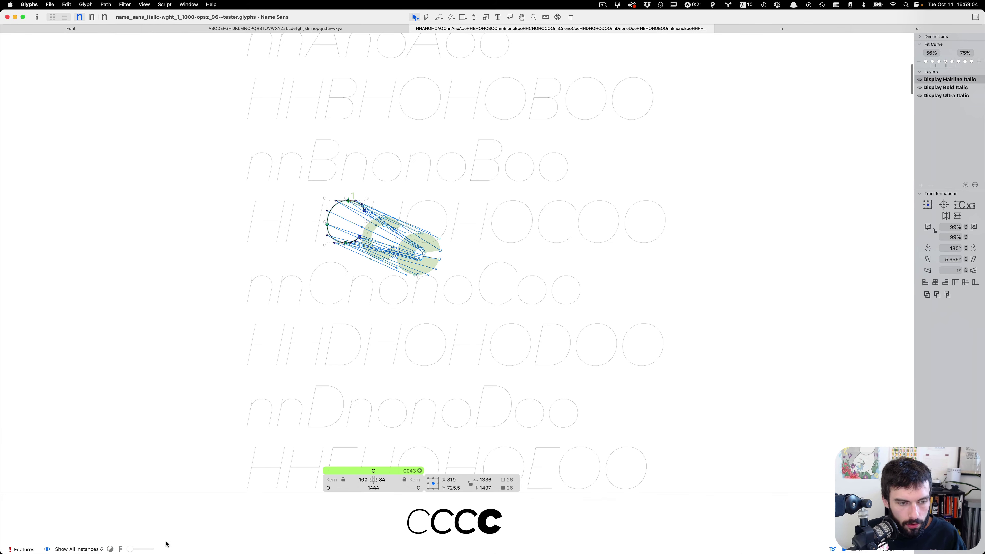
pyautogui.click(93, 549)
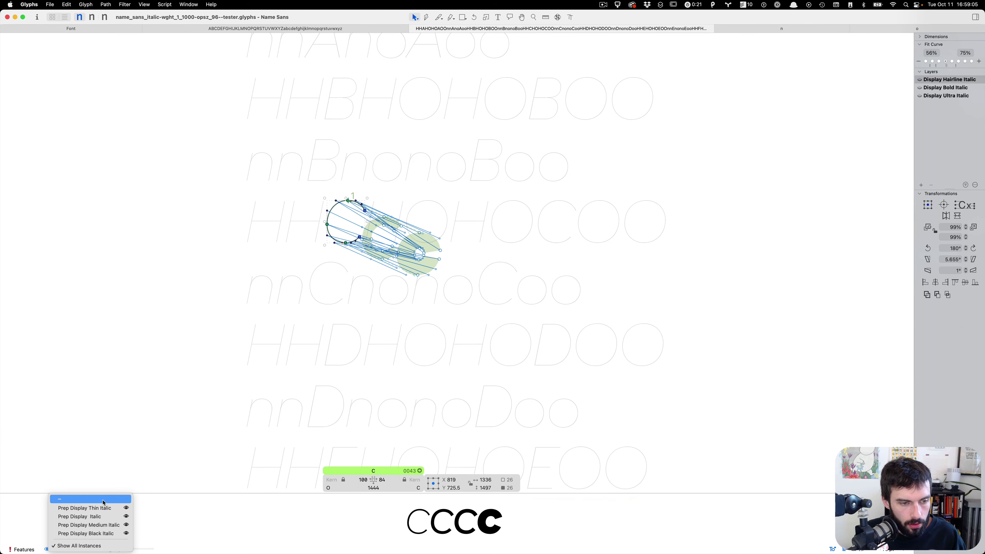
pyautogui.click(98, 527)
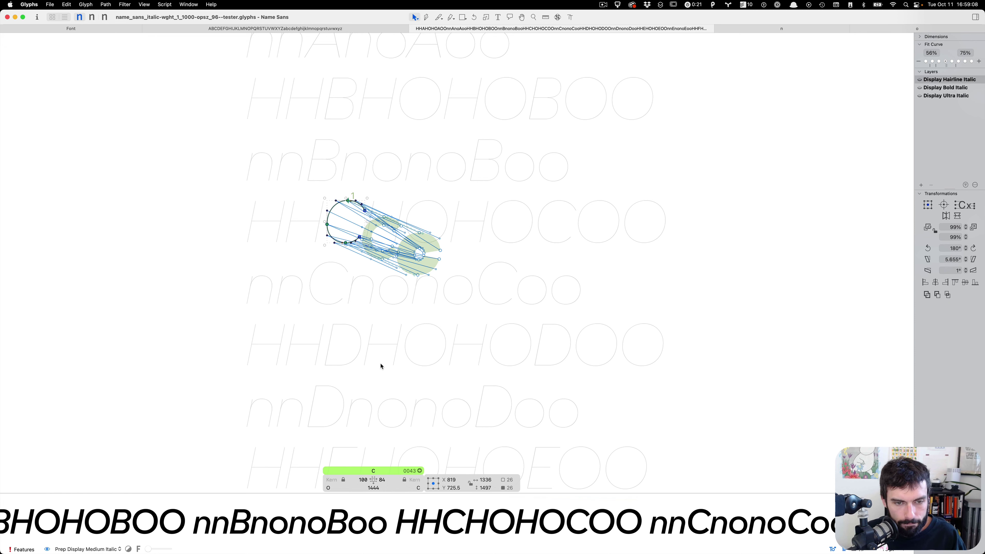
pyautogui.scroll(-3, 381, 366)
pyautogui.scroll(-5, 381, 366)
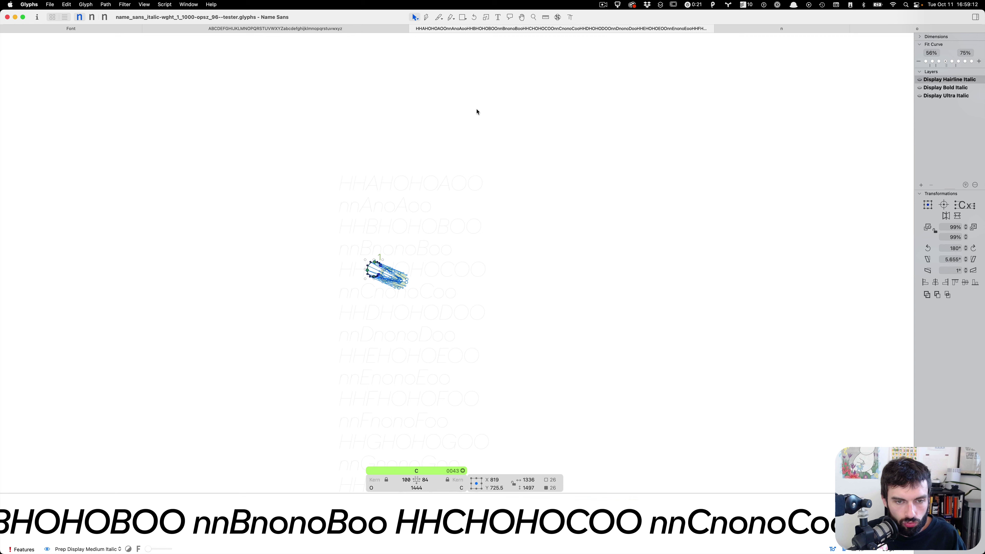
pyautogui.scroll(-2, 477, 112)
# Filter the font overview to Incompatible glyphs and select F through y.bold
pyautogui.click(368, 83)
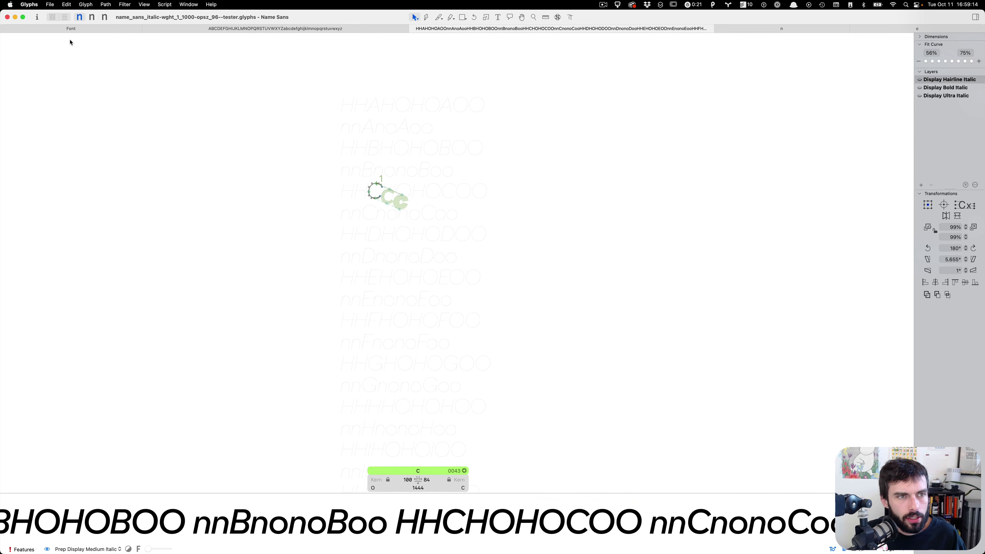
pyautogui.click(86, 31)
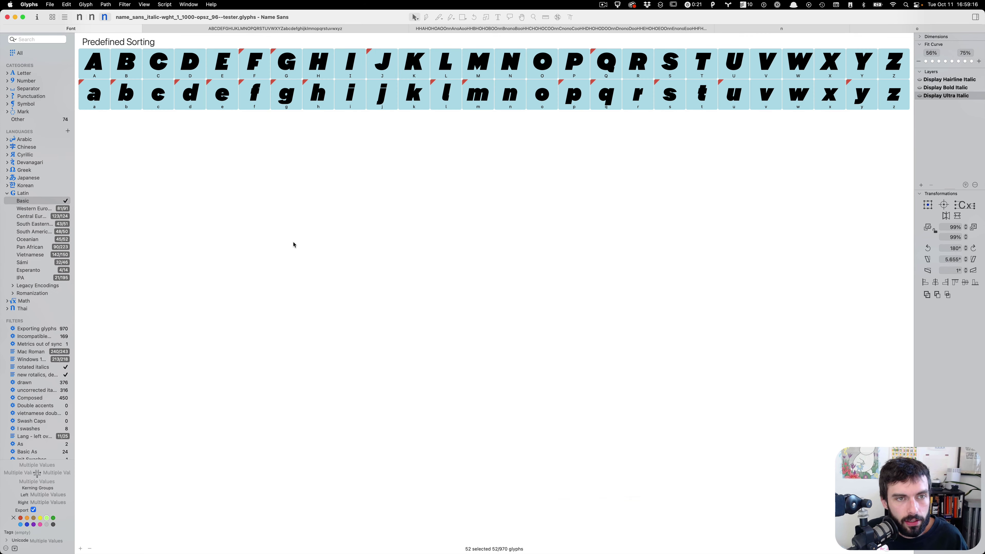
pyautogui.click(33, 336)
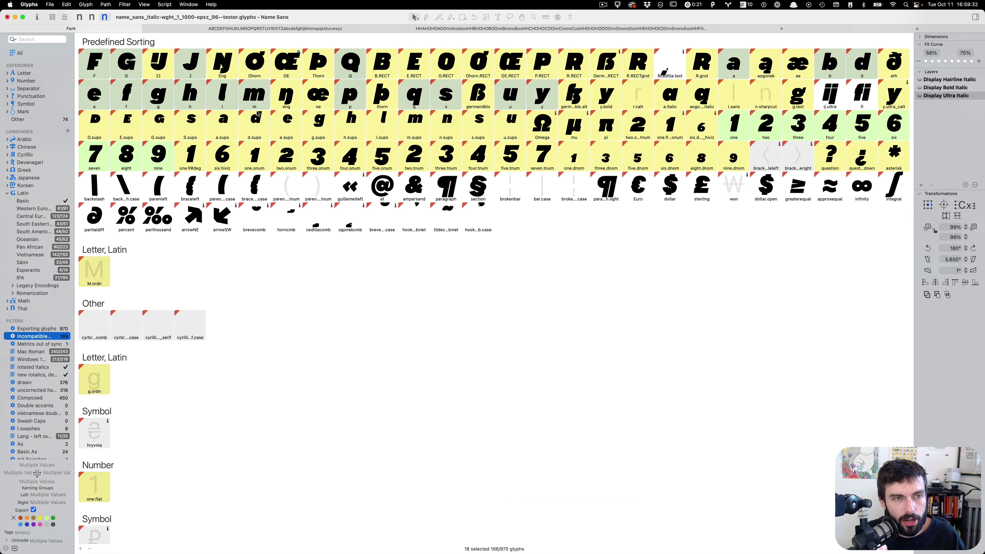
pyautogui.press('Tab')
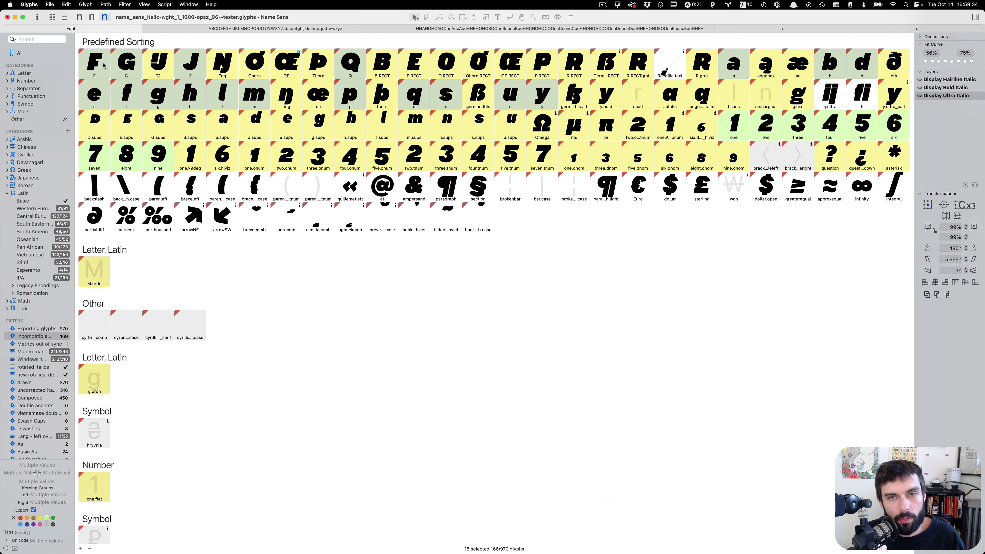
pyautogui.click(104, 66)
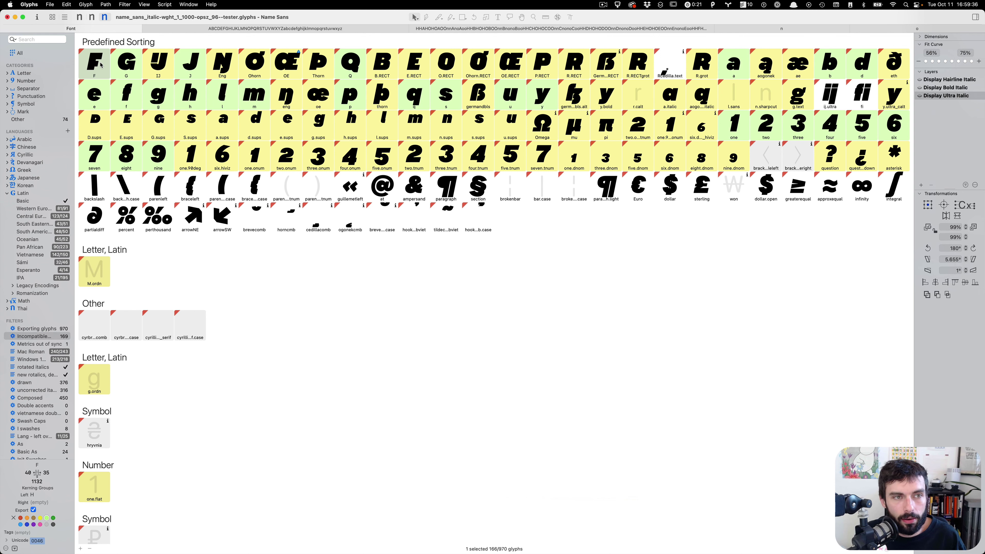
pyautogui.keyDown('shift'); pyautogui.click(604, 95); pyautogui.keyUp('shift')
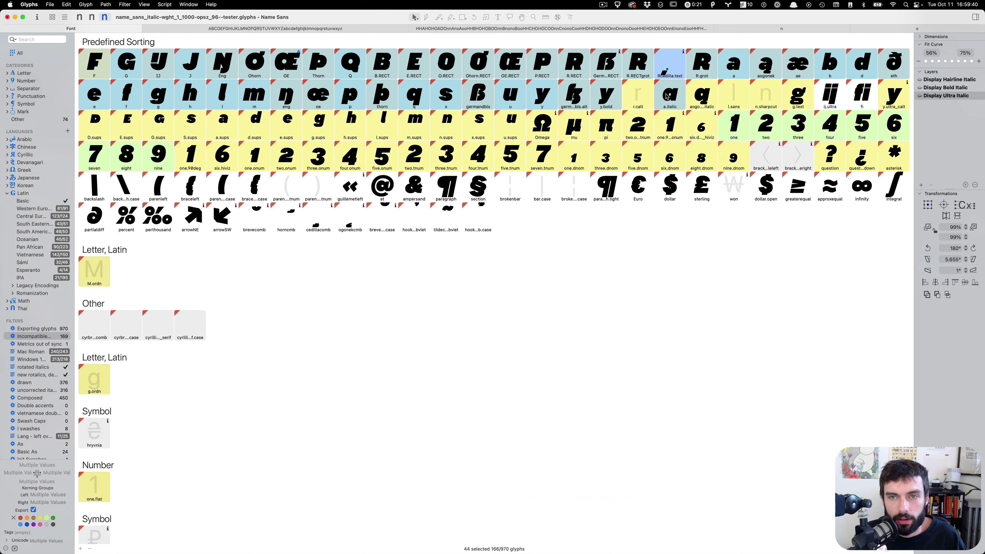
# Open the selected incompatible glyphs in a new tab, then zoom into F on the FGIJJ line
pyautogui.press('super+Down')
pyautogui.scroll(-3, 719, 234)
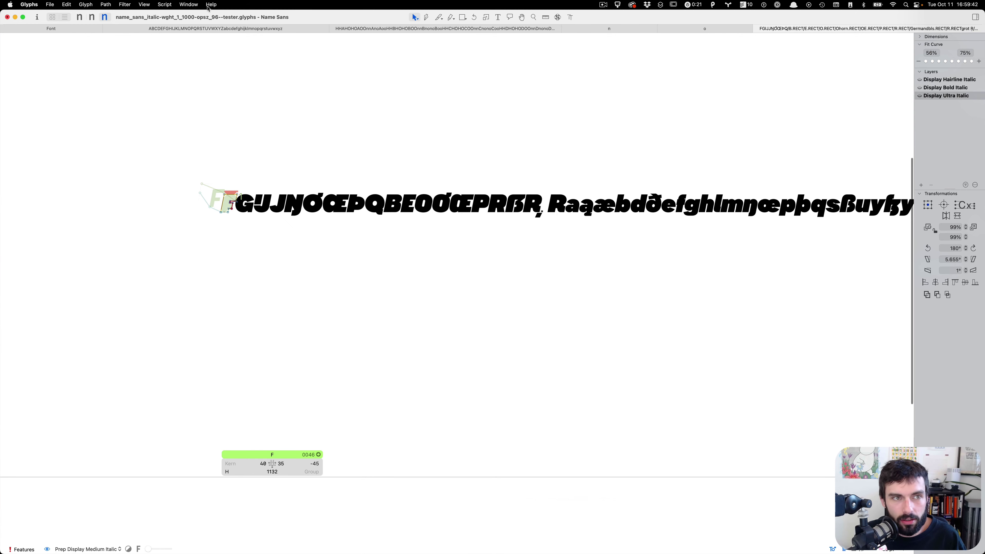
pyautogui.click(51, 28)
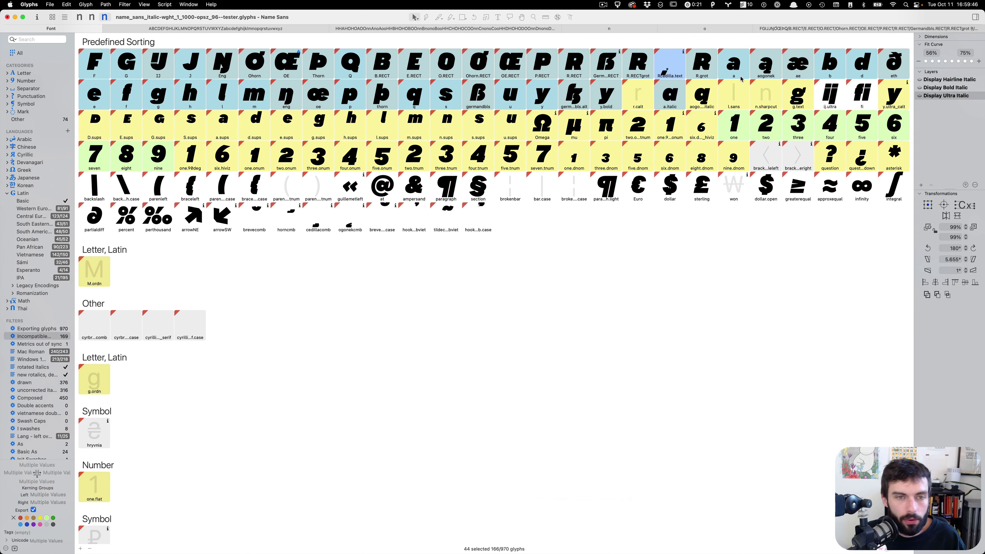
pyautogui.click(867, 28)
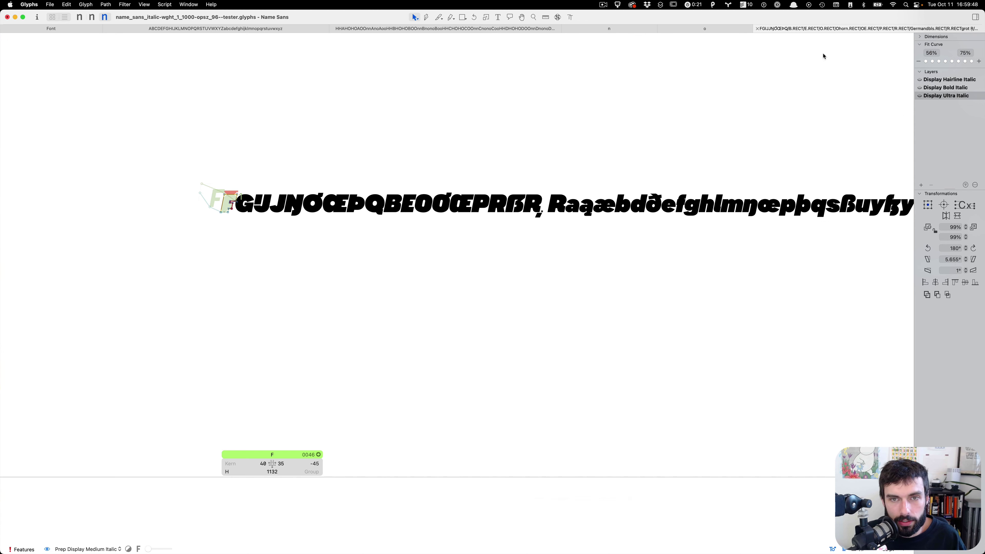
pyautogui.scroll(10, 154, 213)
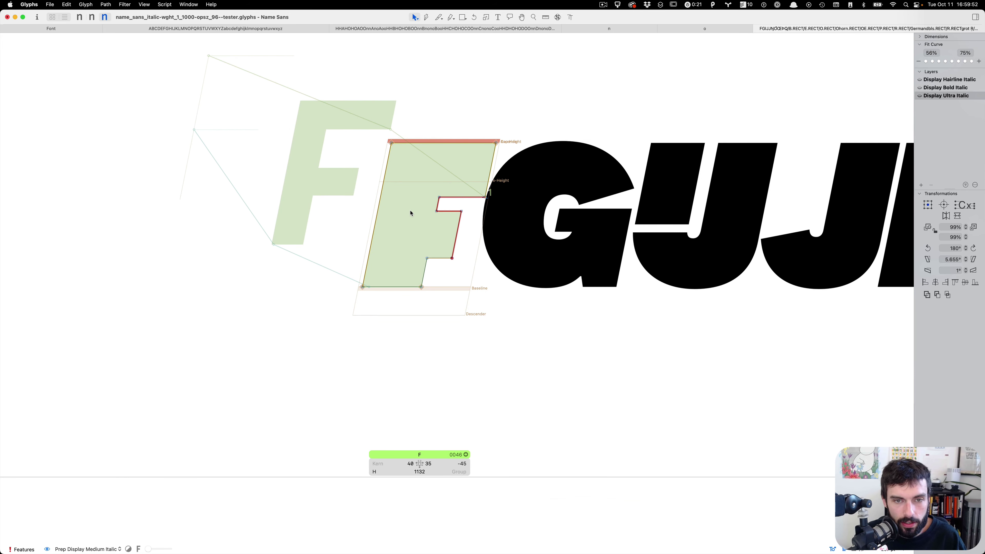
pyautogui.scroll(2, 411, 235)
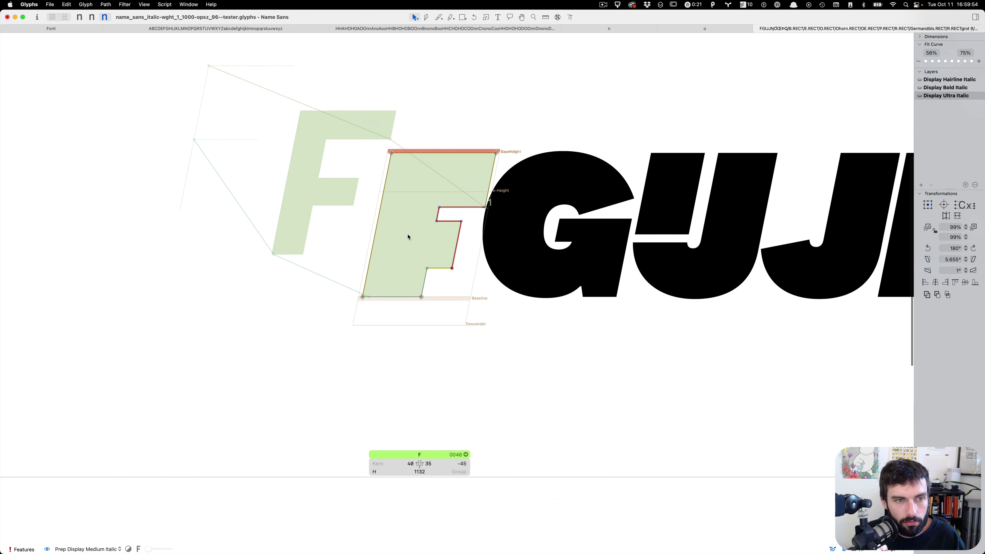
pyautogui.moveTo(195, 149); pyautogui.dragTo(178, 217)
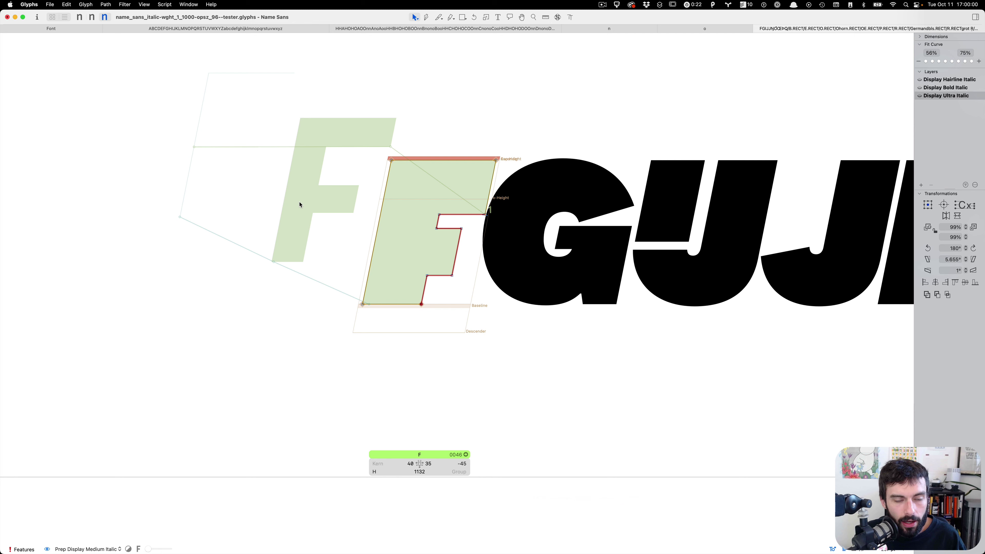
# In the Bold master, knife-cut the F where the crossbar meets the stem
pyautogui.press('super+1')
pyautogui.scroll(5, 434, 241)
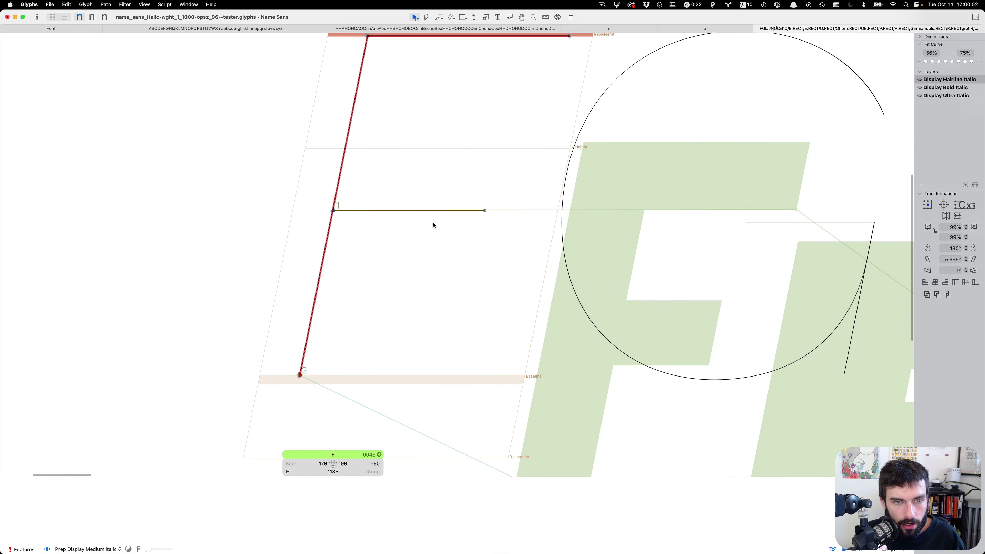
pyautogui.scroll(5, 351, 209)
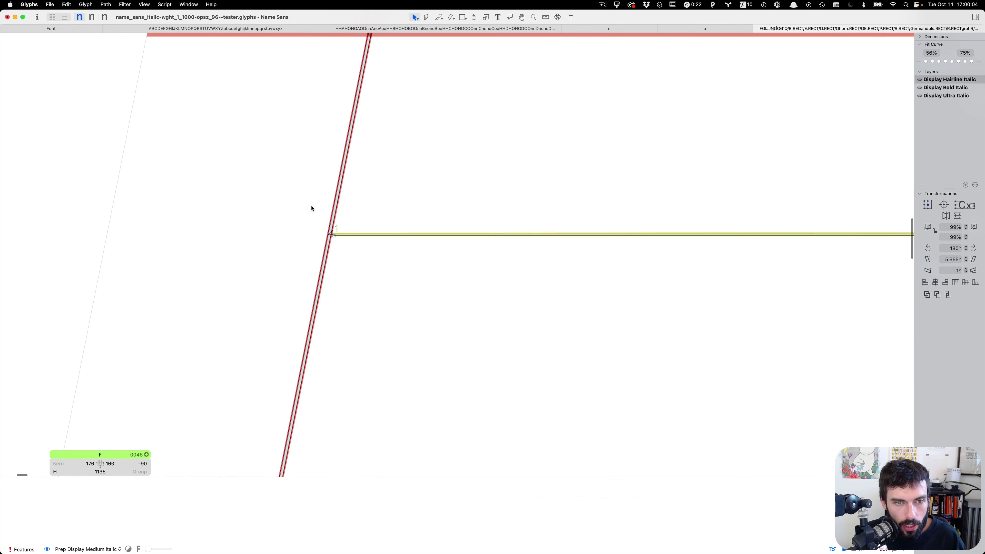
pyautogui.scroll(-10, 327, 261)
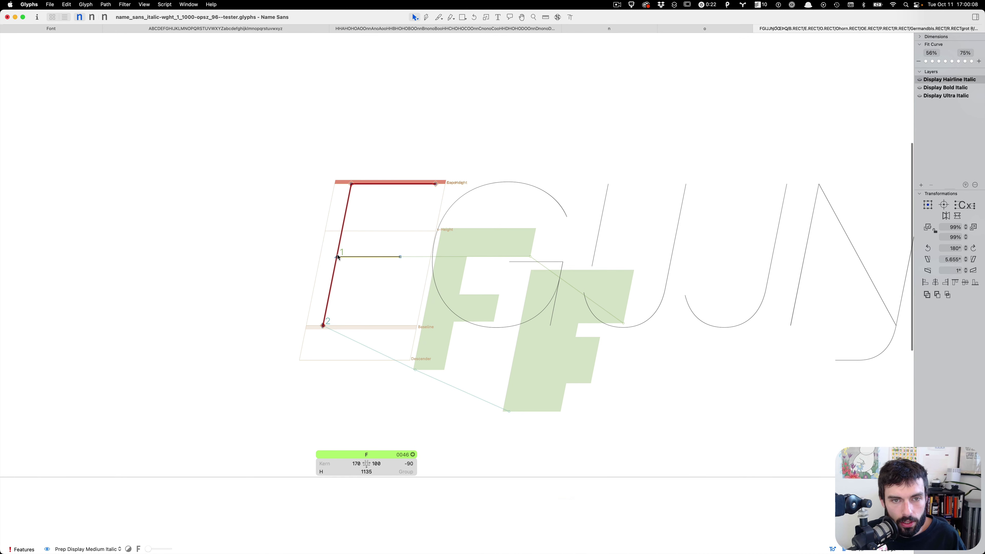
pyautogui.press('super+2')
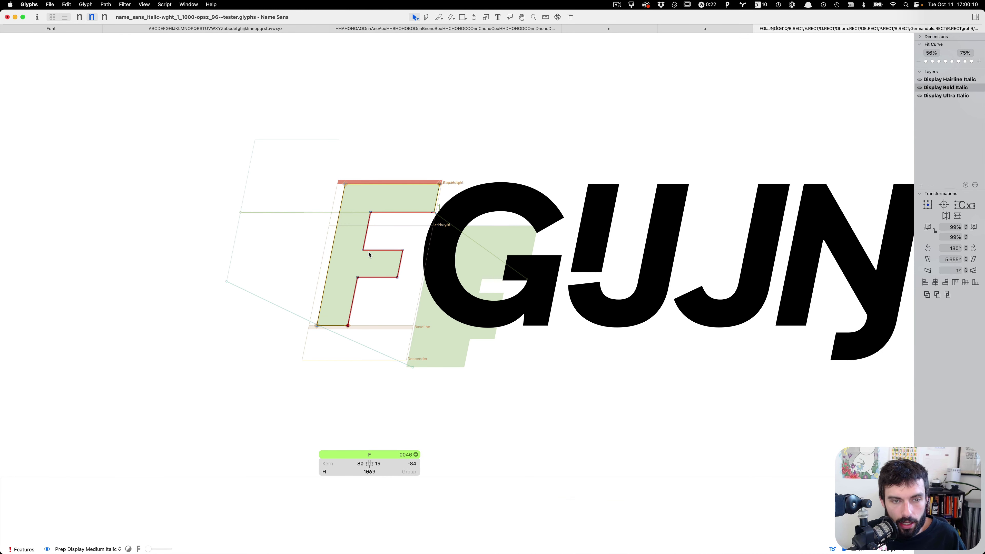
pyautogui.scroll(8, 366, 269)
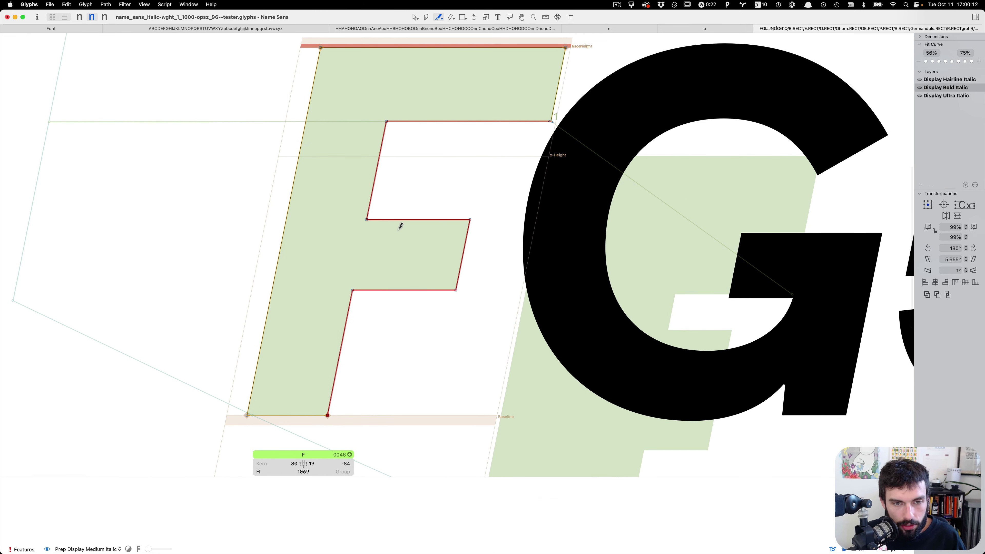
pyautogui.press('e')
pyautogui.moveTo(381, 213); pyautogui.dragTo(359, 334)
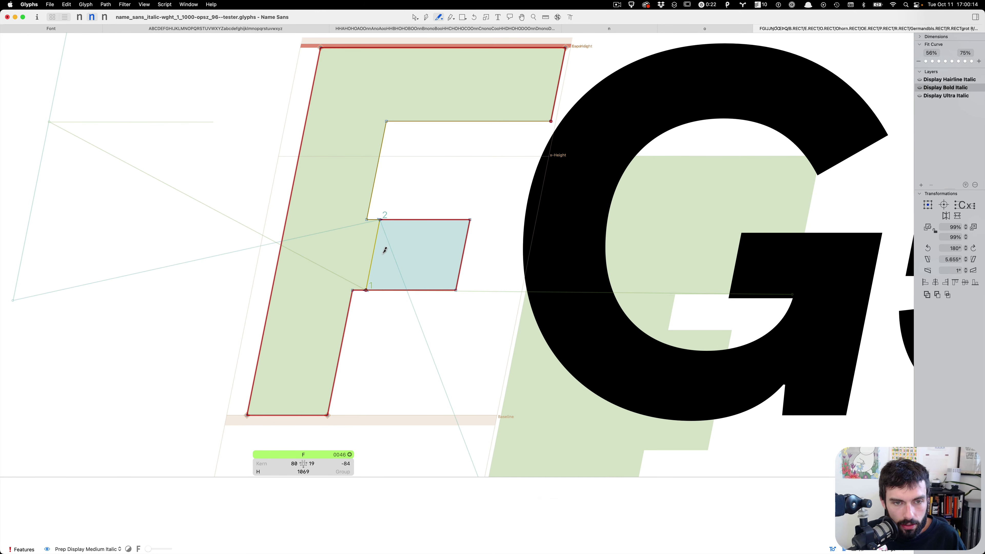
pyautogui.press('v')
# Delete the stem's cut nodes and extend the Bold crossbar's left edge into the stem
pyautogui.click(373, 261)
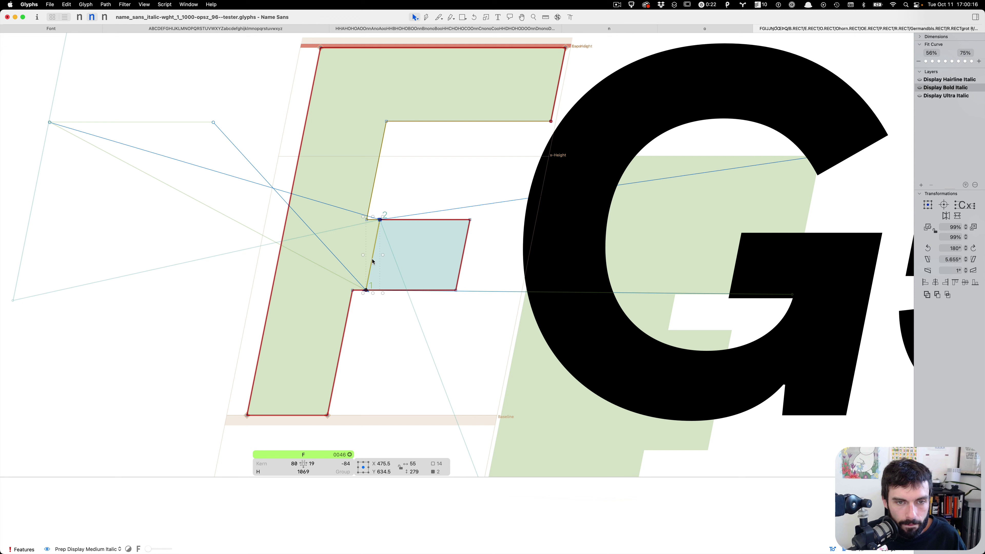
pyautogui.hotkey('shift', 'Right')
pyautogui.hotkey('shift', 'Right')
pyautogui.hotkey('shift', 'Right')
pyautogui.hotkey('shift', 'Right')
pyautogui.hotkey('shift', 'Right')
pyautogui.hotkey('shift', 'Right')
pyautogui.hotkey('shift', 'Right')
pyautogui.press('super+z')
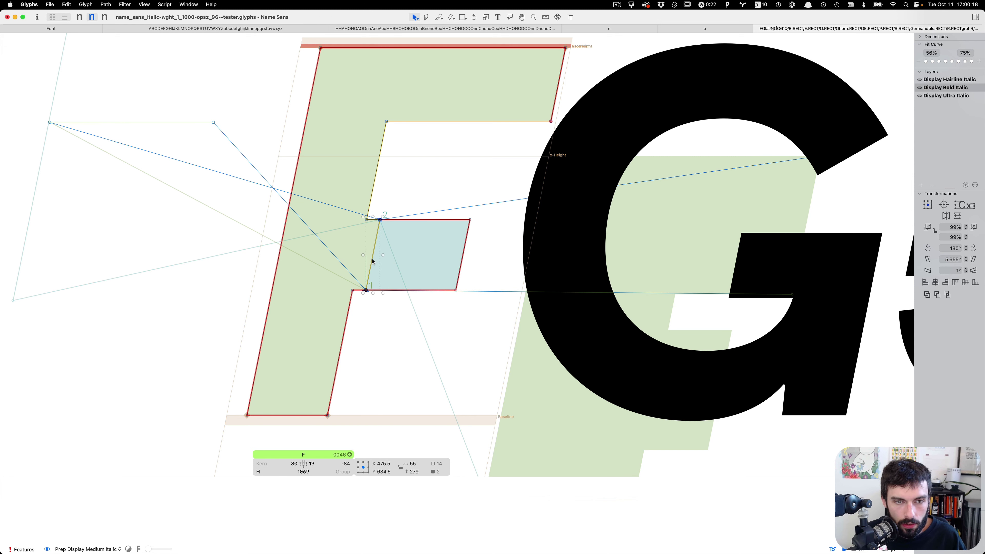
pyautogui.press('super+z')
pyautogui.press('Delete')
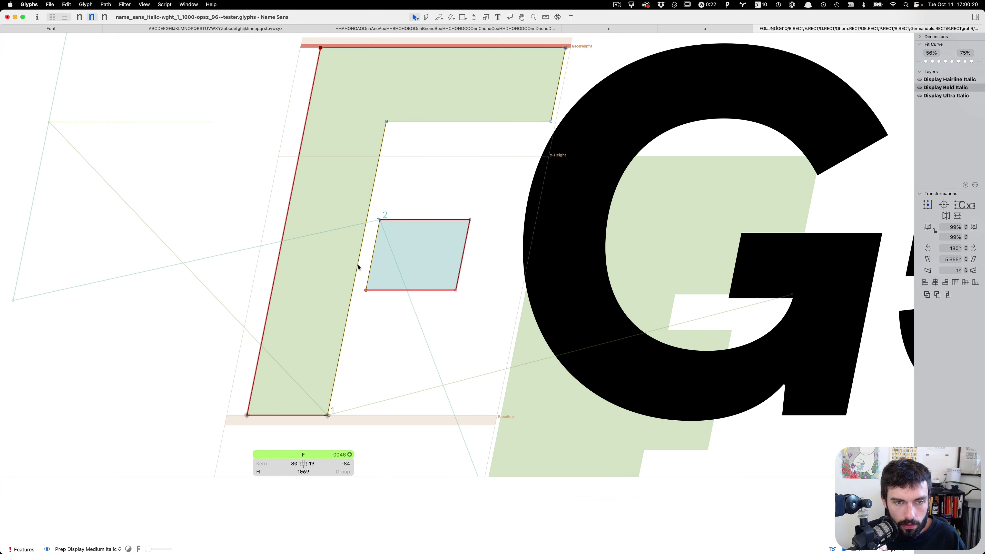
pyautogui.moveTo(384, 235); pyautogui.dragTo(356, 246)
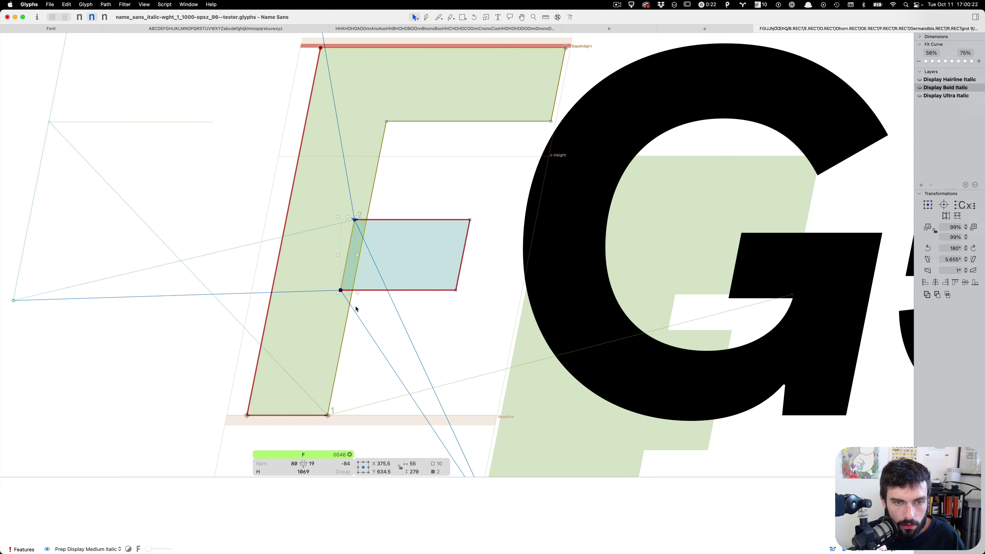
pyautogui.press('super+3')
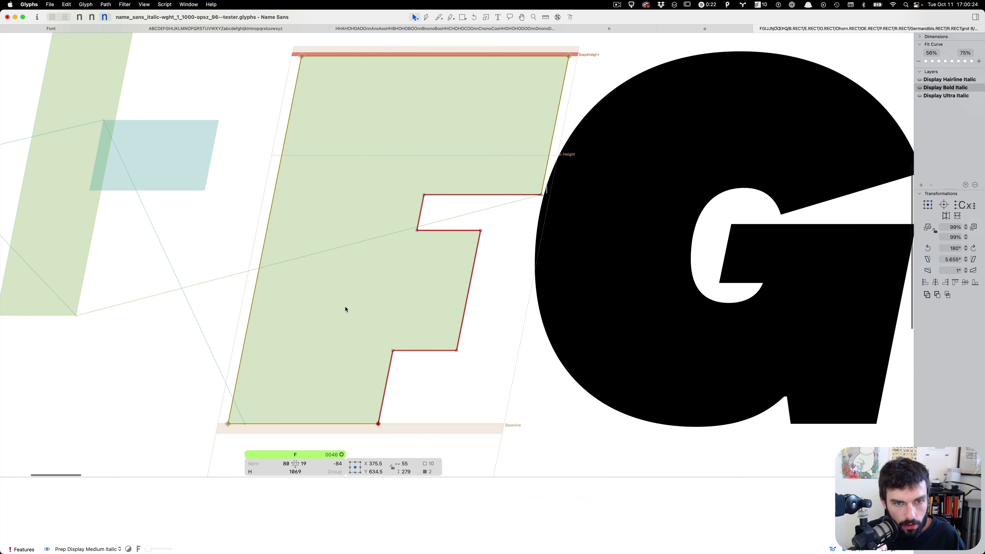
# Knife-cut the Ultra F at the crossbar and delete the stem's leftover cut nodes
pyautogui.press('p')
pyautogui.moveTo(439, 224); pyautogui.dragTo(411, 371)
pyautogui.press('v')
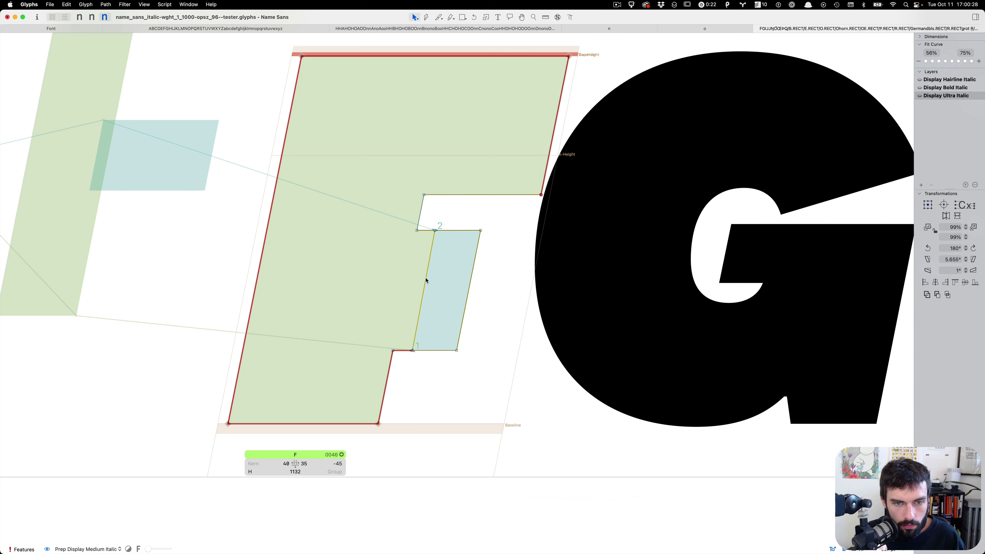
pyautogui.click(426, 280)
pyautogui.press('BackSpace')
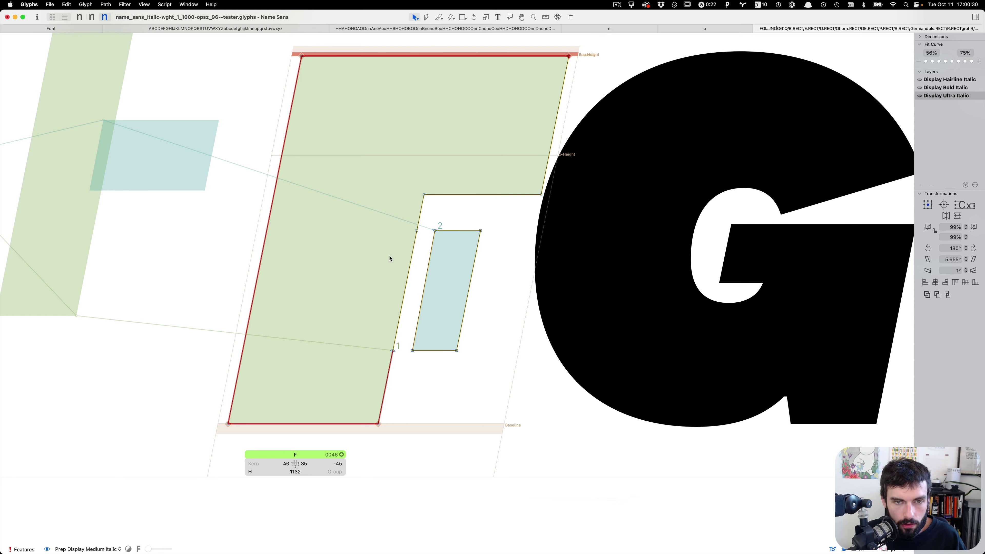
pyautogui.keyDown('shift'); pyautogui.click(393, 350); pyautogui.keyUp('shift')
pyautogui.press('BackSpace')
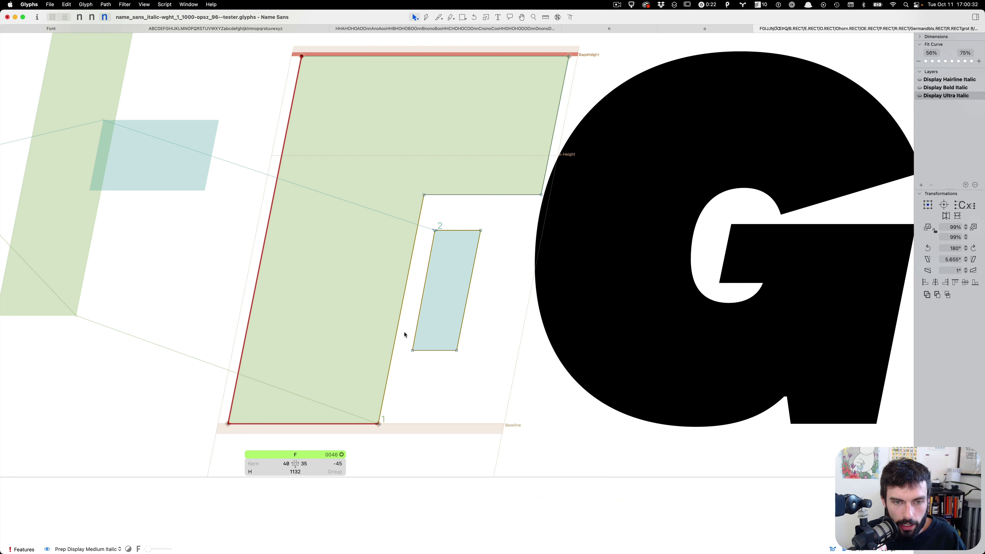
# Shift the crossbar's left edge leftward into the stem in both Ultra and Bold masters
pyautogui.click(417, 327)
pyautogui.press('super+shift+Left')
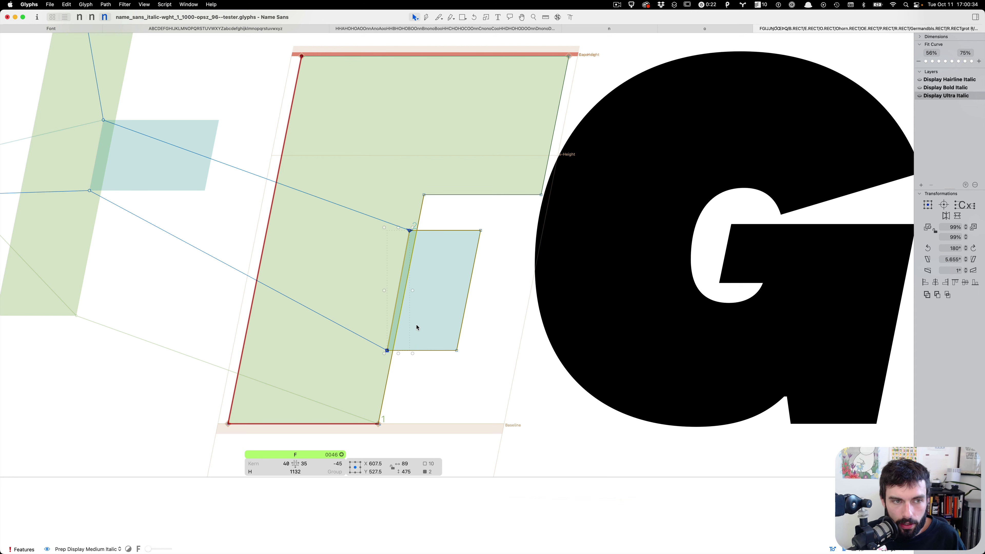
pyautogui.hotkey('shift', 'Left')
pyautogui.hotkey('shift', 'Left')
pyautogui.hotkey('shift', 'Left')
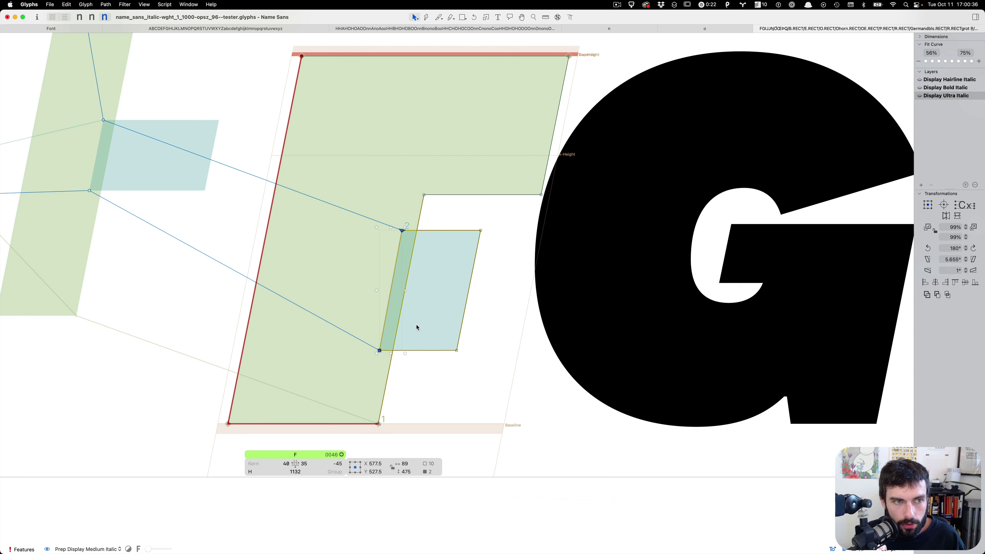
pyautogui.press('super+2')
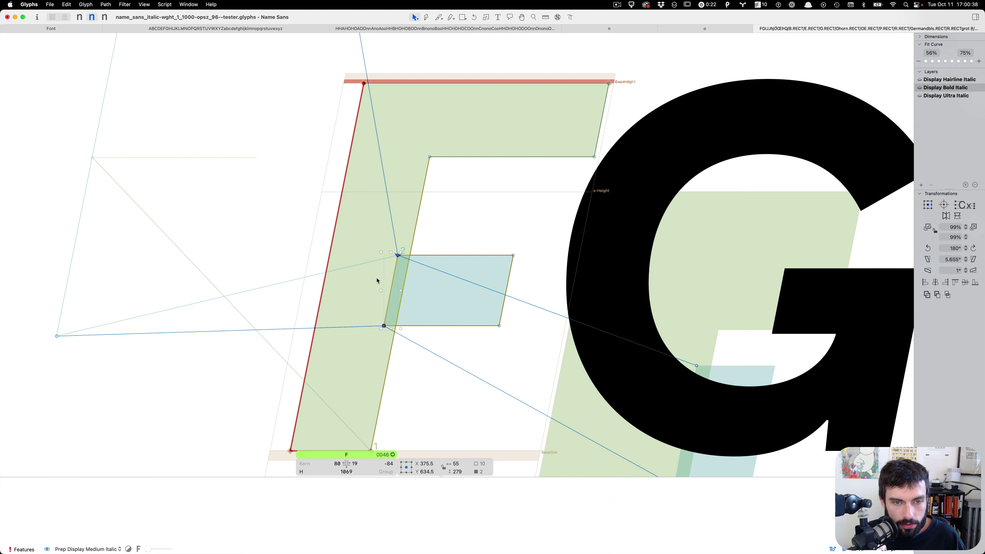
pyautogui.press('super+shift+Left')
pyautogui.press('super+3')
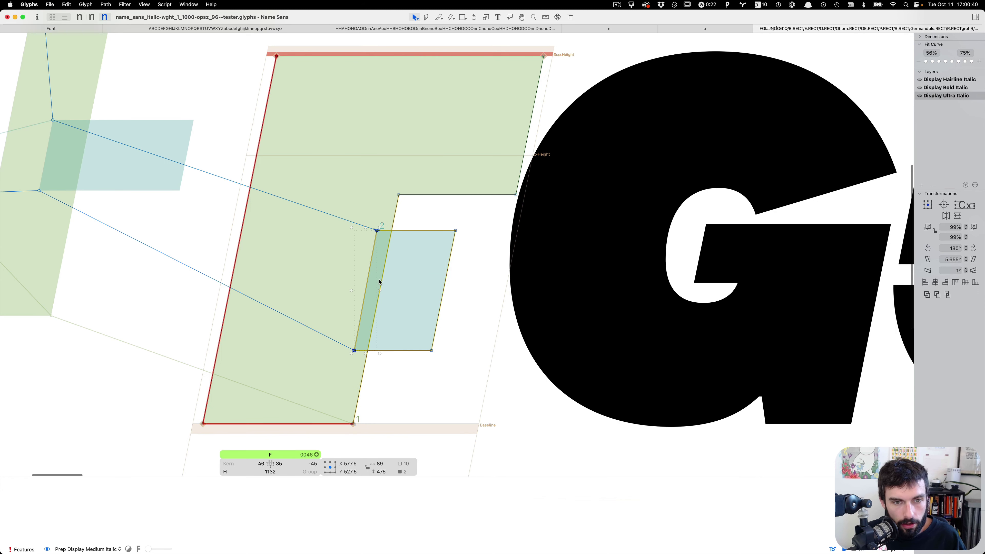
pyautogui.scroll(-5, 421, 289)
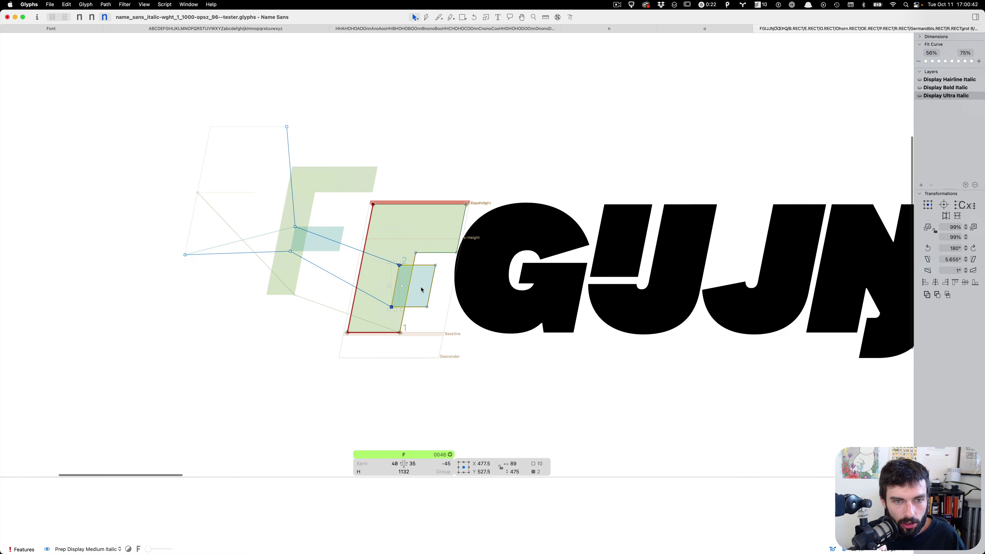
pyautogui.scroll(4, 393, 271)
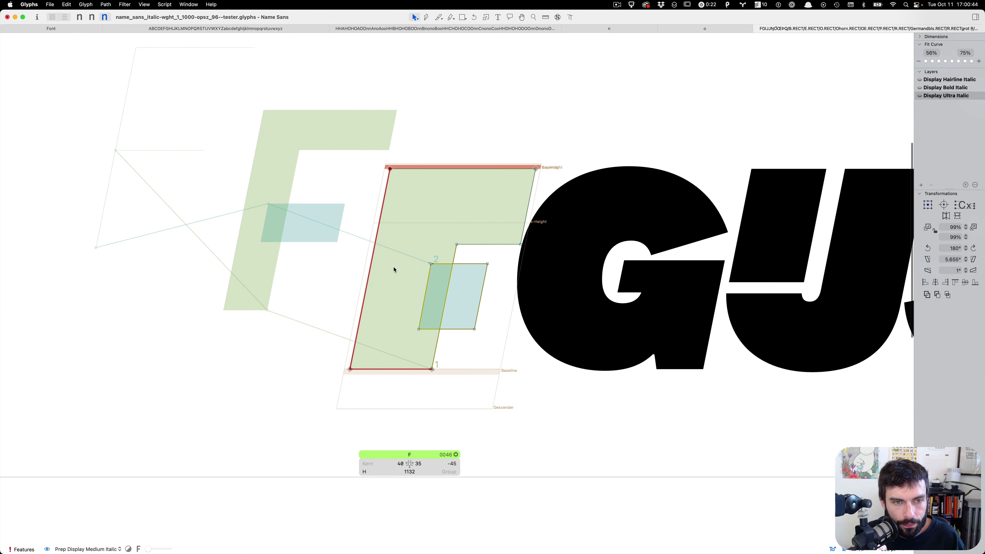
# Add a period after F in the test line, then bring up the F's Shape Order dialog
pyautogui.press('super+2')
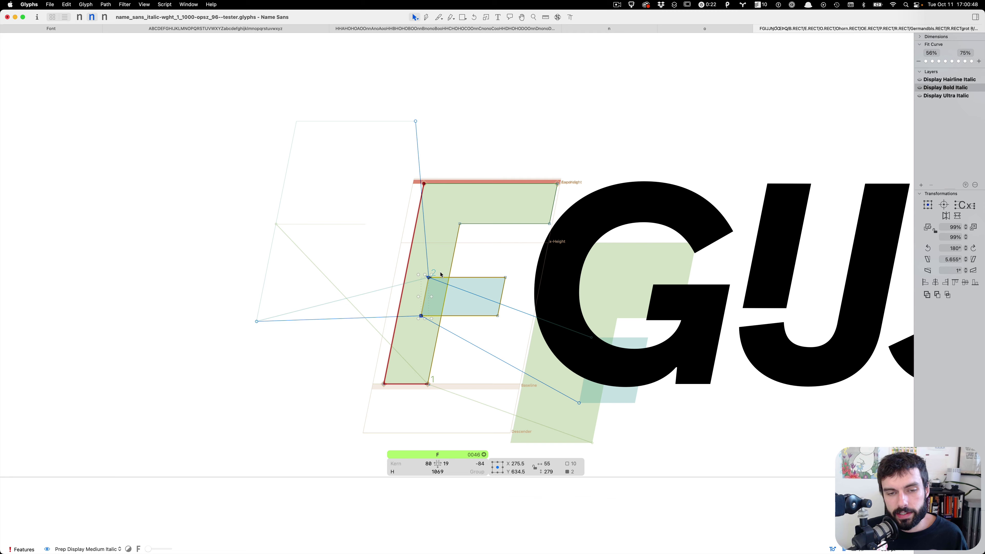
pyautogui.scroll(-3, 440, 274)
pyautogui.write('t')
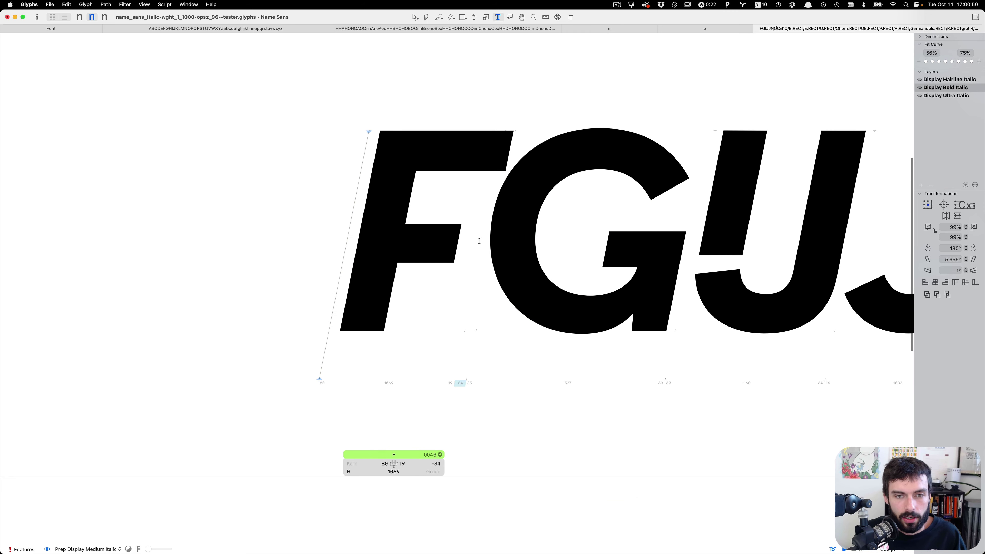
pyautogui.write('.')
pyautogui.press('Left')
pyautogui.press('Left')
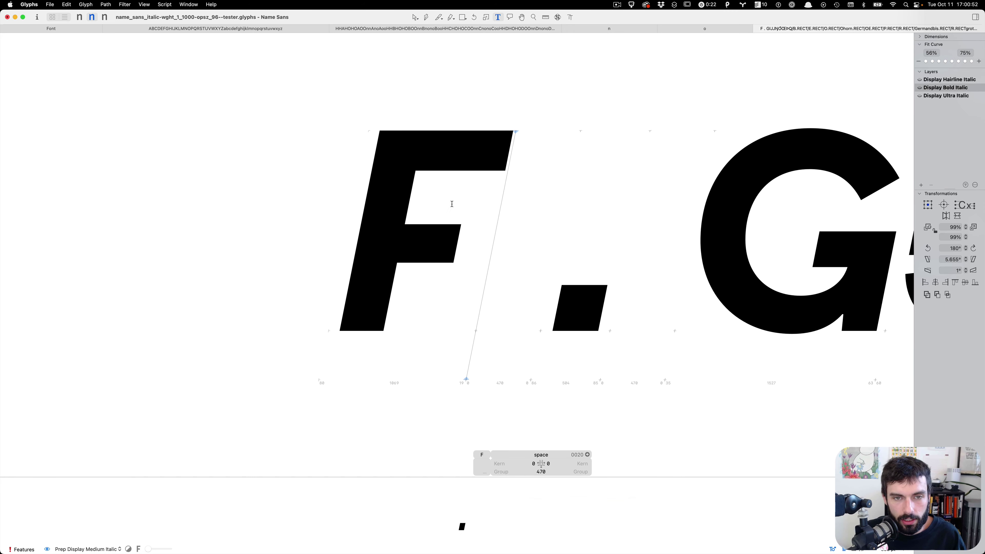
pyautogui.press('Escape')
pyautogui.press('super+minus')
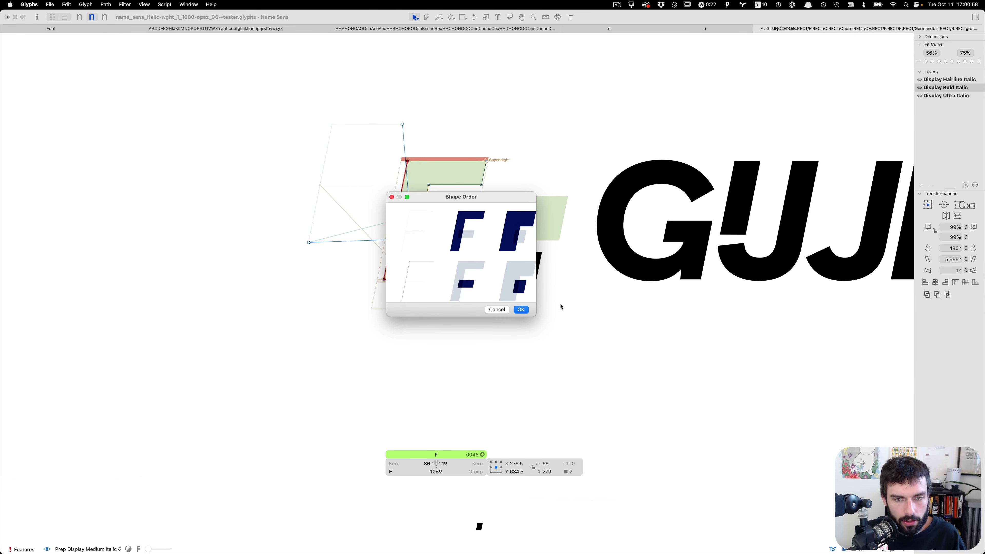
# Enlarge the Shape Order previews and move the outline shape to the top slot
pyautogui.moveTo(569, 357); pyautogui.dragTo(610, 385)
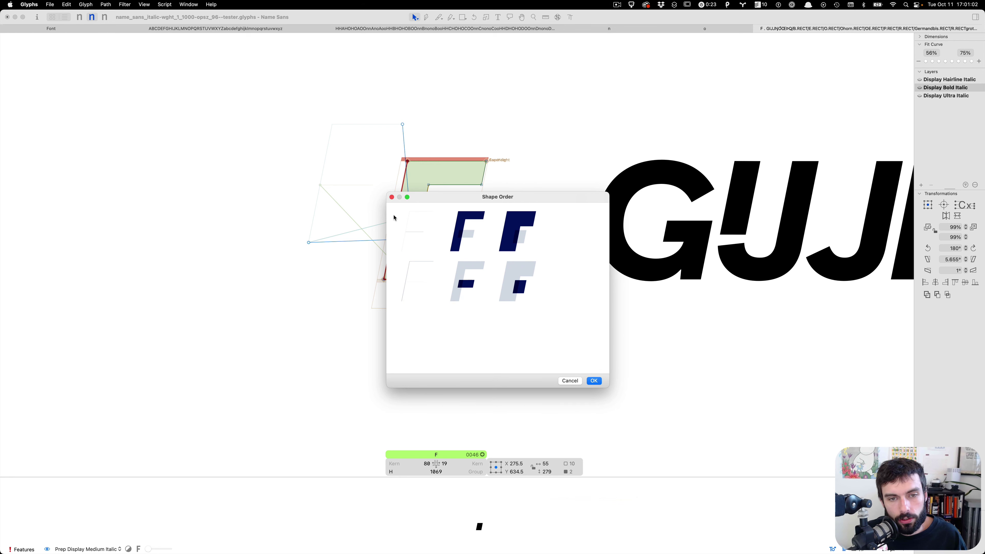
pyautogui.moveTo(606, 194); pyautogui.dragTo(780, 93)
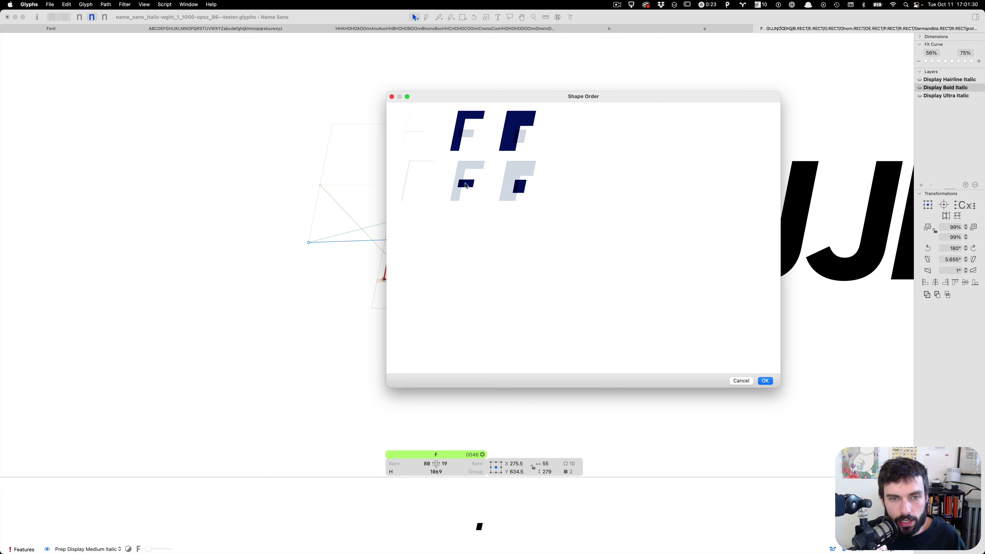
pyautogui.moveTo(421, 183); pyautogui.dragTo(419, 127)
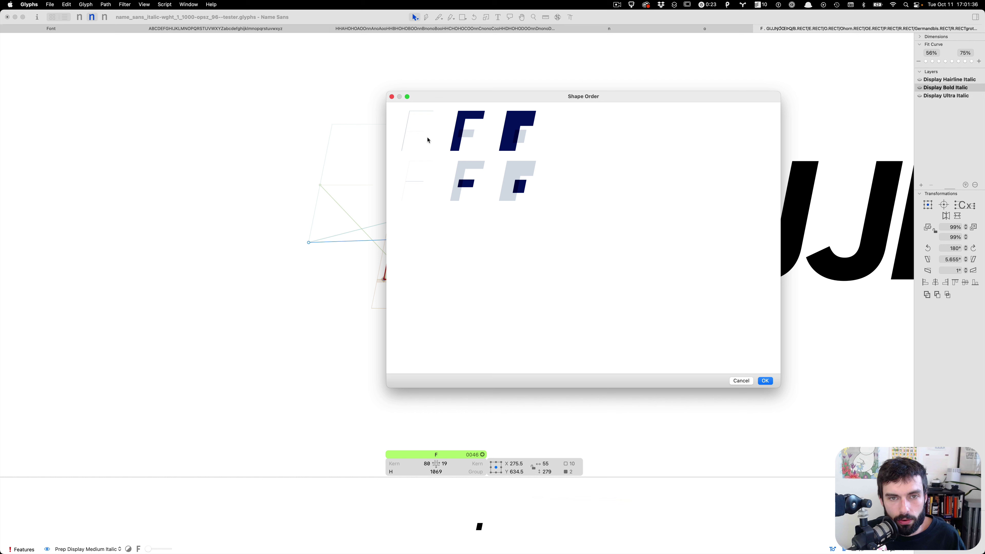
pyautogui.click(765, 381)
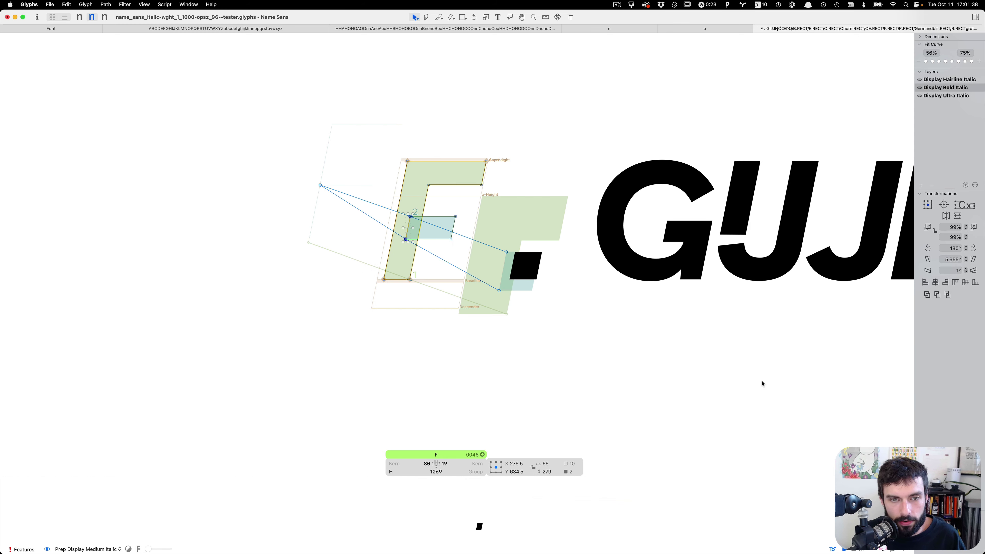
# Move the Hairline F's start point to the left stem-bottom corner
pyautogui.click(341, 224)
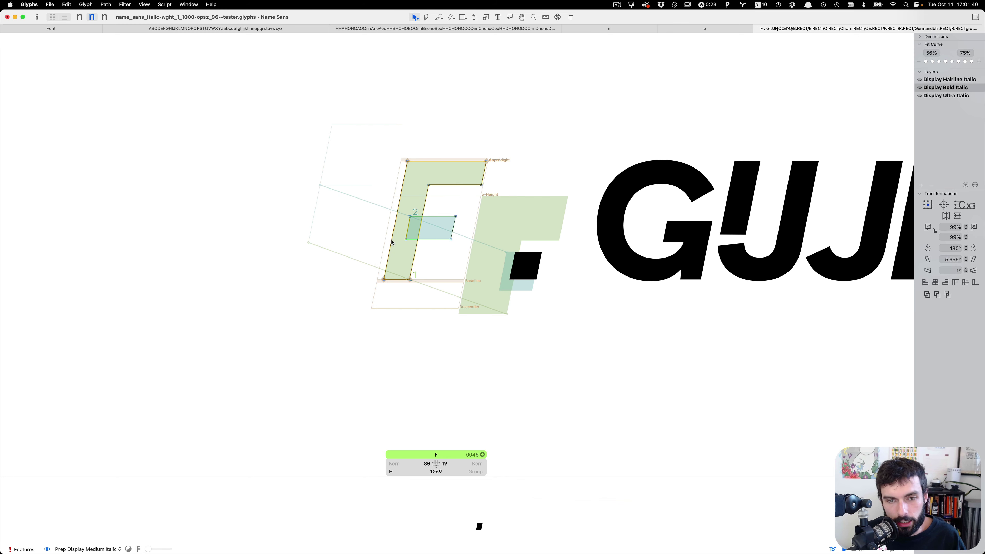
pyautogui.scroll(5, 335, 189)
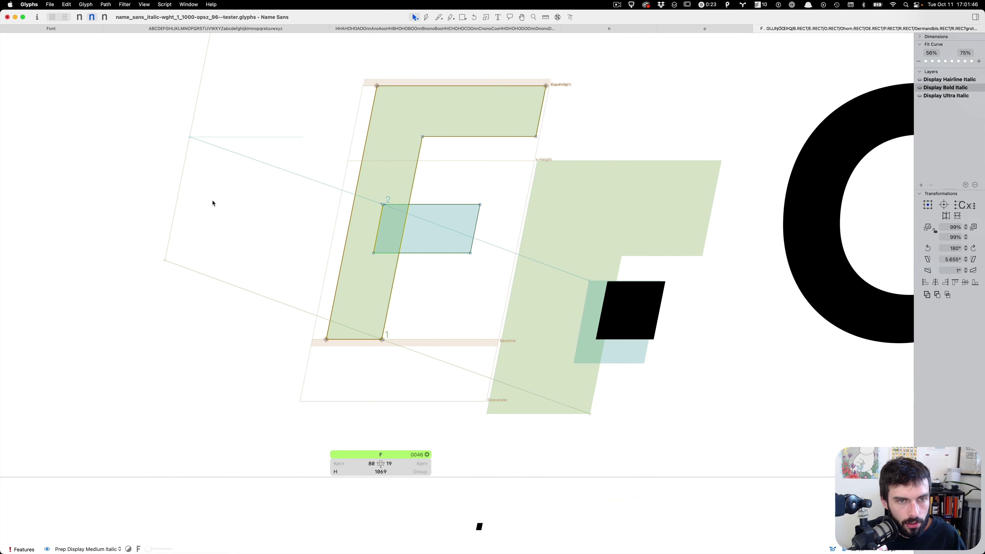
pyautogui.press('super+1')
pyautogui.scroll(8, 349, 315)
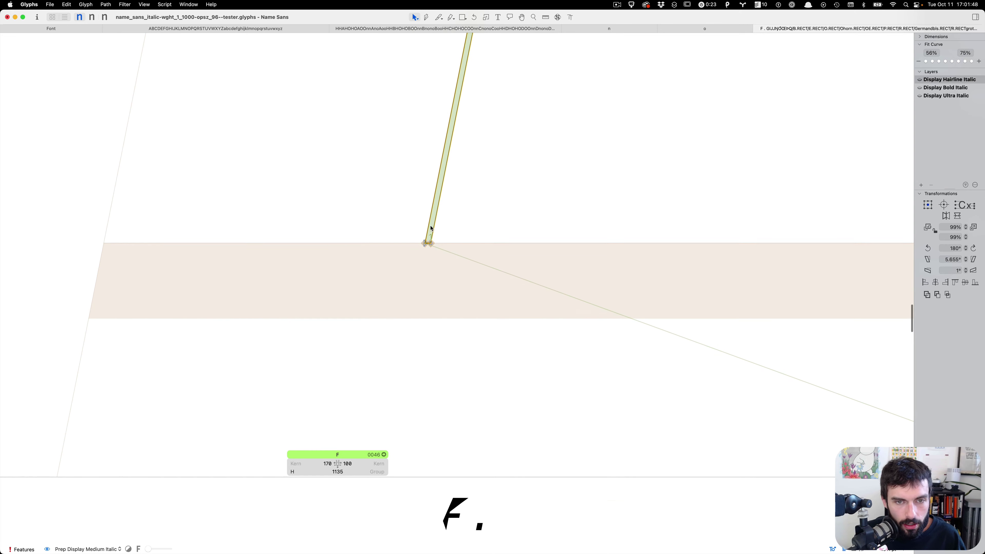
pyautogui.scroll(-8, 413, 239)
pyautogui.hscroll(1, 543, 291)
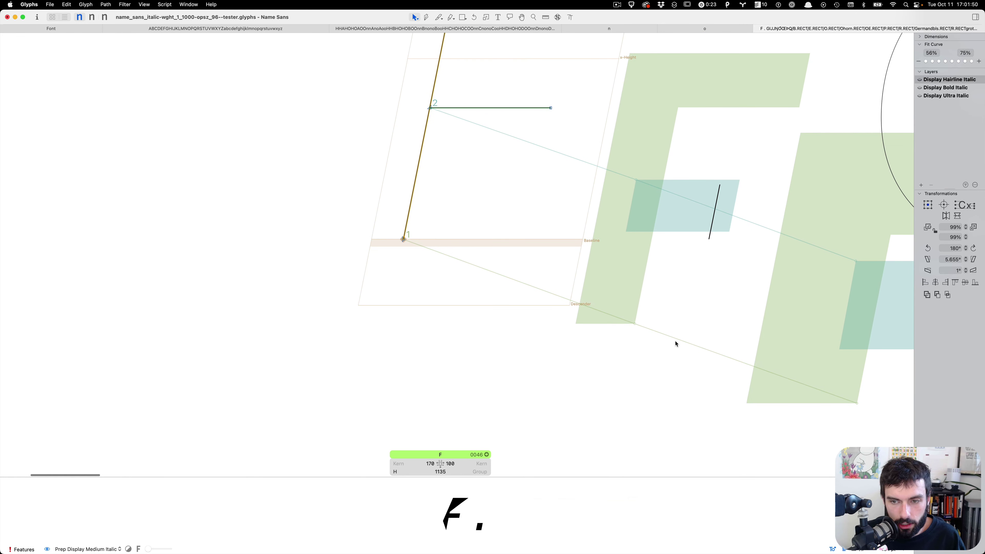
pyautogui.moveTo(636, 325); pyautogui.dragTo(577, 326)
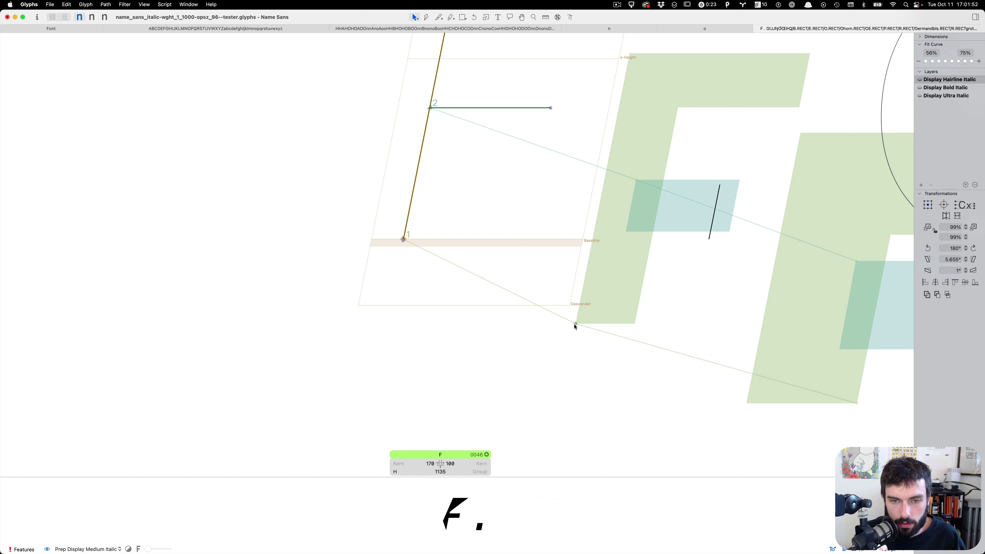
pyautogui.moveTo(857, 403); pyautogui.dragTo(747, 403)
# Set the preview to Show All Instances to check the F in four weights
pyautogui.hscroll(5, 714, 331)
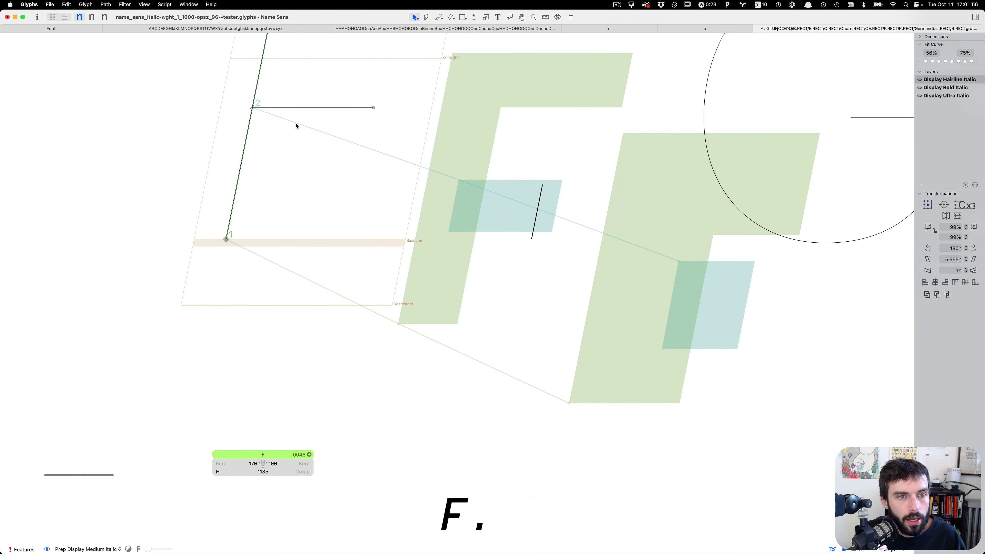
pyautogui.scroll(8, 269, 105)
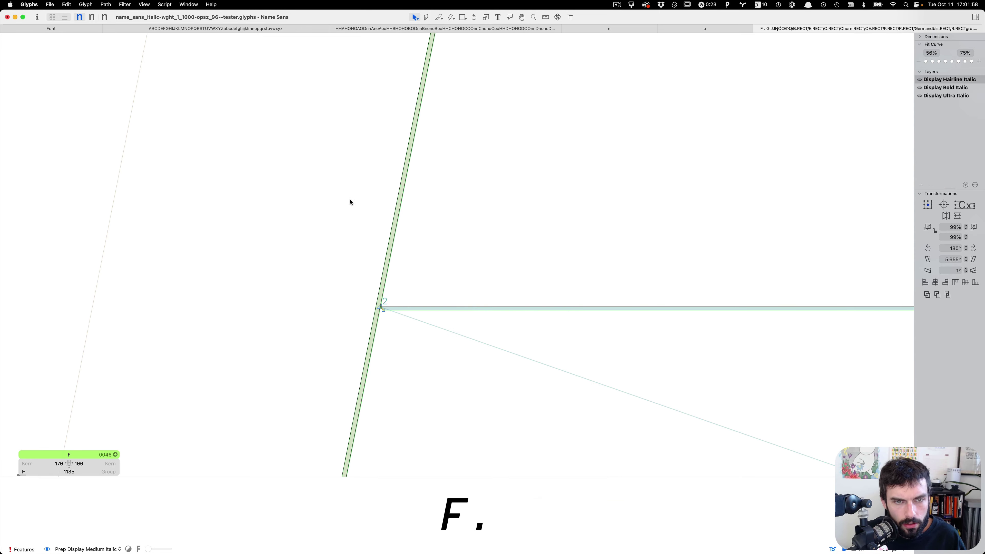
pyautogui.scroll(-2, 394, 312)
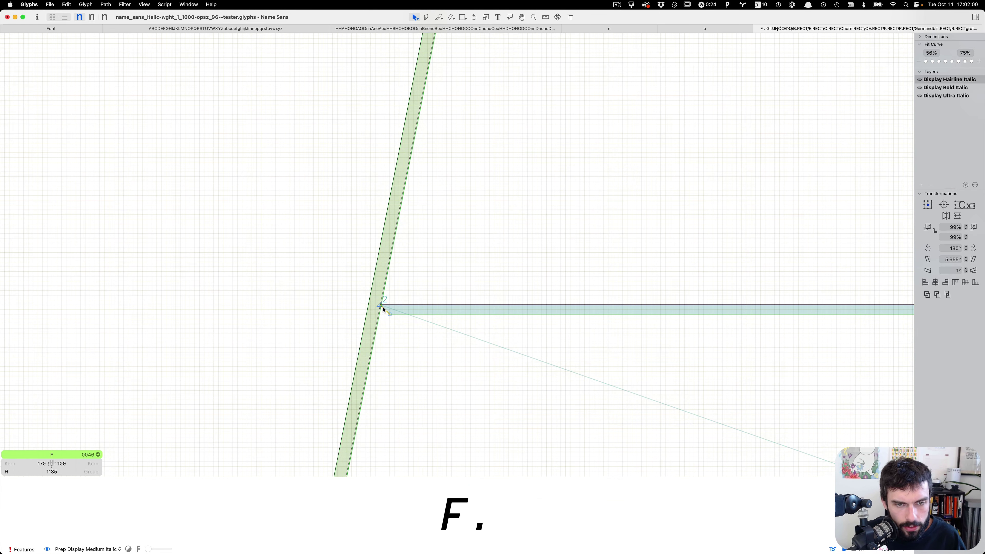
pyautogui.scroll(-8, 377, 305)
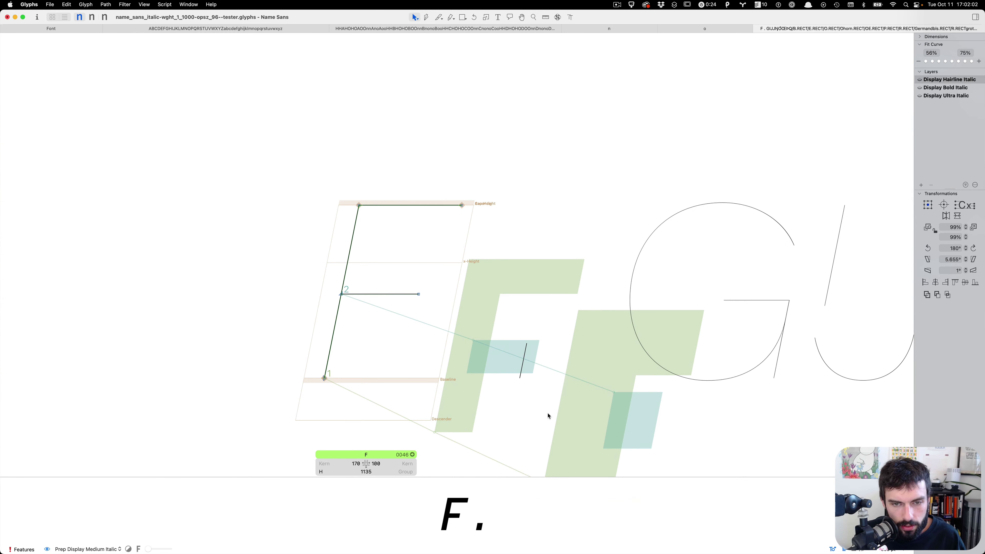
pyautogui.scroll(-5, 545, 415)
pyautogui.hscroll(2, 545, 414)
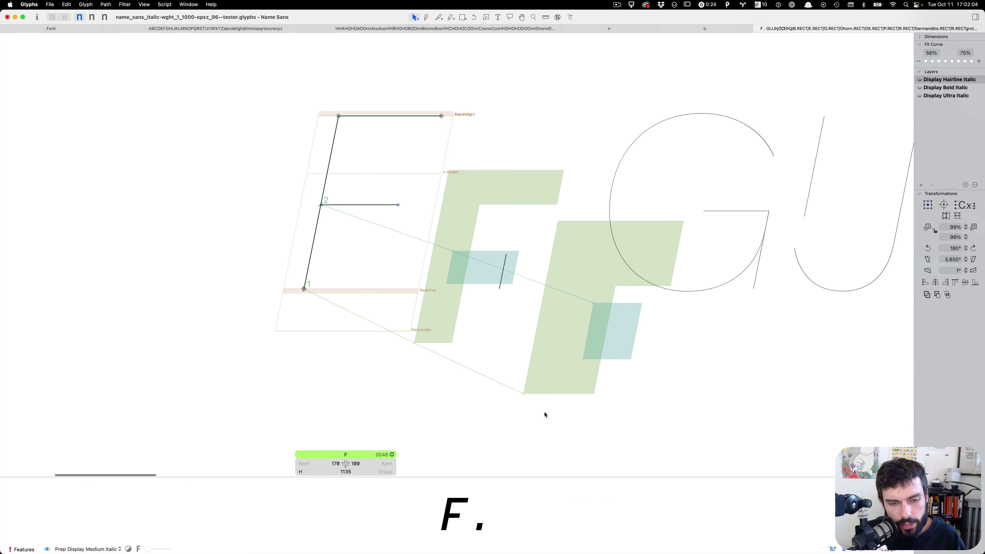
pyautogui.click(86, 549)
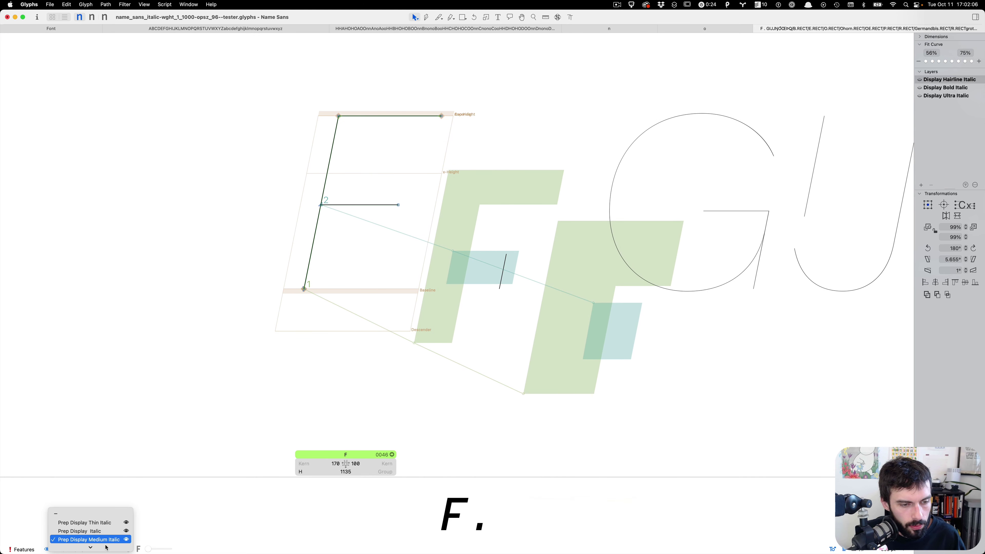
pyautogui.click(93, 546)
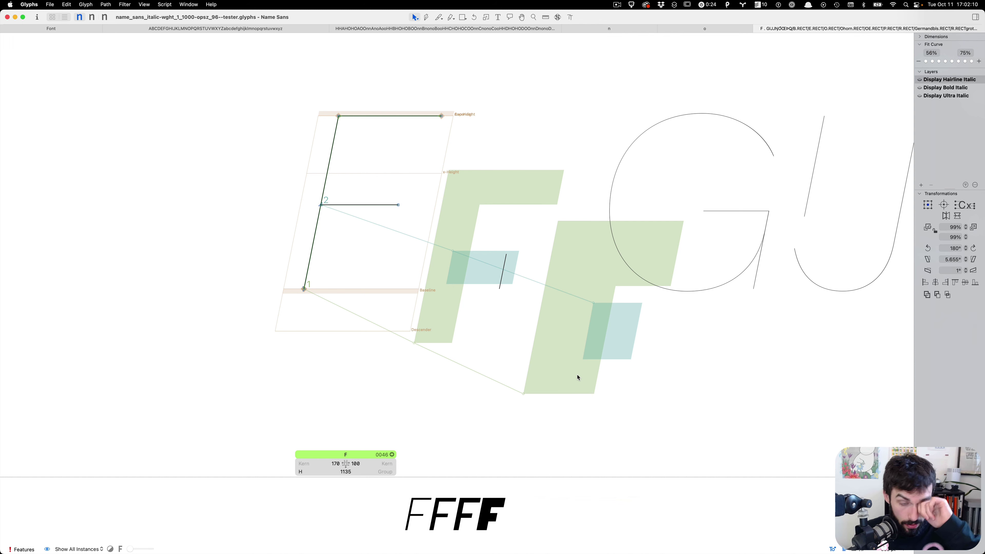
# Select all of F's nodes to confirm compatibility, then open G and inspect its nodes
pyautogui.press('super+a')
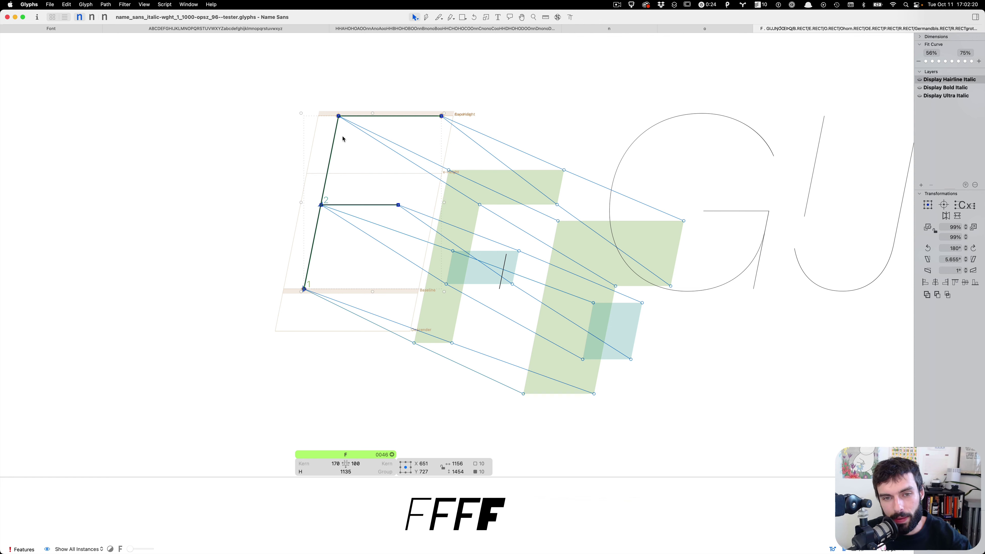
pyautogui.doubleClick(678, 192)
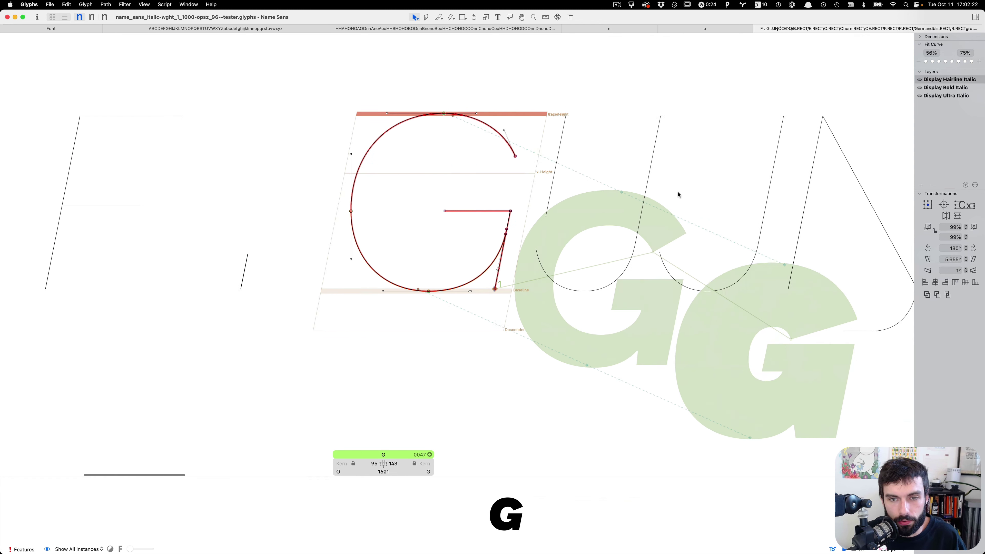
pyautogui.press('super+a')
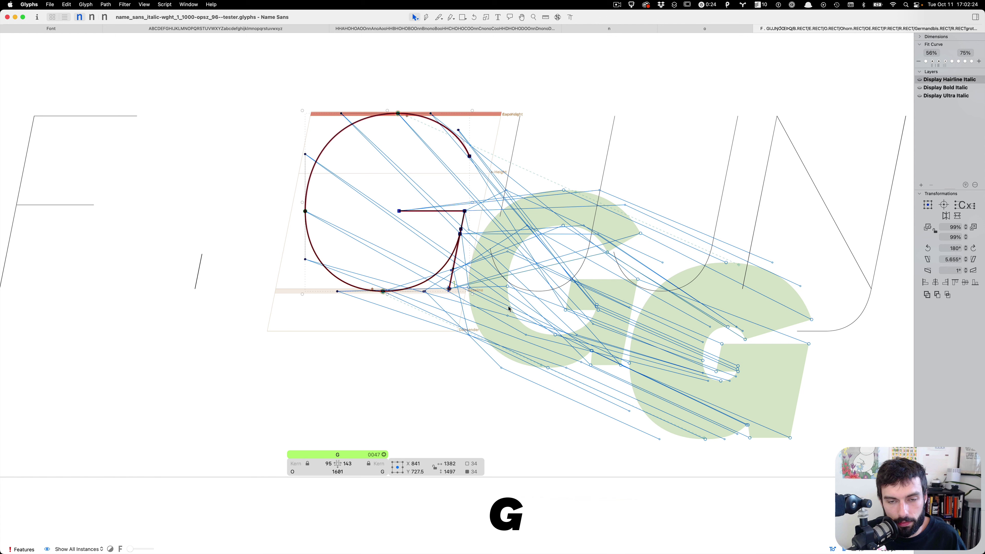
pyautogui.click(410, 253)
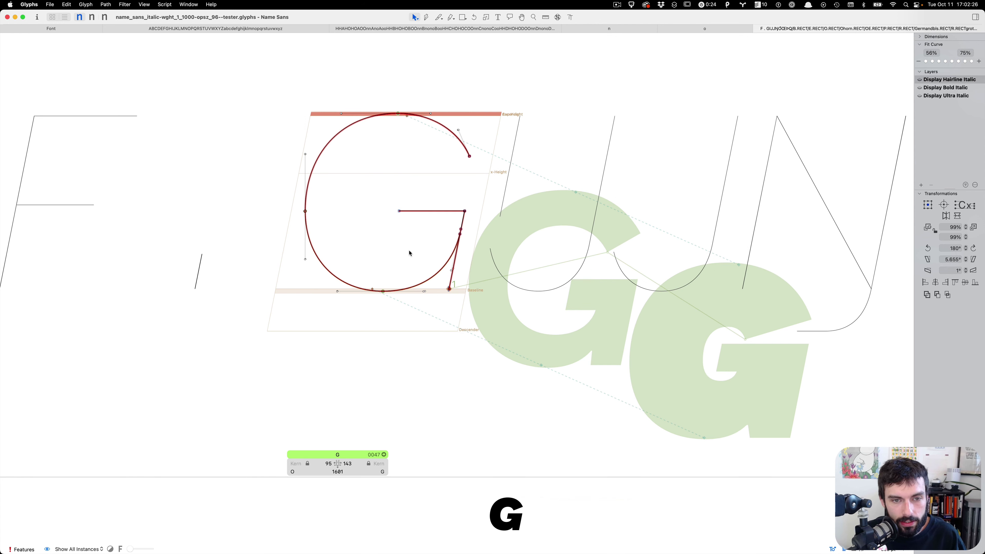
# Move the Hairline G's start point to its bottom-right corner
pyautogui.scroll(10, 464, 301)
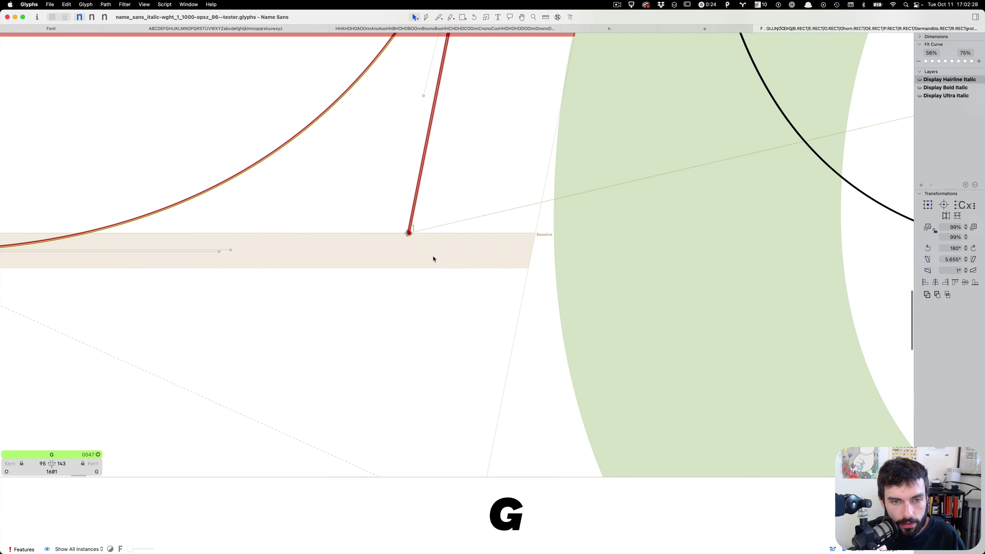
pyautogui.scroll(4, 410, 237)
pyautogui.scroll(-8, 412, 240)
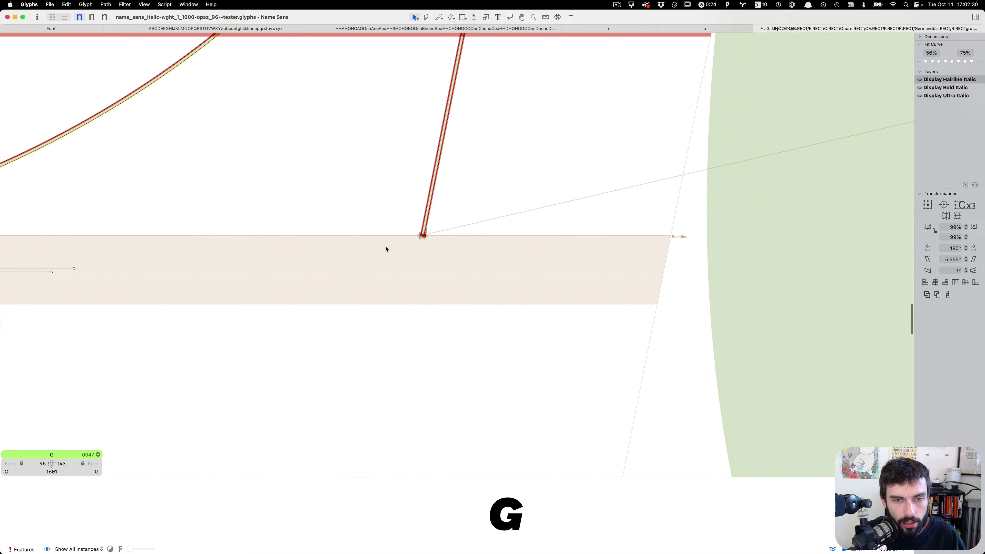
pyautogui.scroll(-5, 340, 253)
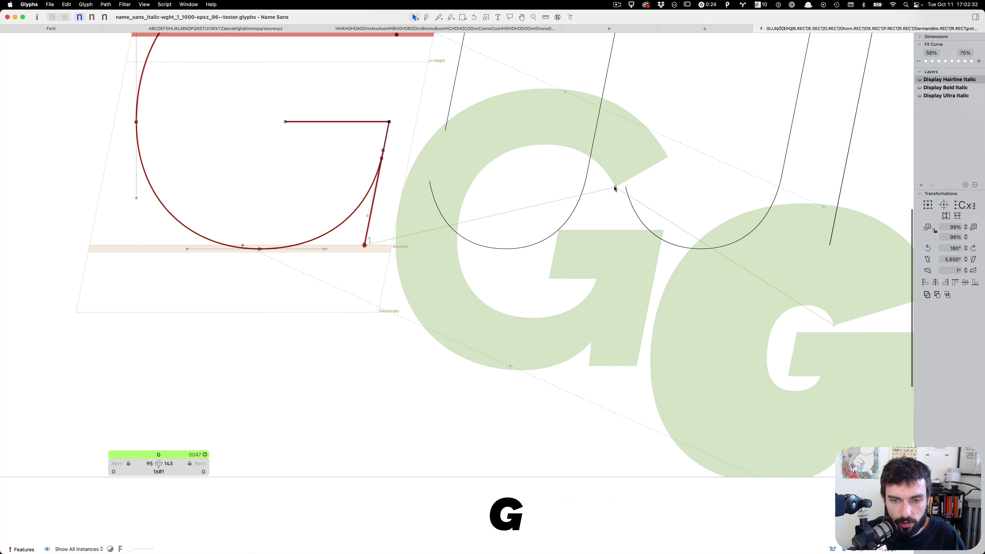
pyautogui.scroll(-5, 591, 369)
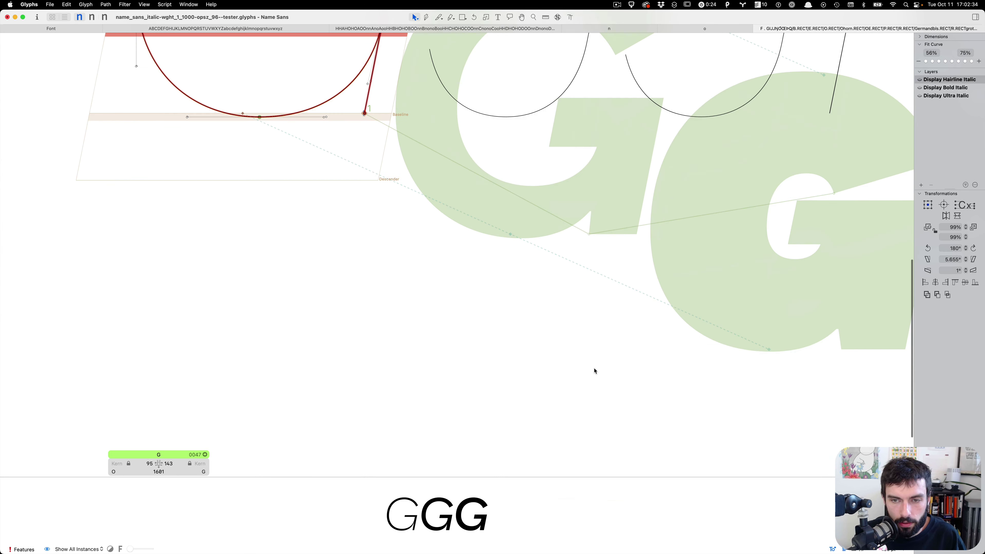
pyautogui.hscroll(4, 676, 298)
pyautogui.moveTo(732, 192); pyautogui.dragTo(734, 353)
# Zoom out and select all G nodes to recheck interpolation across the four weights
pyautogui.press('super+minus')
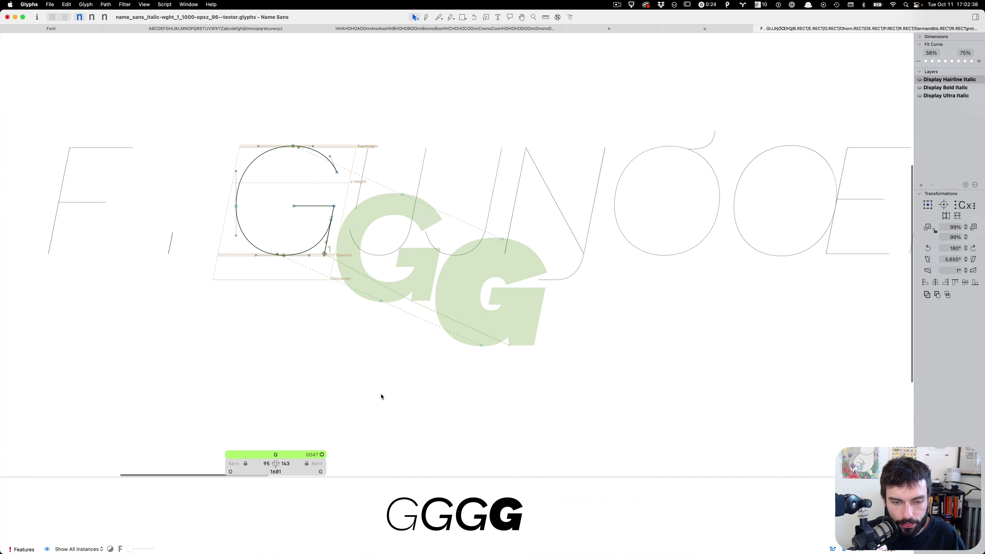
pyautogui.press('super+a')
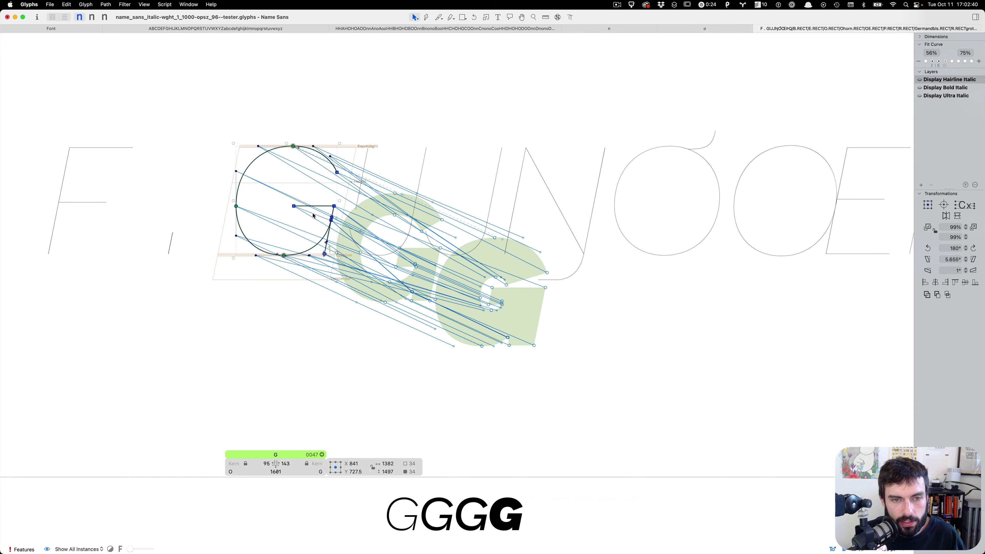
pyautogui.scroll(3, 296, 213)
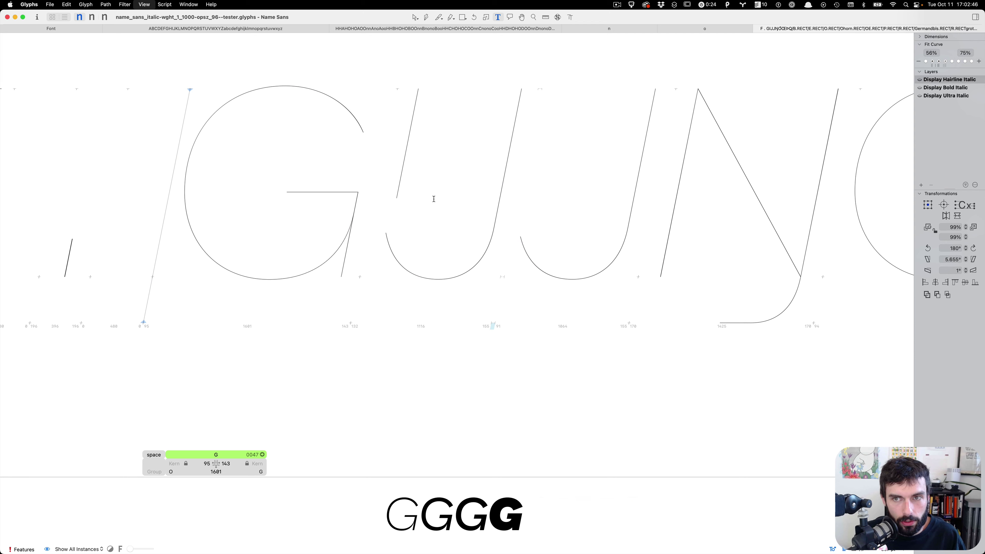
pyautogui.press('super+t')
pyautogui.press('Escape')
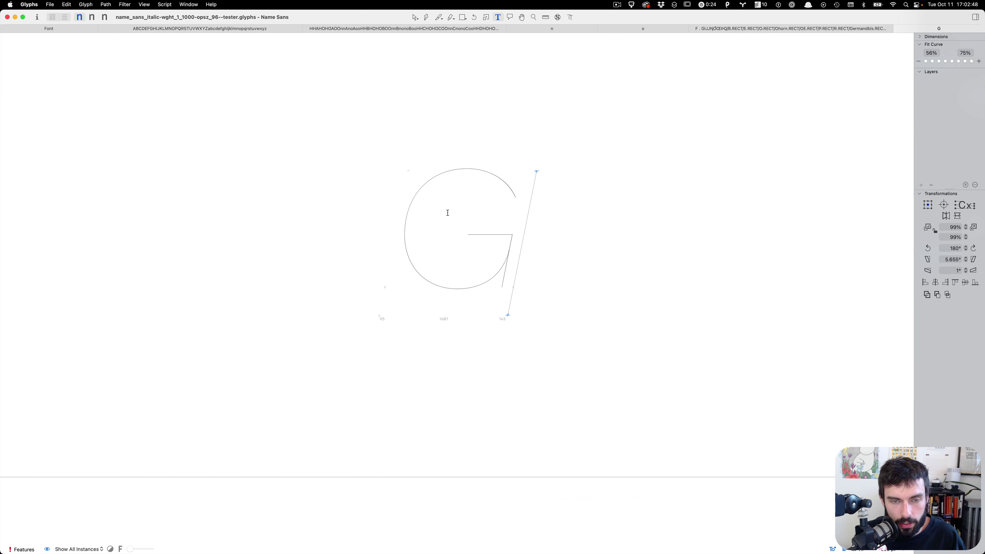
pyautogui.hscroll(3, 535, 249)
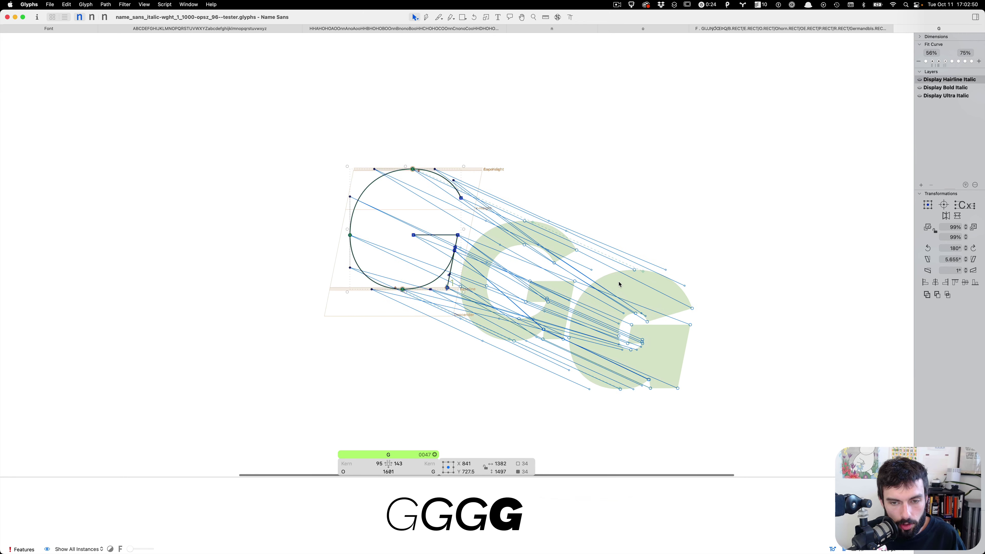
pyautogui.scroll(2, 619, 280)
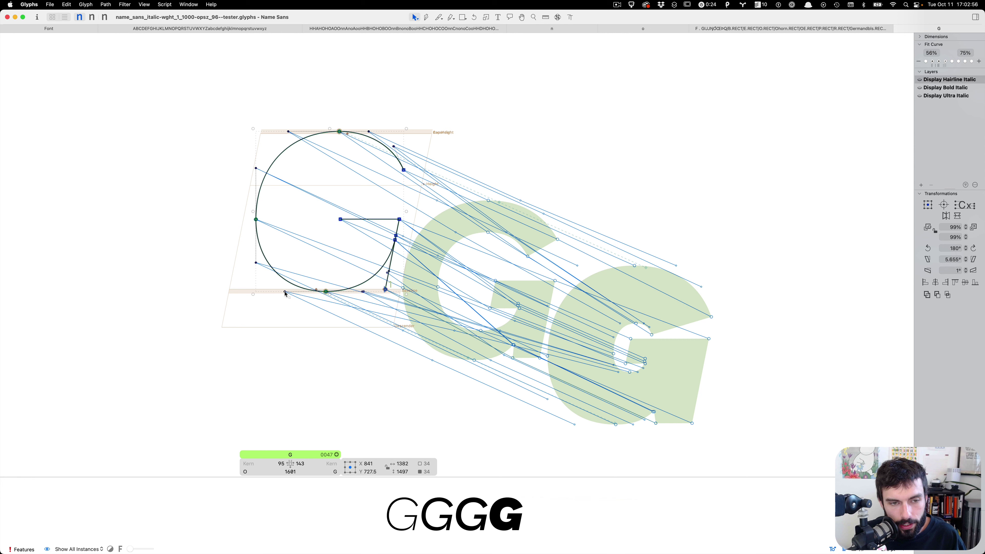
pyautogui.hscroll(-1, 285, 294)
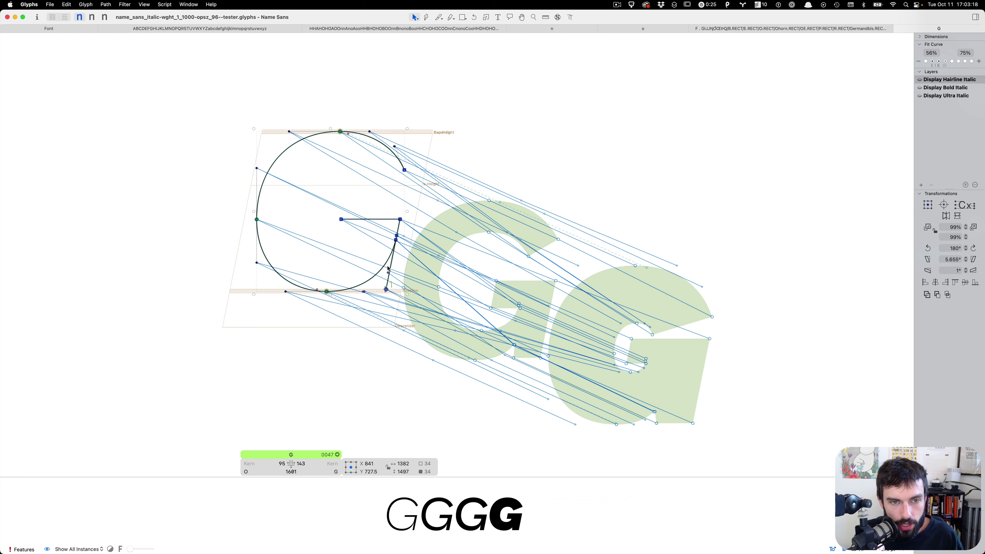
pyautogui.press('super+2')
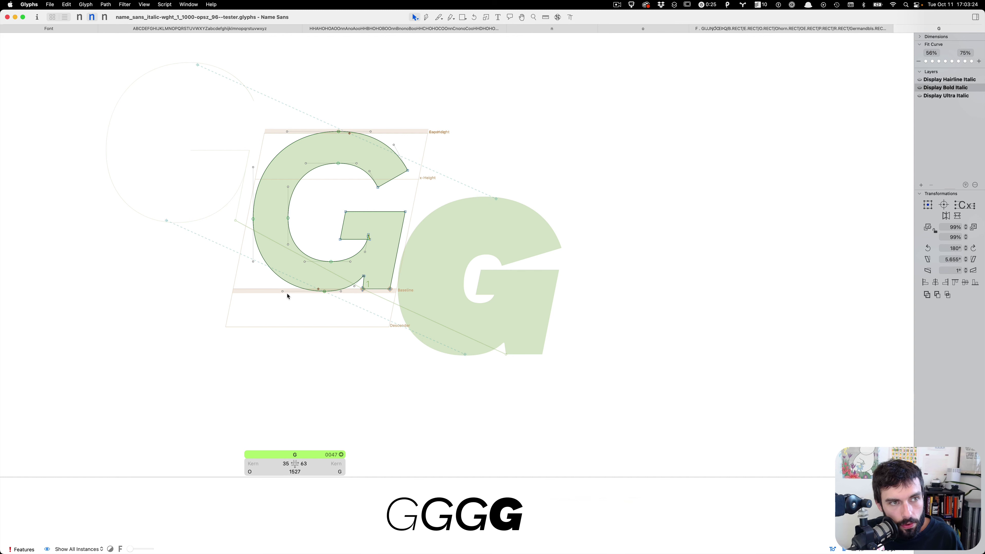
pyautogui.press('super+1')
pyautogui.press('super+a')
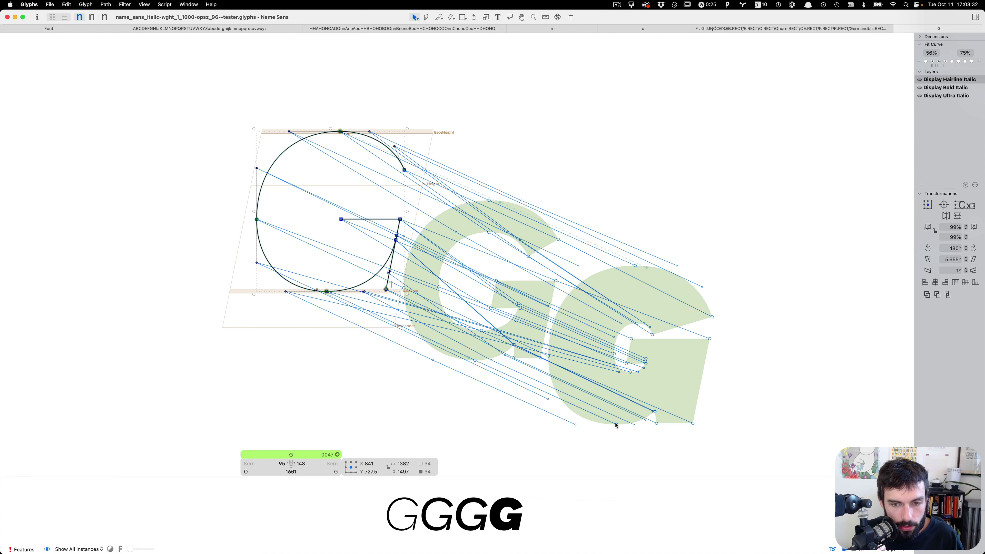
pyautogui.scroll(-2, 669, 379)
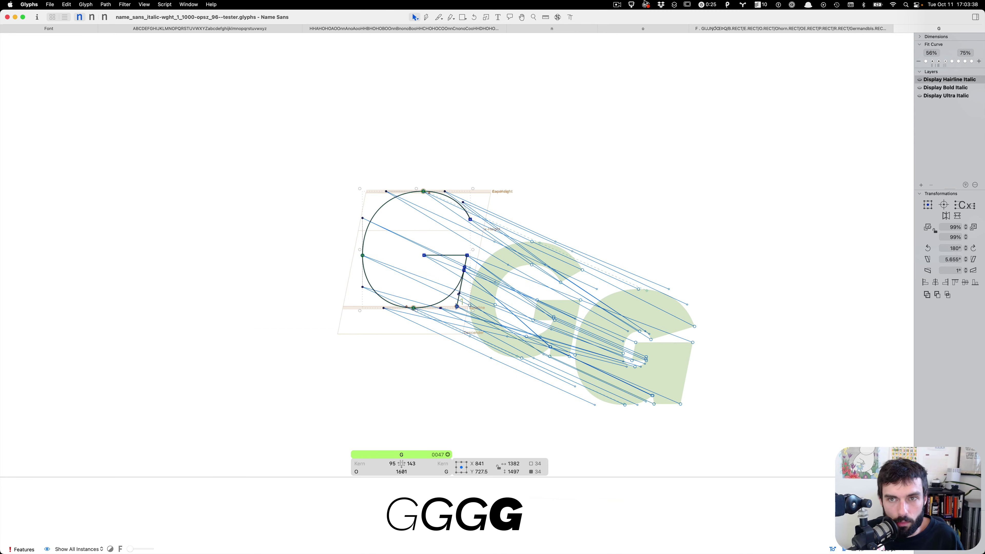
pyautogui.press('super+plus')
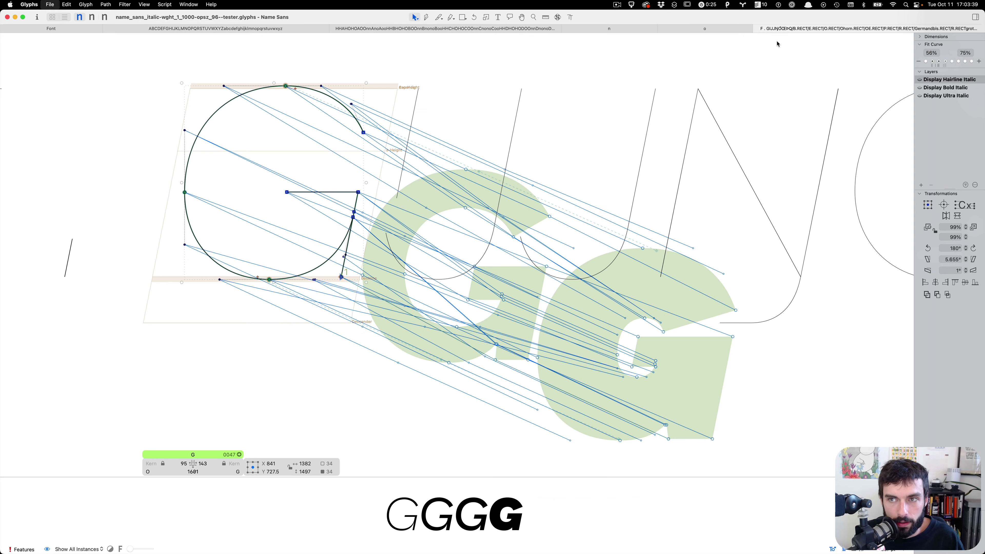
# Open the IJ glyph and compare it across the Ultra, Bold and Hairline masters
pyautogui.doubleClick(483, 161)
pyautogui.press('super+plus')
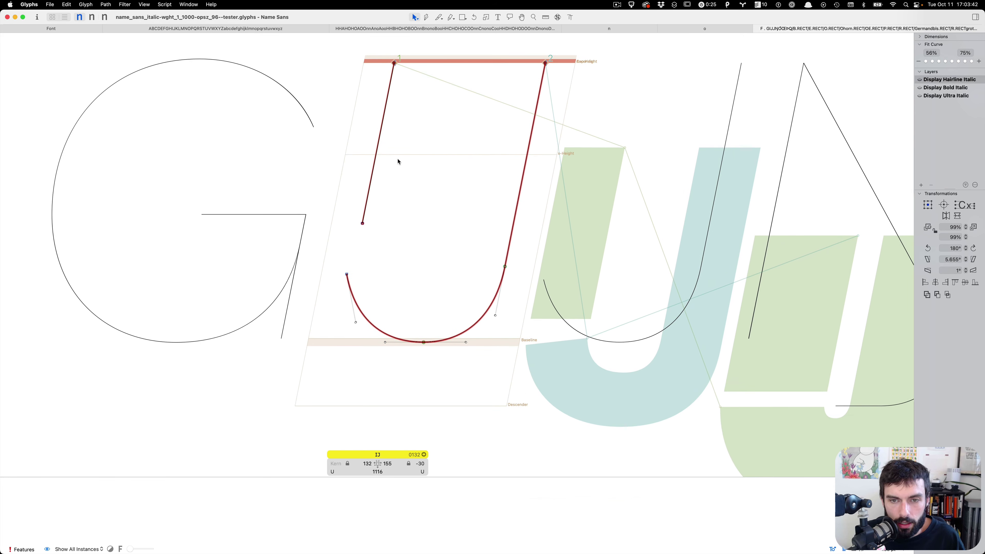
pyautogui.press('super+minus')
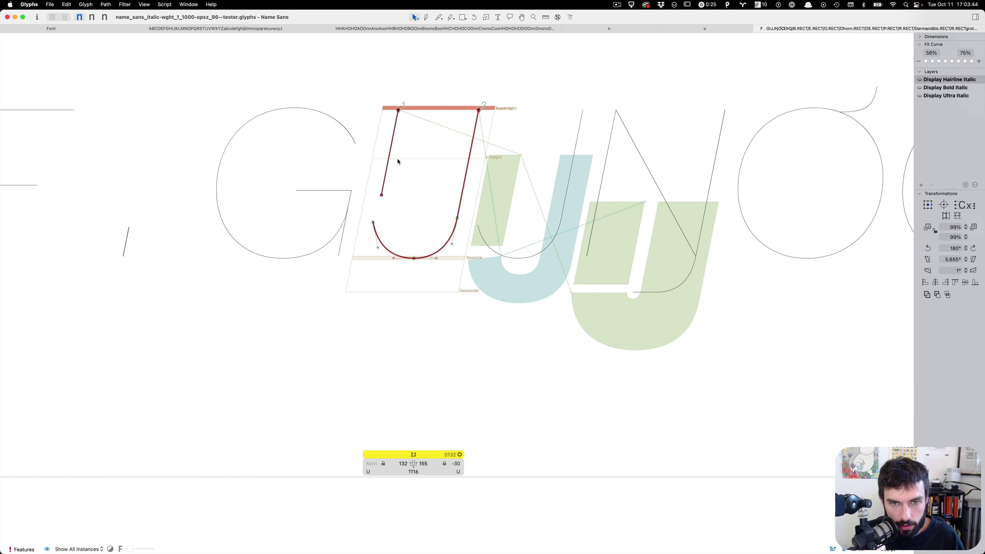
pyautogui.press('super+plus')
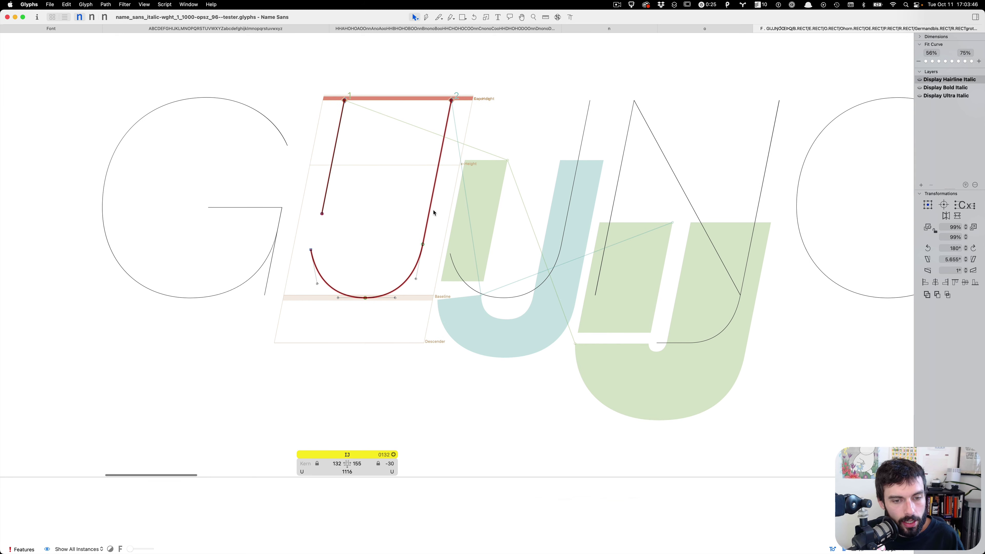
pyautogui.press('super+3')
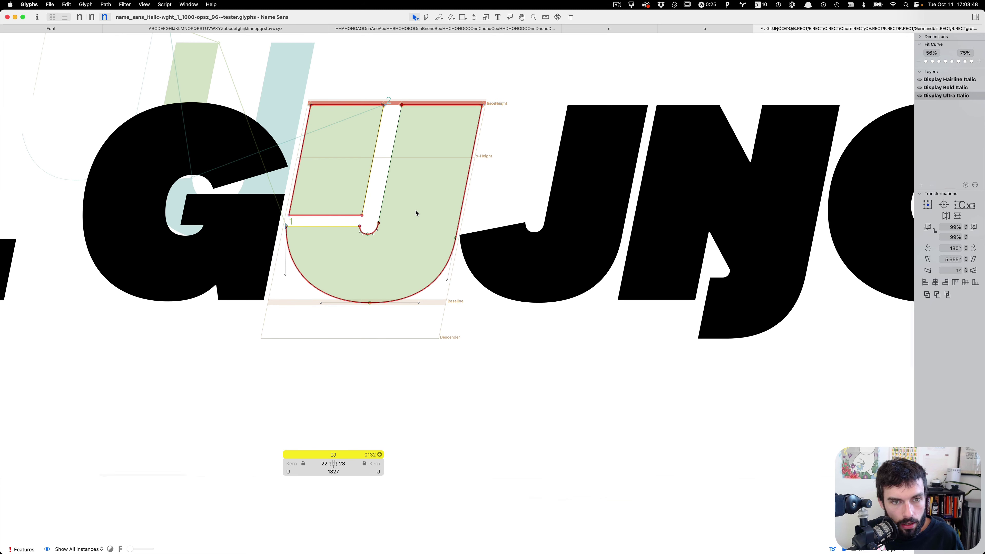
pyautogui.press('super+2')
pyautogui.press('super+1')
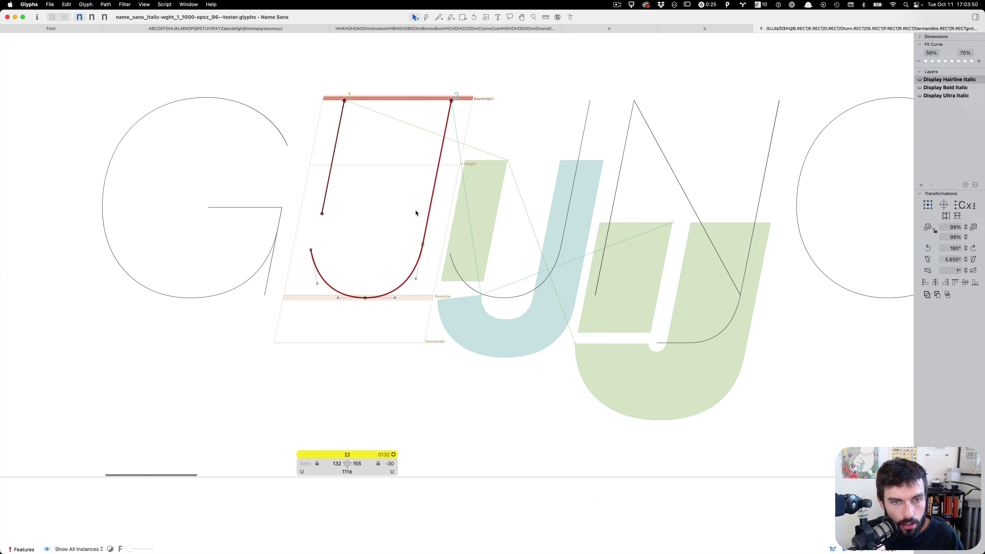
# Reorder the Ultra master's J shape in the Shape Order dialog and confirm it
pyautogui.press('ctrl+super+shift+o')
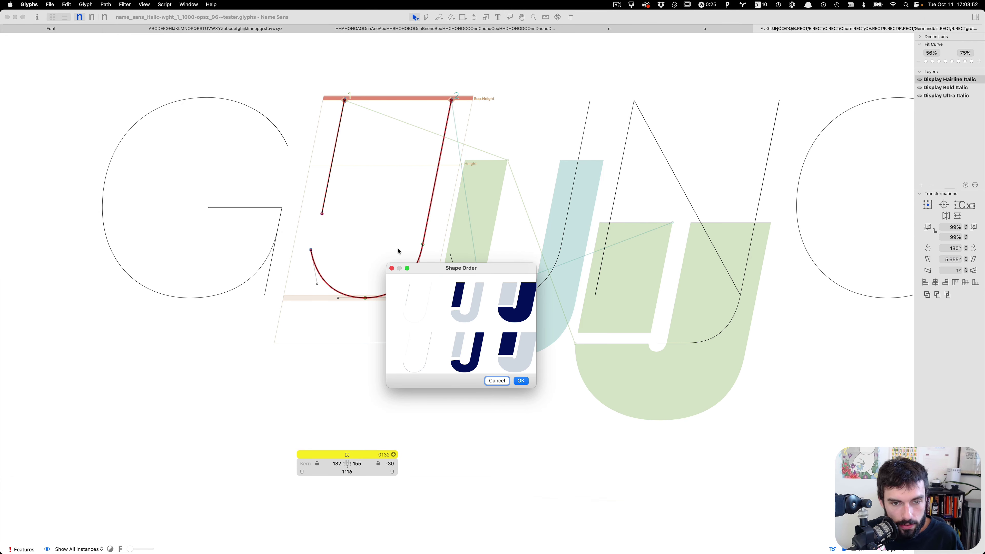
pyautogui.moveTo(535, 387); pyautogui.dragTo(599, 456)
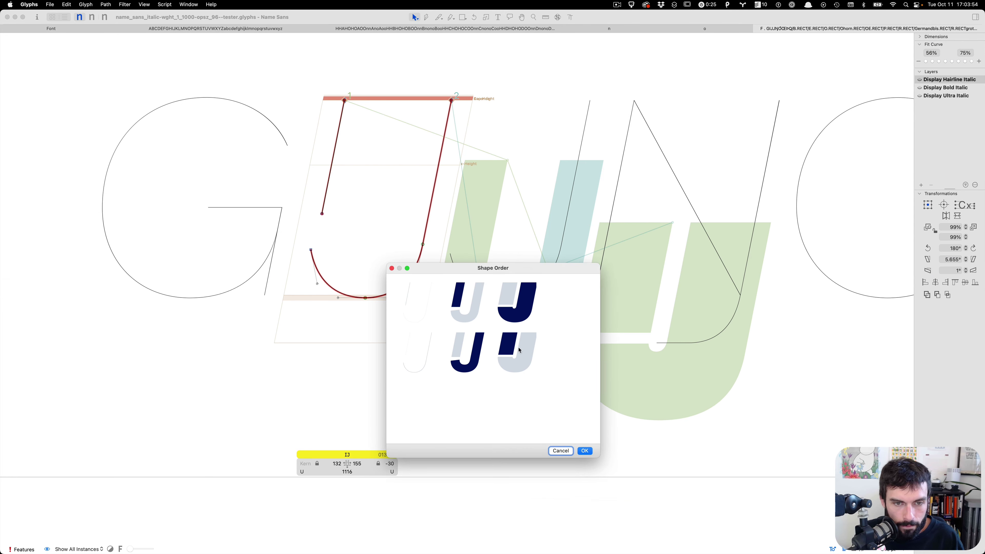
pyautogui.moveTo(520, 307); pyautogui.dragTo(521, 287)
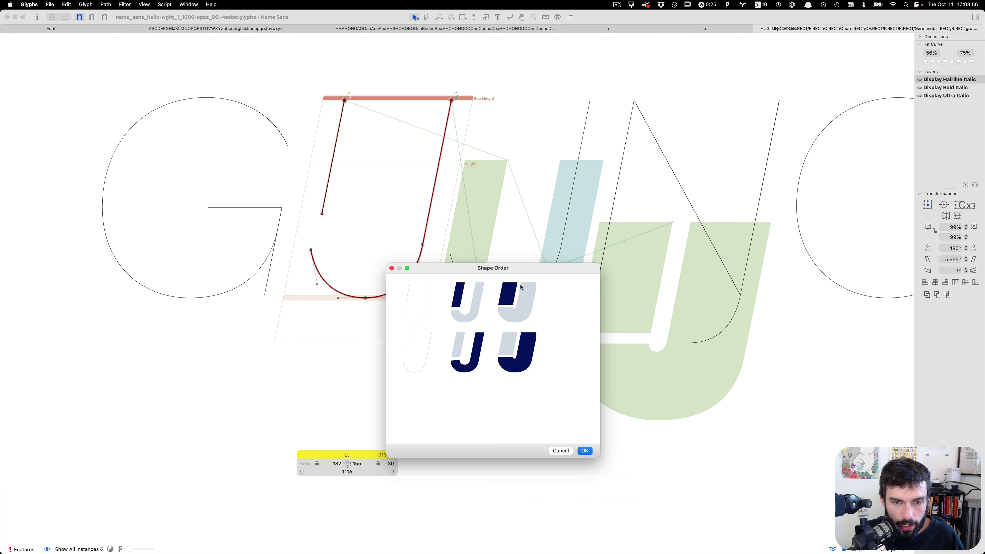
pyautogui.click(584, 451)
pyautogui.press('super+a')
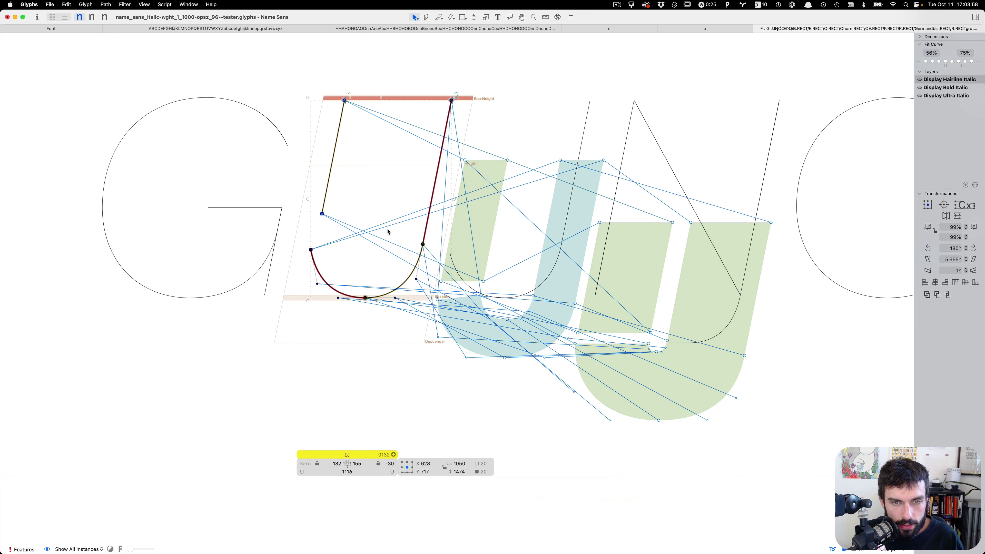
pyautogui.click(385, 229)
# Link the J's start point to the top-right corner nodes of the Bold and Ultra J
pyautogui.scroll(10, 465, 113)
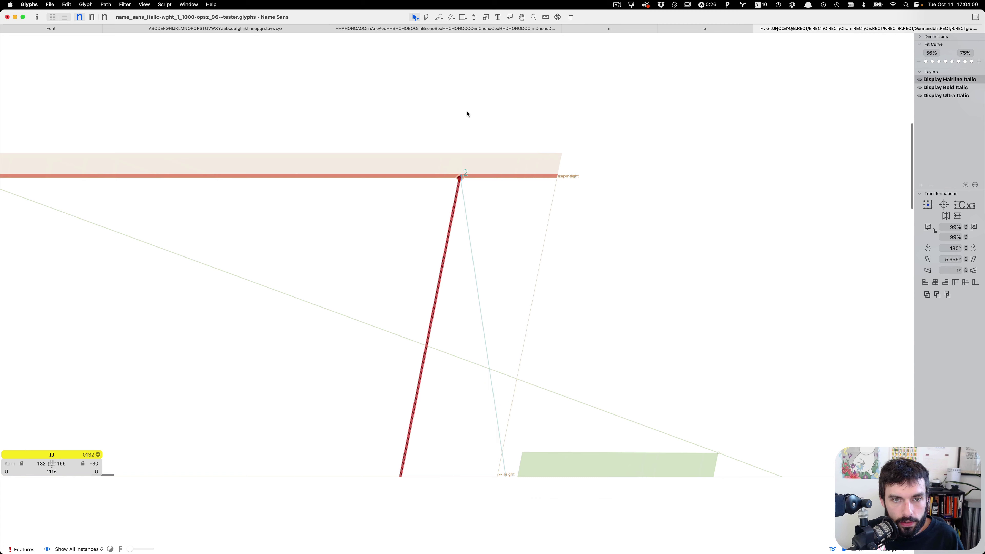
pyautogui.scroll(5, 468, 114)
pyautogui.scroll(-3, 469, 289)
pyautogui.hscroll(-3, 207, 270)
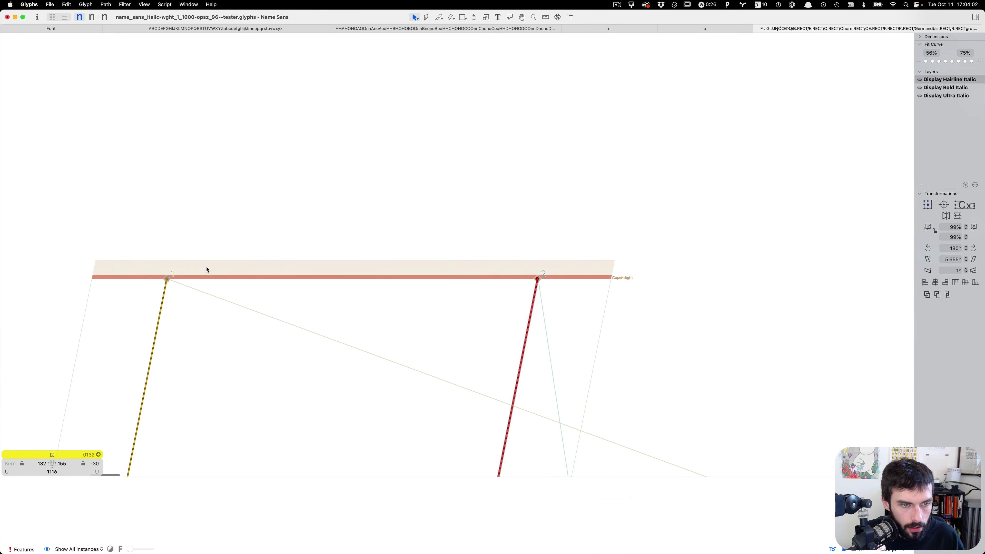
pyautogui.scroll(-5, 166, 279)
pyautogui.scroll(-3, 374, 304)
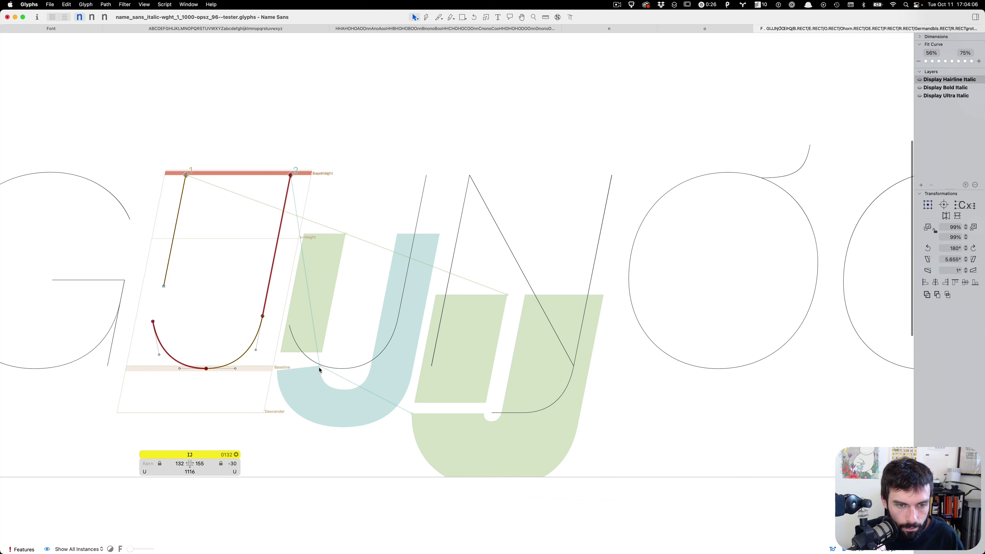
pyautogui.moveTo(319, 365); pyautogui.dragTo(441, 234)
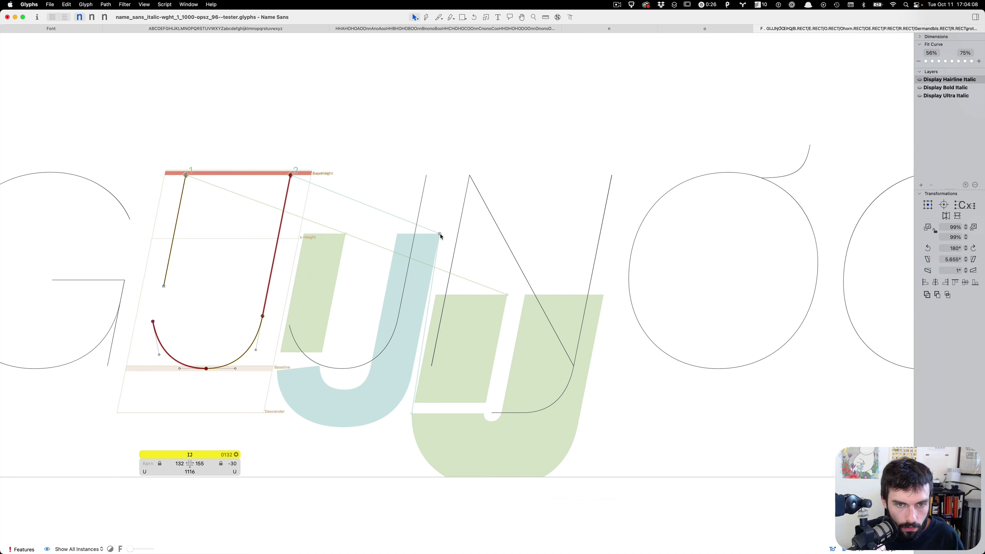
pyautogui.moveTo(412, 414); pyautogui.dragTo(604, 295)
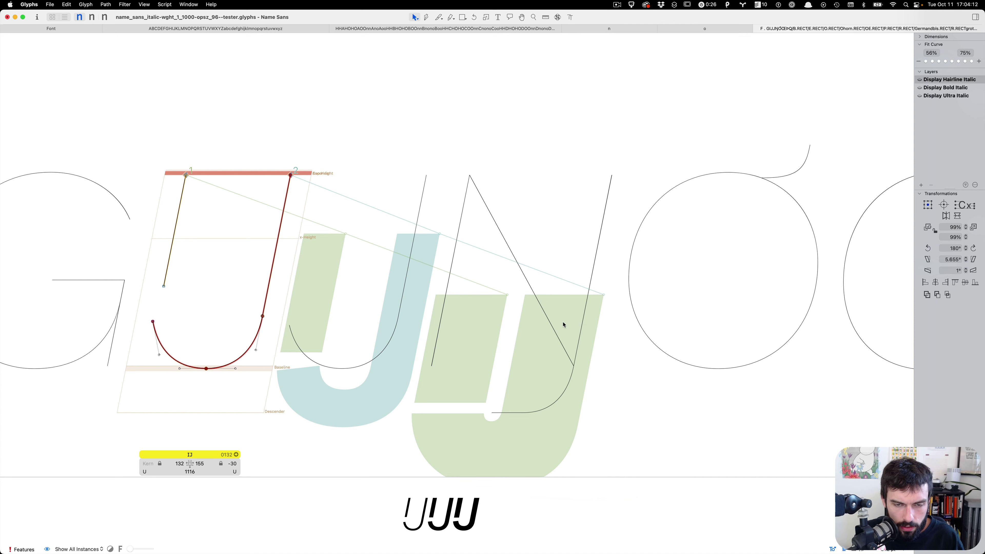
pyautogui.scroll(-4, 564, 325)
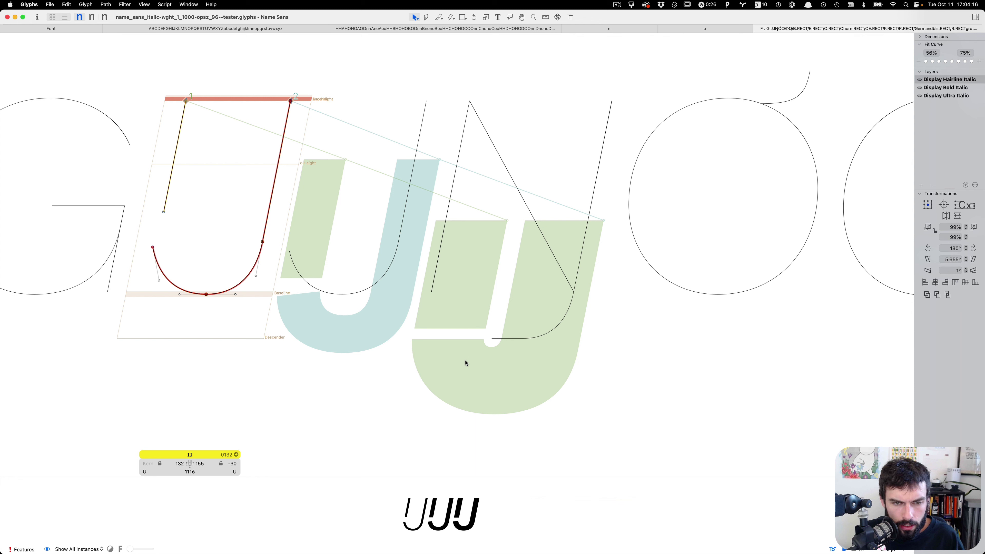
pyautogui.hscroll(1, 436, 321)
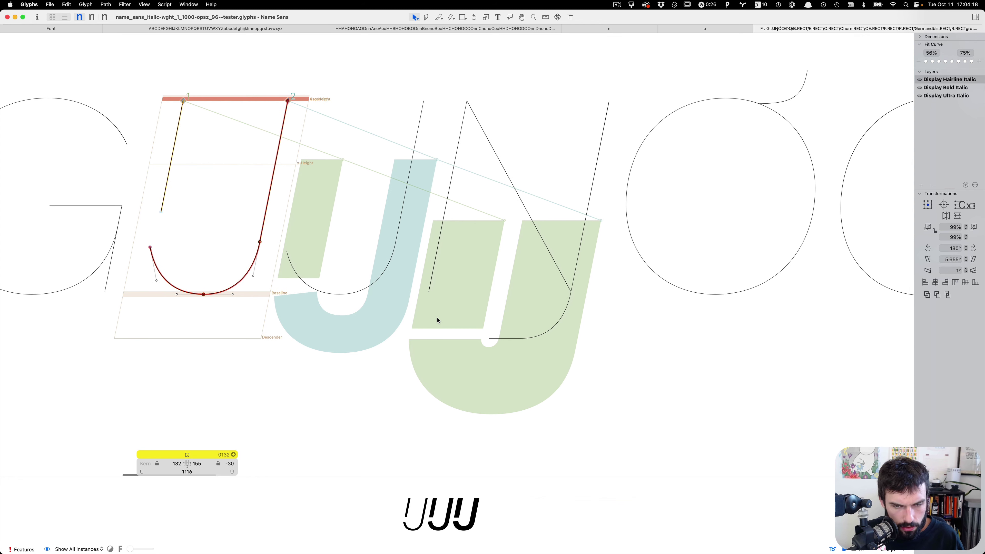
# Inspect the J's nodes in the Ultra master, panning around the outline
pyautogui.press('super+3')
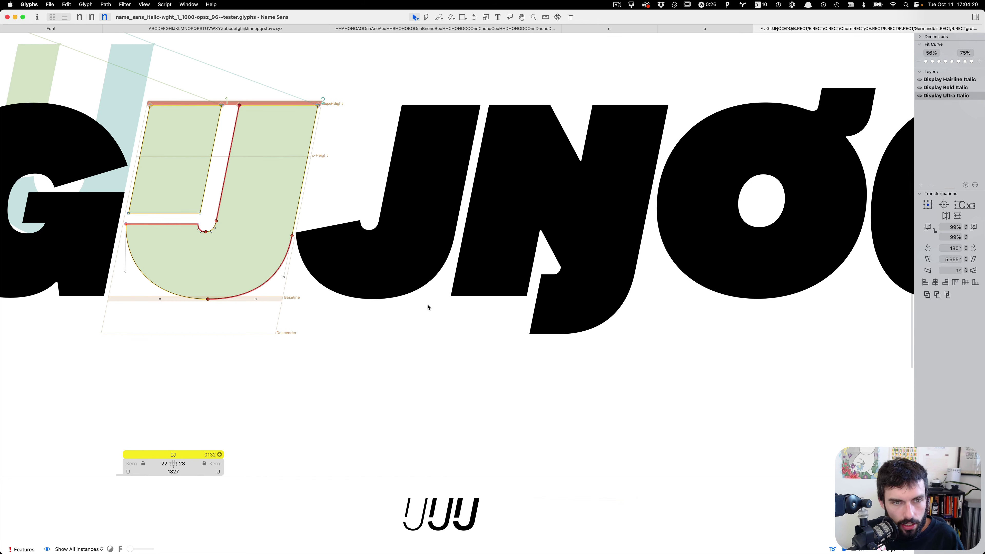
pyautogui.hscroll(-3, 264, 194)
pyautogui.scroll(5, 218, 169)
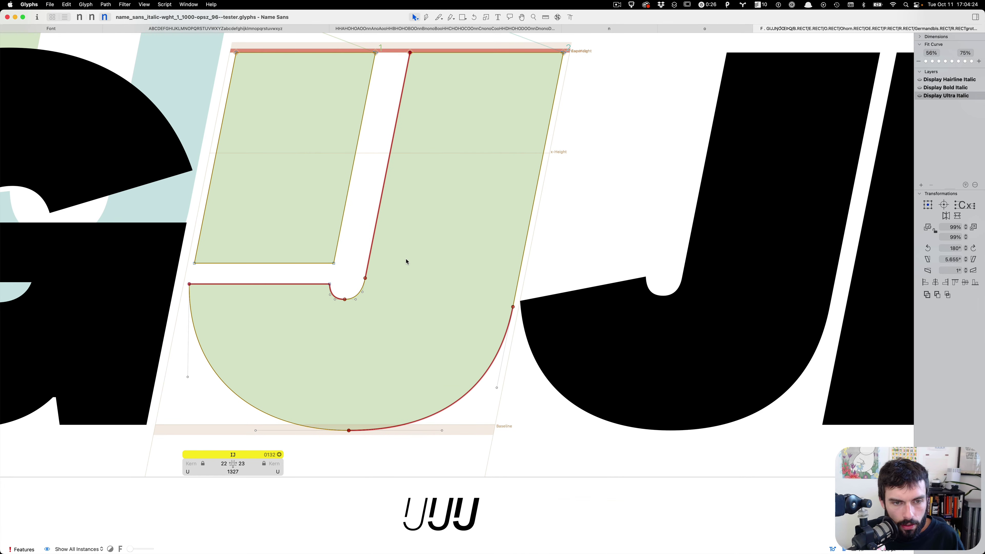
pyautogui.hscroll(1, 569, 58)
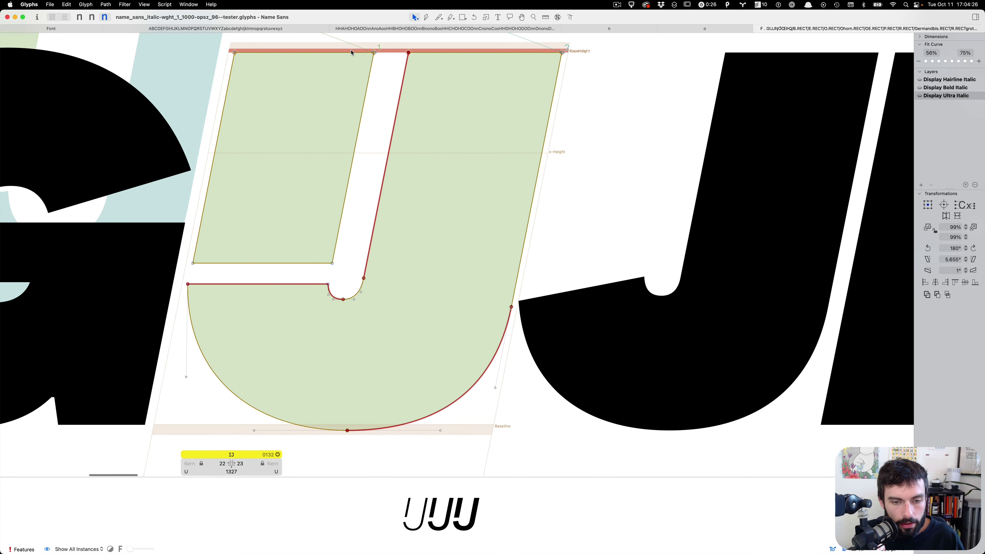
pyautogui.scroll(-5, 510, 175)
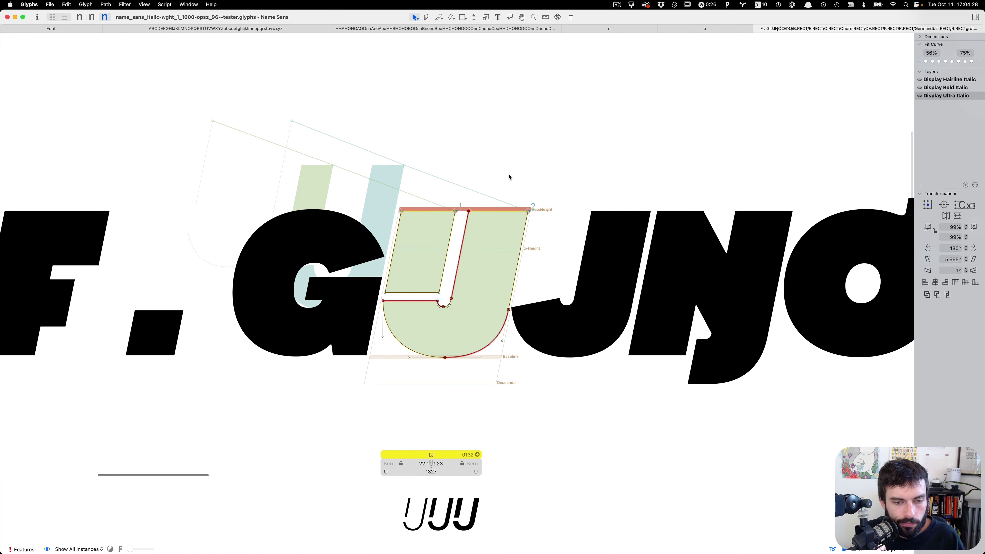
pyautogui.hscroll(2, 477, 299)
pyautogui.scroll(3, 456, 312)
# Cycle through the Hairline, Bold and Ultra masters to compare the J's interpolation lines
pyautogui.press('cmd+2')
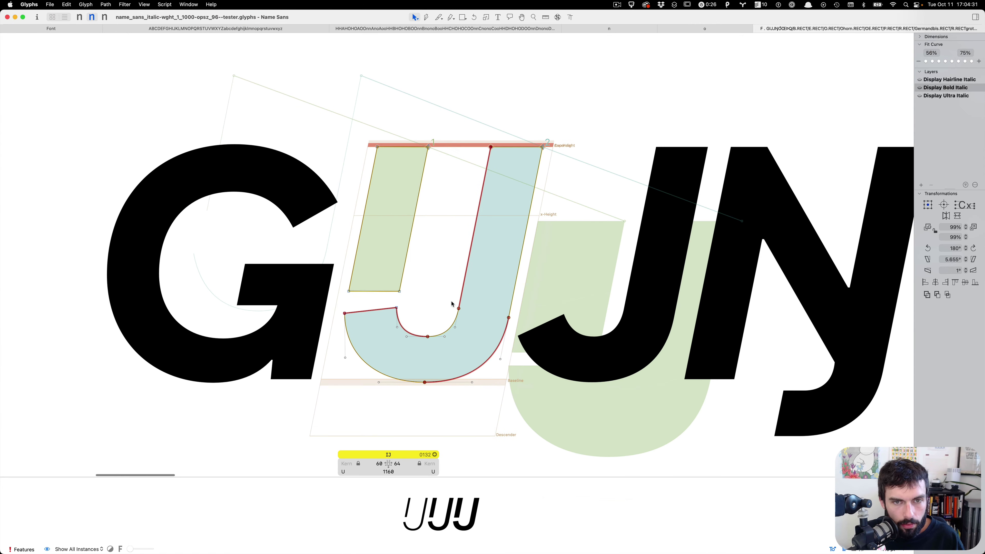
pyautogui.press('cmd+1')
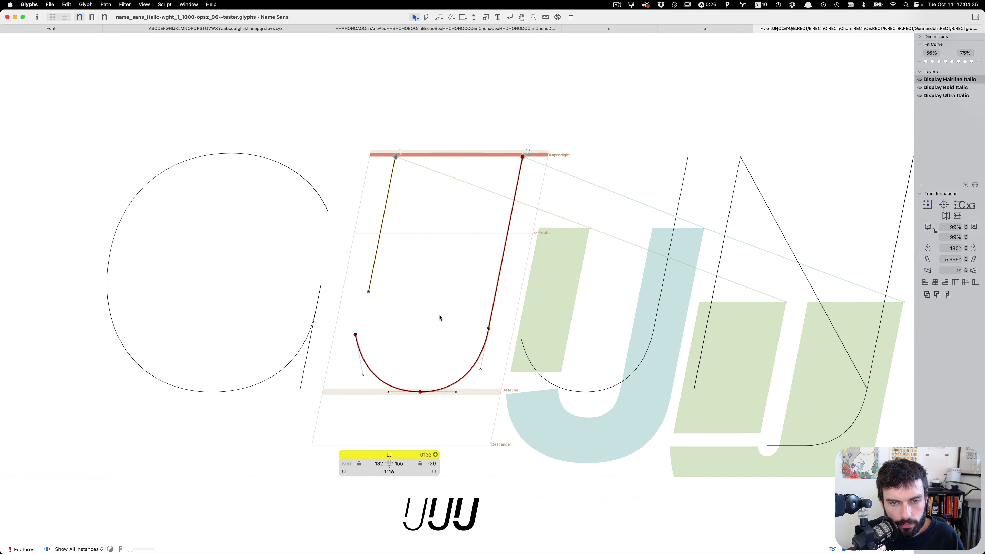
pyautogui.press('super+2')
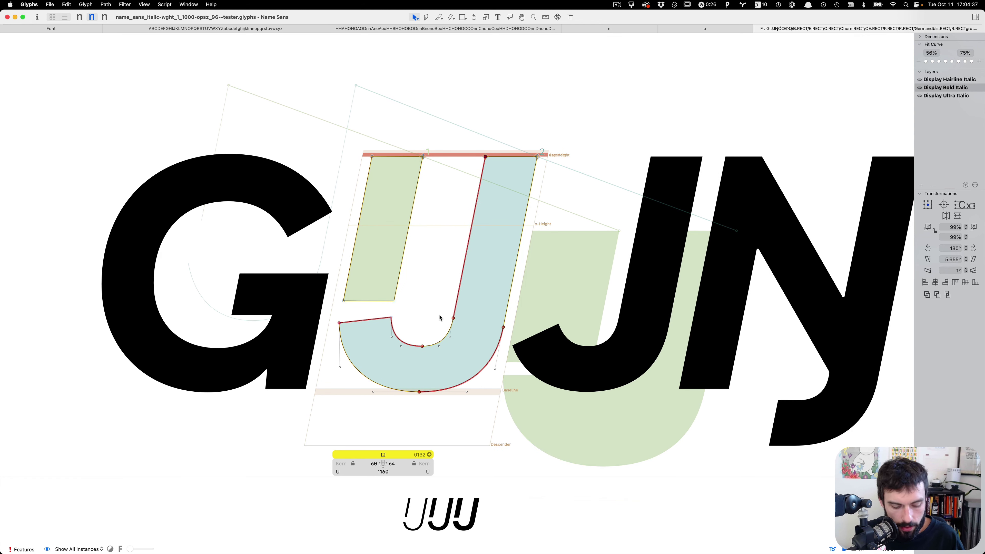
pyautogui.press('super+3')
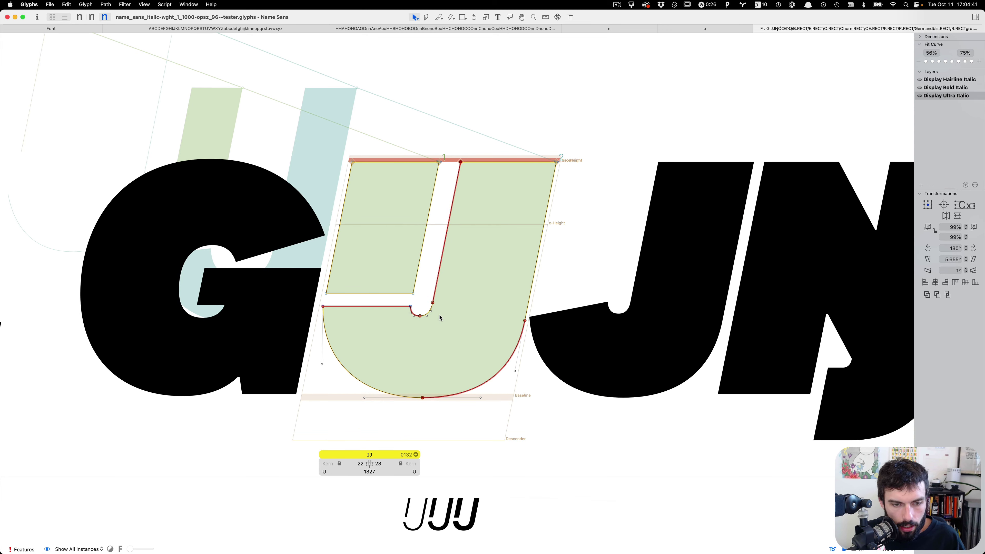
pyautogui.press('super+2')
pyautogui.press('super+1')
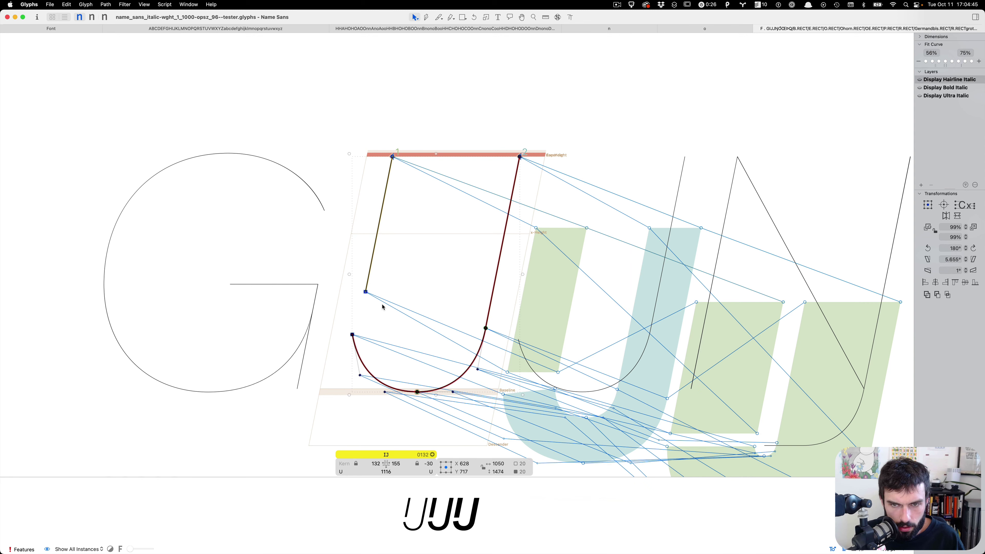
pyautogui.scroll(-5, 382, 306)
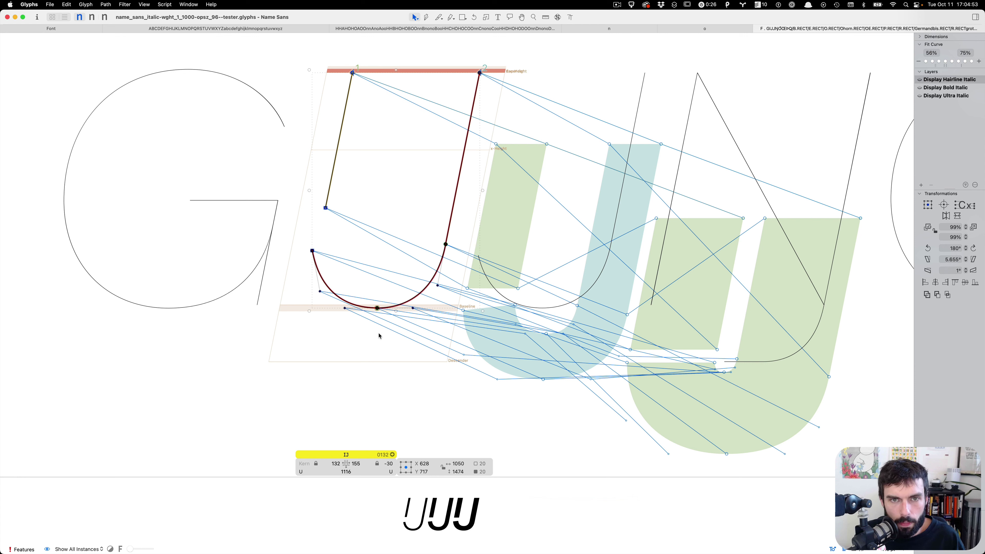
# Flick between the Bold and Ultra Italic masters to compare the J's shapes
pyautogui.click(395, 228)
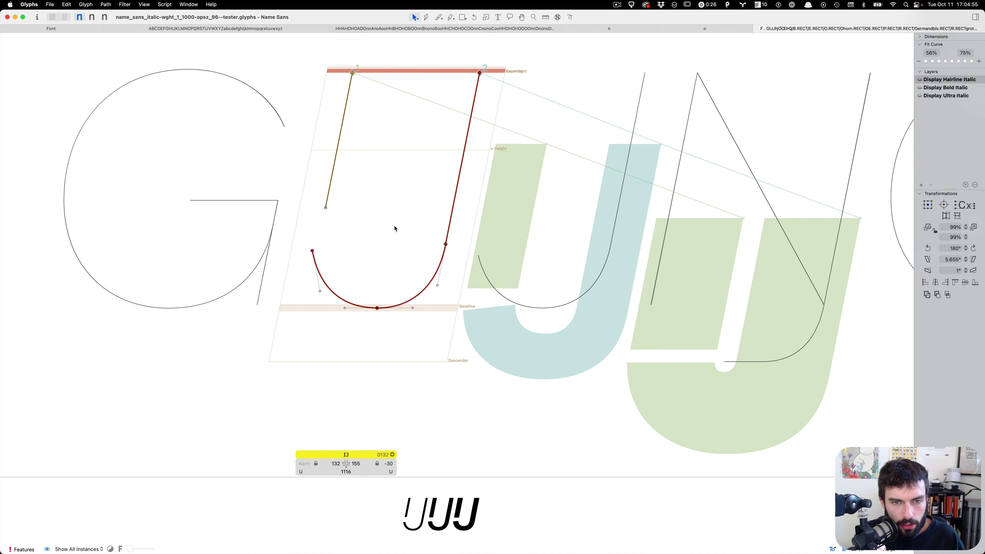
pyautogui.press('super+2')
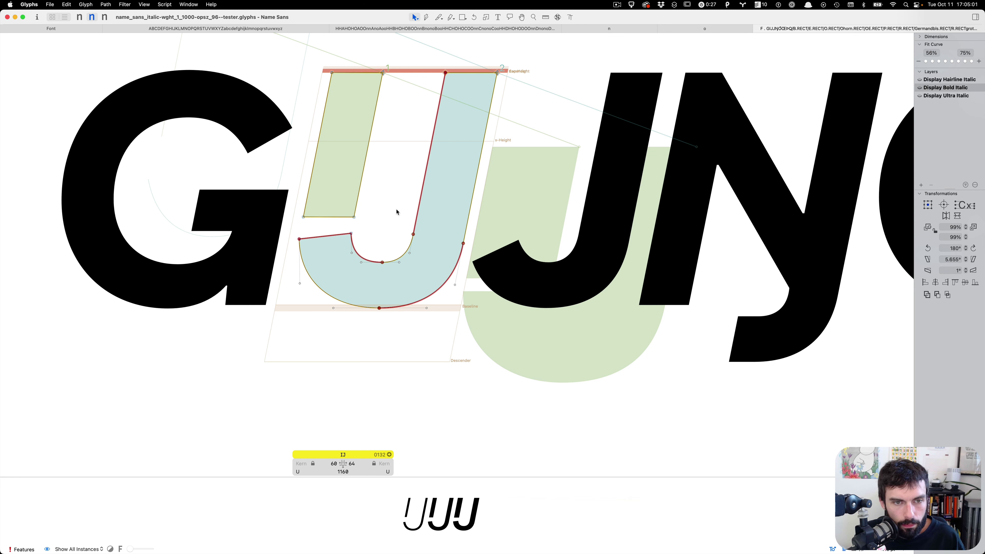
pyautogui.press('super+3')
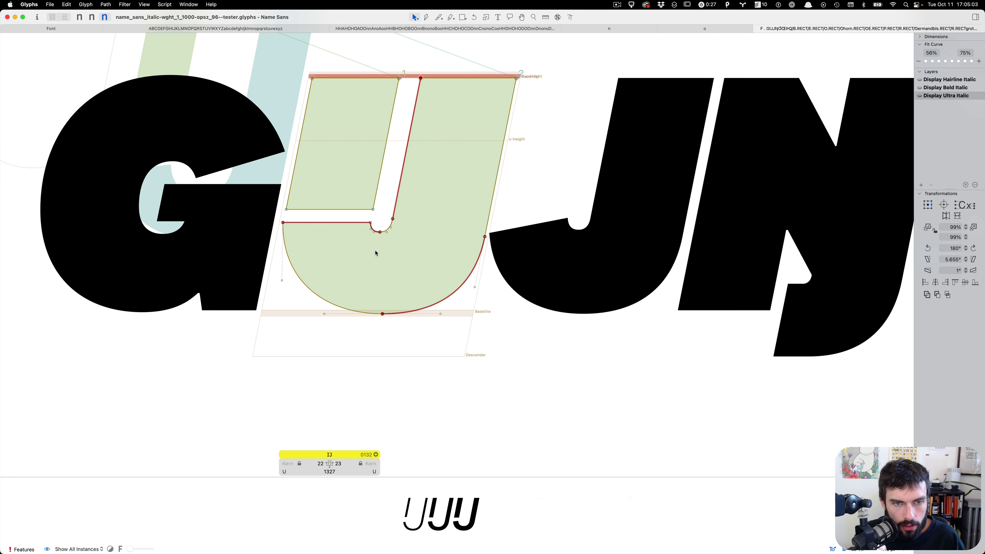
pyautogui.press('super+2')
pyautogui.press('super+3')
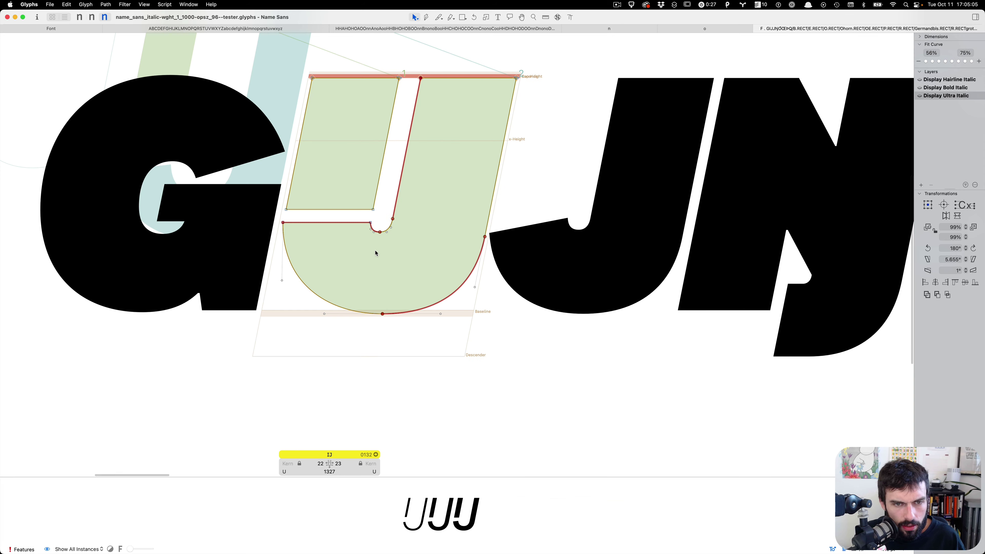
pyautogui.press('super+2')
pyautogui.press('super+3')
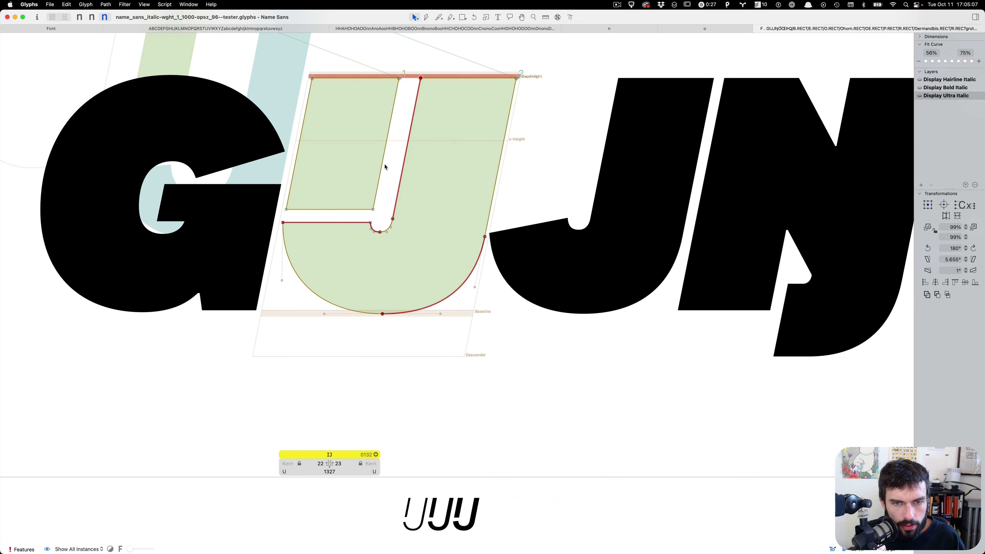
pyautogui.scroll(2, 385, 167)
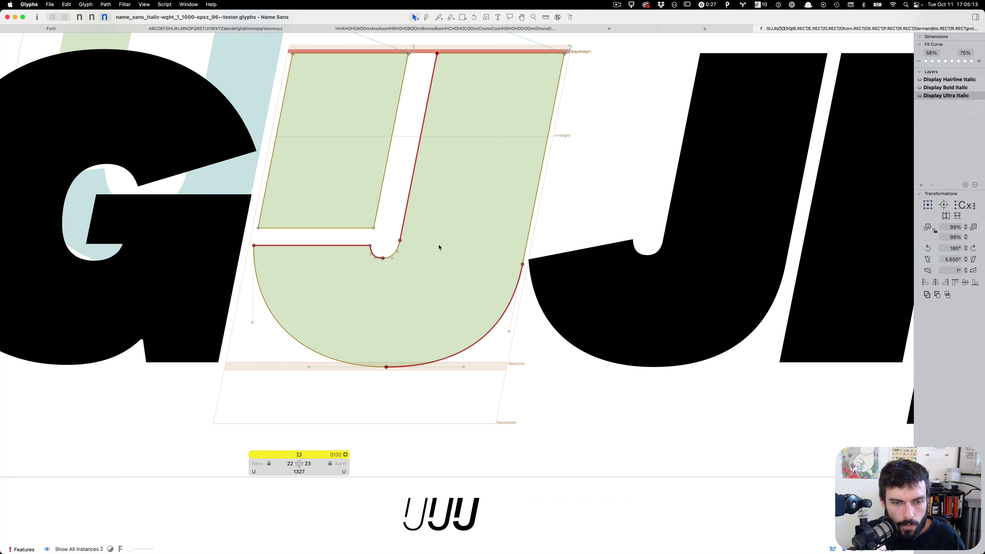
pyautogui.hscroll(1, 414, 315)
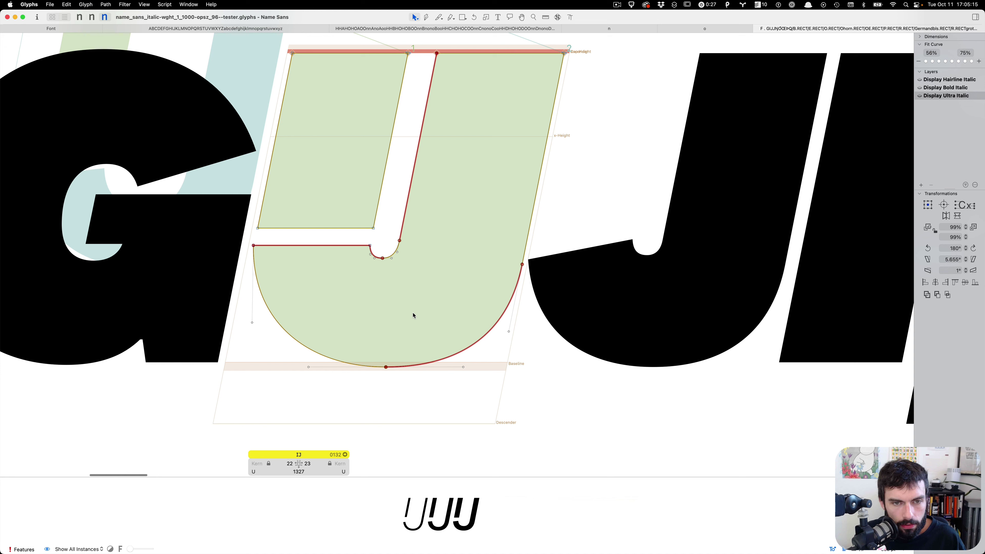
# Preview the glyphs filled, then add spaces around IJ in the test line
pyautogui.press('space')
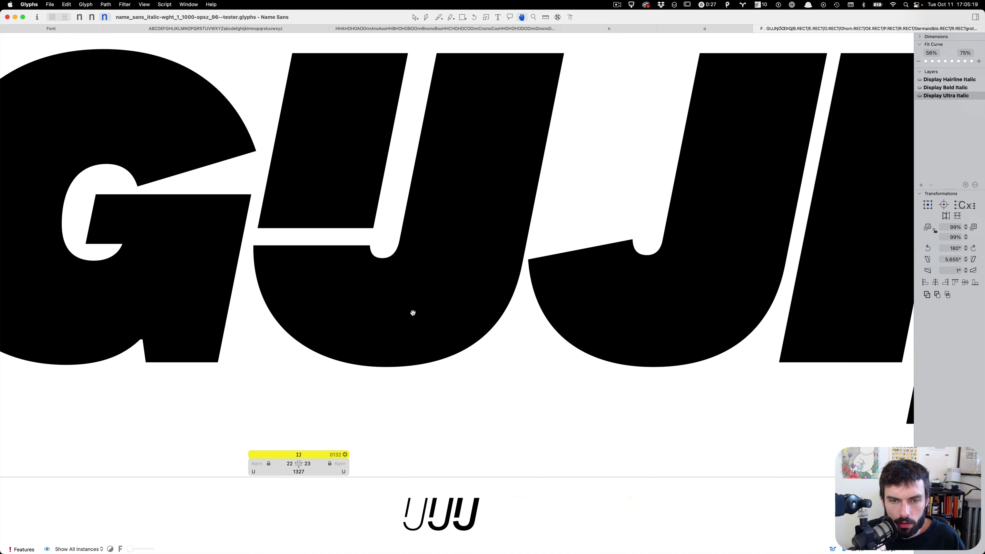
pyautogui.press('t')
pyautogui.press('super+minus')
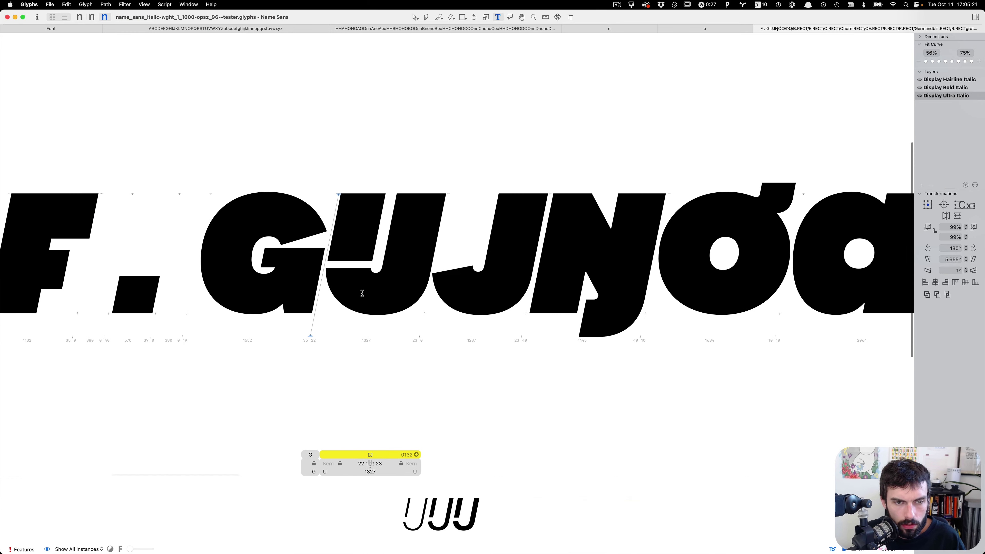
pyautogui.press('Right')
# Open IJ in Ultra Italic and cut and paste back all of its outlines
pyautogui.doubleClick(444, 259)
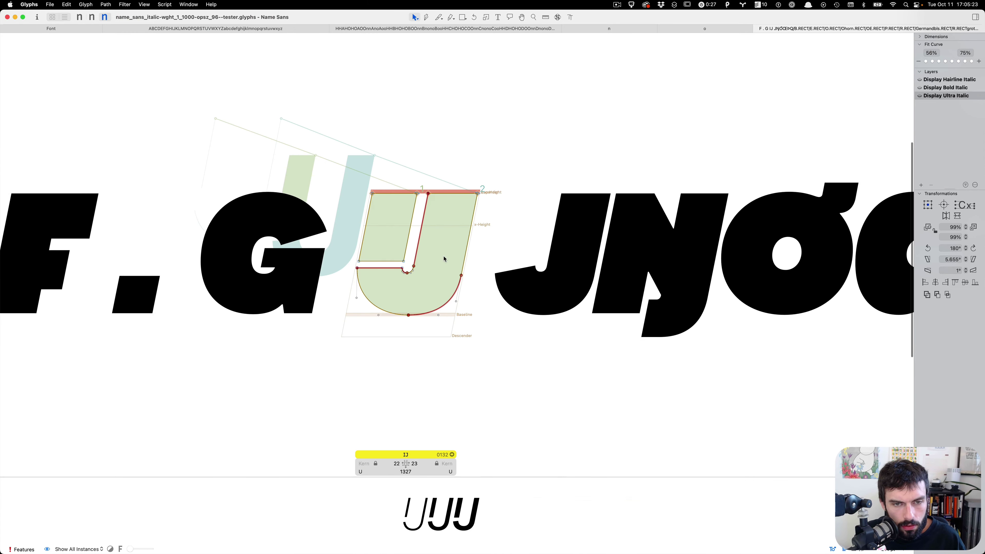
pyautogui.press('super+plus')
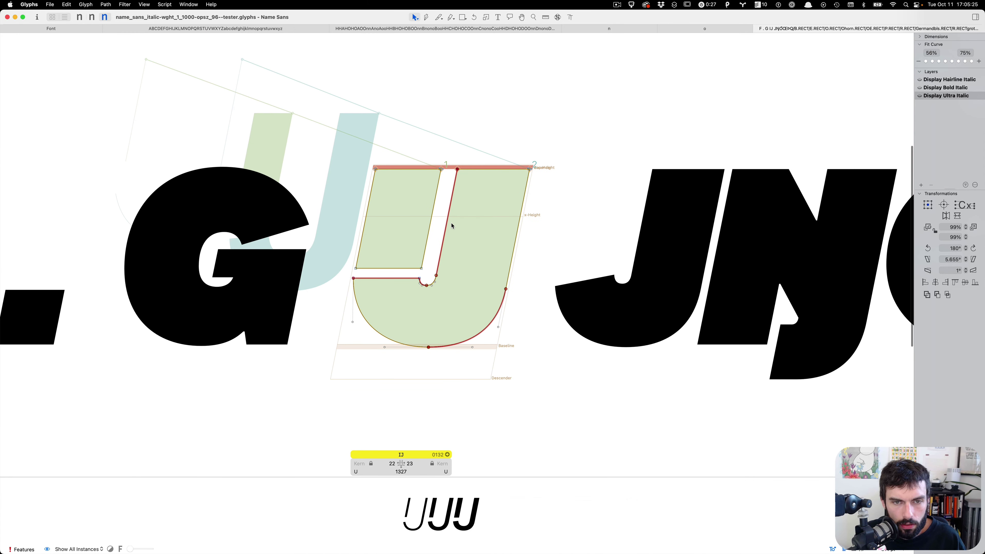
pyautogui.press('super+a')
pyautogui.press('super+x')
pyautogui.press('super+v')
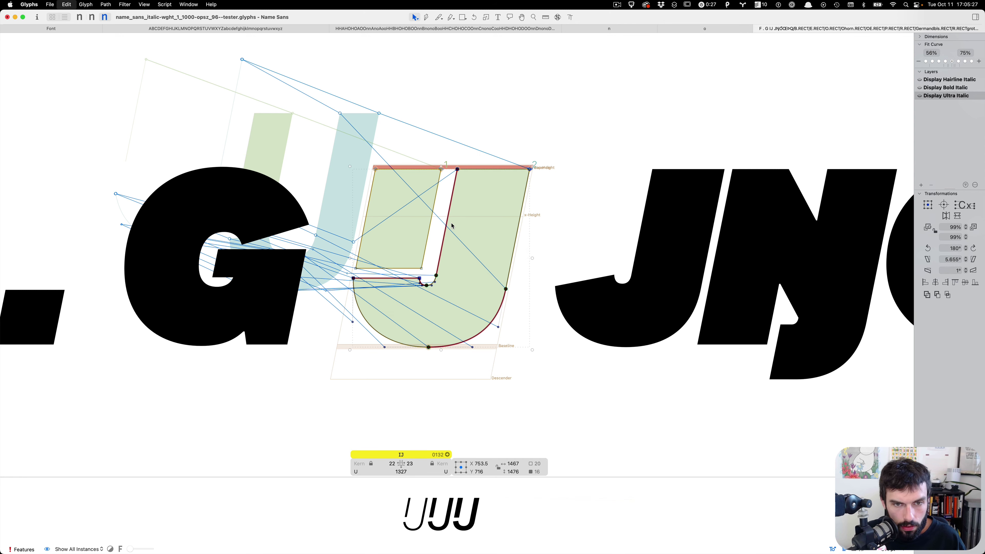
pyautogui.click(461, 244)
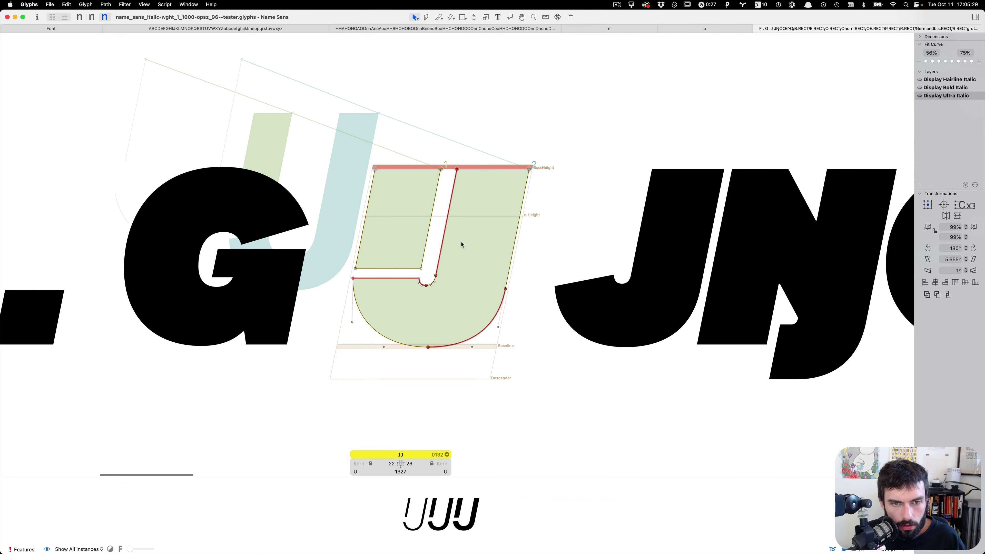
# Cut and paste back the I contour, then the J contour, to reorder the shapes
pyautogui.press('super+plus')
pyautogui.click(426, 248)
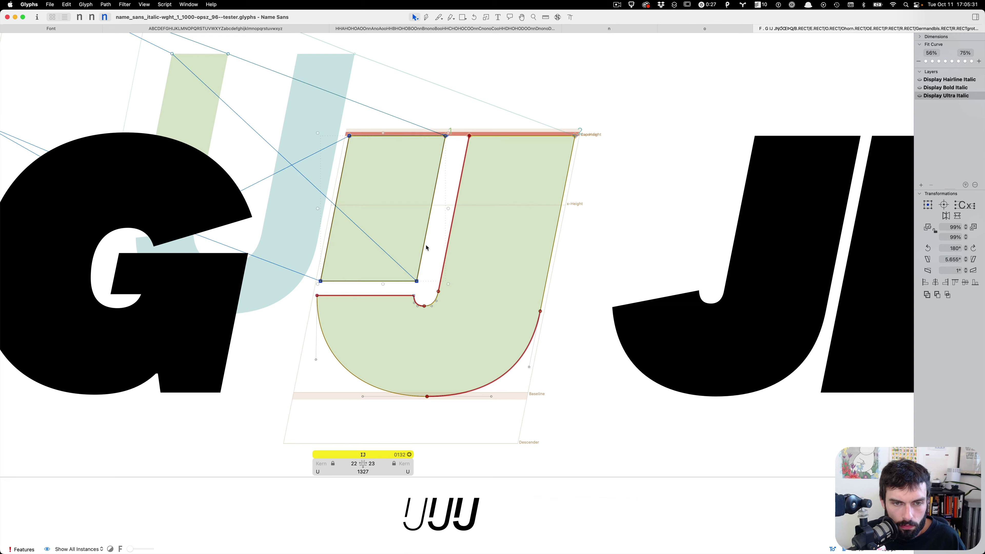
pyautogui.press('super+x')
pyautogui.press('super+v')
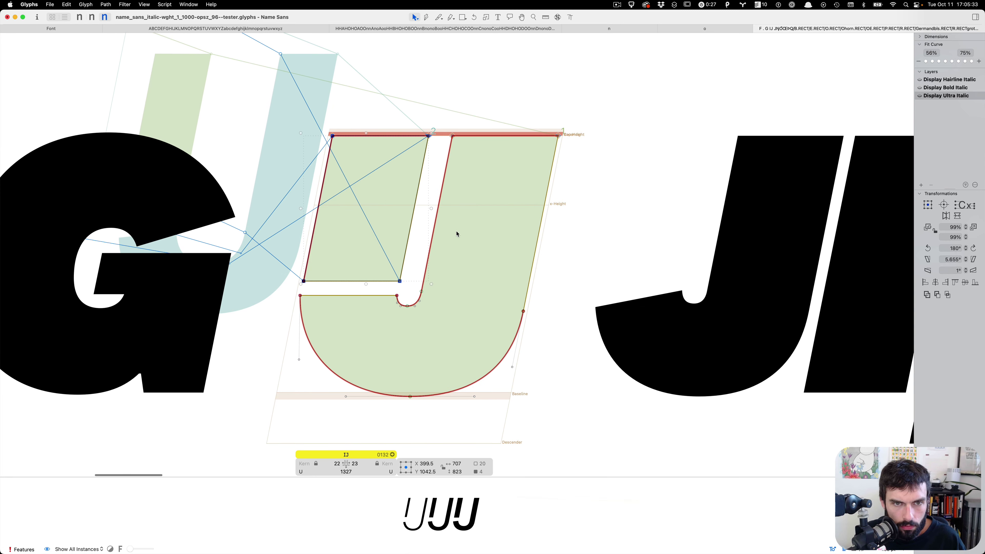
pyautogui.scroll(-3, 457, 234)
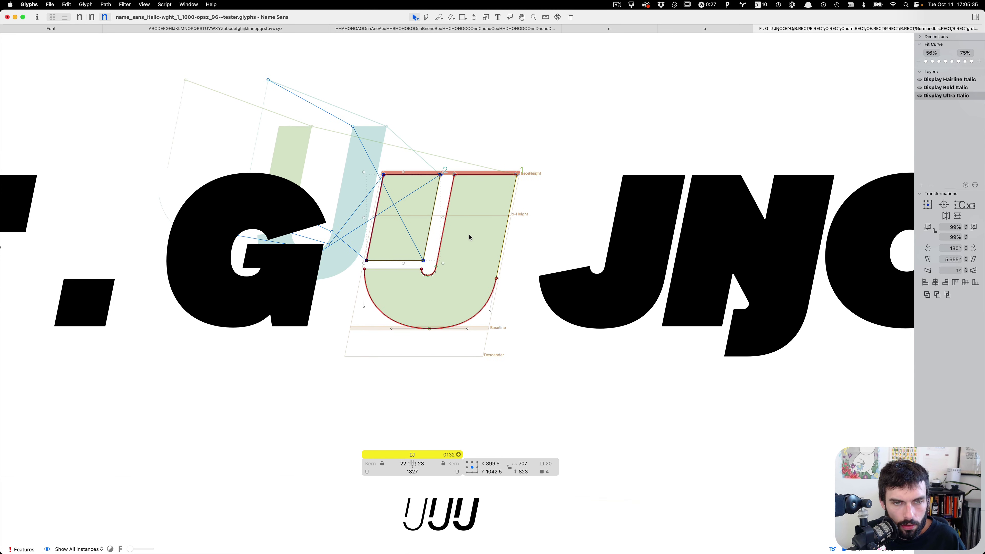
pyautogui.scroll(2, 412, 189)
pyautogui.press('super+shift+o')
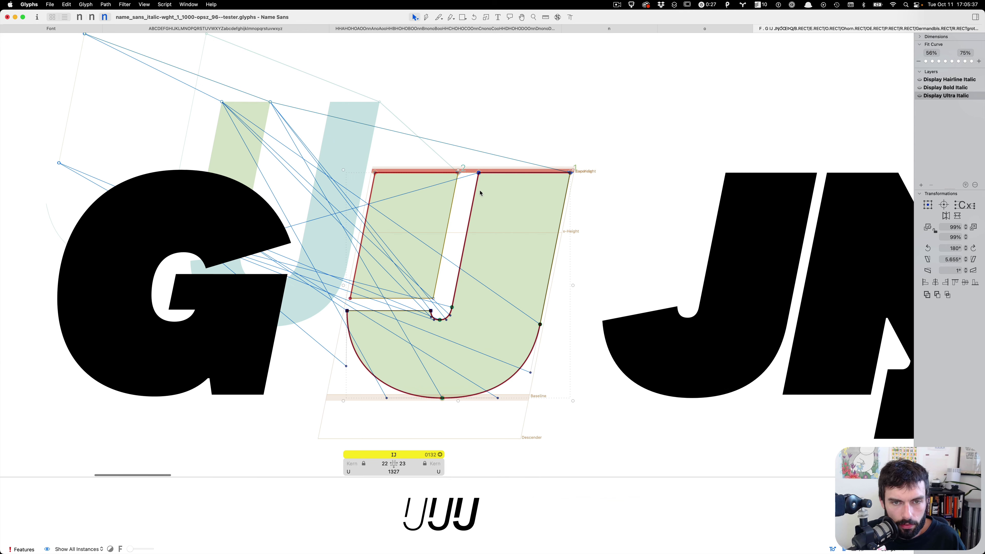
pyautogui.press('super+z')
pyautogui.press('super+a')
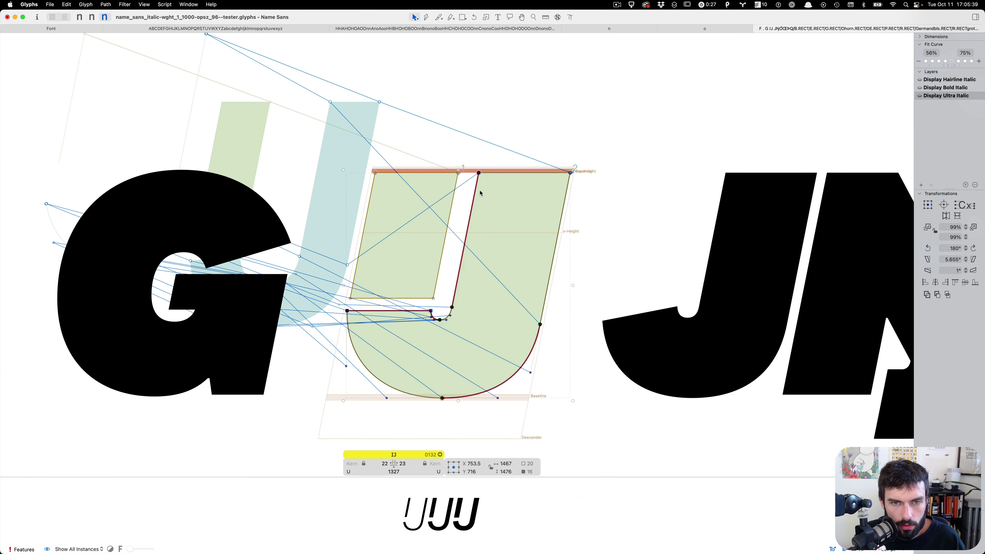
pyautogui.click(490, 226)
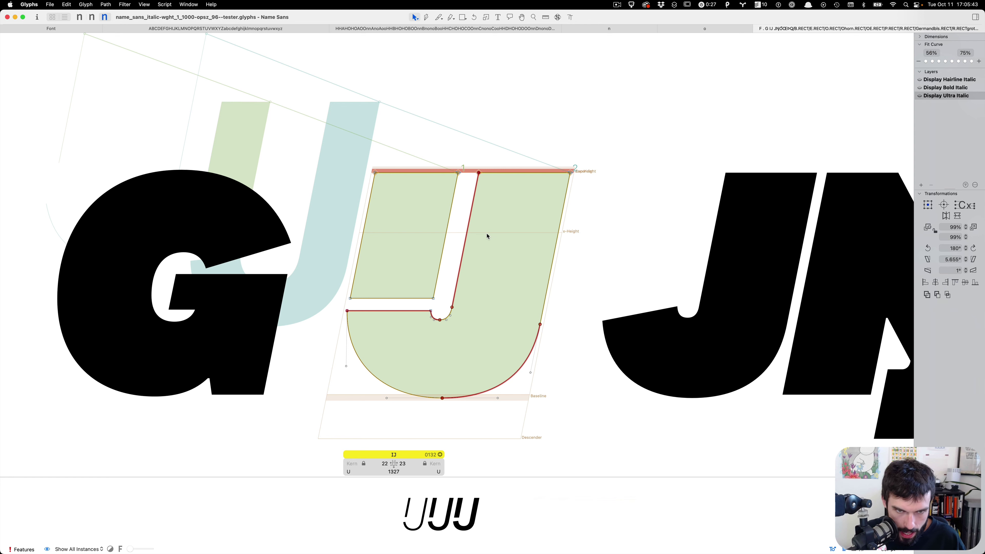
# Switch between the Hairline, Bold and Ultra Italic masters to verify the new shape order
pyautogui.press('super+1')
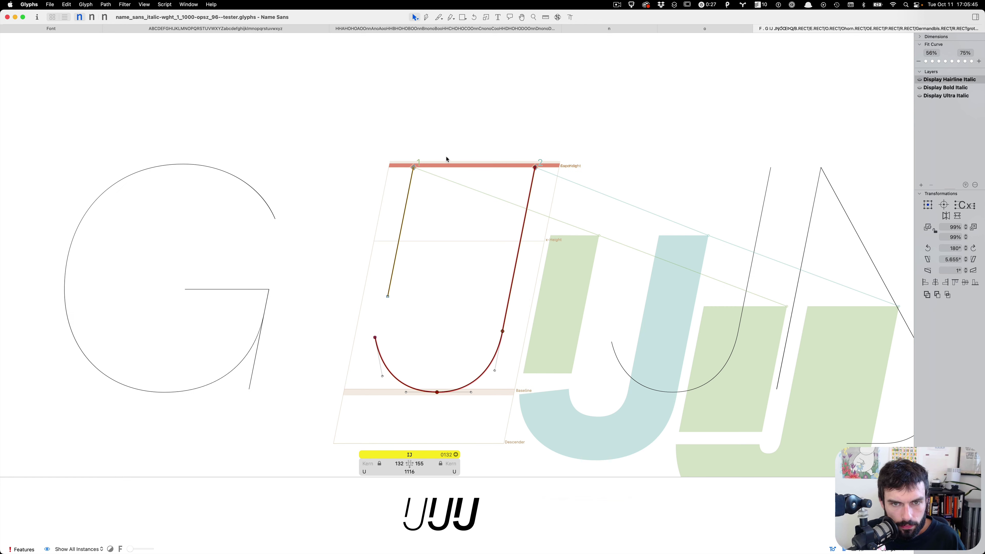
pyautogui.press('super+3')
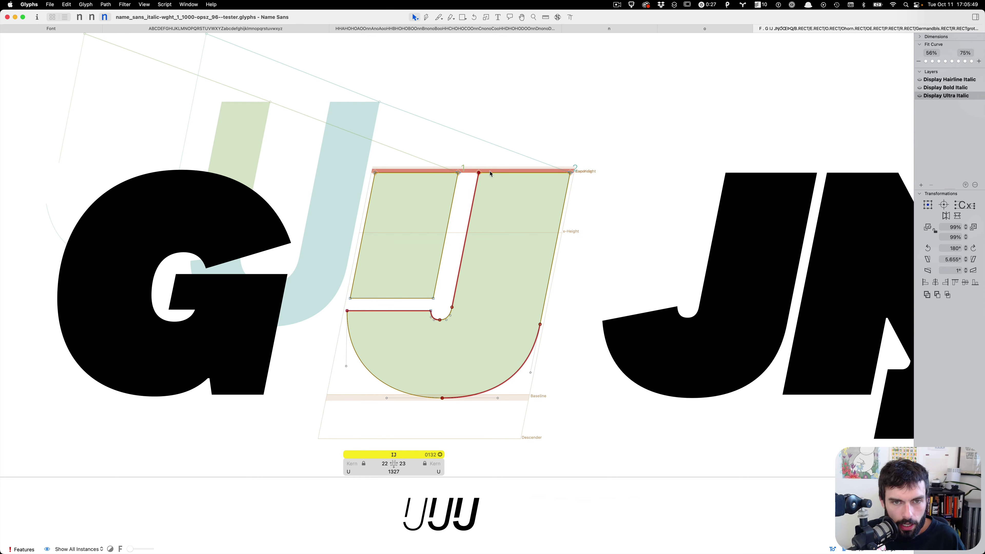
pyautogui.press('super+2')
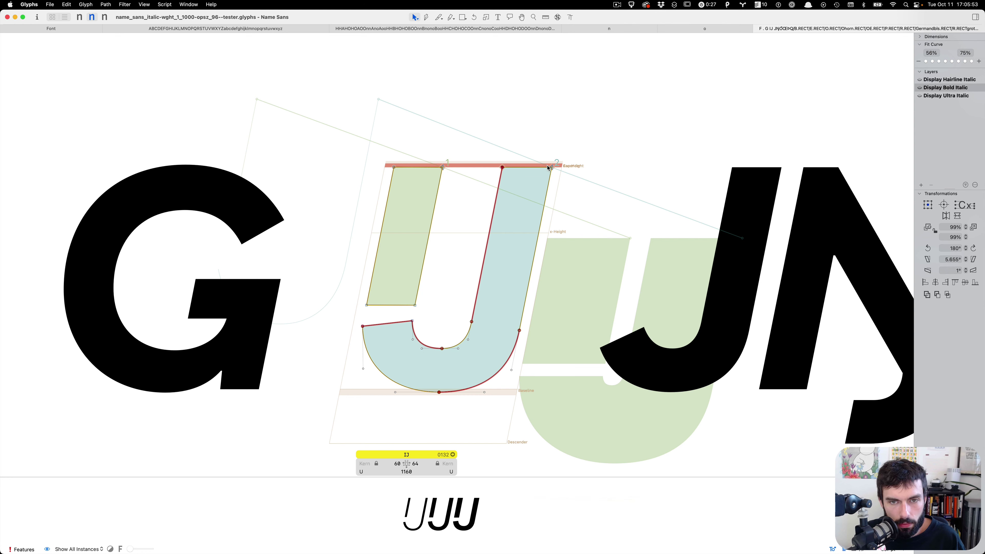
pyautogui.press('super+3')
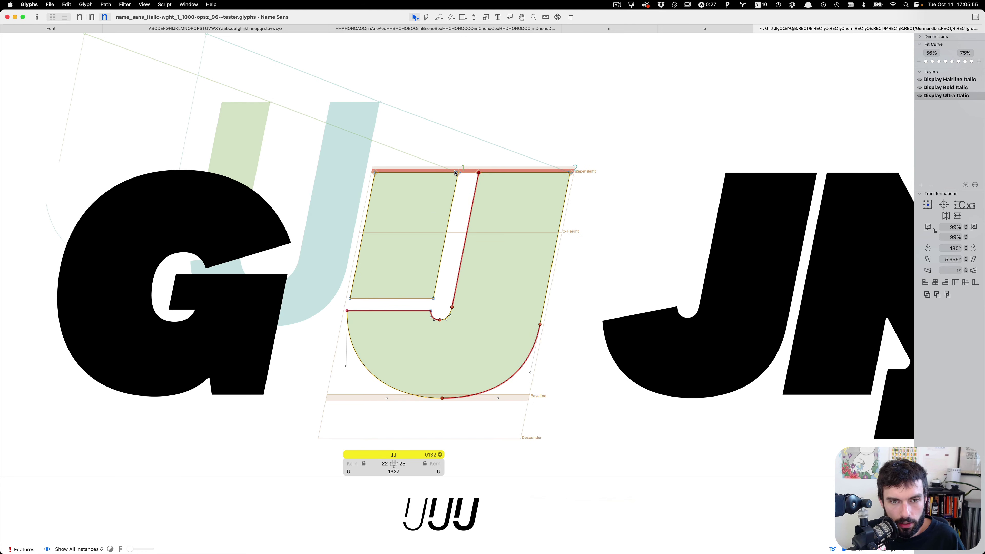
pyautogui.scroll(2, 456, 173)
# Reverse the Ultra Italic J contour's direction and preview the test line as filled letters
pyautogui.press('super+a')
pyautogui.rightClick(511, 212)
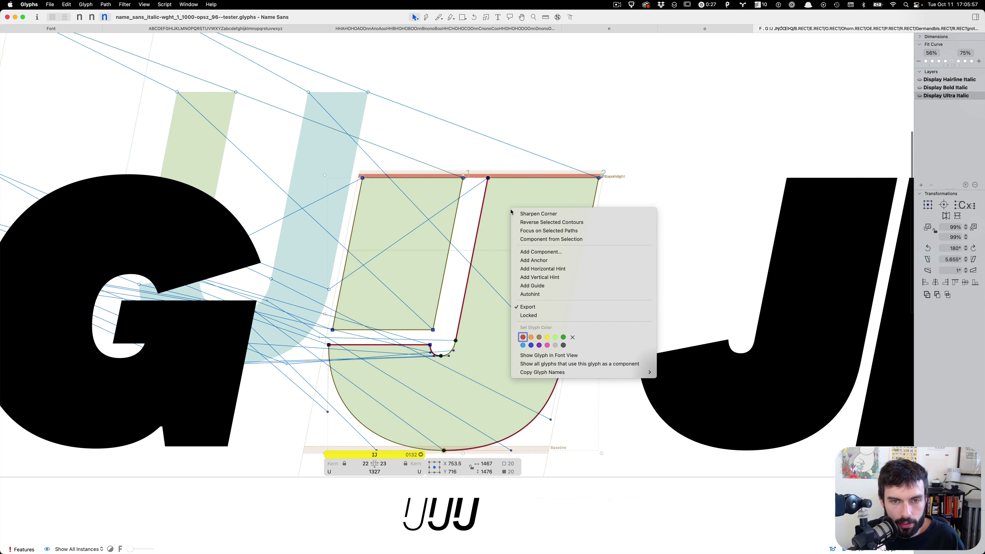
pyautogui.click(521, 222)
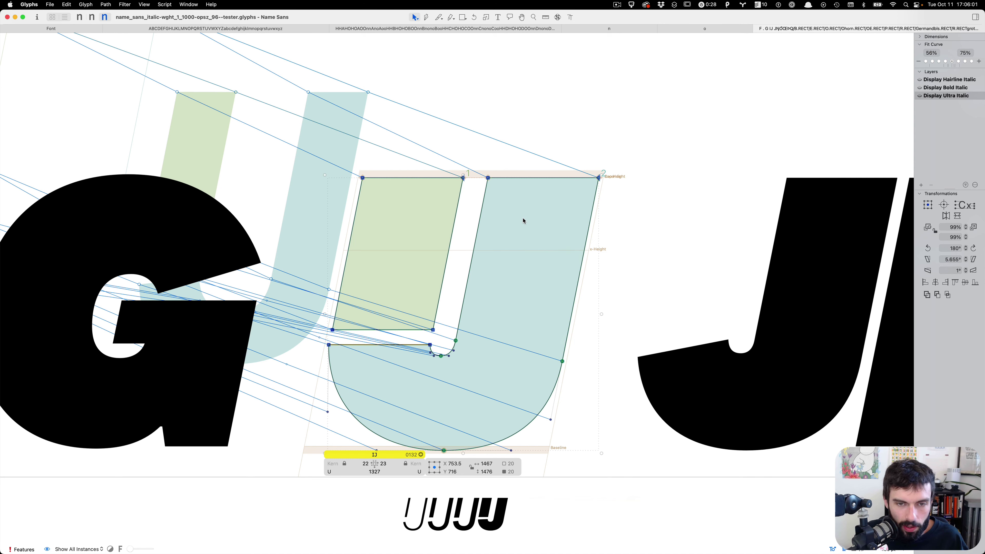
pyautogui.scroll(-5, 523, 220)
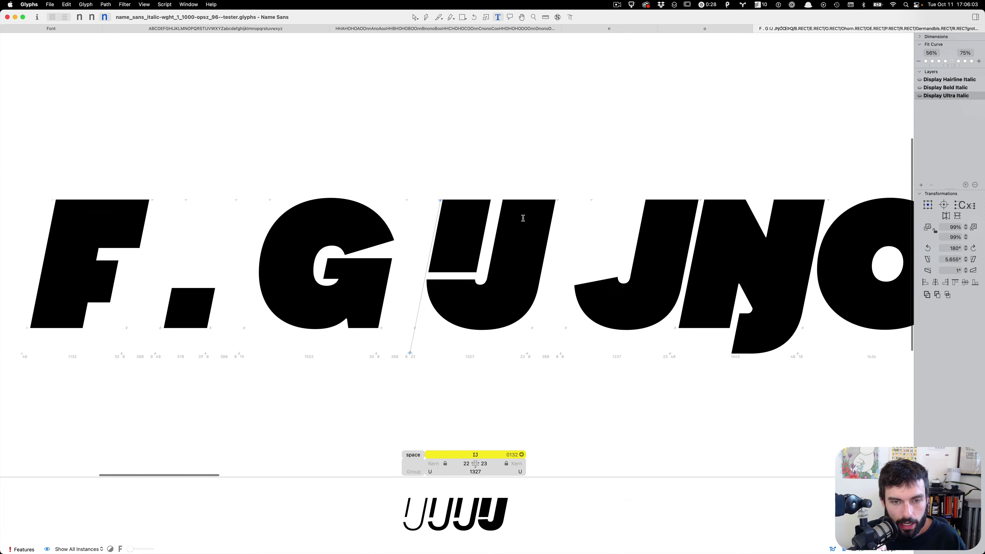
pyautogui.press('t')
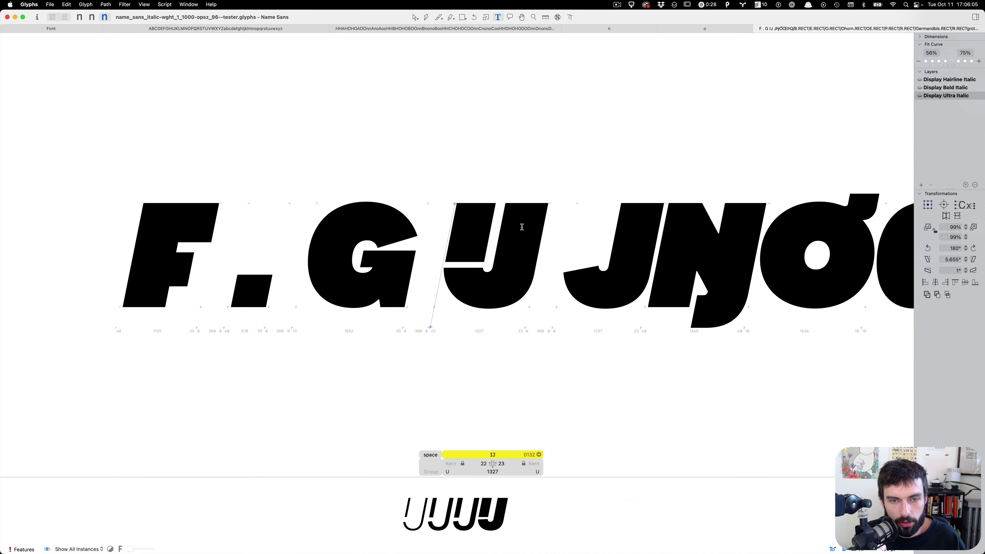
pyautogui.scroll(3, 522, 224)
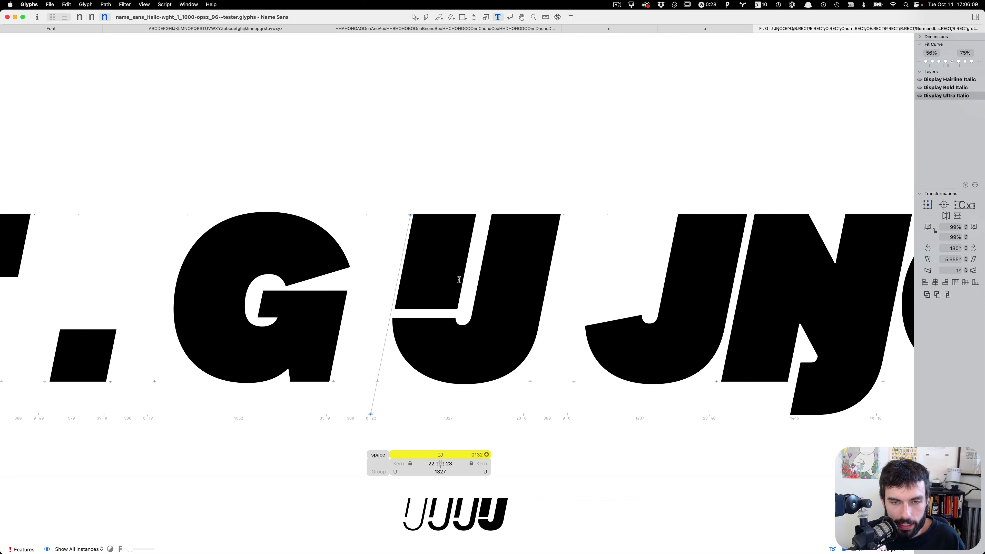
# Reverse the Ultra Italic IJ's selected contours, then reverse them back to restore their original direction
pyautogui.scroll(-2, 277, 276)
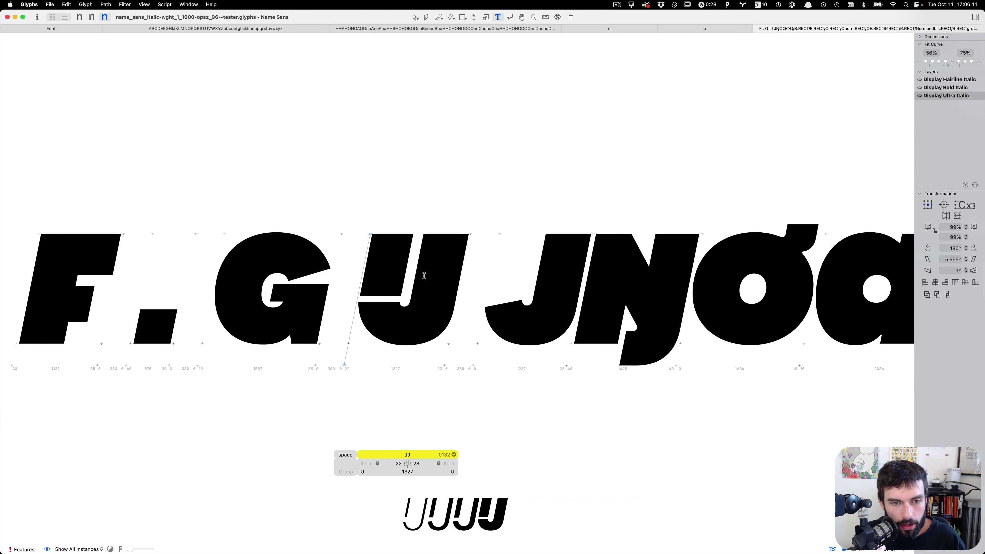
pyautogui.press('Escape')
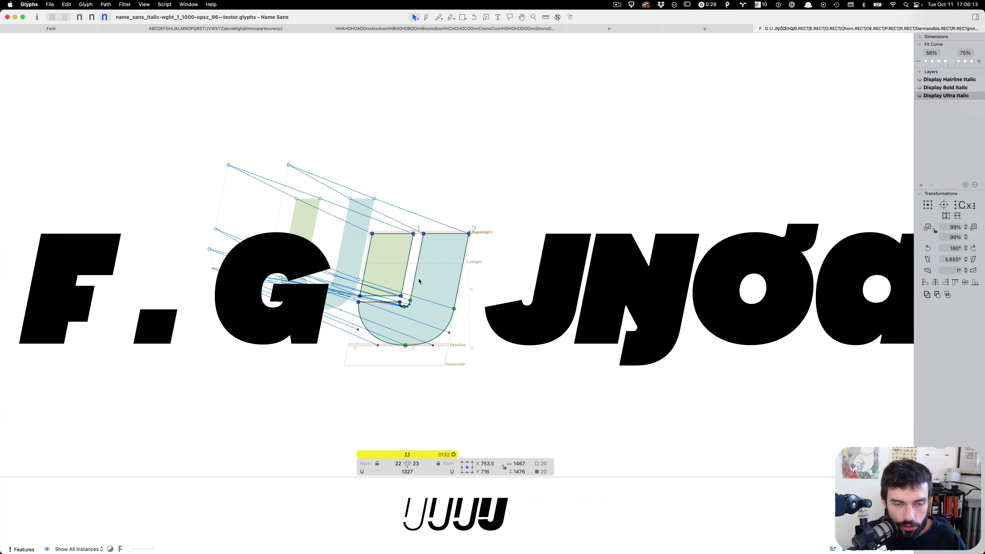
pyautogui.scroll(3, 424, 278)
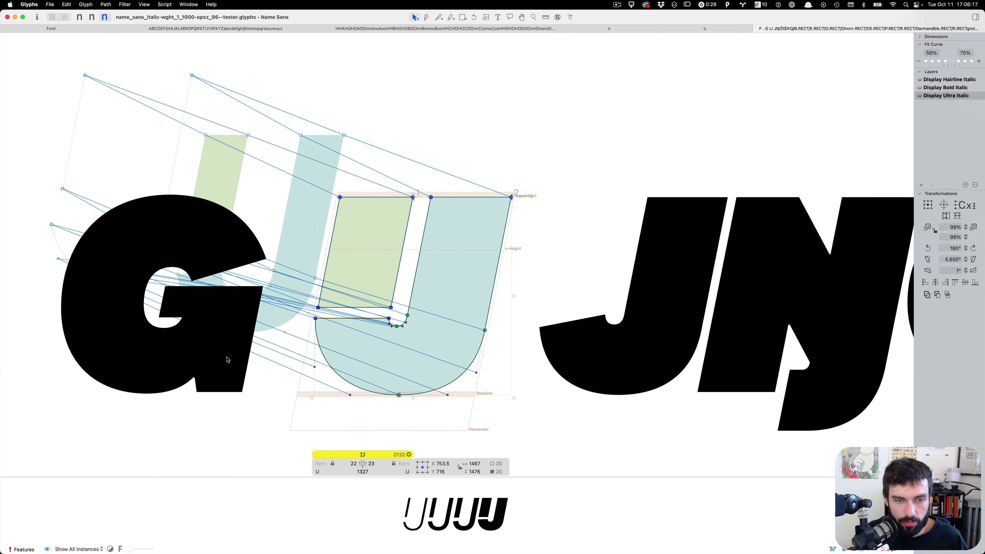
pyautogui.hscroll(10, 227, 359)
pyautogui.hscroll(-9, 242, 354)
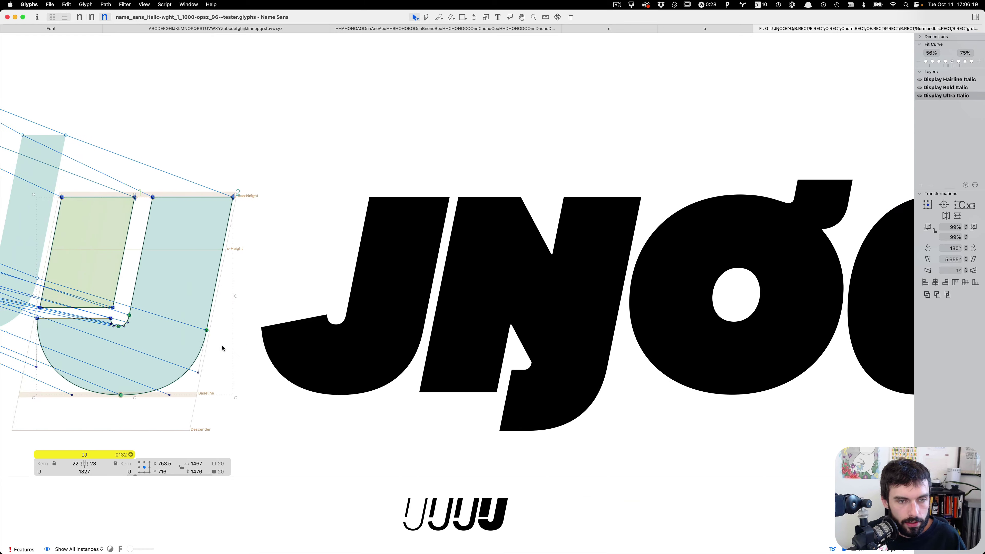
pyautogui.rightClick(380, 264)
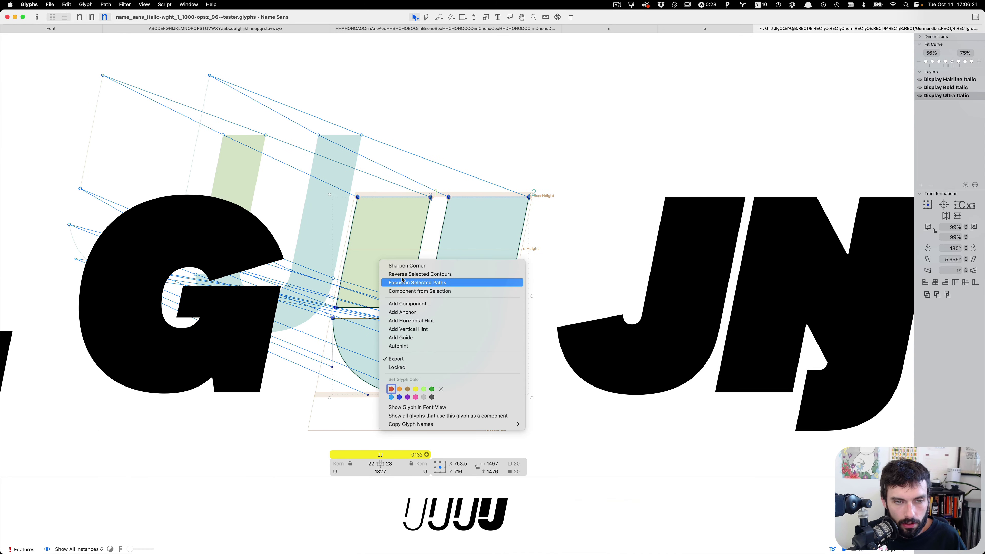
pyautogui.click(399, 273)
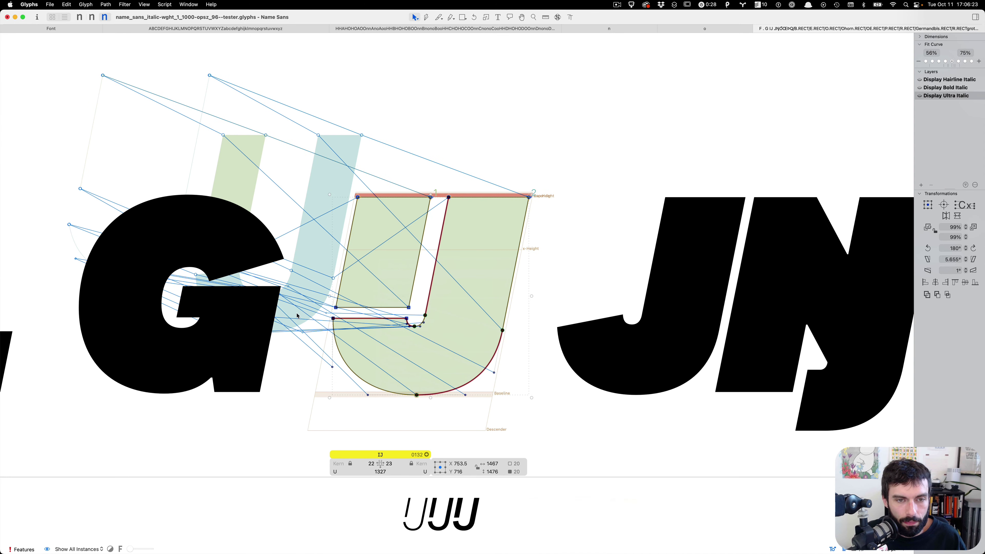
pyautogui.rightClick(377, 264)
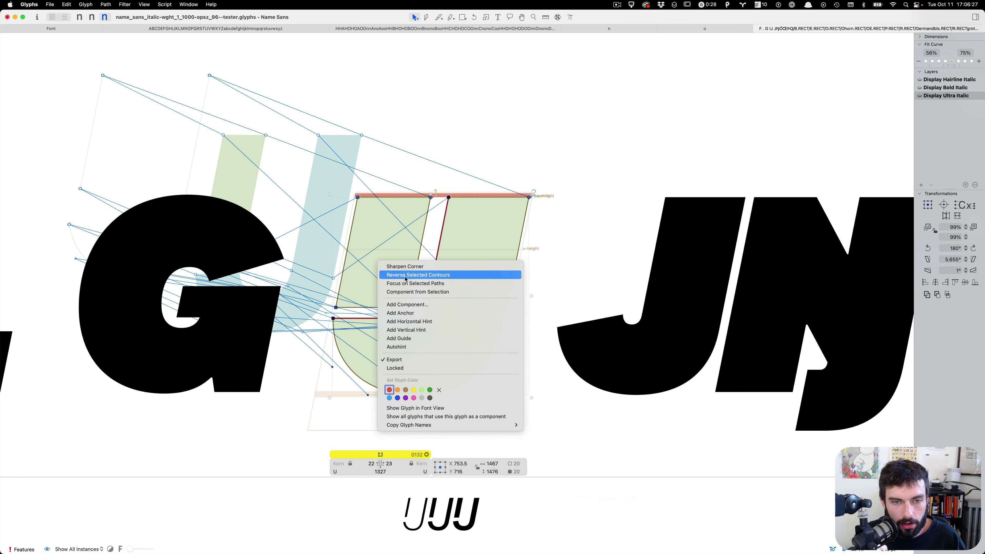
pyautogui.click(402, 275)
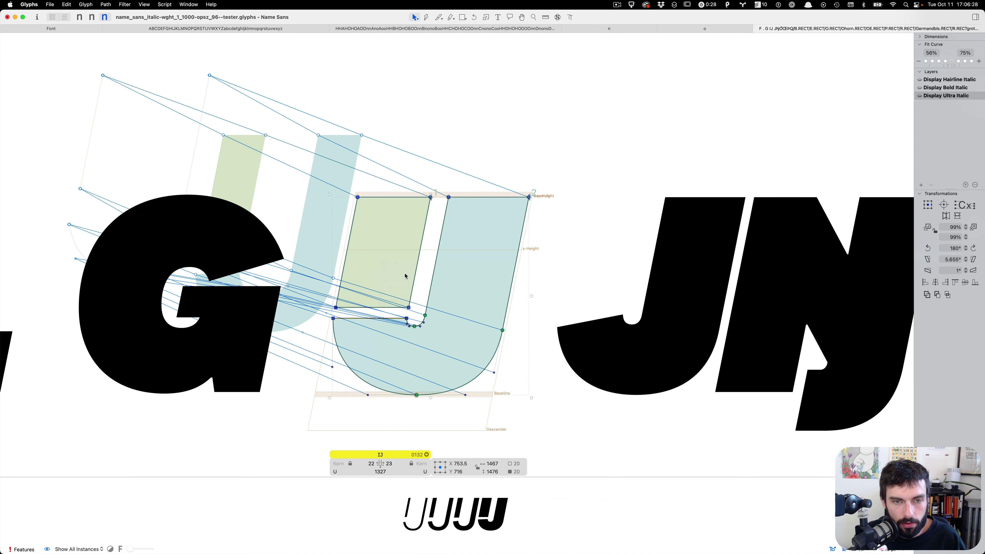
pyautogui.click(500, 267)
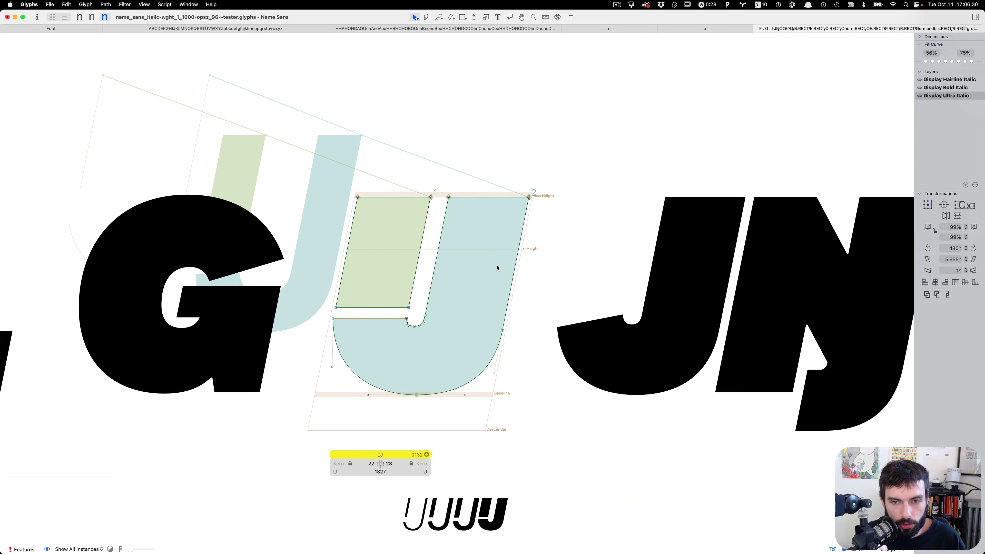
# Open J on the Display Hairline Italic master and zoom to its top start node
pyautogui.doubleClick(703, 313)
pyautogui.press('super+1')
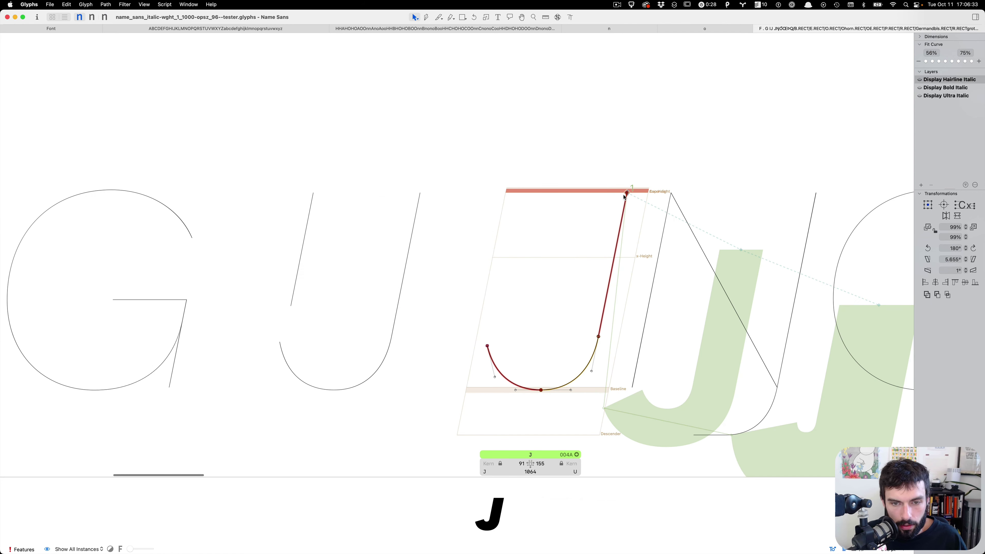
pyautogui.scroll(5, 625, 197)
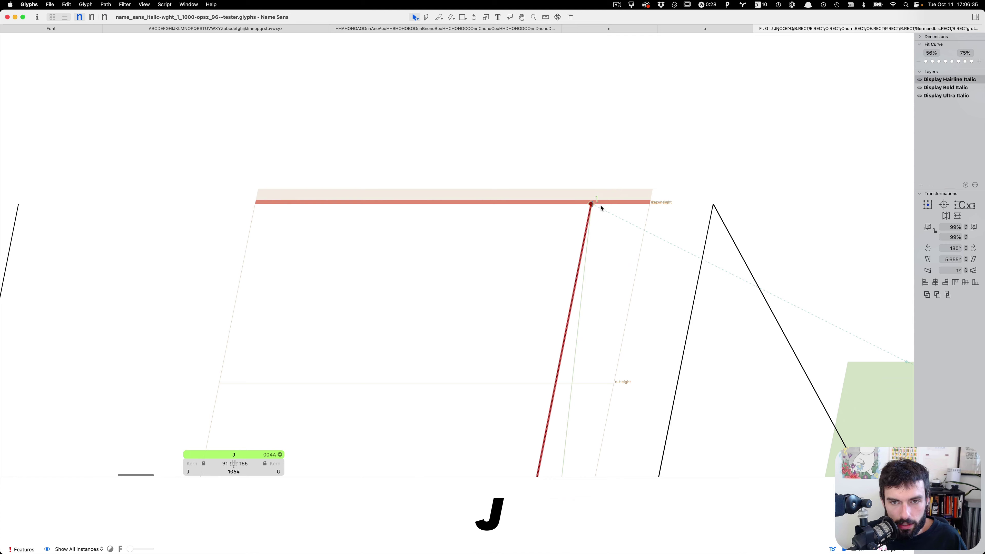
pyautogui.scroll(-5, 601, 208)
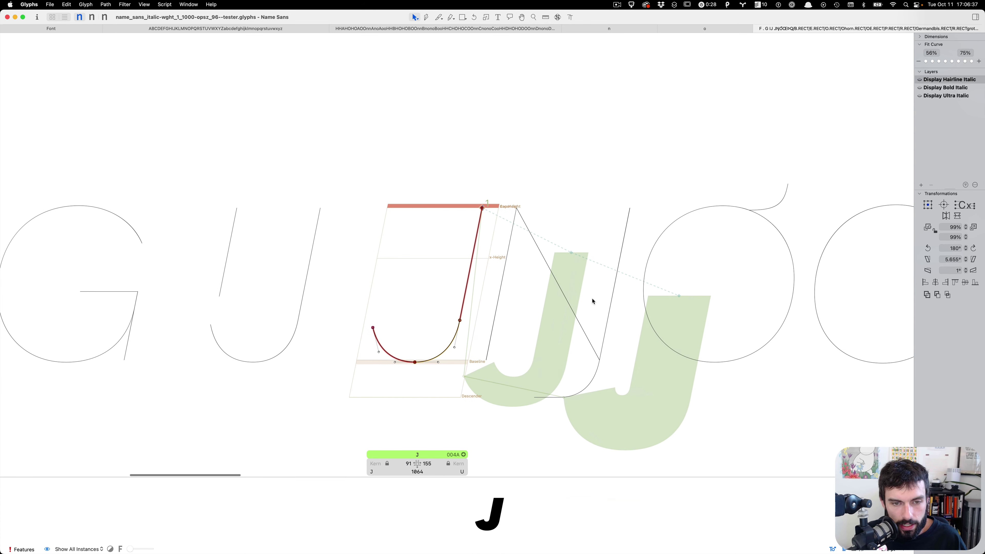
pyautogui.scroll(2, 593, 302)
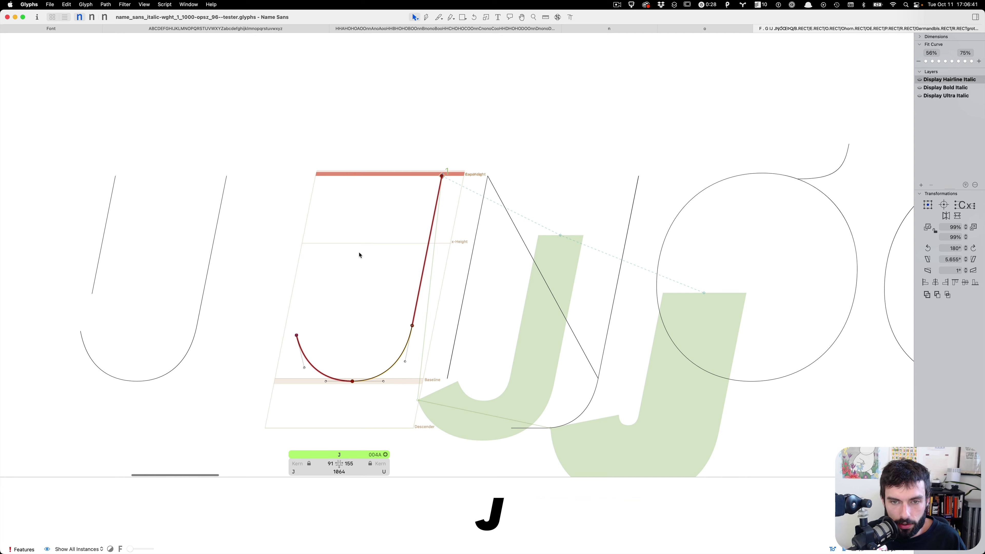
pyautogui.scroll(-5, 311, 254)
pyautogui.hscroll(5, 317, 253)
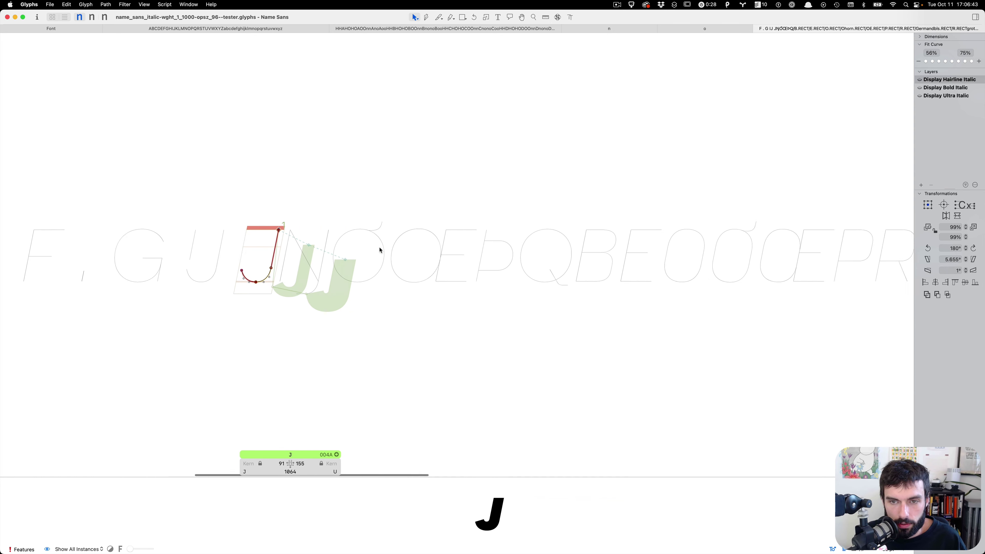
# Open O.RECT and zoom in on its right-side node in the Hairline Italic master
pyautogui.doubleClick(605, 256)
pyautogui.scroll(1, 674, 259)
pyautogui.scroll(3, 673, 259)
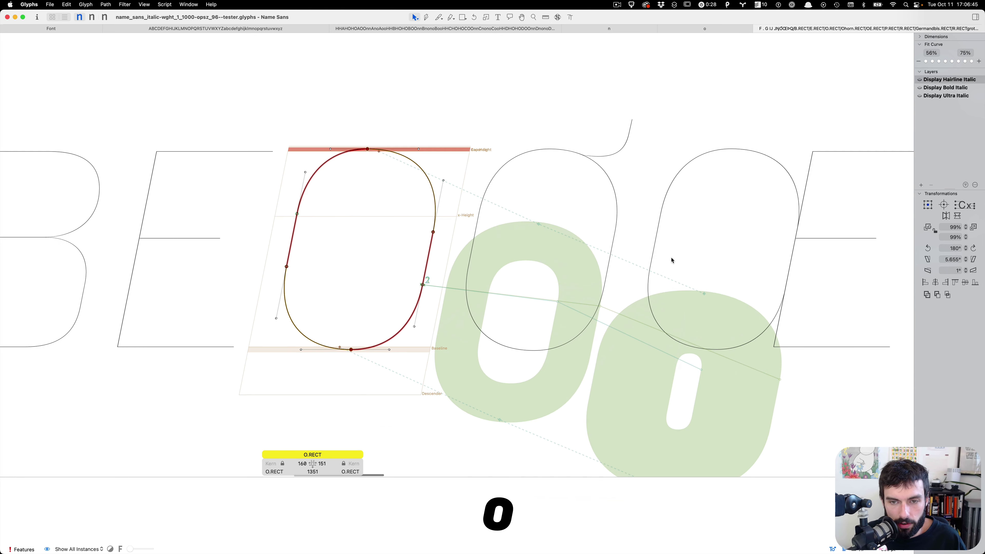
pyautogui.scroll(-2, 665, 267)
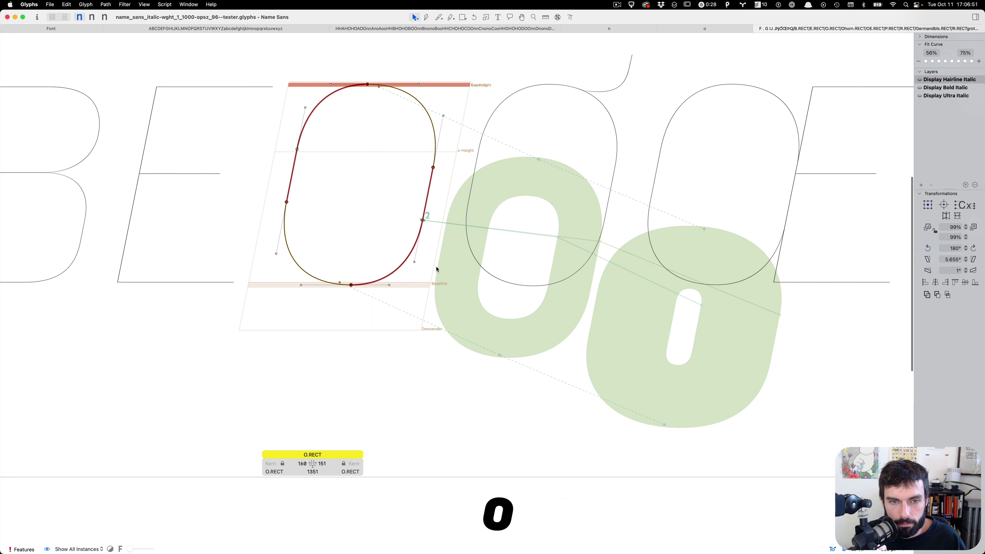
pyautogui.scroll(-3, 434, 268)
pyautogui.scroll(1, 524, 274)
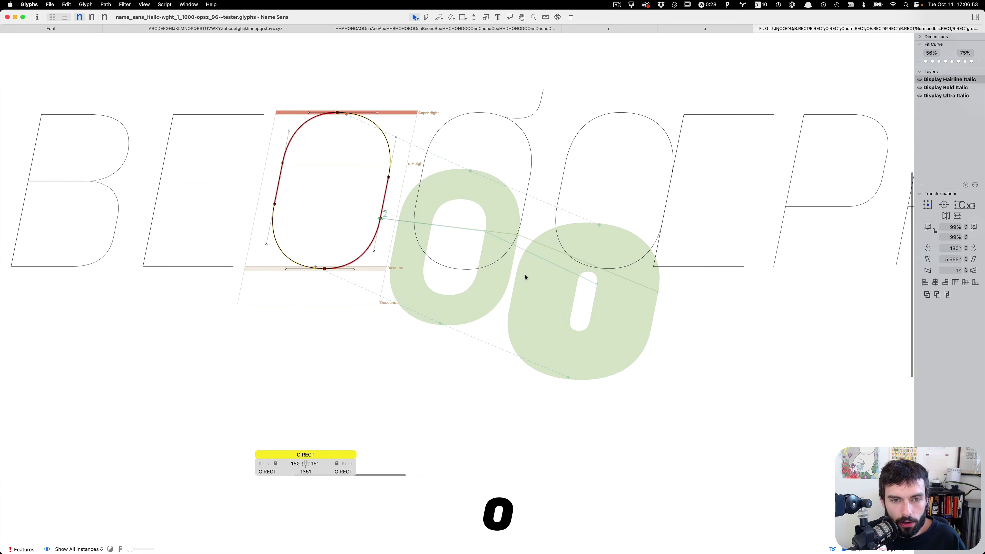
pyautogui.scroll(1, 388, 206)
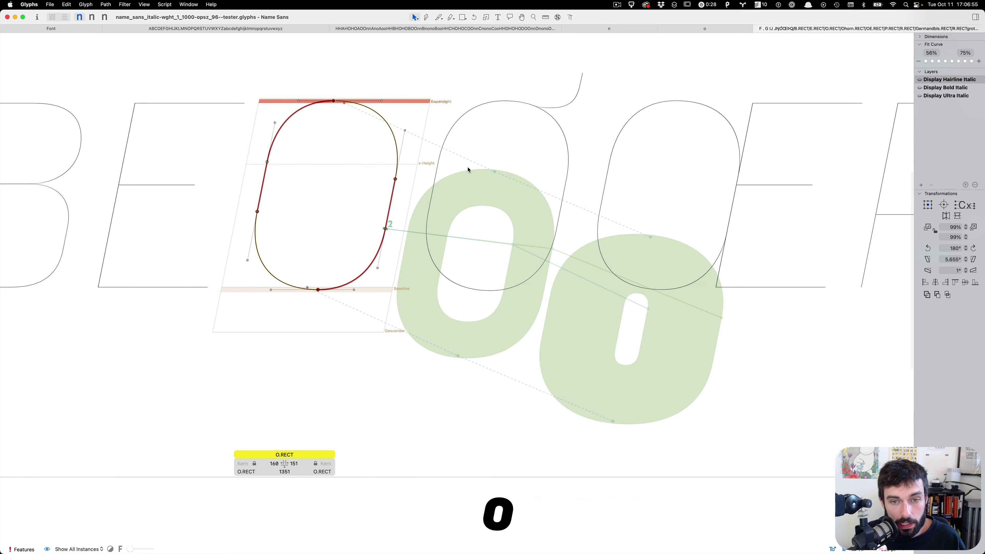
pyautogui.scroll(2, 428, 159)
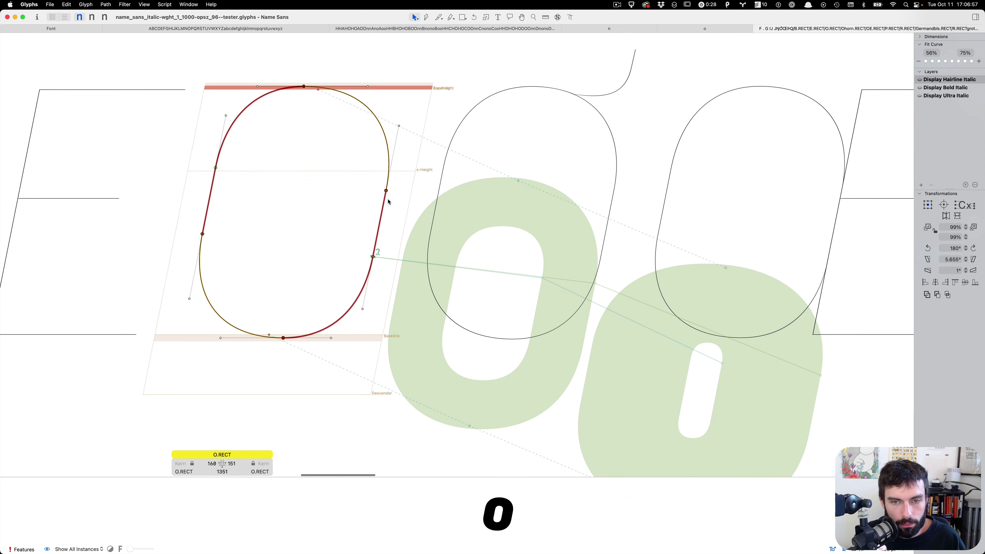
pyautogui.scroll(3, 385, 196)
pyautogui.scroll(3, 434, 211)
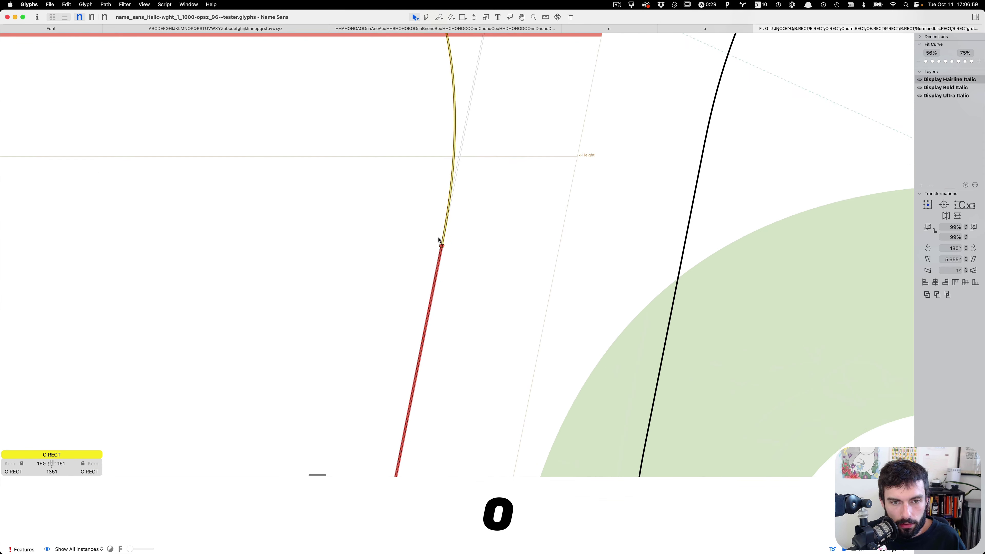
# Make the O.RECT's right-side node the contour's first point
pyautogui.rightClick(444, 280)
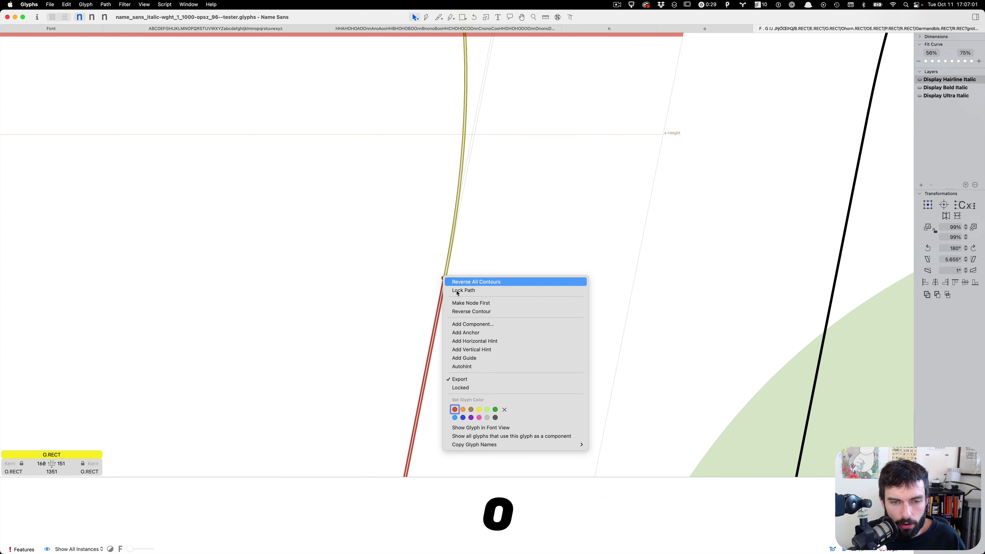
pyautogui.click(446, 278)
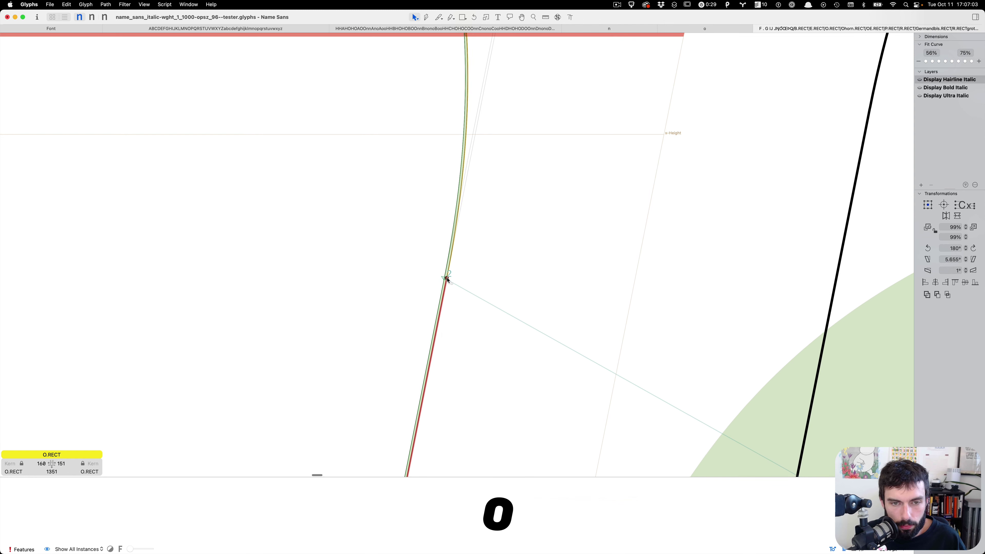
pyautogui.rightClick(446, 275)
pyautogui.click(446, 274)
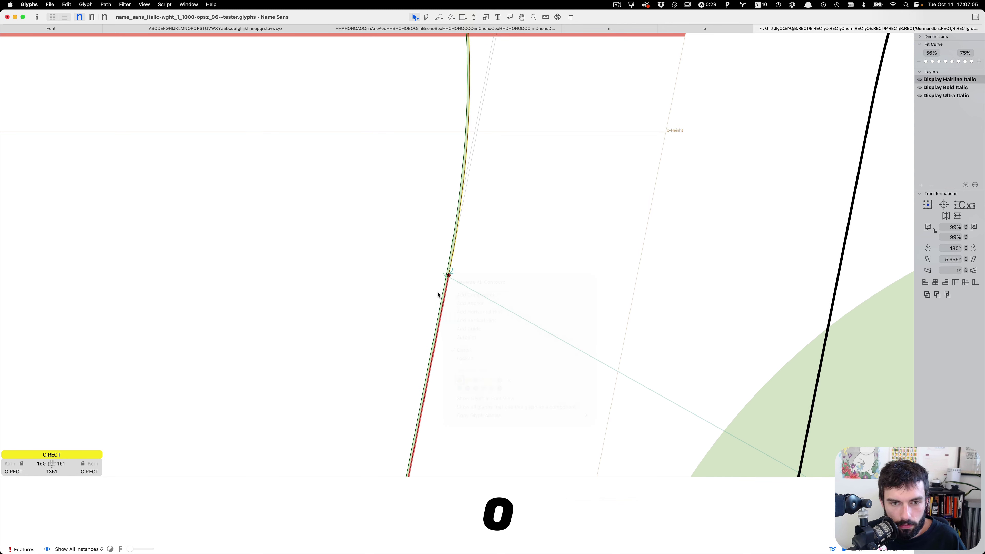
pyautogui.rightClick(448, 277)
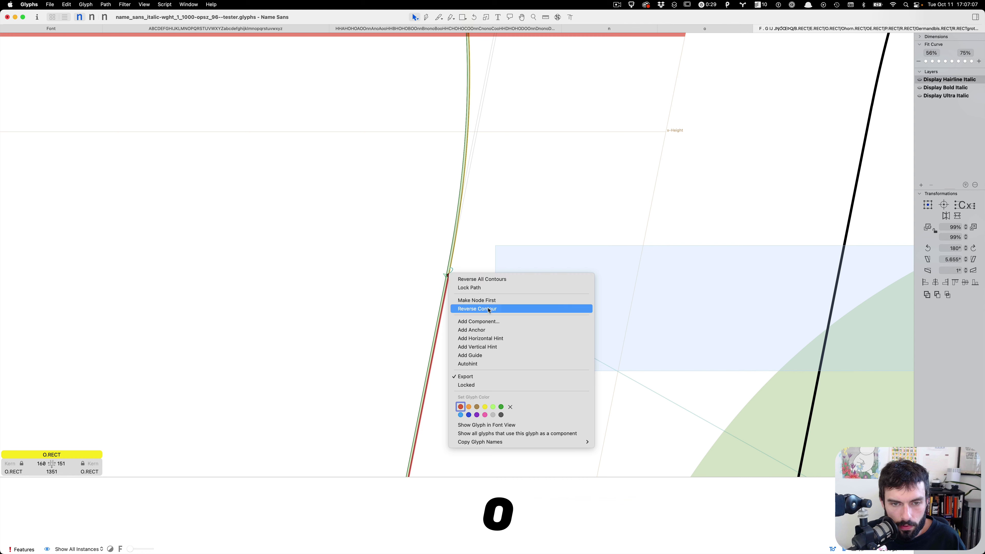
pyautogui.click(481, 300)
pyautogui.scroll(-10, 475, 228)
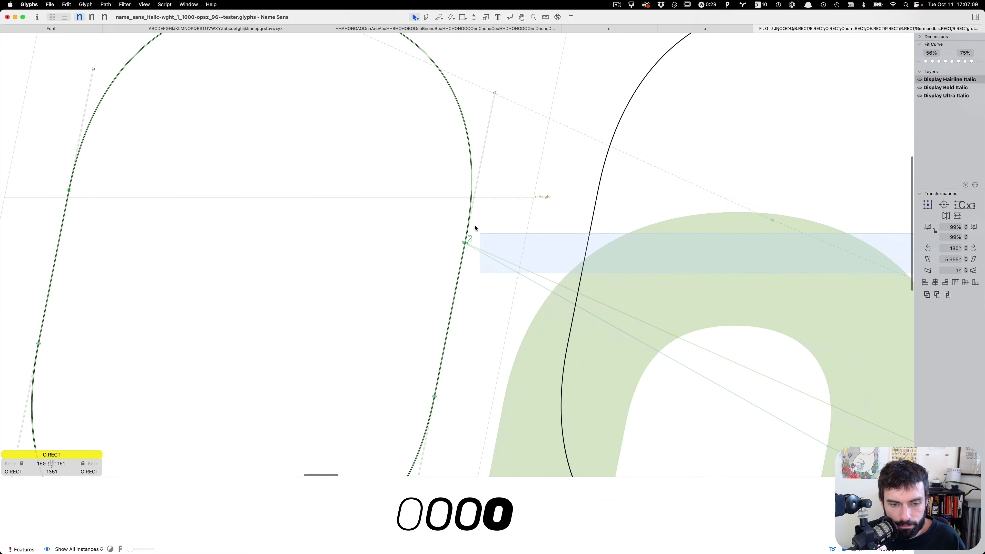
pyautogui.press('t')
pyautogui.scroll(-3, 475, 225)
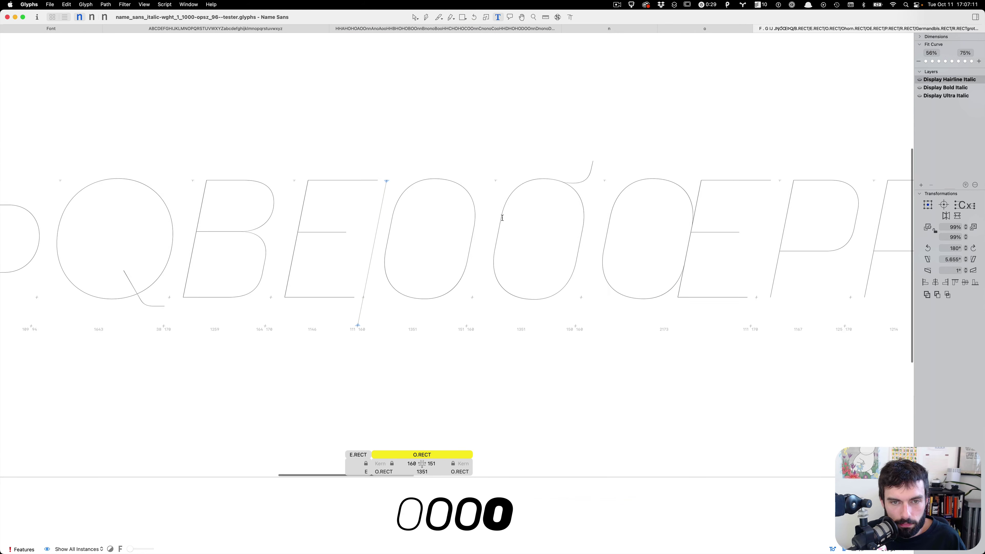
pyautogui.click(502, 216)
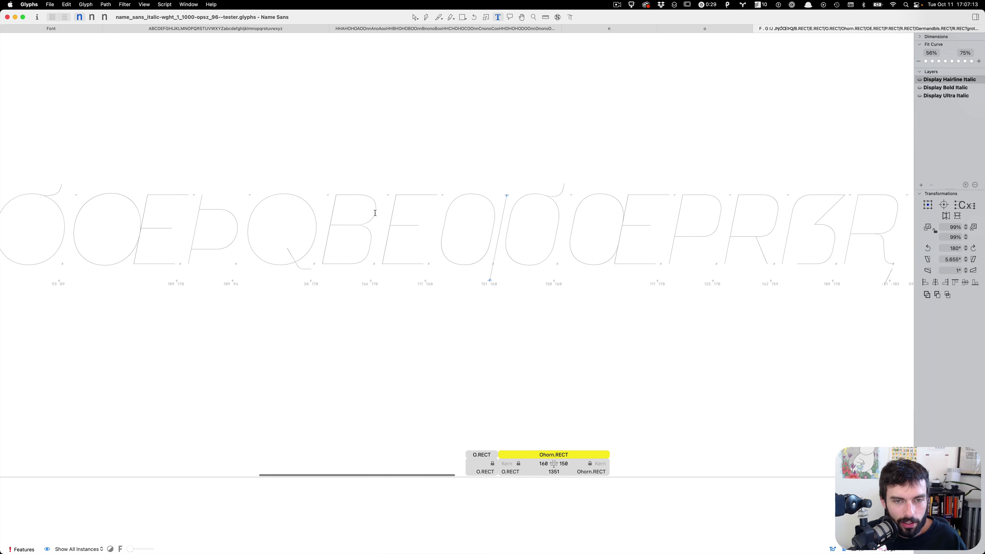
pyautogui.press('Escape')
pyautogui.hscroll(-5, 488, 218)
pyautogui.hscroll(-10, 488, 218)
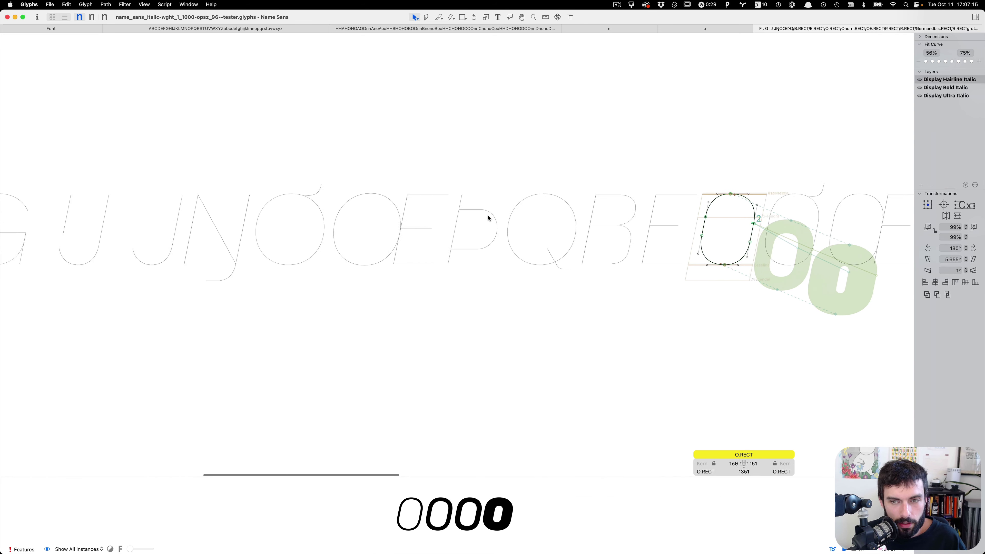
pyautogui.hscroll(-3, 488, 217)
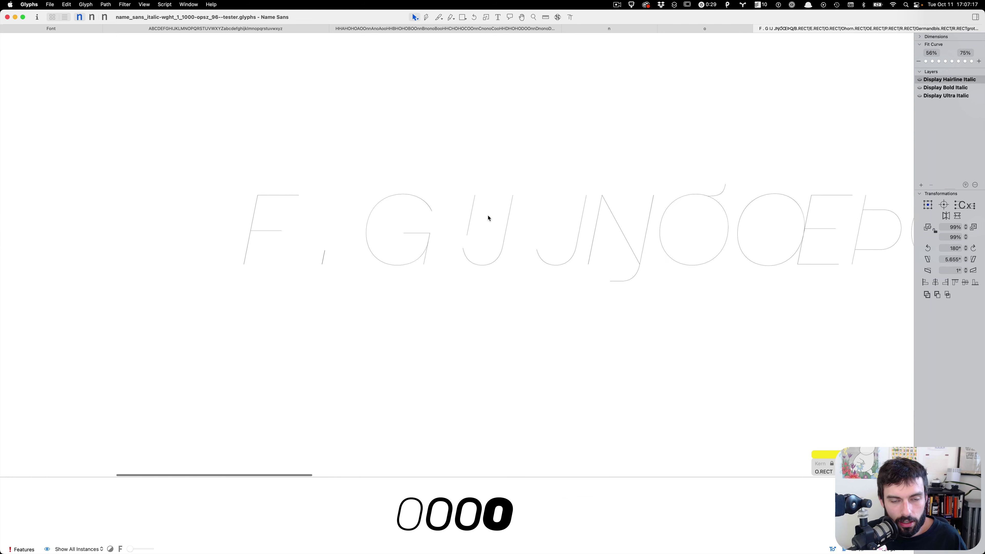
pyautogui.hscroll(10, 420, 207)
pyautogui.scroll(-3, 420, 208)
pyautogui.scroll(-5, 420, 208)
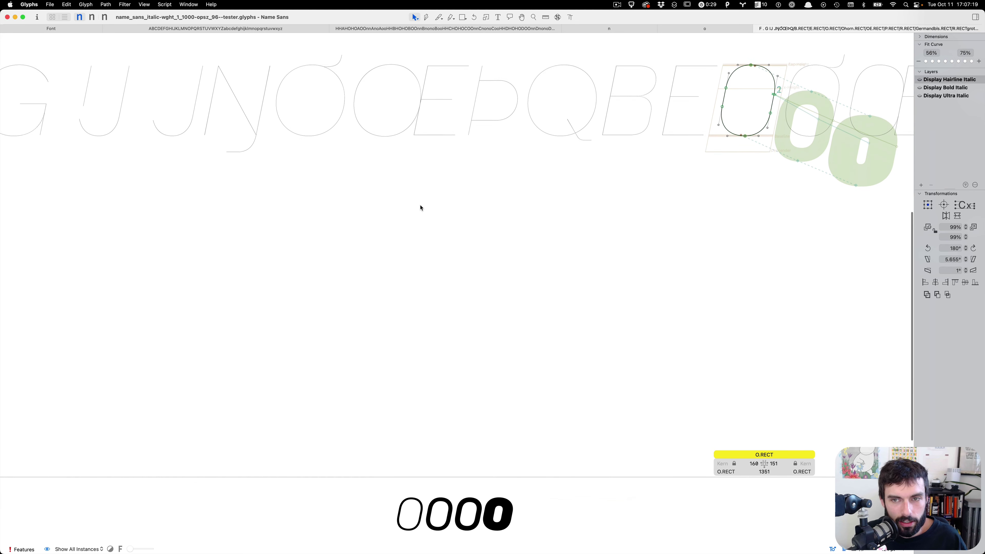
pyautogui.scroll(-3, 420, 208)
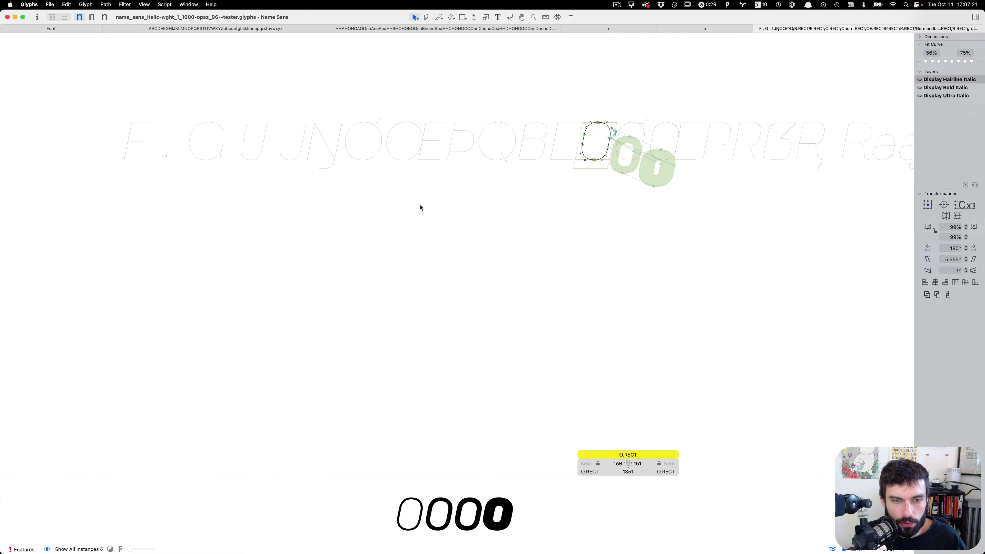
pyautogui.hscroll(1, 421, 208)
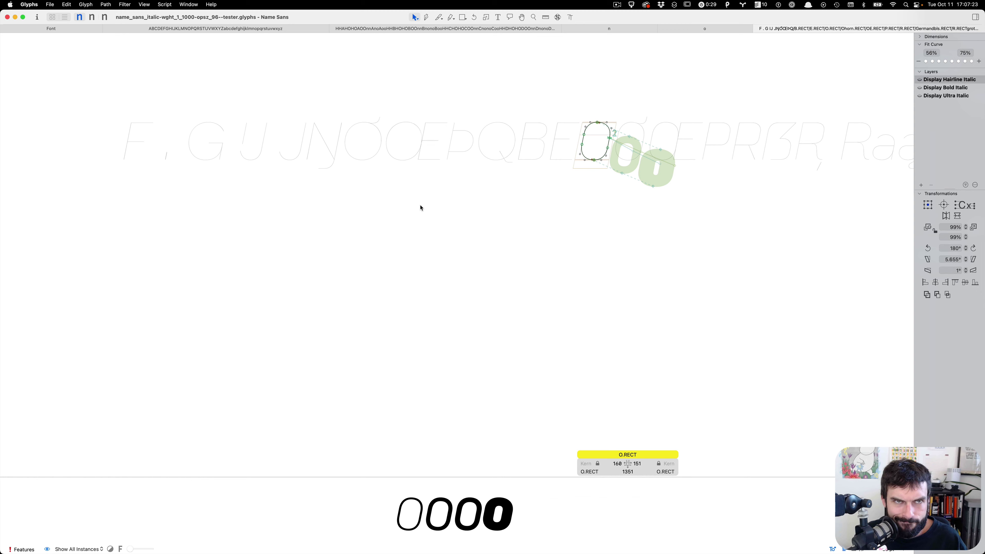
pyautogui.scroll(4, 420, 207)
pyautogui.hscroll(-3, 421, 207)
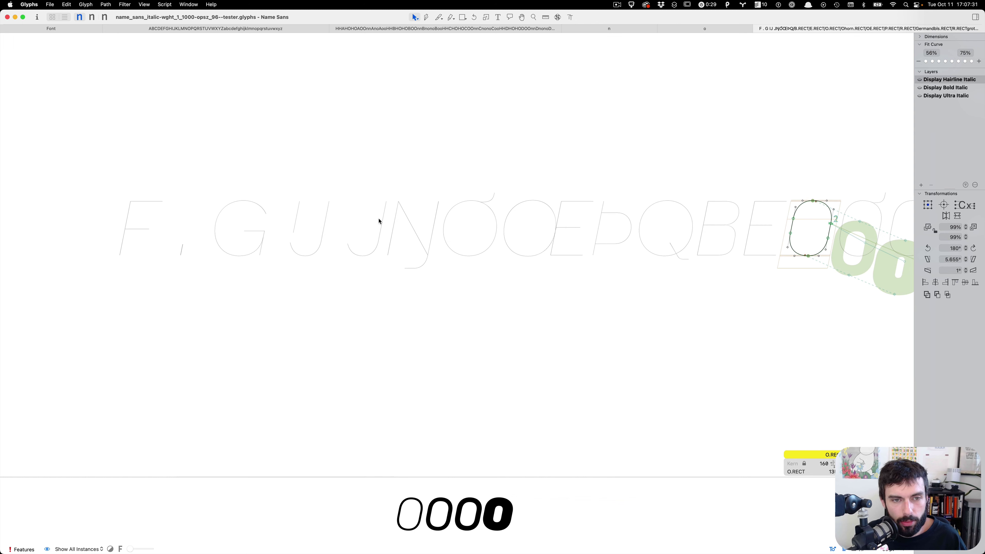
# Open the J and make its top node the start point in the Hairline master
pyautogui.doubleClick(371, 226)
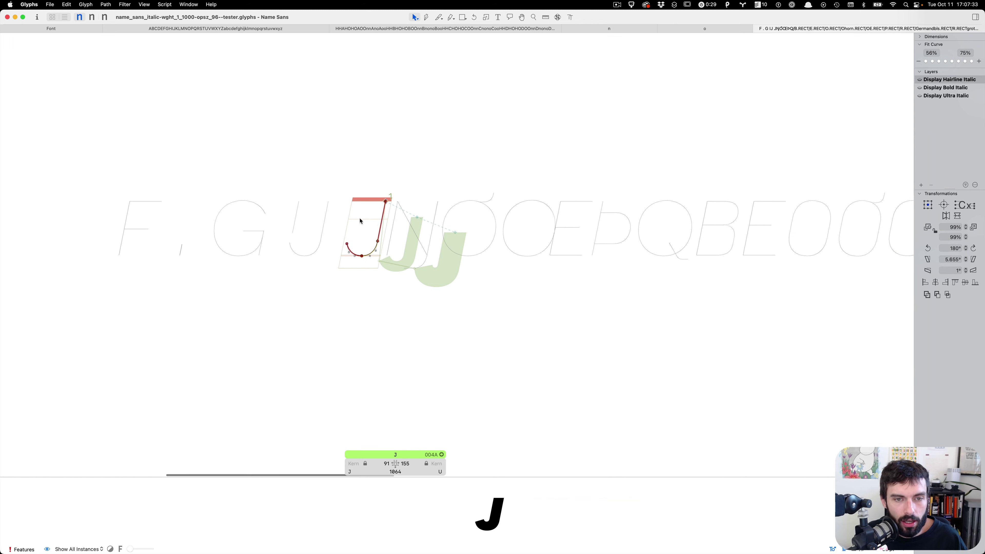
pyautogui.scroll(5, 365, 225)
pyautogui.scroll(2, 393, 350)
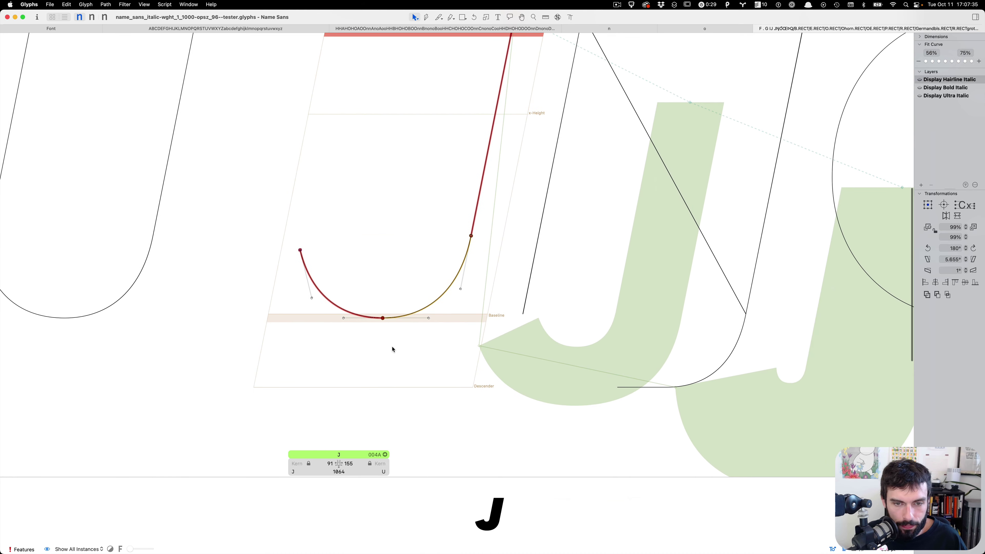
pyautogui.scroll(6, 301, 260)
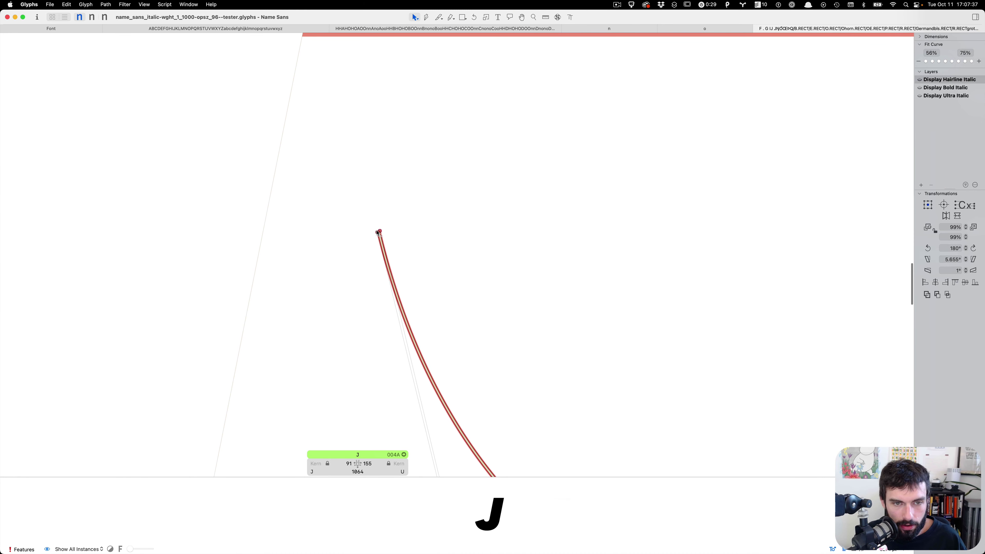
pyautogui.rightClick(378, 231)
pyautogui.click(381, 259)
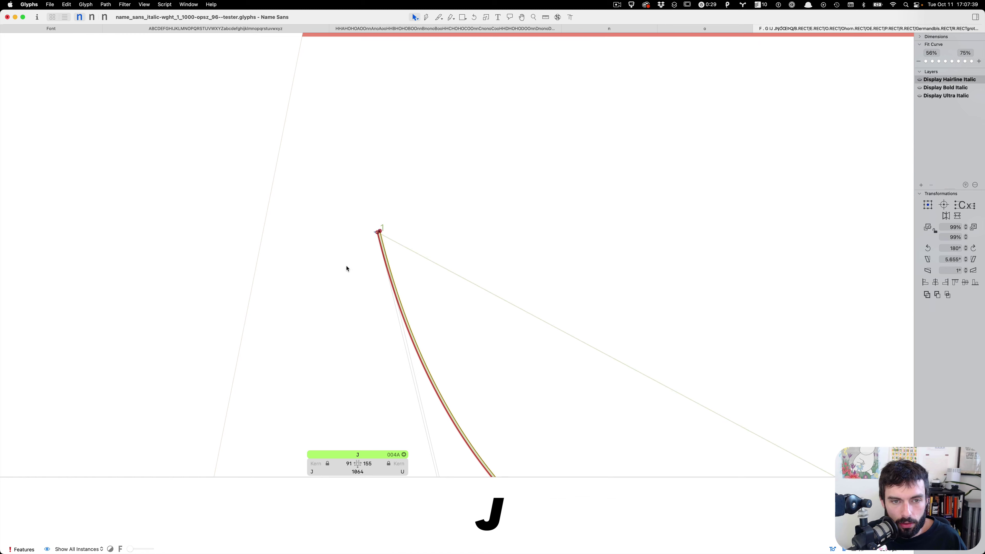
pyautogui.scroll(-8, 344, 268)
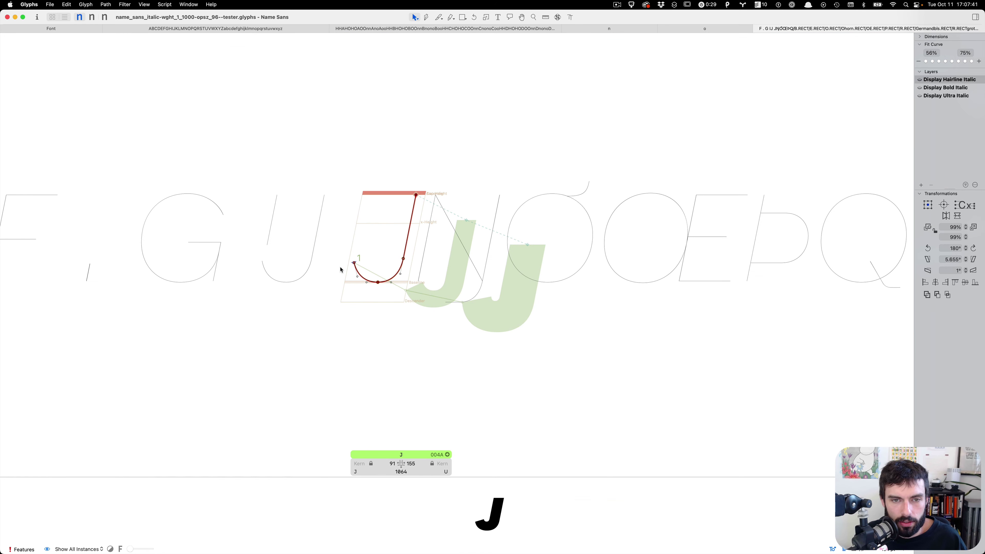
pyautogui.scroll(5, 341, 270)
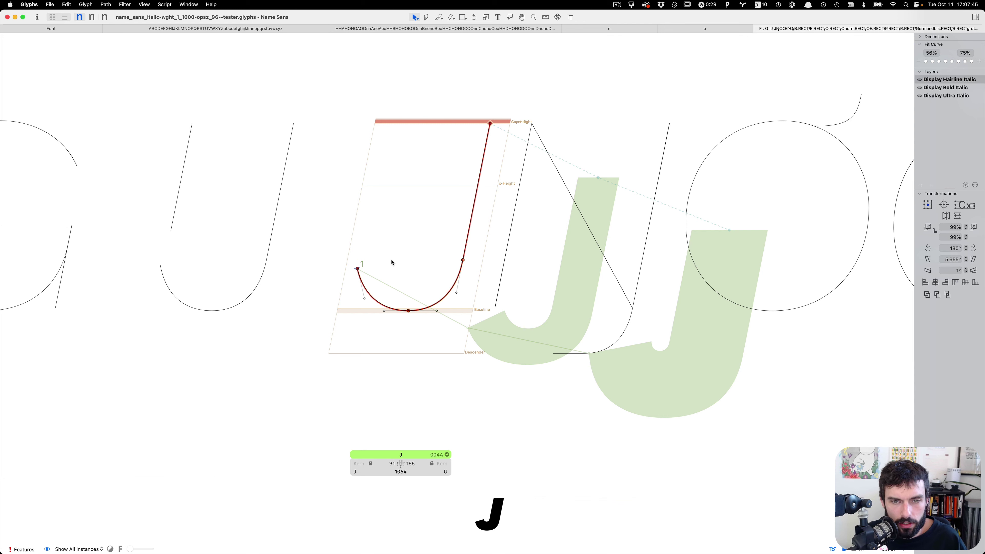
# In the Bold Italic master, select the whole J and rerun the Shape Order filter
pyautogui.press('super+2')
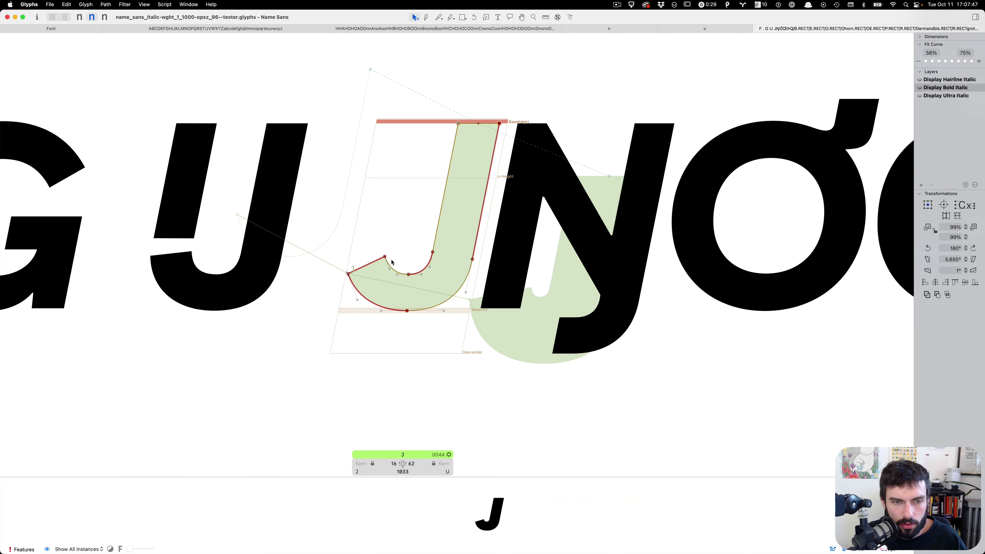
pyautogui.press('super+a')
pyautogui.rightClick(378, 271)
pyautogui.press('Escape')
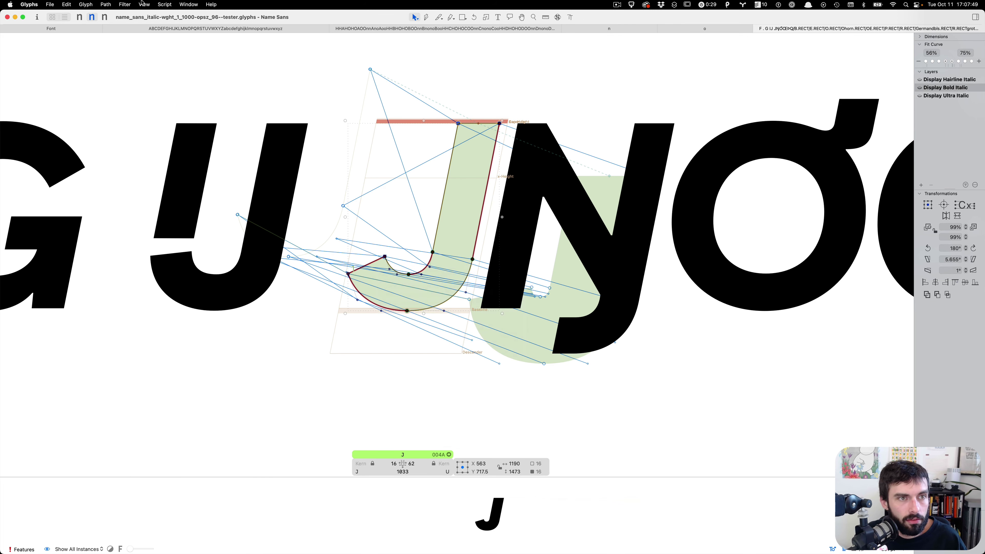
pyautogui.click(106, 4)
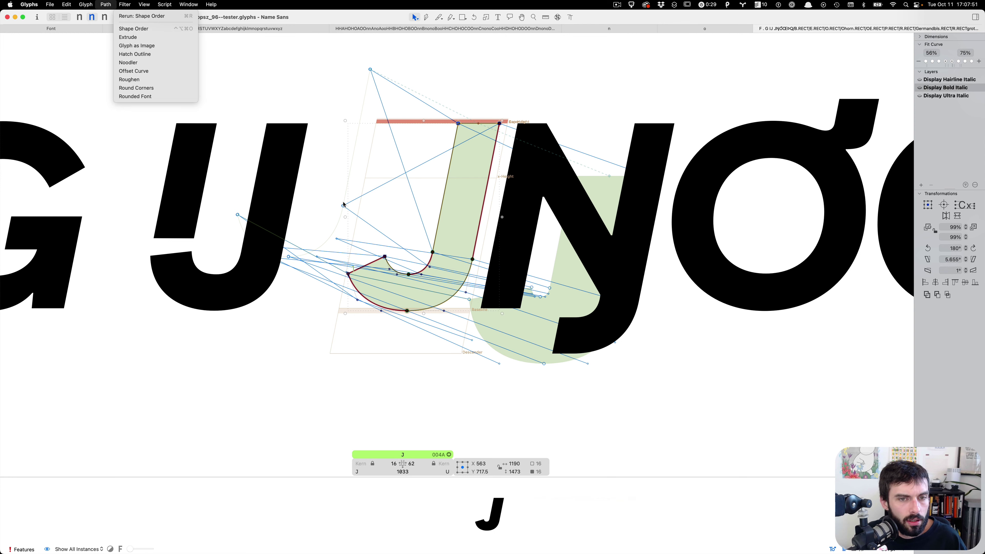
pyautogui.click(429, 224)
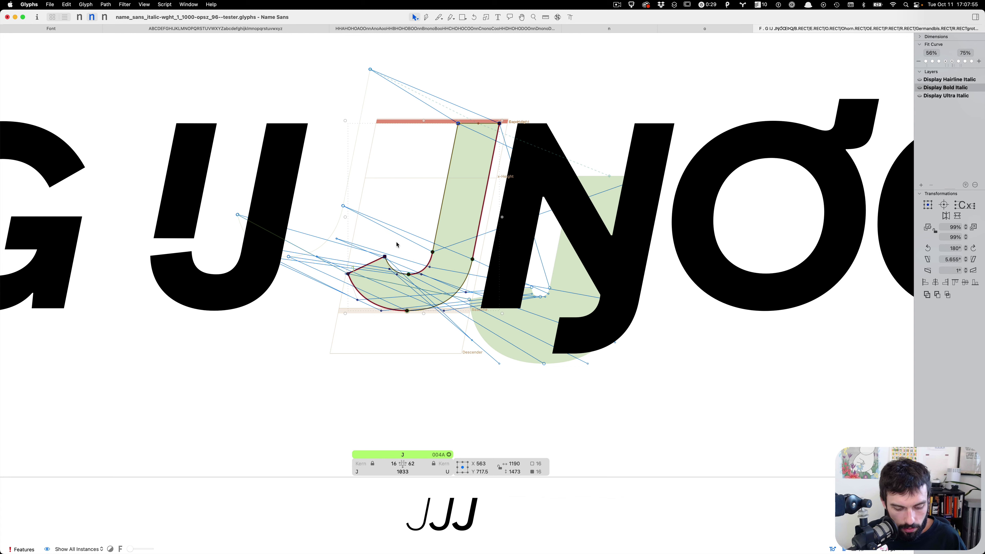
# Reverse the J's contours in the Ultra Italic master and check all four preview weights
pyautogui.press('super+3')
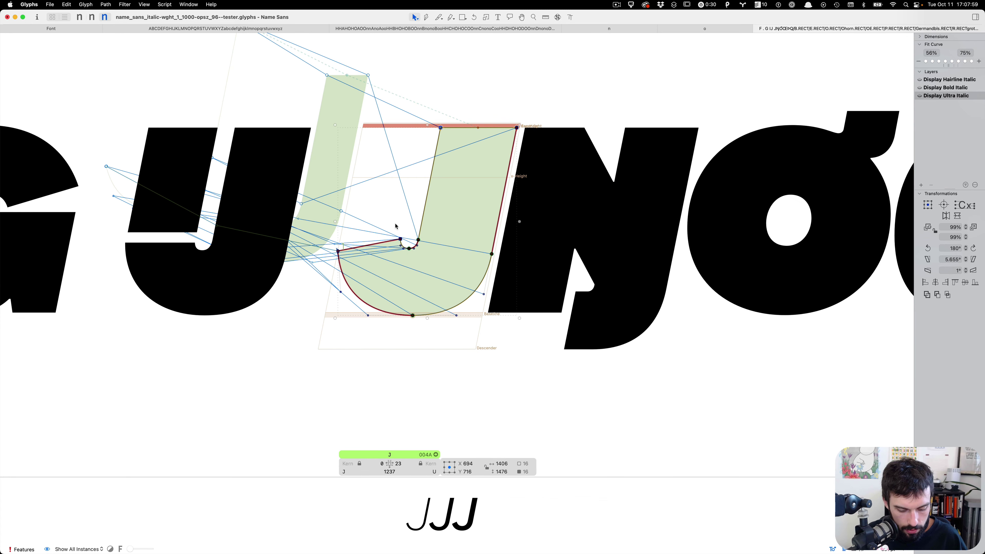
pyautogui.press('l')
pyautogui.press('v')
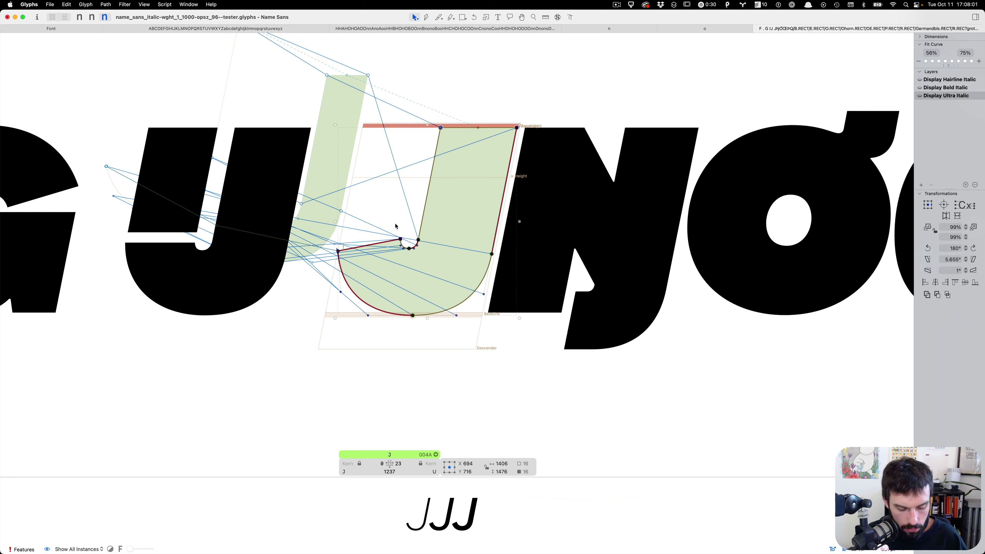
pyautogui.press('l')
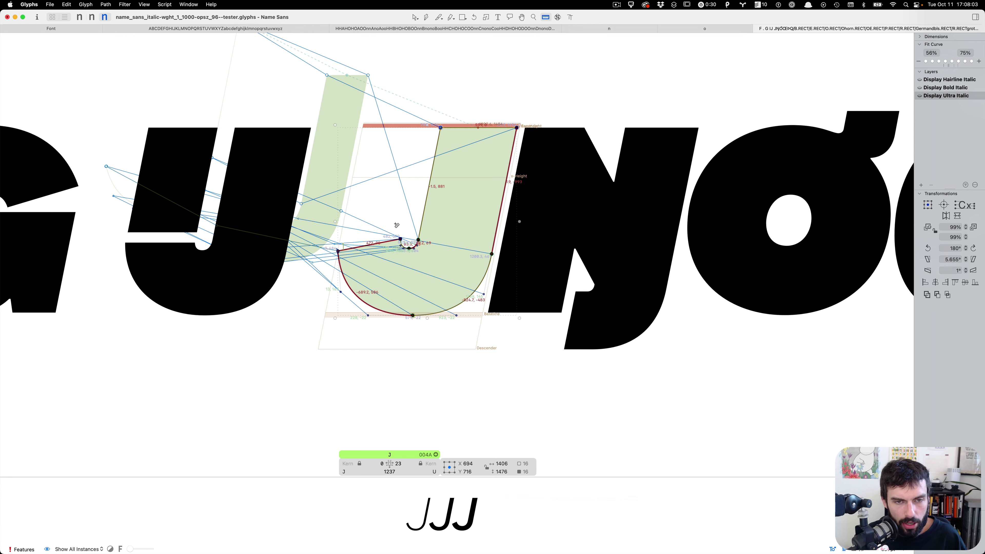
pyautogui.press('v')
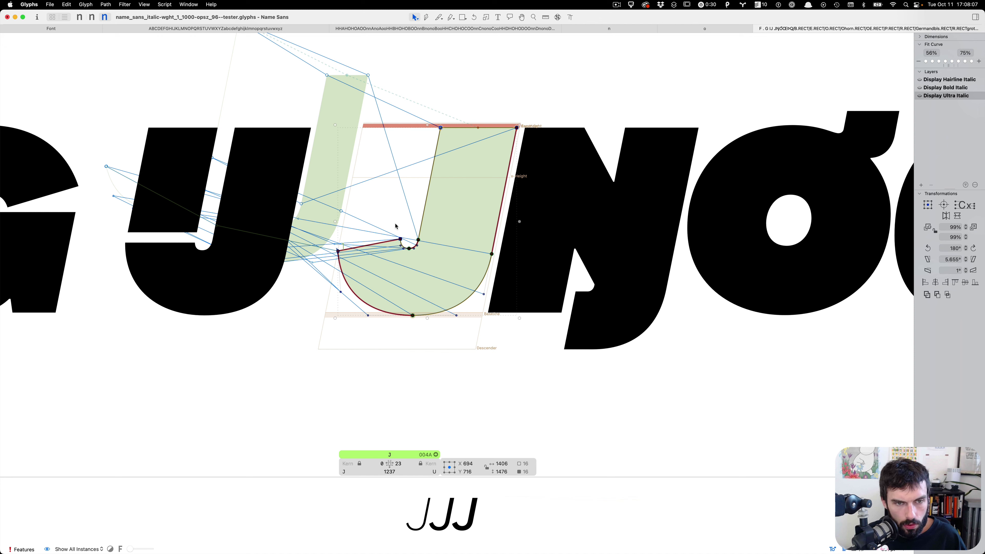
pyautogui.rightClick(397, 224)
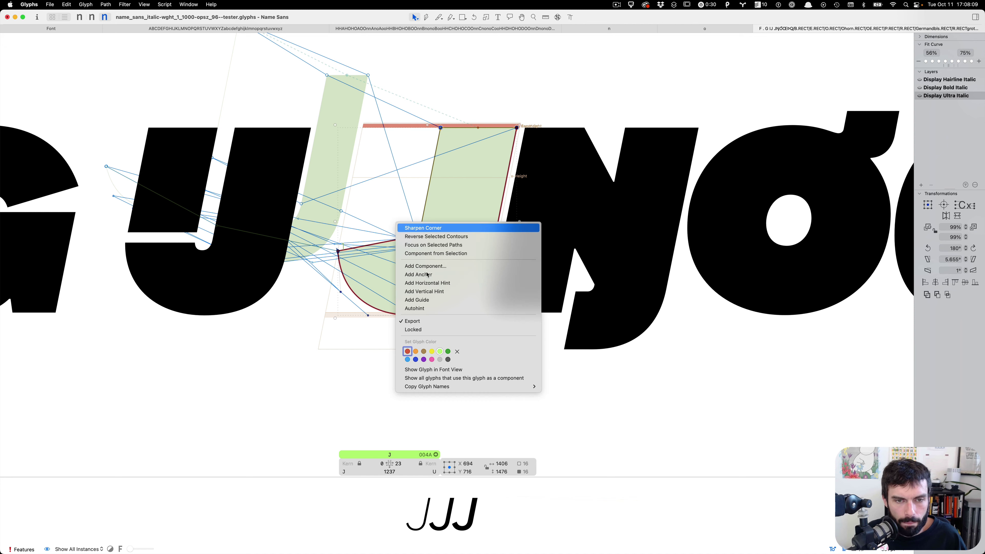
pyautogui.click(464, 253)
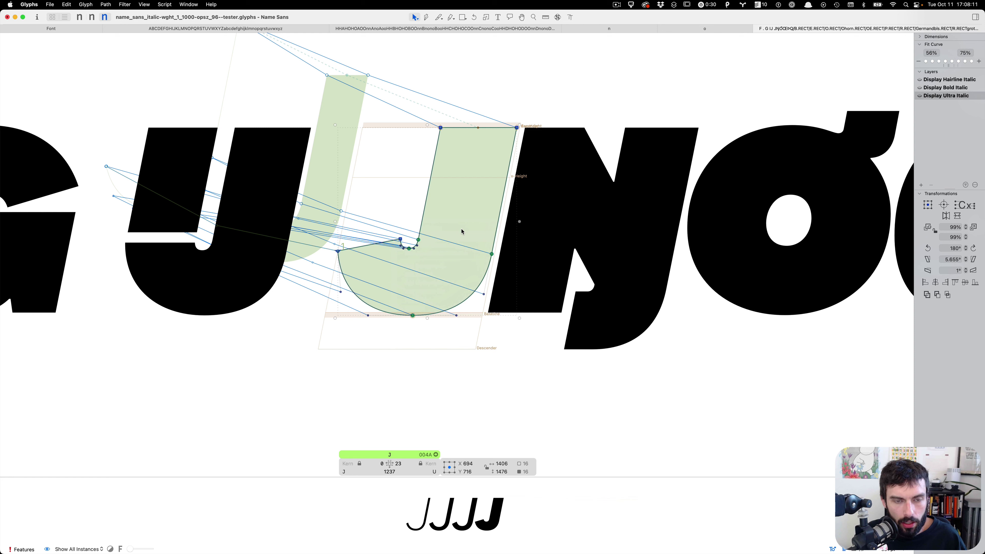
pyautogui.click(462, 231)
pyautogui.hscroll(1, 462, 231)
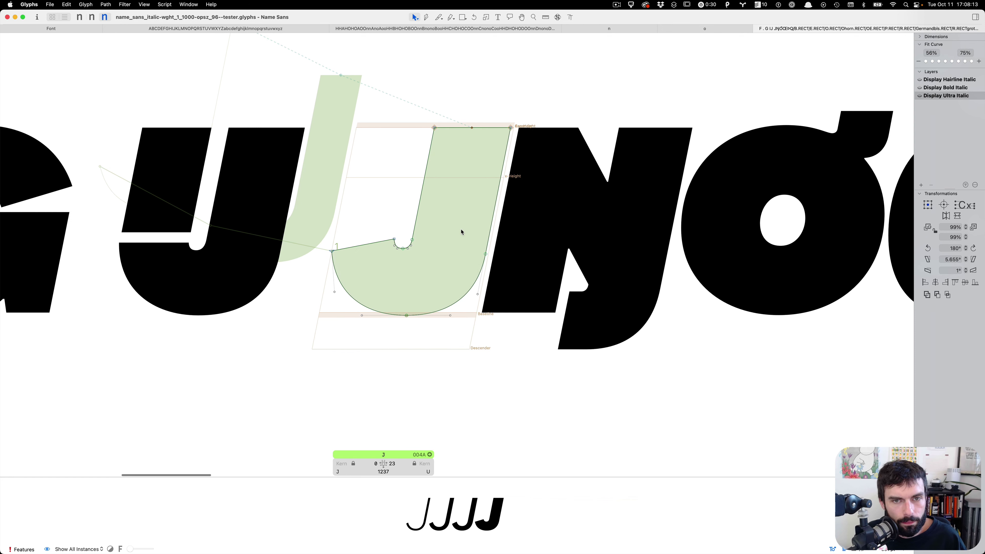
pyautogui.scroll(-3, 456, 234)
pyautogui.scroll(2, 456, 234)
pyautogui.press('t')
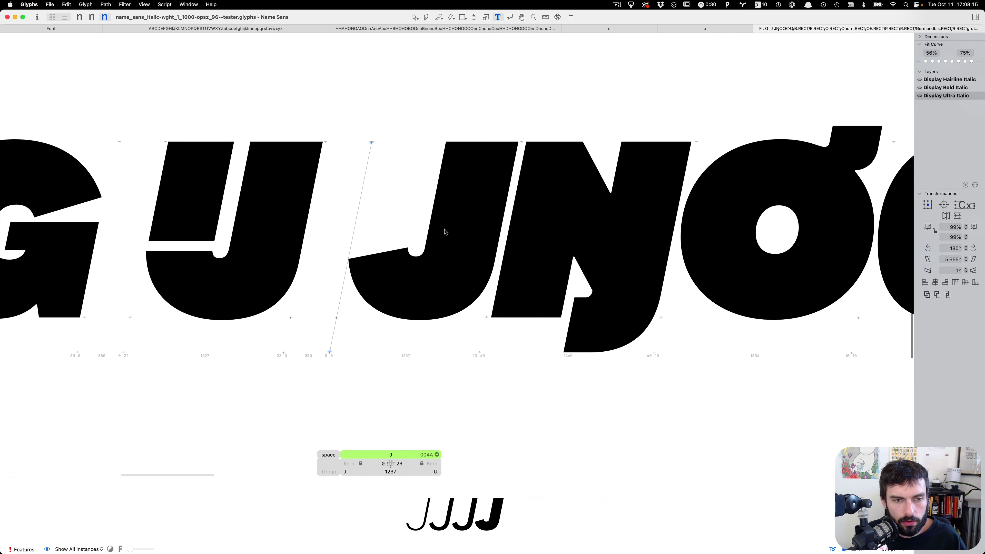
pyautogui.press('Escape')
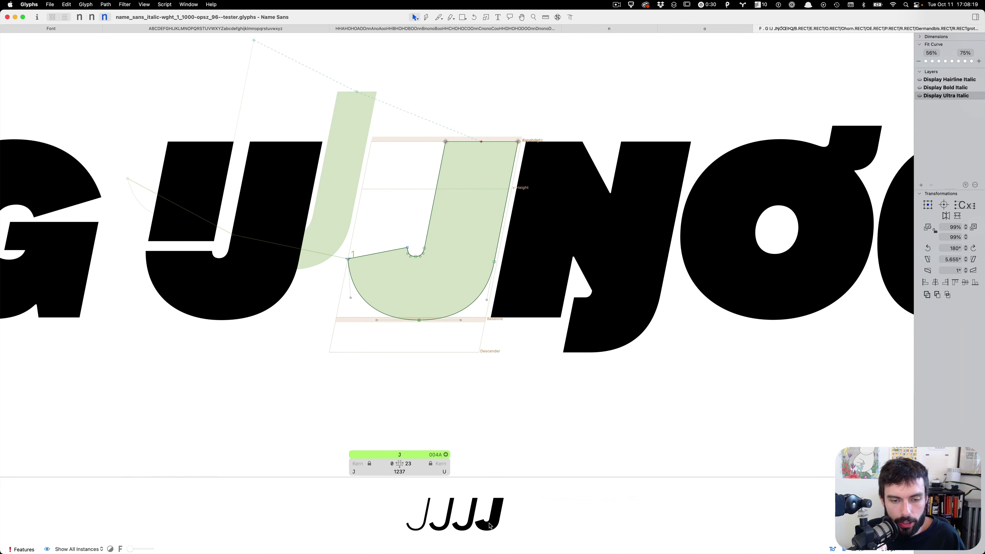
# Open the Eng and compare its outline across the Hairline and Bold Italic masters
pyautogui.doubleClick(589, 254)
pyautogui.hscroll(3, 594, 260)
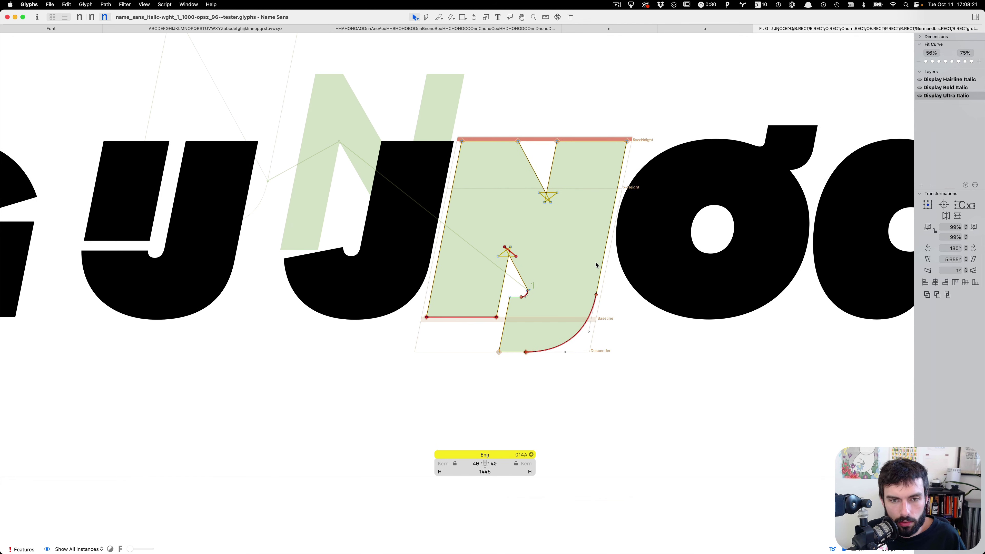
pyautogui.press('super+1')
pyautogui.scroll(6, 594, 277)
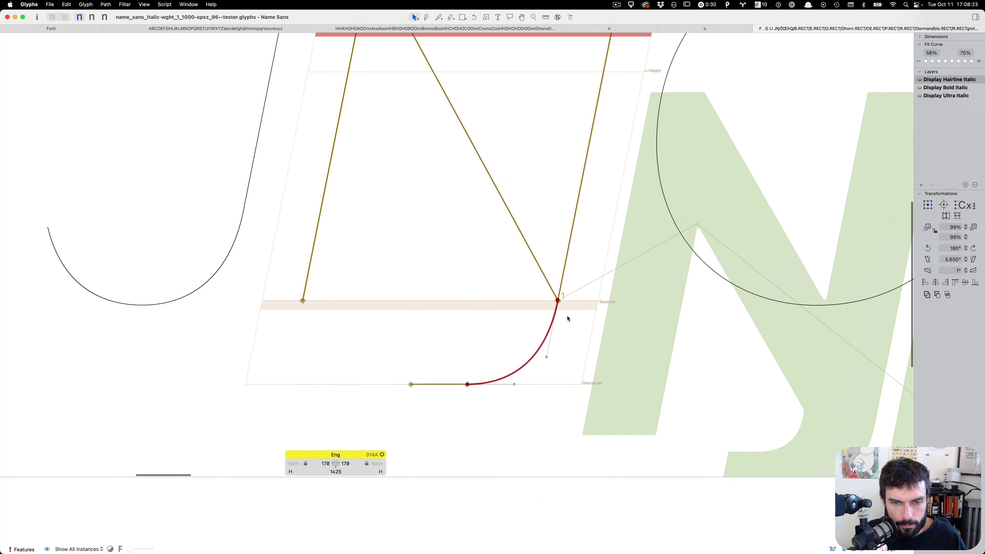
pyautogui.scroll(6, 490, 244)
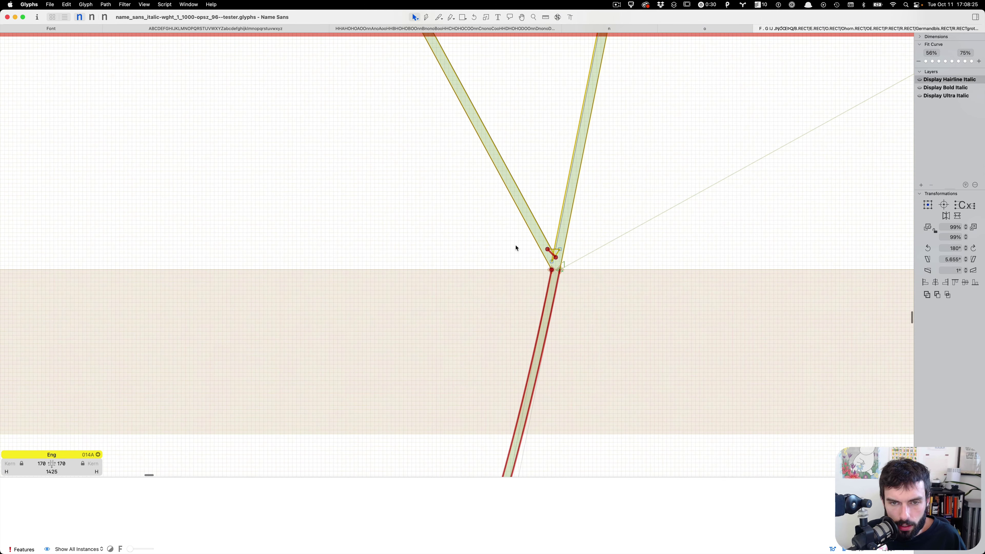
pyautogui.scroll(3, 563, 260)
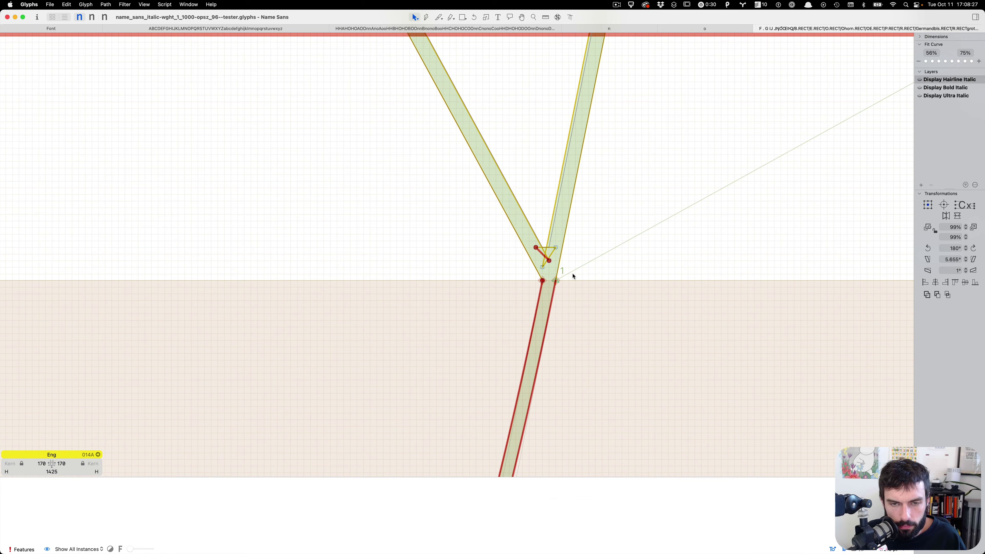
pyautogui.press('super+2')
pyautogui.scroll(-8, 570, 275)
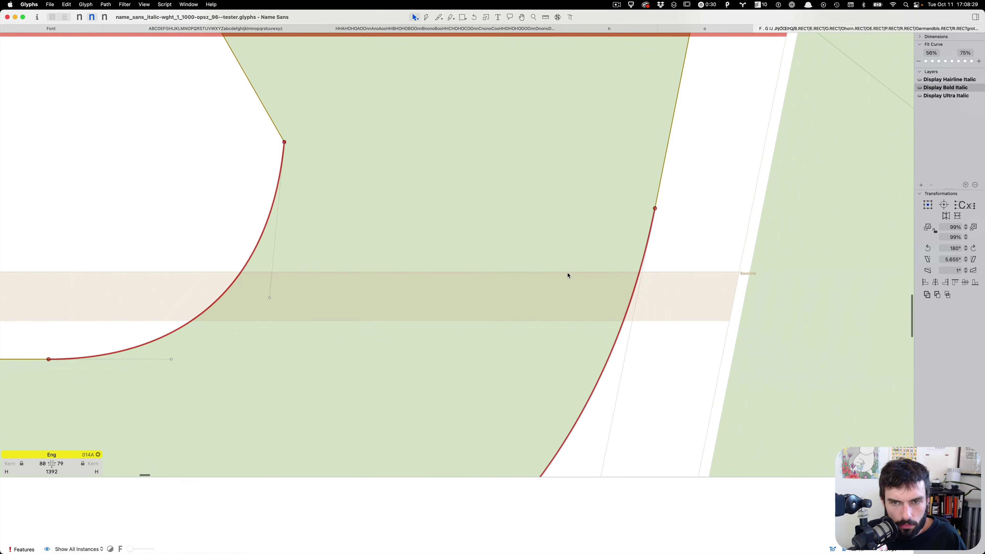
pyautogui.scroll(-6, 484, 172)
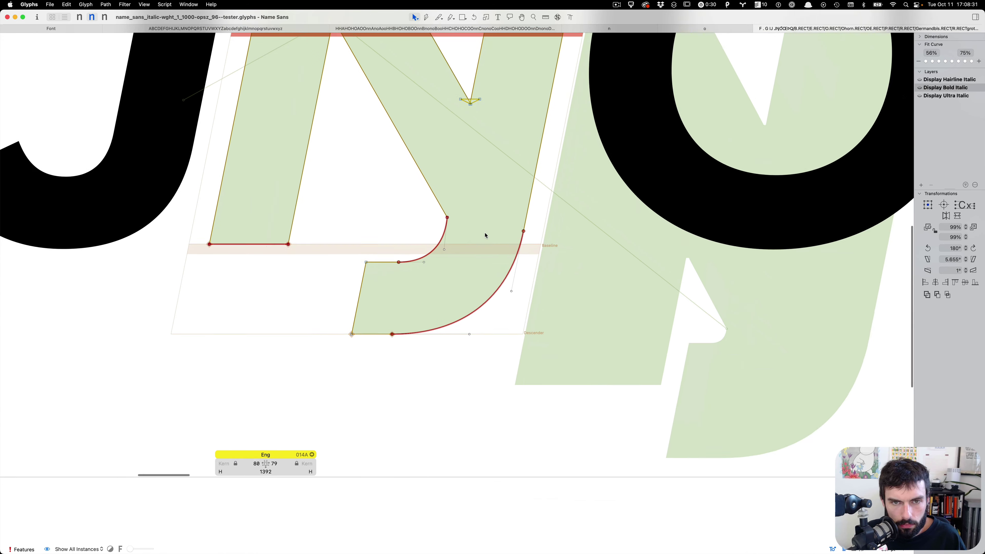
pyautogui.press('super+1')
pyautogui.scroll(-8, 488, 236)
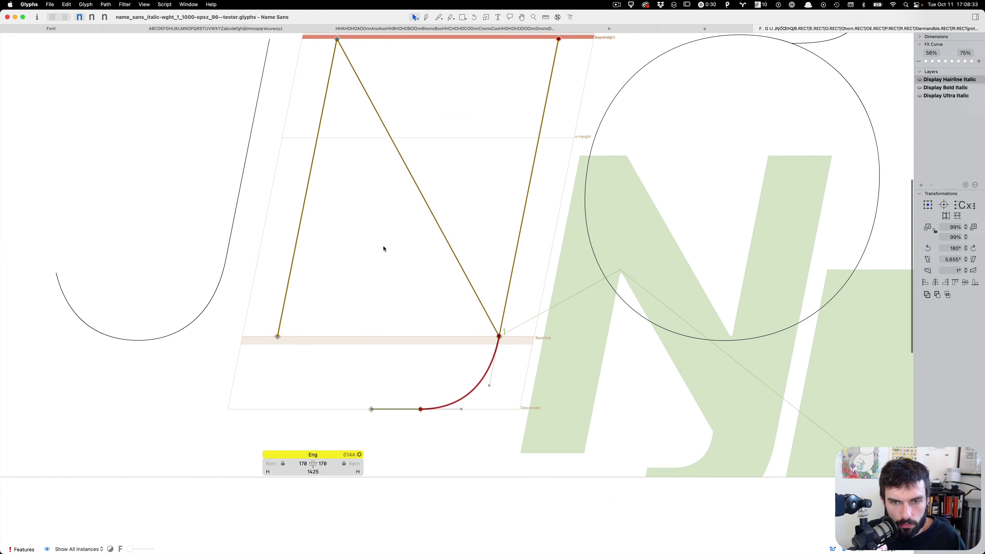
# Drag two nodes of the Hairline Eng outline, moving the thin path's end node right
pyautogui.moveTo(545, 248); pyautogui.dragTo(641, 359)
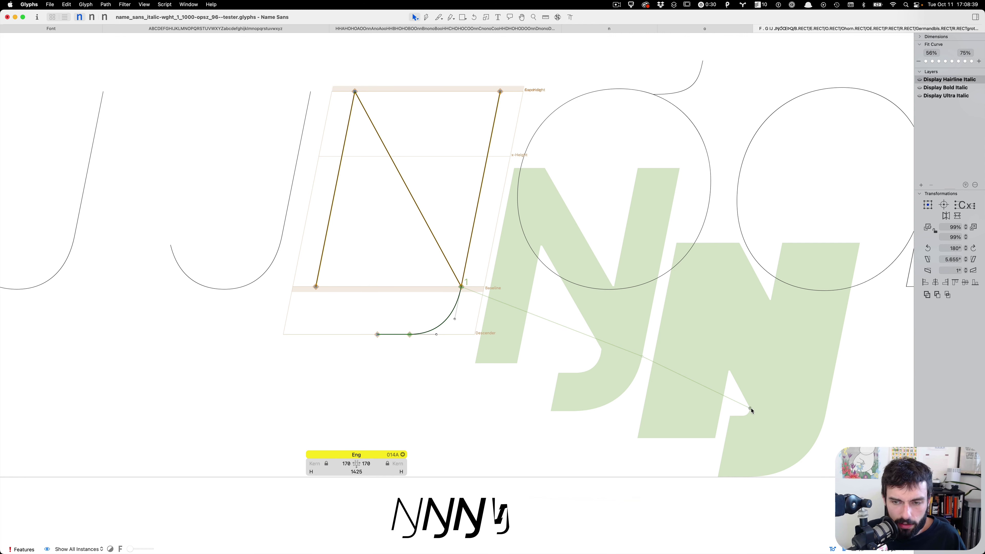
pyautogui.moveTo(753, 411); pyautogui.dragTo(826, 414)
pyautogui.scroll(-3, 502, 348)
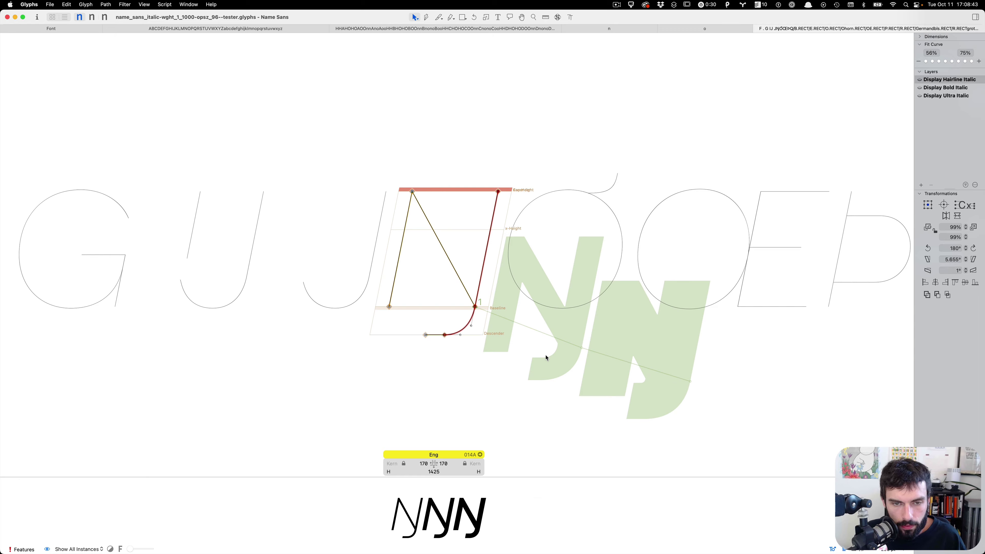
pyautogui.scroll(3, 546, 357)
# Select all of the Eng in the Ultra Italic master and reverse its contours
pyautogui.press('super+3')
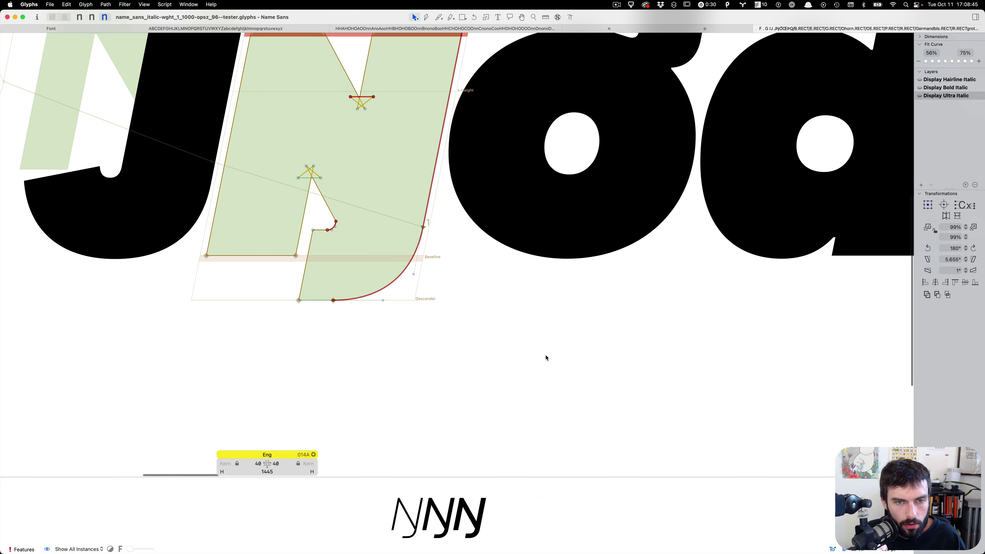
pyautogui.press('super+a')
pyautogui.rightClick(361, 258)
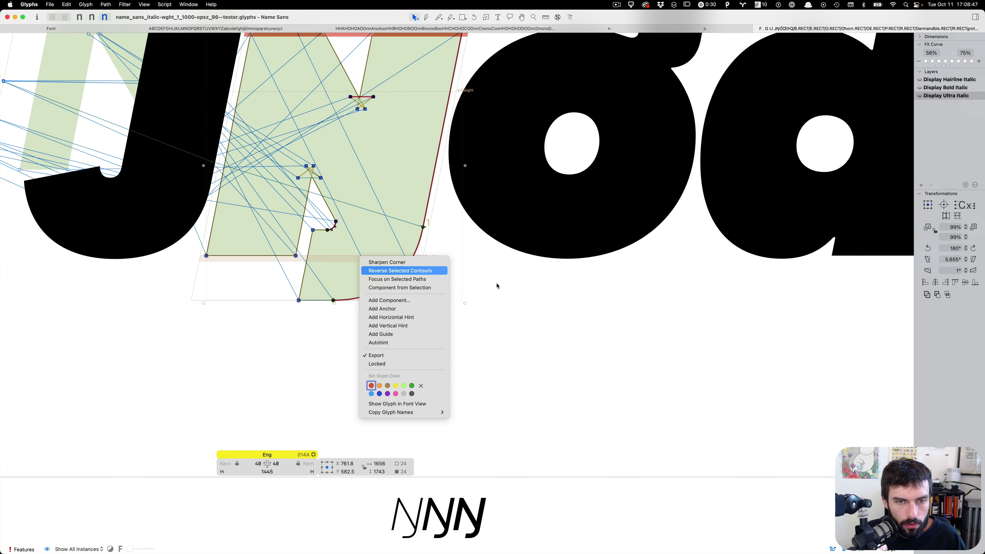
pyautogui.press('Escape')
pyautogui.scroll(-3, 528, 293)
pyautogui.press('t')
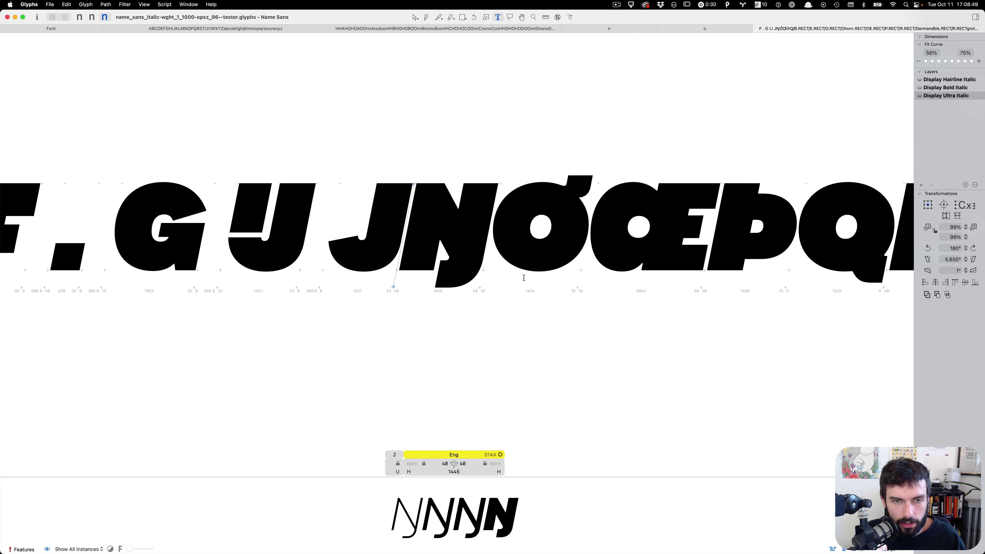
pyautogui.scroll(-3, 524, 278)
# Open Ohorn, select all its nodes and inspect the horn junction in the Hairline Italic master
pyautogui.doubleClick(533, 264)
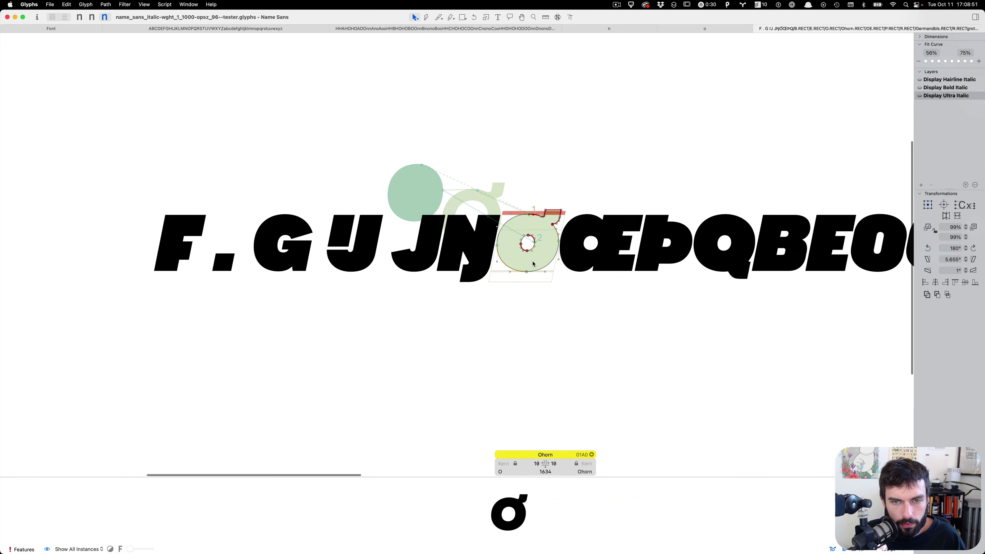
pyautogui.scroll(5, 533, 264)
pyautogui.press('super+a')
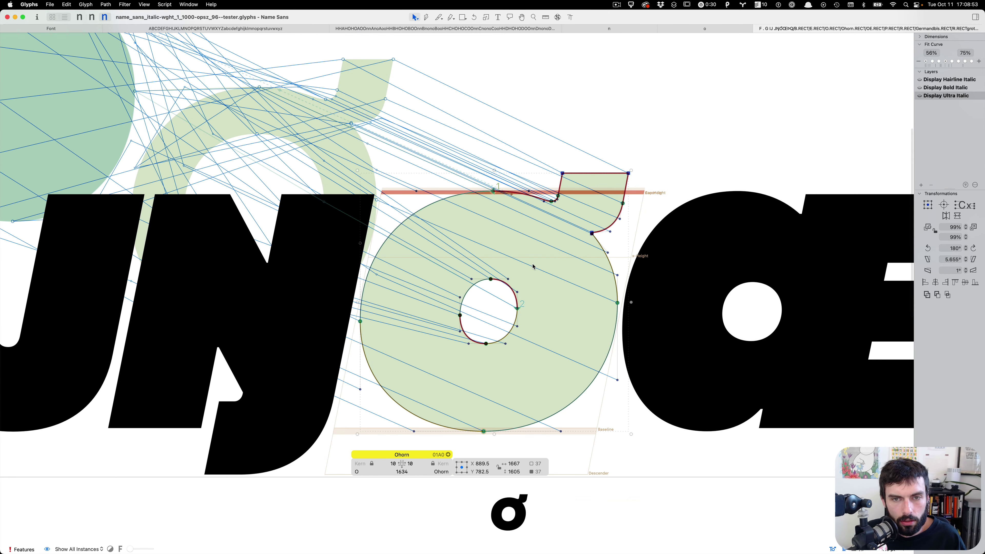
pyautogui.press('super+1')
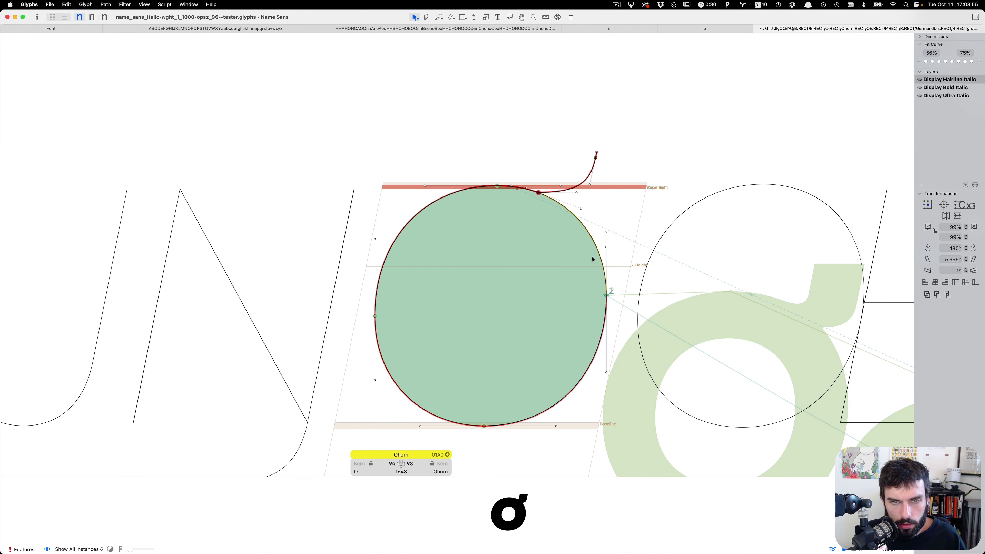
pyautogui.scroll(8, 535, 189)
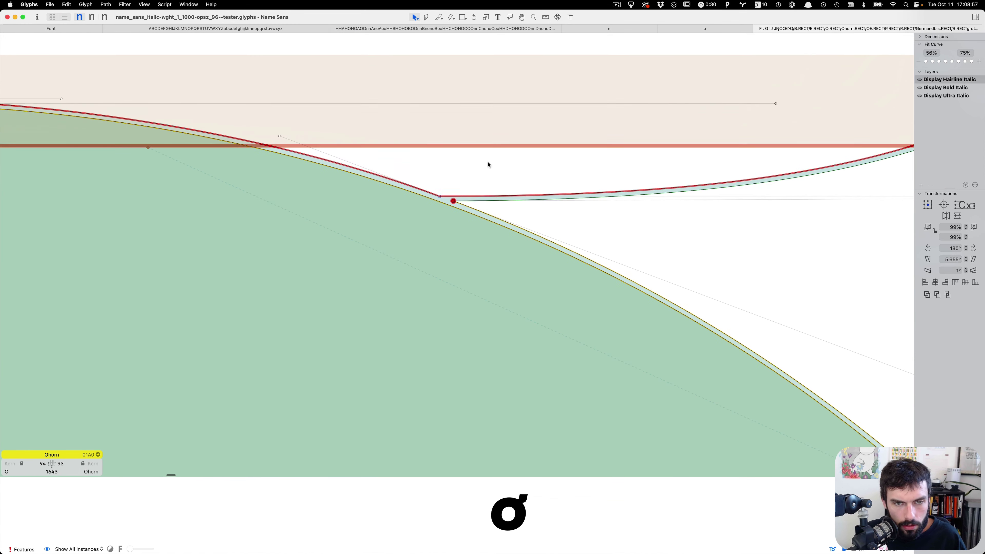
pyautogui.scroll(-3, 462, 196)
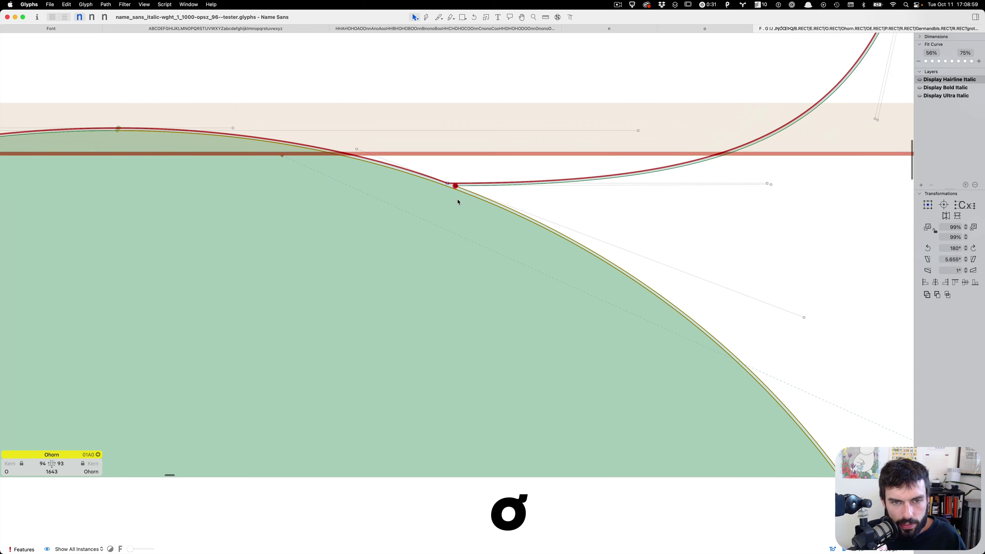
pyautogui.scroll(2, 458, 198)
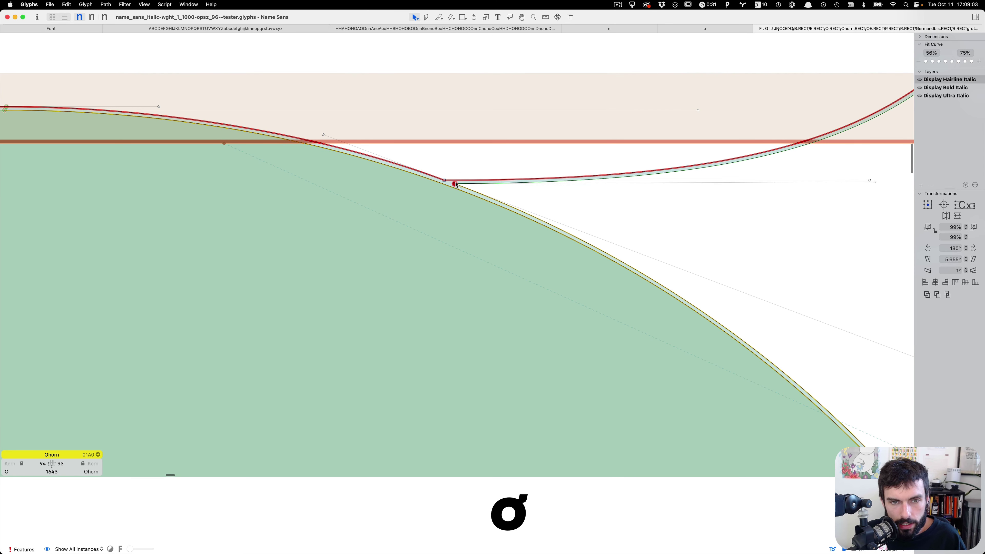
pyautogui.scroll(-8, 456, 185)
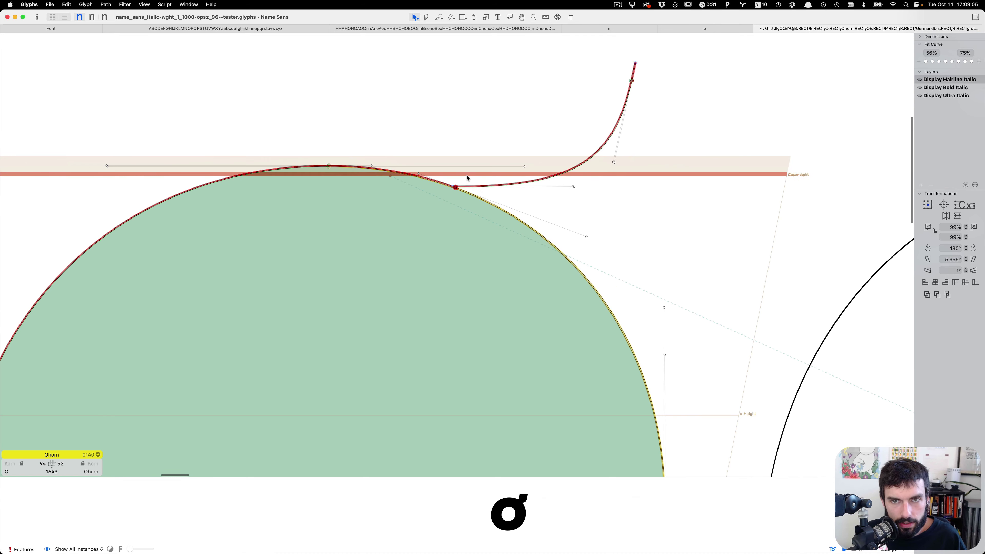
pyautogui.scroll(-5, 468, 178)
pyautogui.scroll(-2, 466, 176)
pyautogui.hscroll(3, 521, 218)
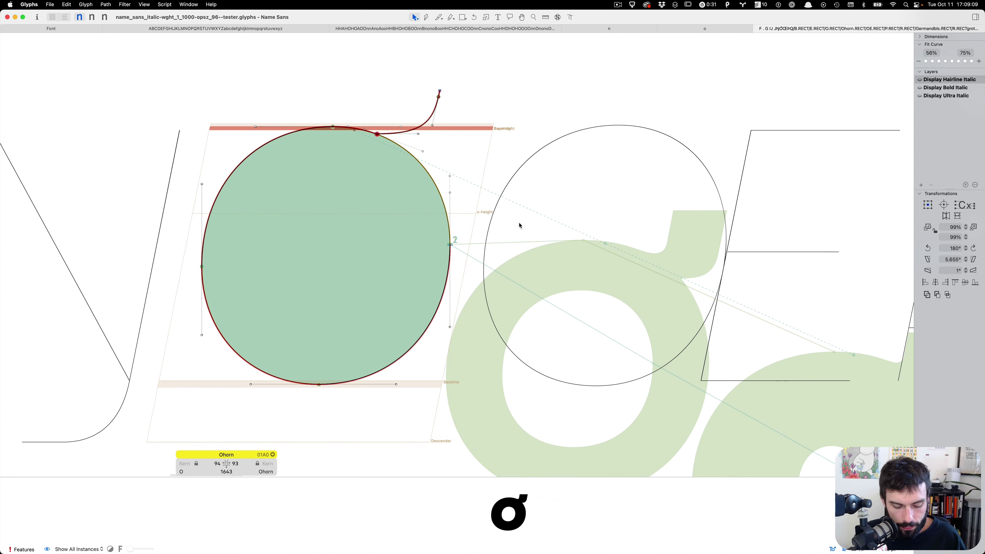
# Move Ohorn's lower-left shape to first position in Shape Order and confirm
pyautogui.press('super+alt+shift+r')
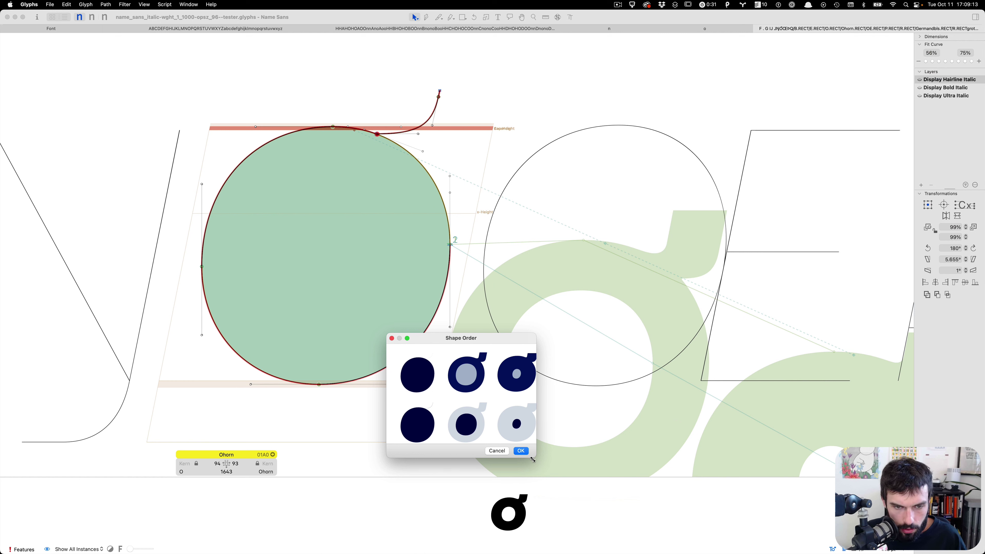
pyautogui.moveTo(533, 460); pyautogui.dragTo(566, 465)
pyautogui.moveTo(417, 418); pyautogui.dragTo(422, 361)
pyautogui.click(558, 458)
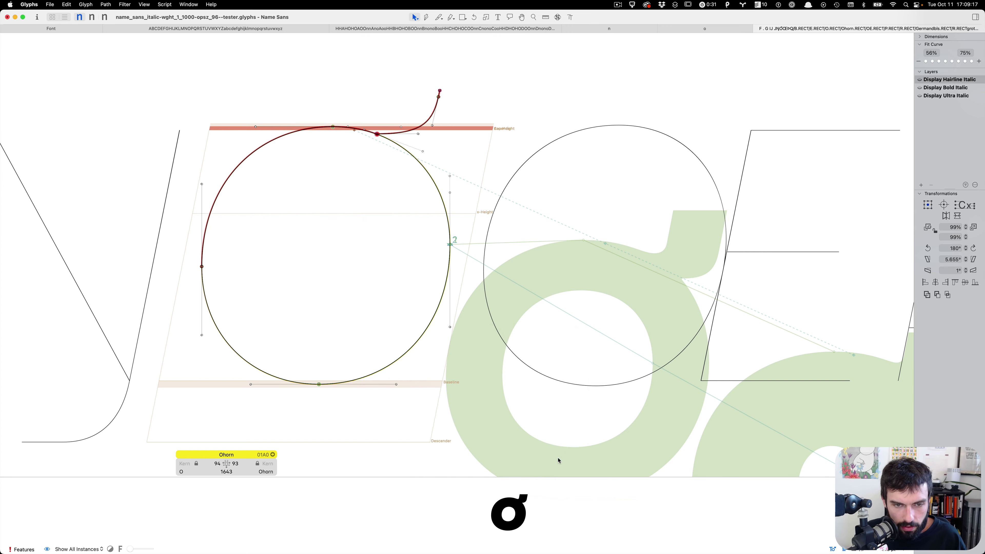
pyautogui.scroll(-3, 306, 208)
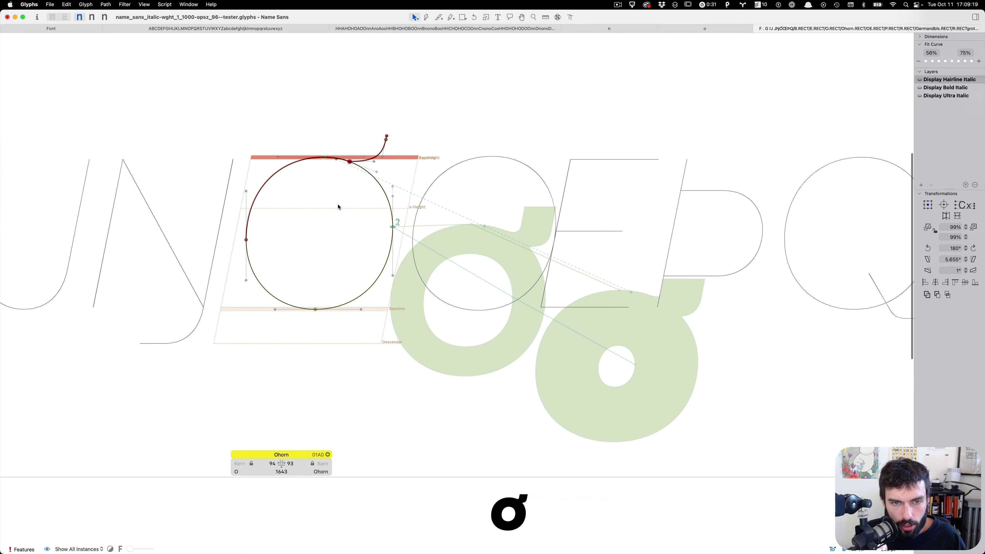
pyautogui.scroll(5, 286, 119)
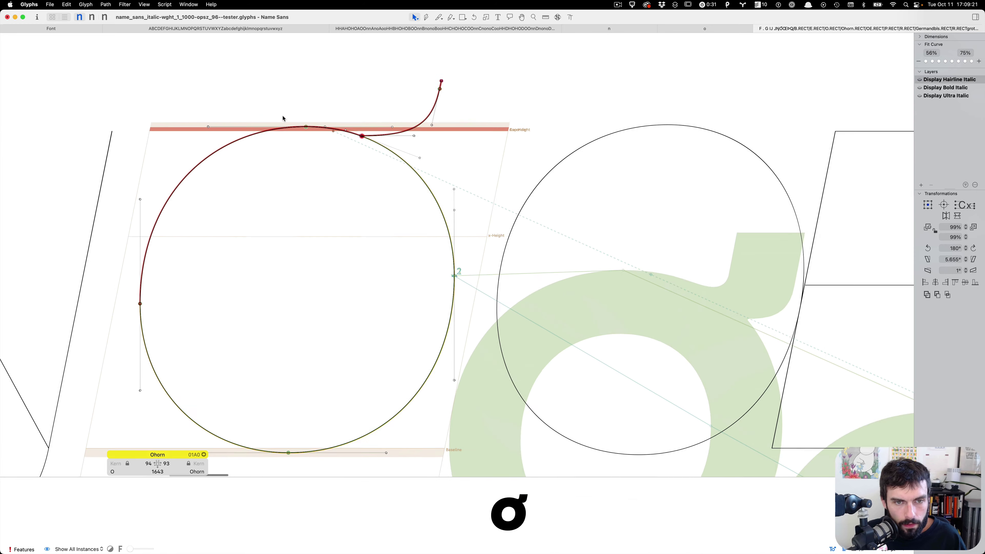
pyautogui.scroll(2, 335, 147)
# Pull the Ohorn bowl's two curve handles down and to the right
pyautogui.rightClick(436, 206)
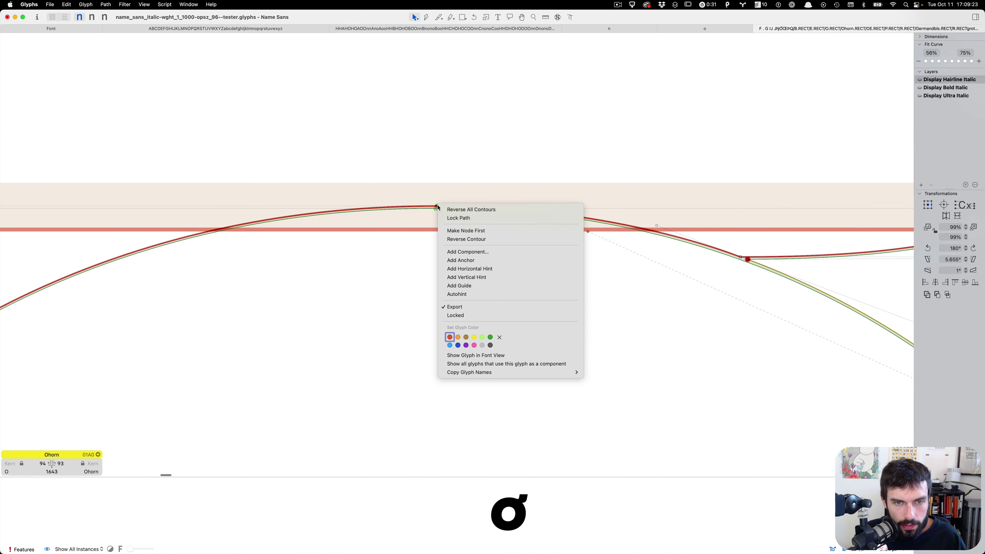
pyautogui.press('Escape')
pyautogui.scroll(-6, 275, 160)
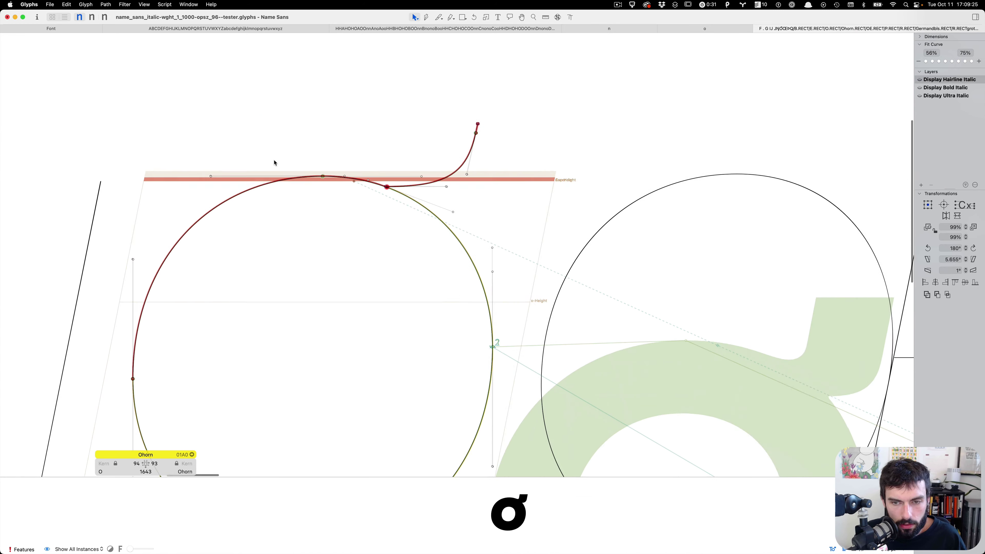
pyautogui.scroll(-3, 410, 291)
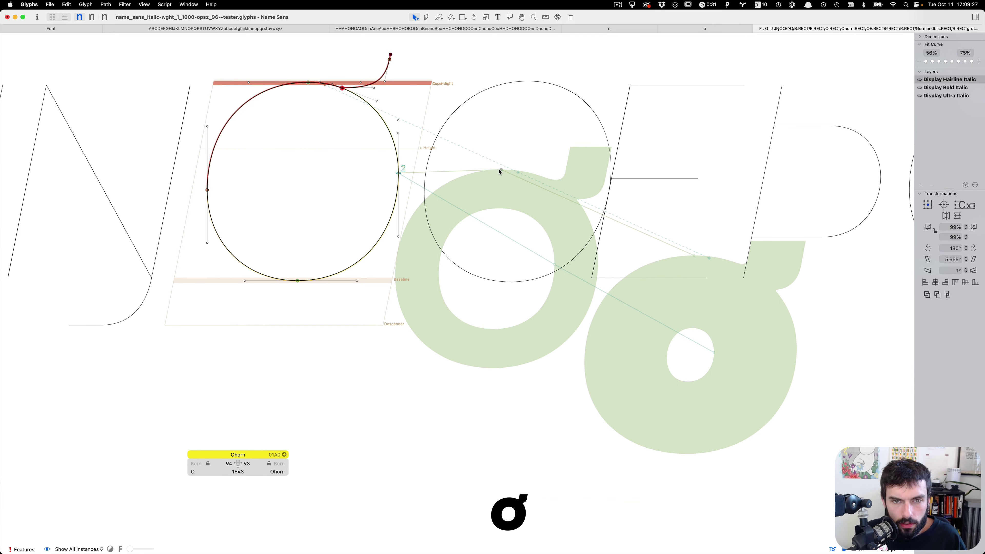
pyautogui.moveTo(501, 171); pyautogui.dragTo(595, 266)
pyautogui.press('super+z')
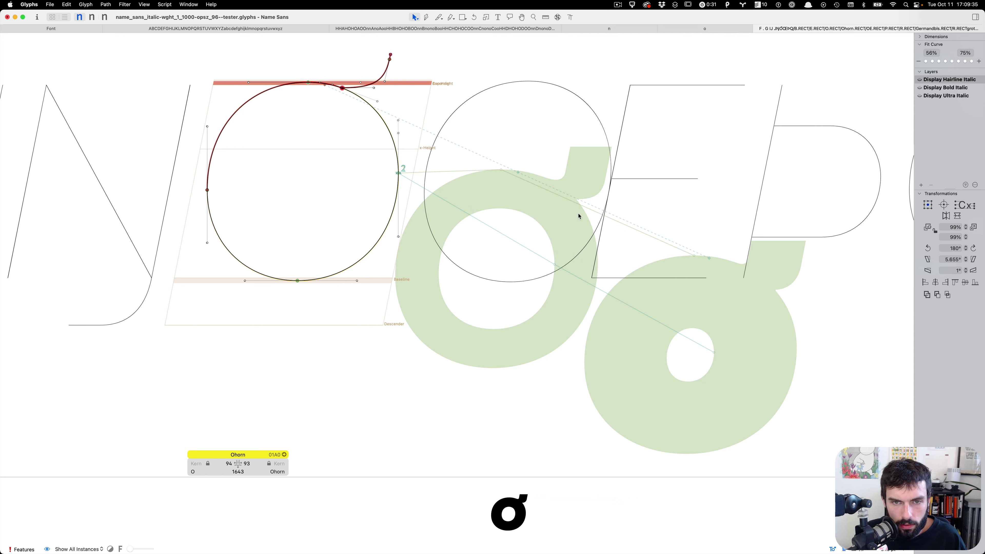
pyautogui.moveTo(501, 170); pyautogui.dragTo(598, 262)
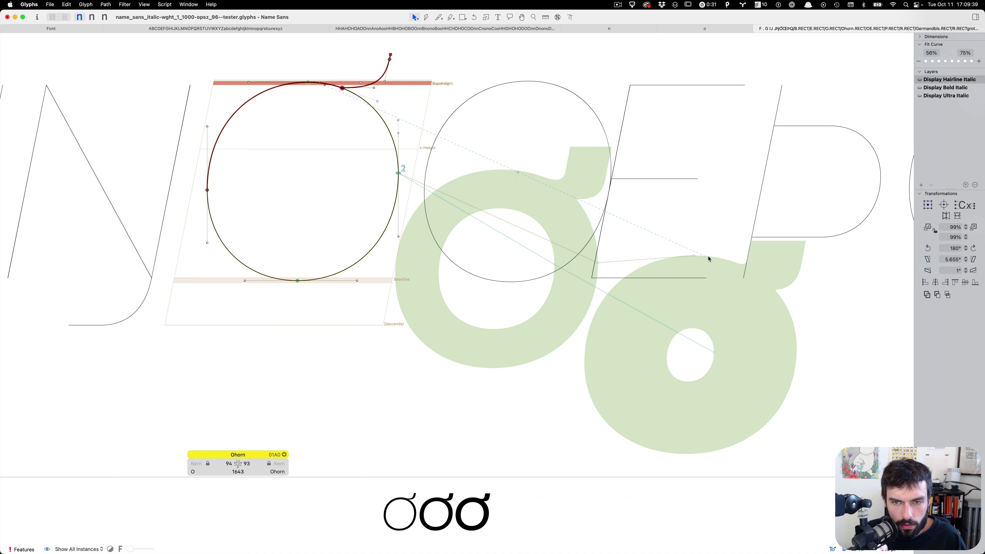
pyautogui.moveTo(695, 257); pyautogui.dragTo(795, 347)
pyautogui.scroll(-5, 374, 205)
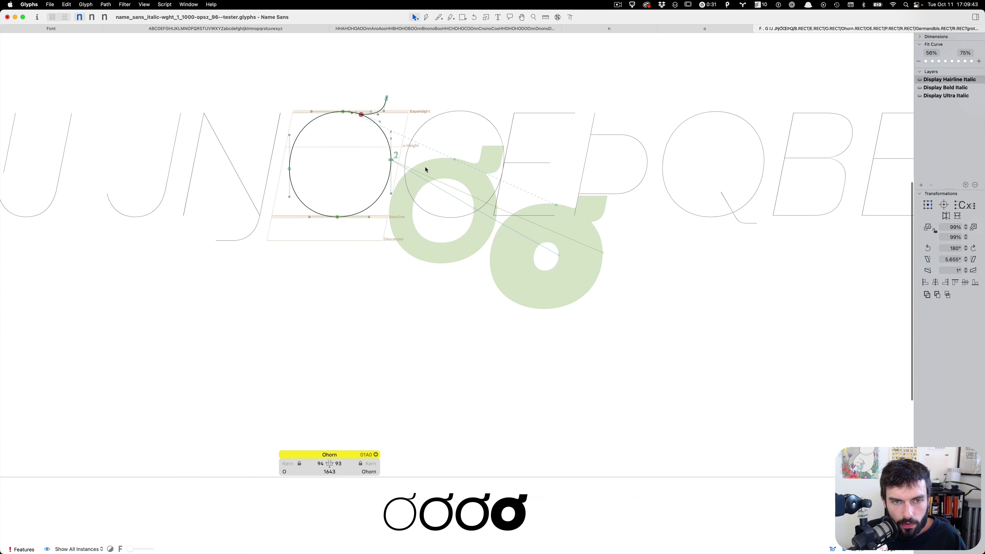
pyautogui.press('t')
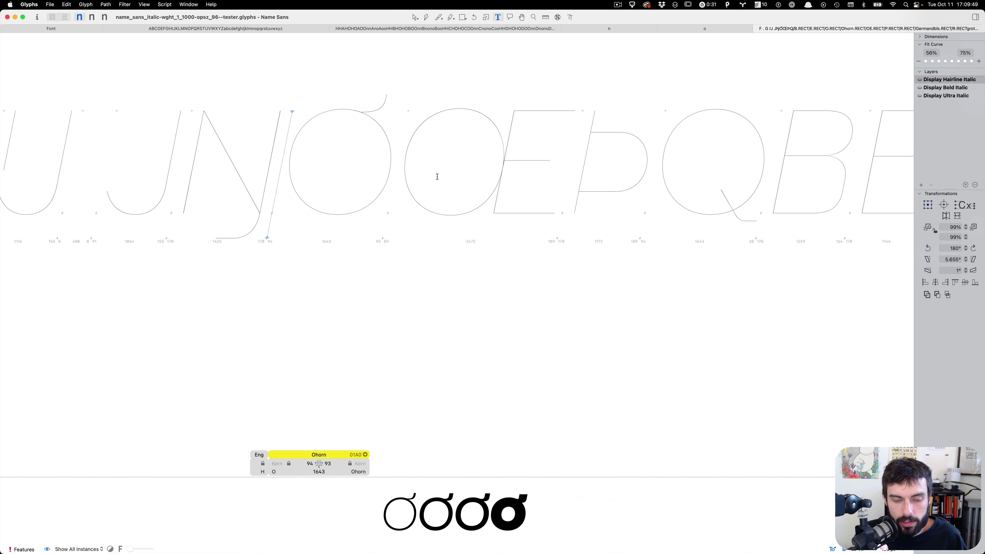
# Save the font after the J, Eng and Ohorn compatibility fixes
pyautogui.hscroll(-2, 438, 176)
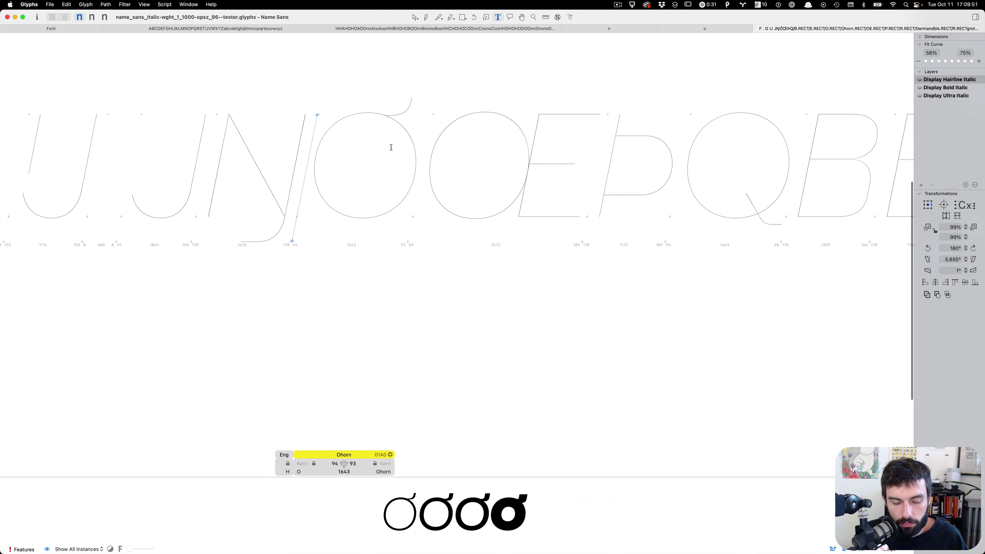
pyautogui.scroll(-3, 645, 187)
pyautogui.press('super+s')
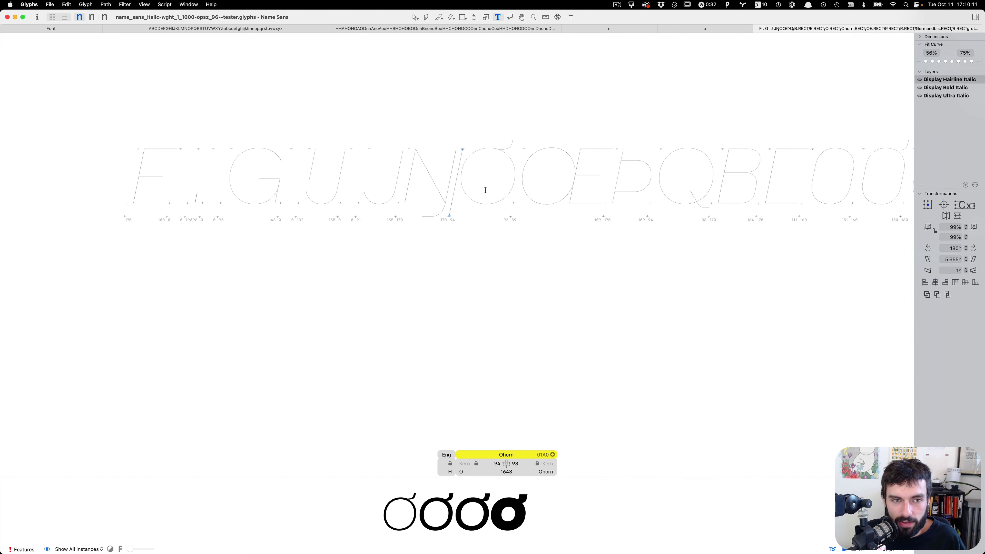
pyautogui.scroll(-5, 442, 200)
pyautogui.scroll(-1, 321, 194)
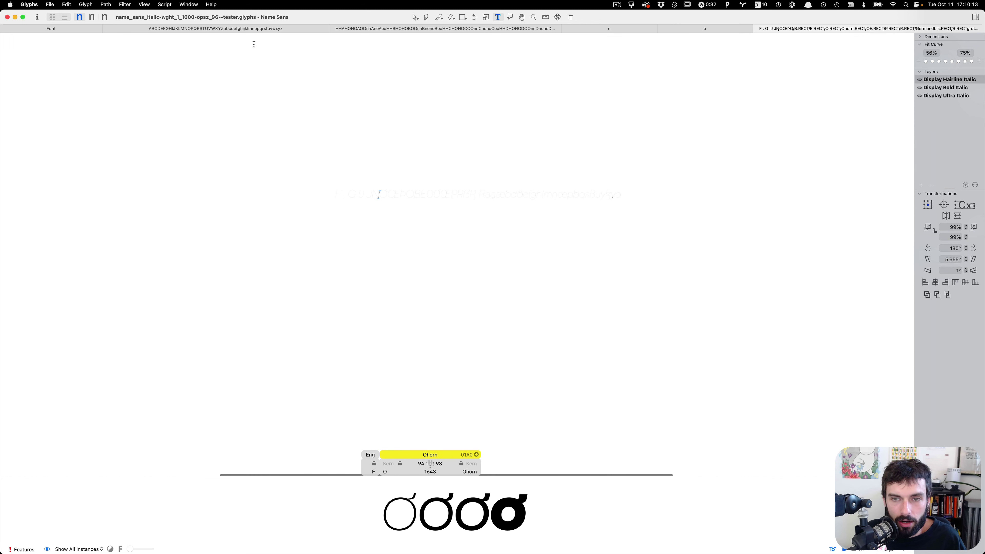
pyautogui.click(43, 28)
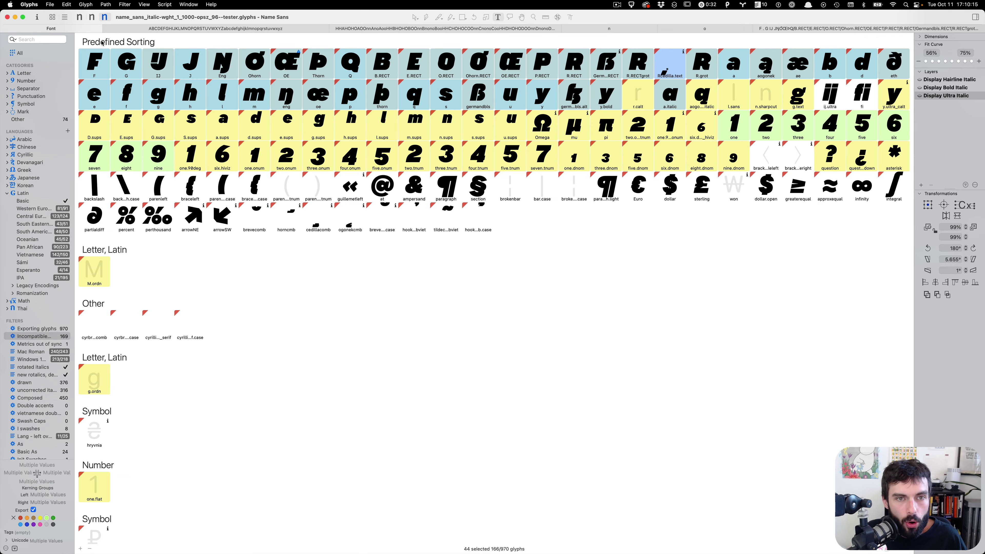
pyautogui.scroll(-15, 230, 137)
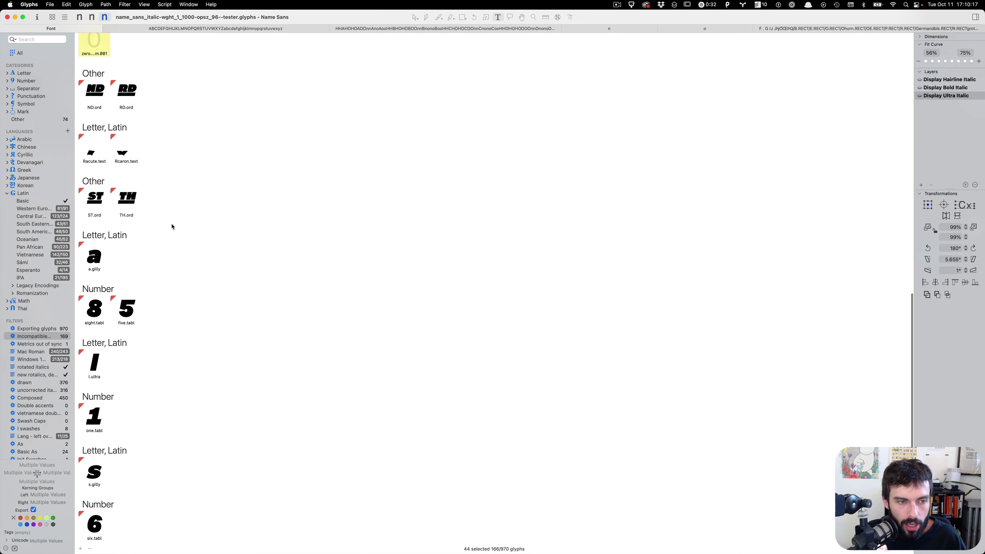
pyautogui.scroll(15, 171, 225)
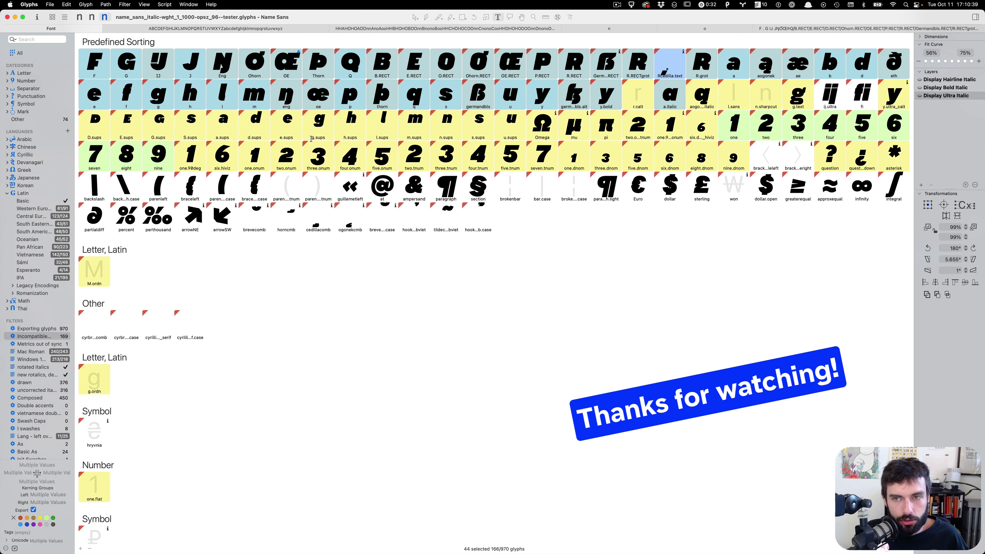
pyautogui.scroll(2, 472, 209)
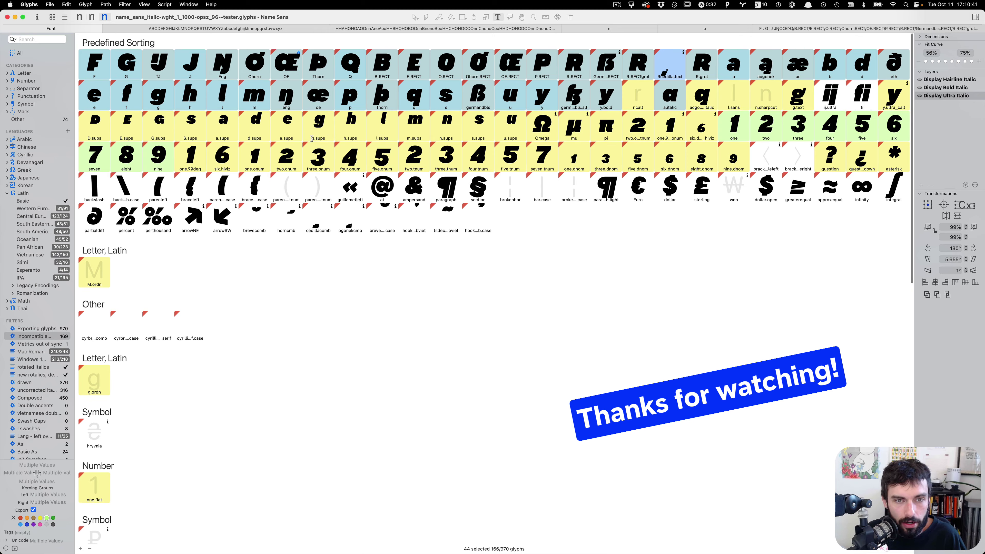